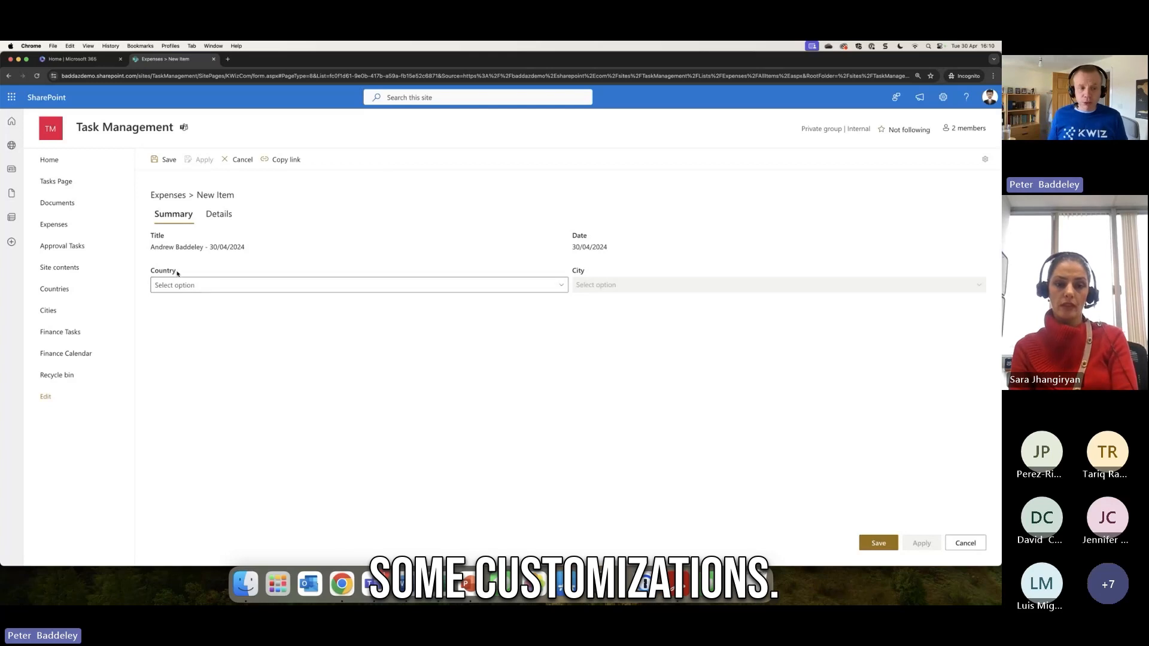
- Examine the prefilled Title and Date on the new expense form, comparing the title's name with the signed-in account
{"action": "left_click_drag", "start_coordinate": [151, 247], "coordinate": [253, 247]}
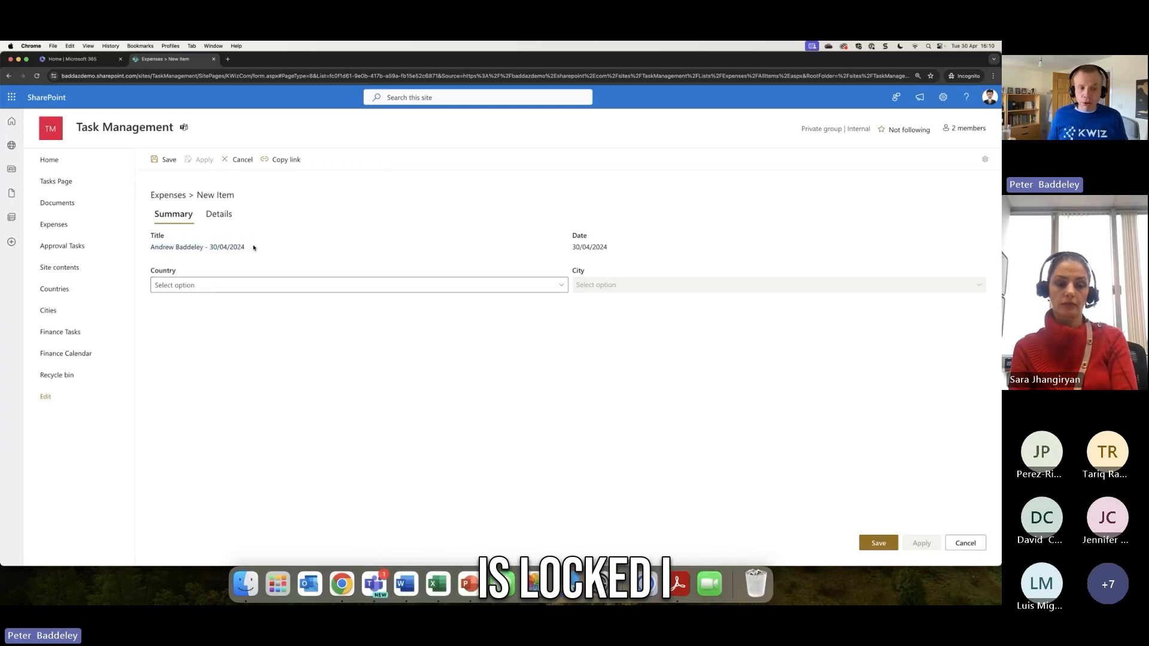
{"action": "triple_click", "coordinate": [253, 248]}
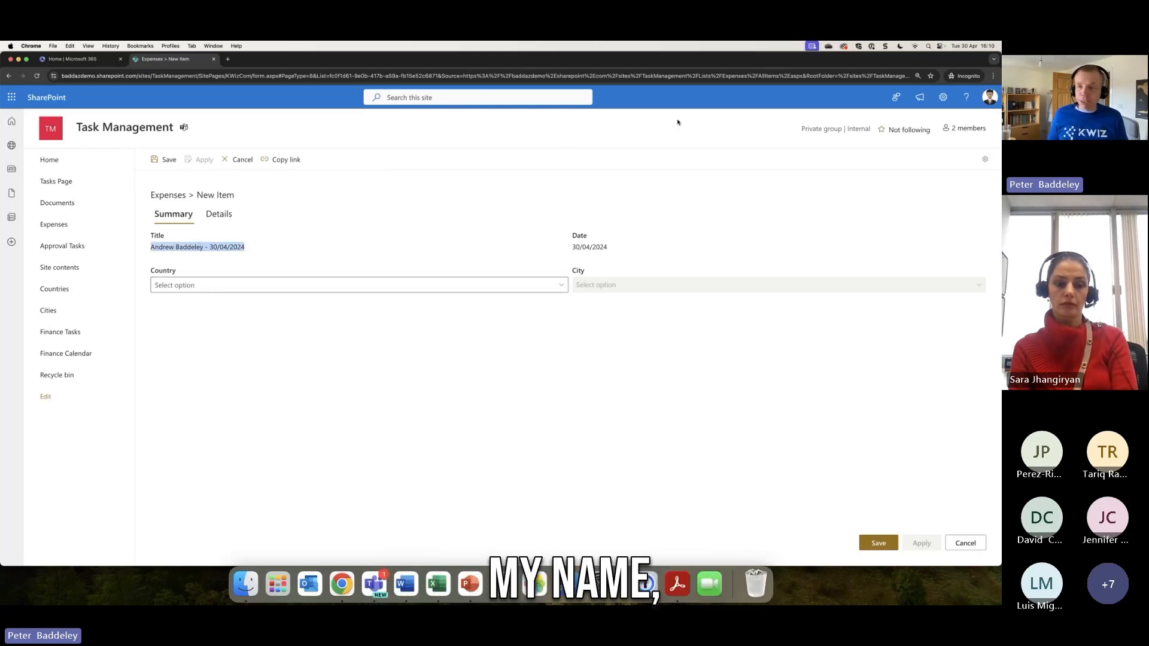
{"action": "left_click", "coordinate": [990, 97]}
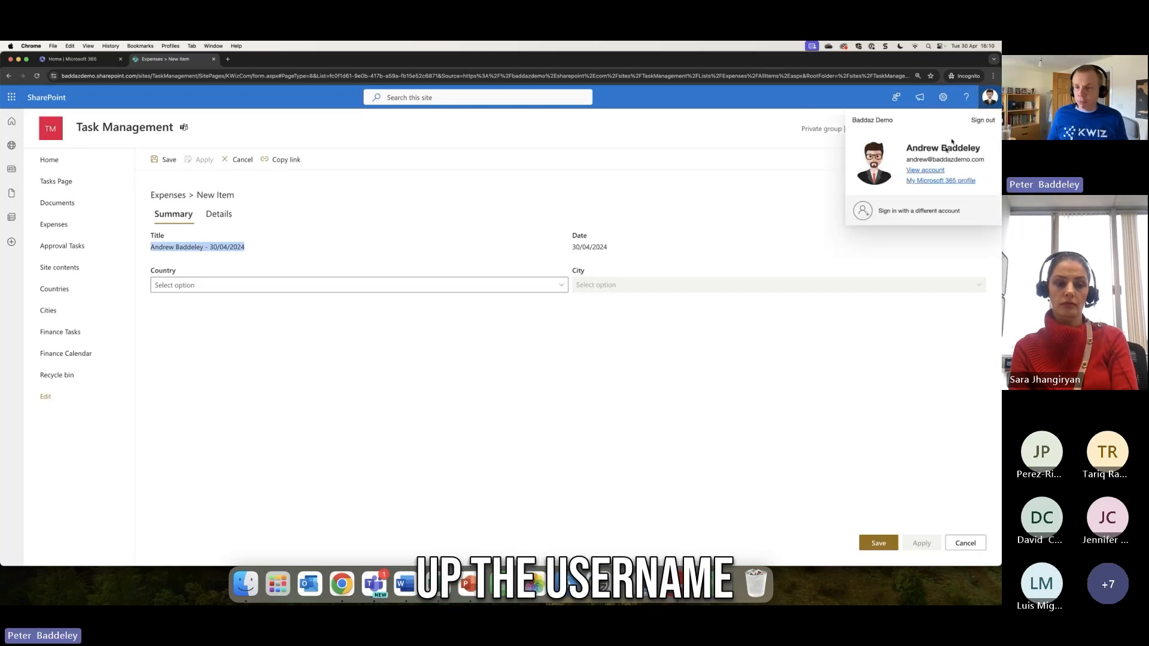
{"action": "left_click", "coordinate": [244, 256]}
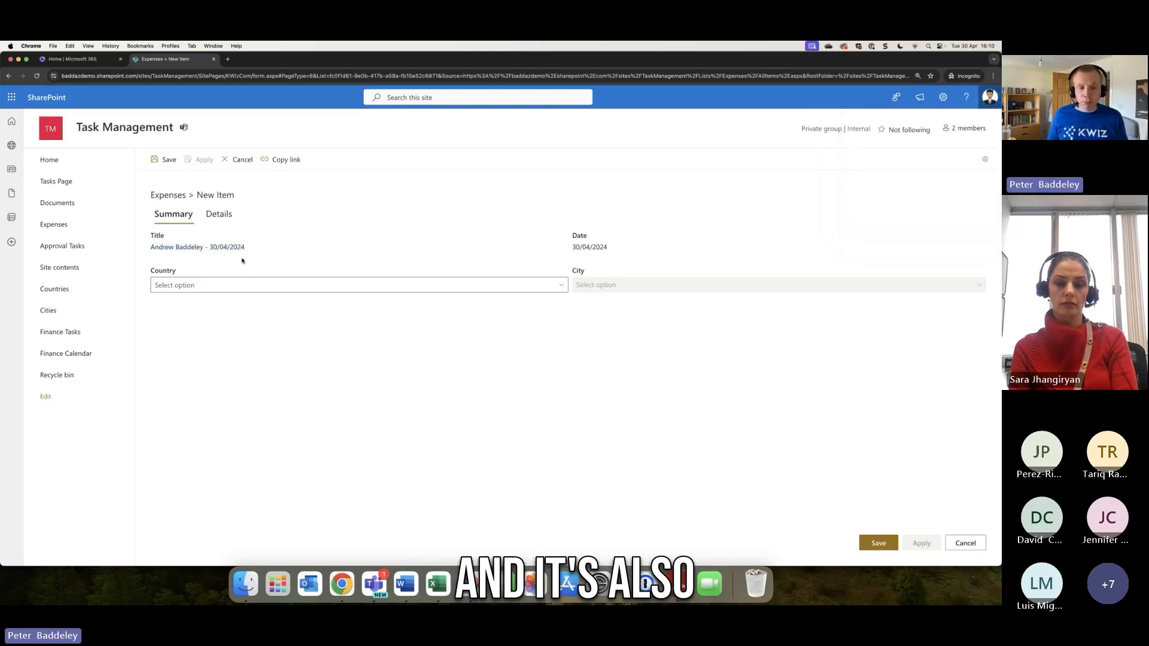
{"action": "left_click_drag", "start_coordinate": [210, 247], "coordinate": [277, 249]}
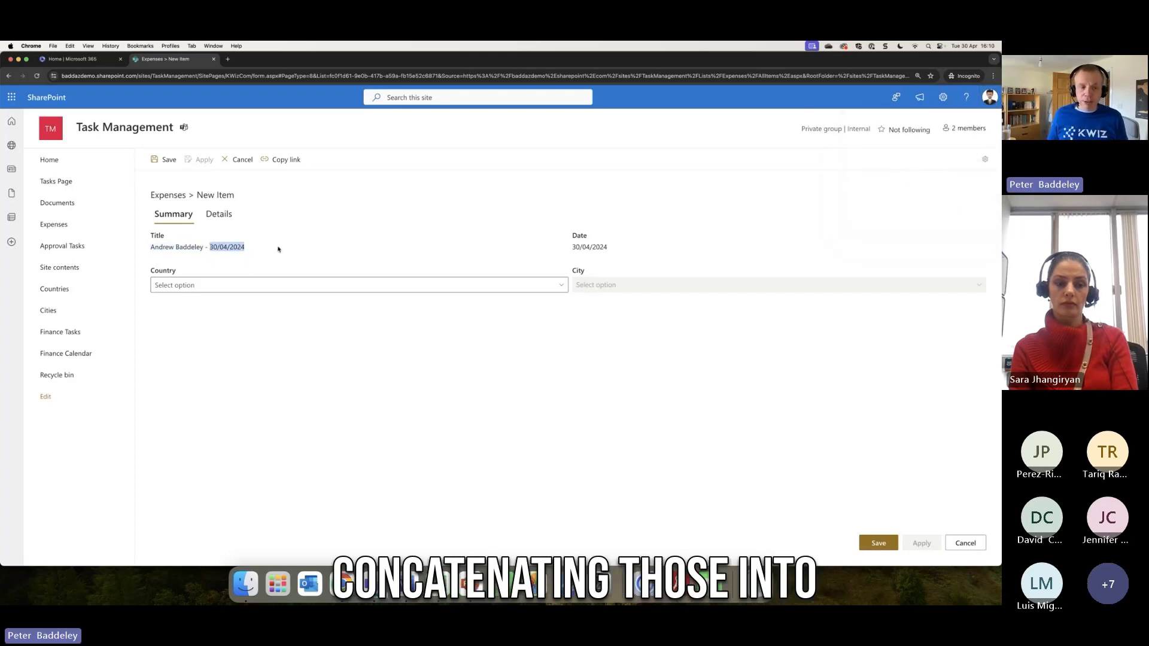
{"action": "left_click", "coordinate": [278, 250]}
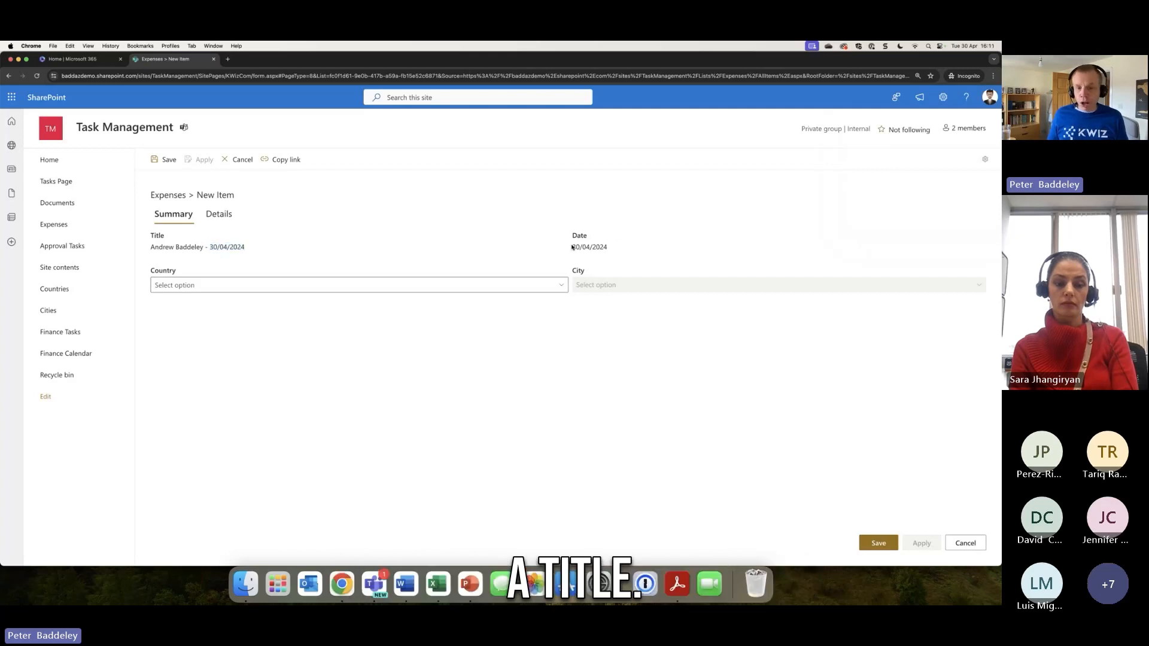
{"action": "left_click_drag", "start_coordinate": [572, 246], "coordinate": [615, 247]}
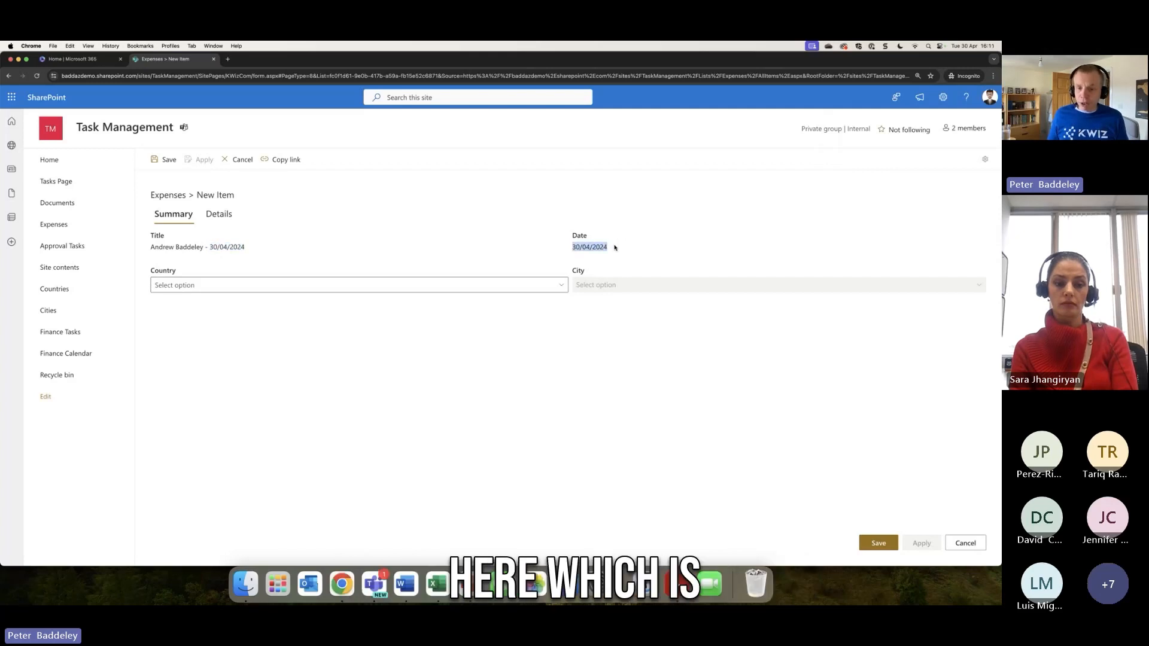
{"action": "left_click", "coordinate": [614, 247]}
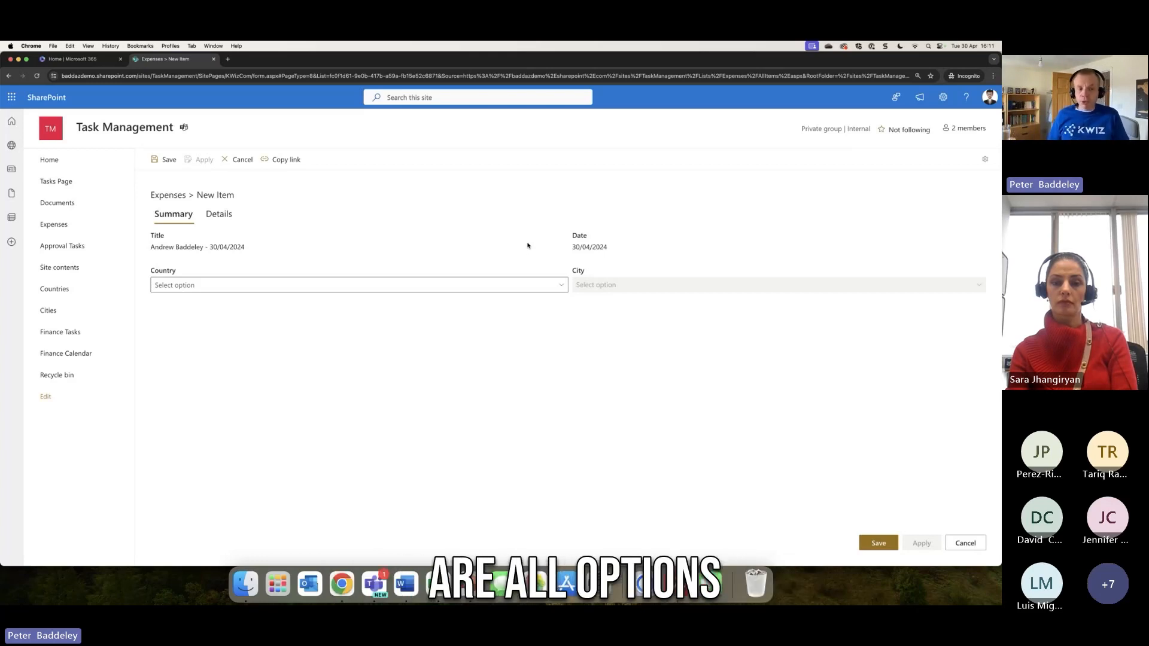
- Set the expense's country to Canada and check which cities can be chosen for it
{"action": "left_click", "coordinate": [546, 286]}
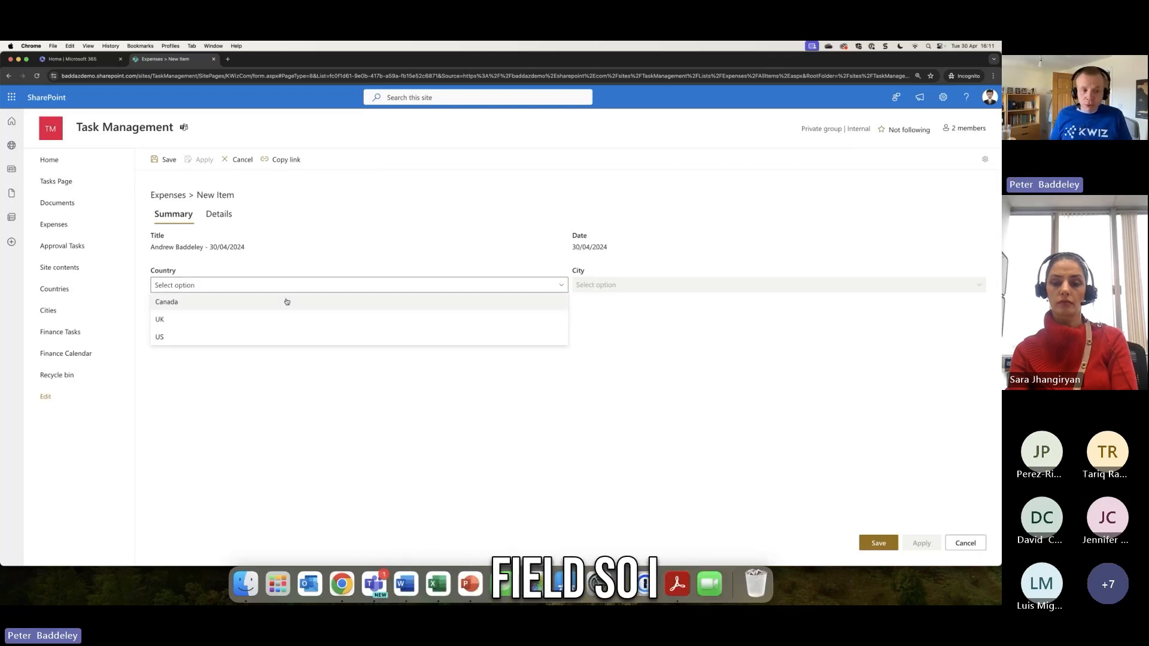
{"action": "left_click", "coordinate": [221, 304]}
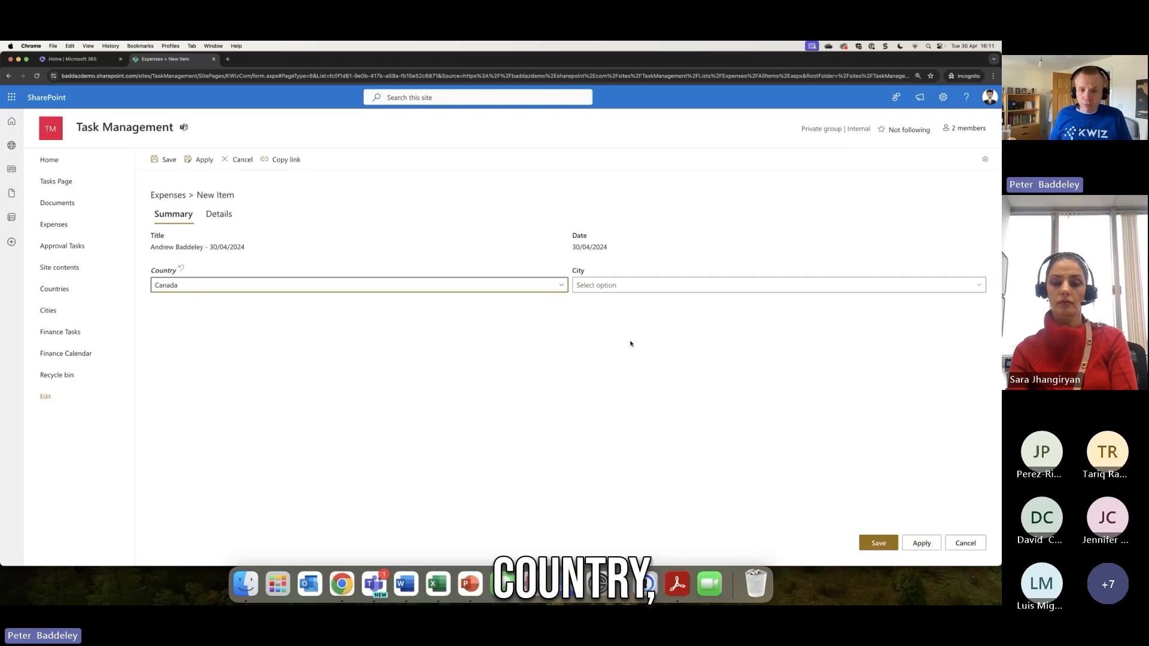
{"action": "left_click", "coordinate": [629, 286]}
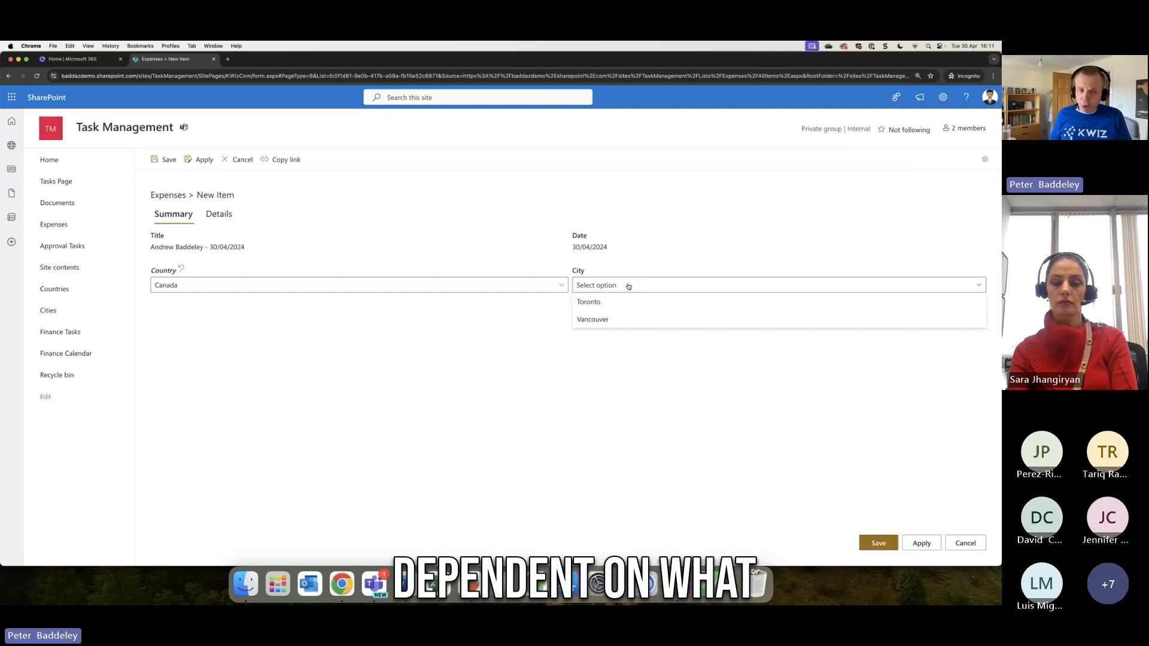
- Set the expense's country to UK and its city to Cambridge
{"action": "left_click", "coordinate": [560, 284]}
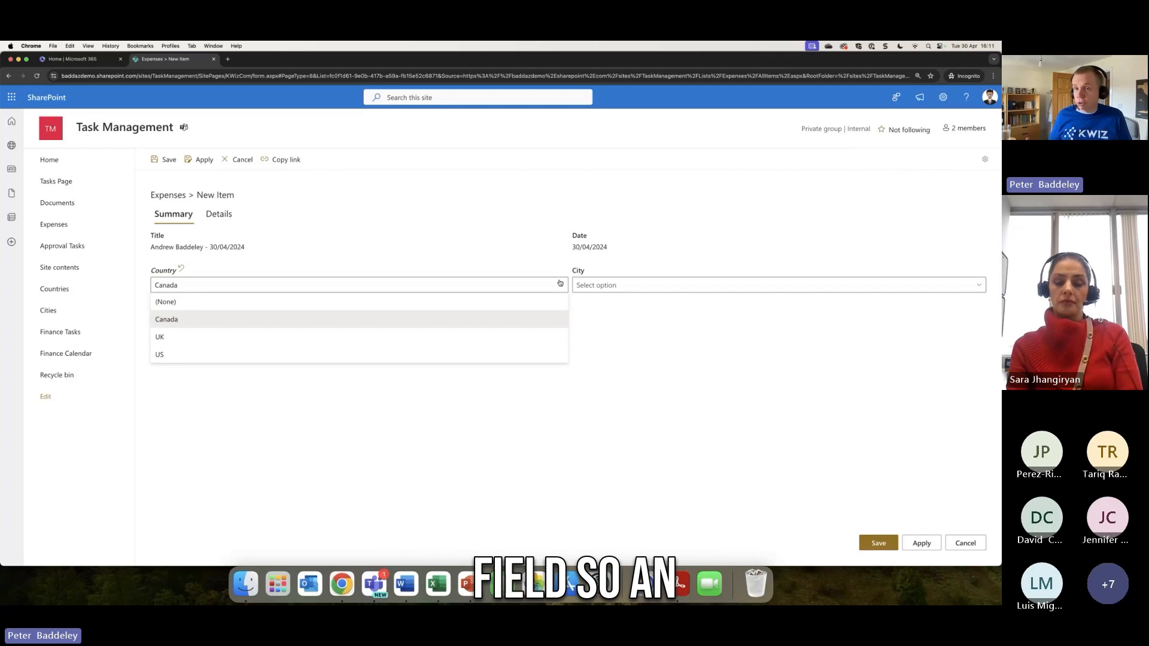
{"action": "left_click", "coordinate": [254, 338]}
{"action": "left_click", "coordinate": [625, 288]}
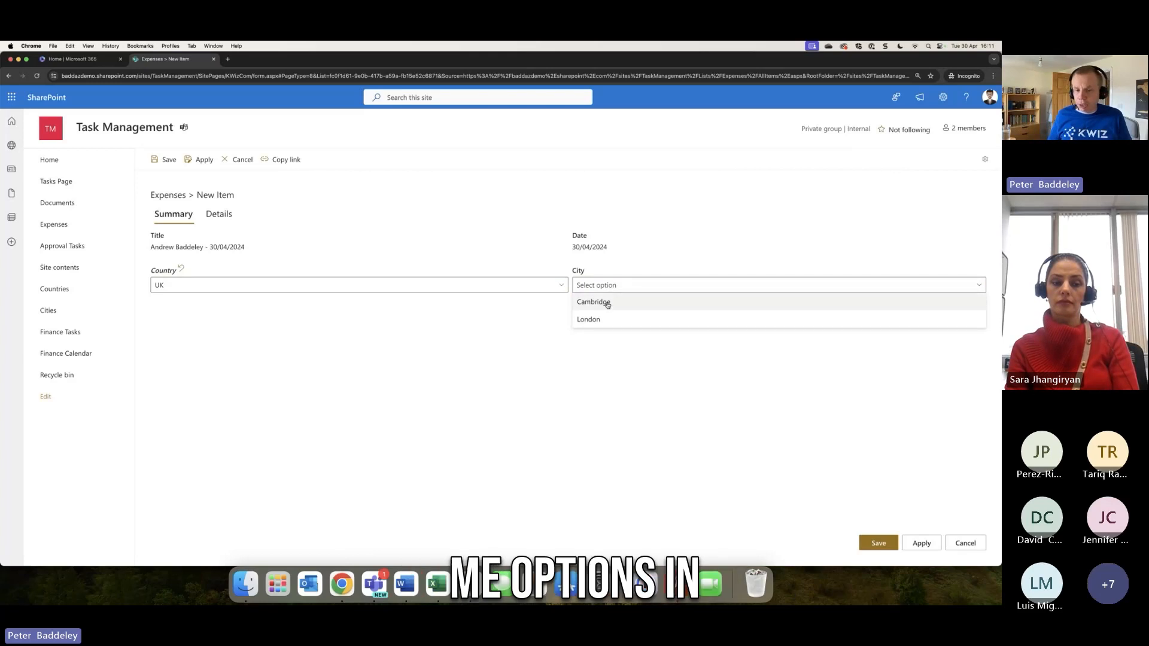
{"action": "left_click", "coordinate": [607, 305]}
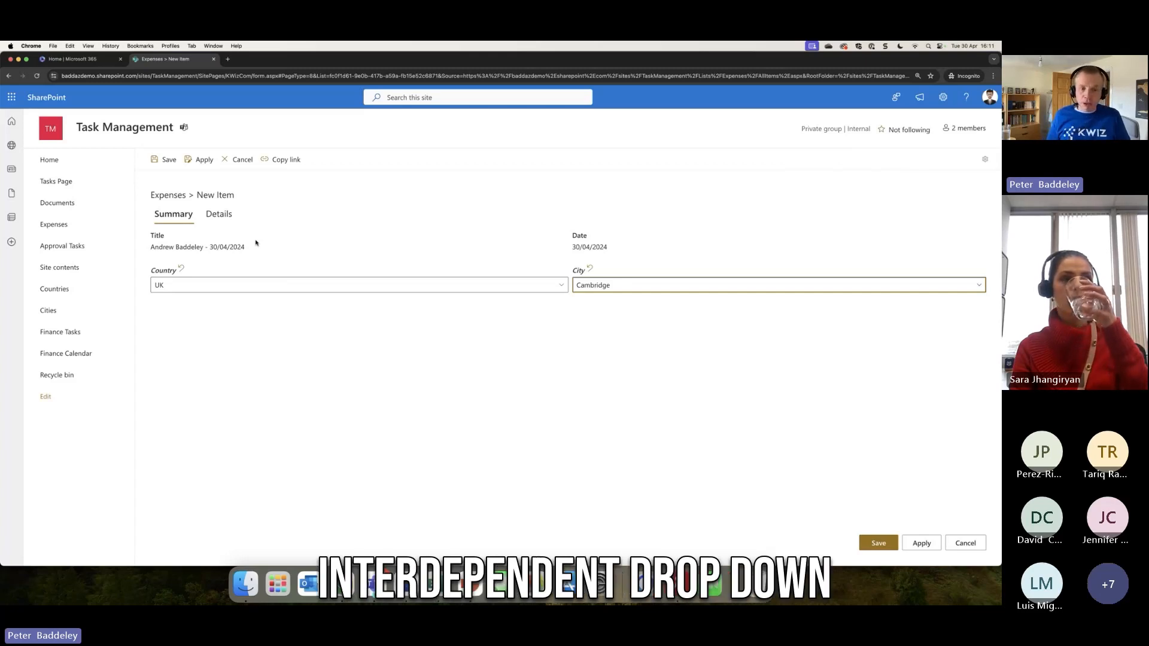
- Fill in the first expense line under Details with title Plane Flight, category Travel and value 1000
{"action": "left_click", "coordinate": [219, 216]}
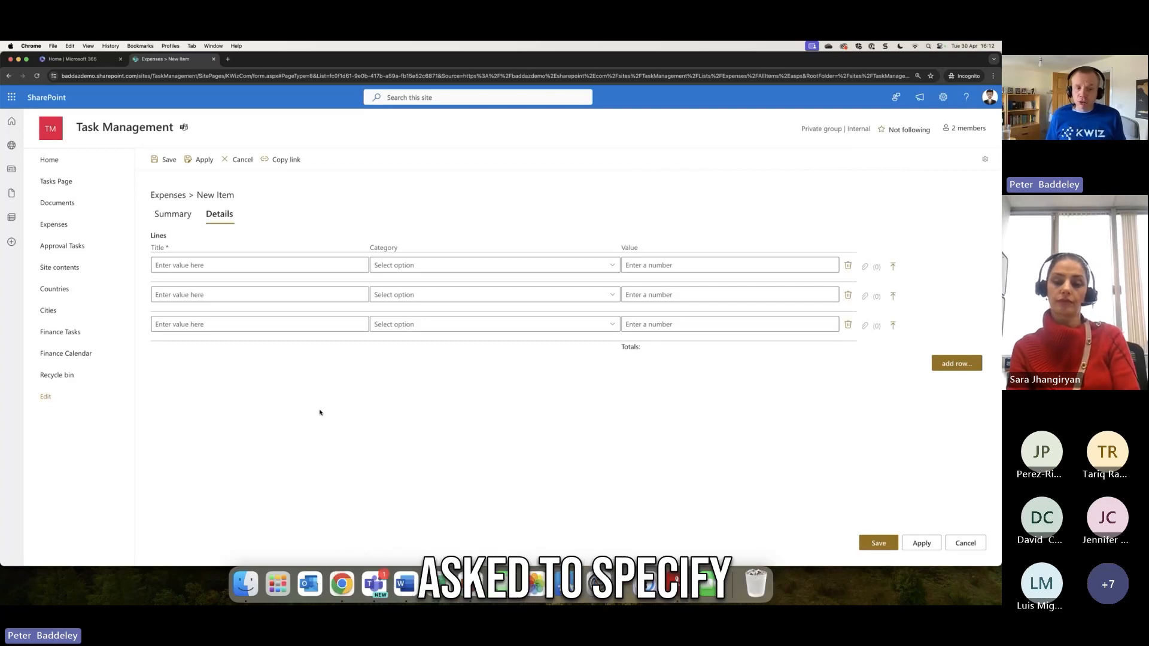
{"action": "left_click", "coordinate": [250, 266]}
{"action": "type", "text": "Plan"}
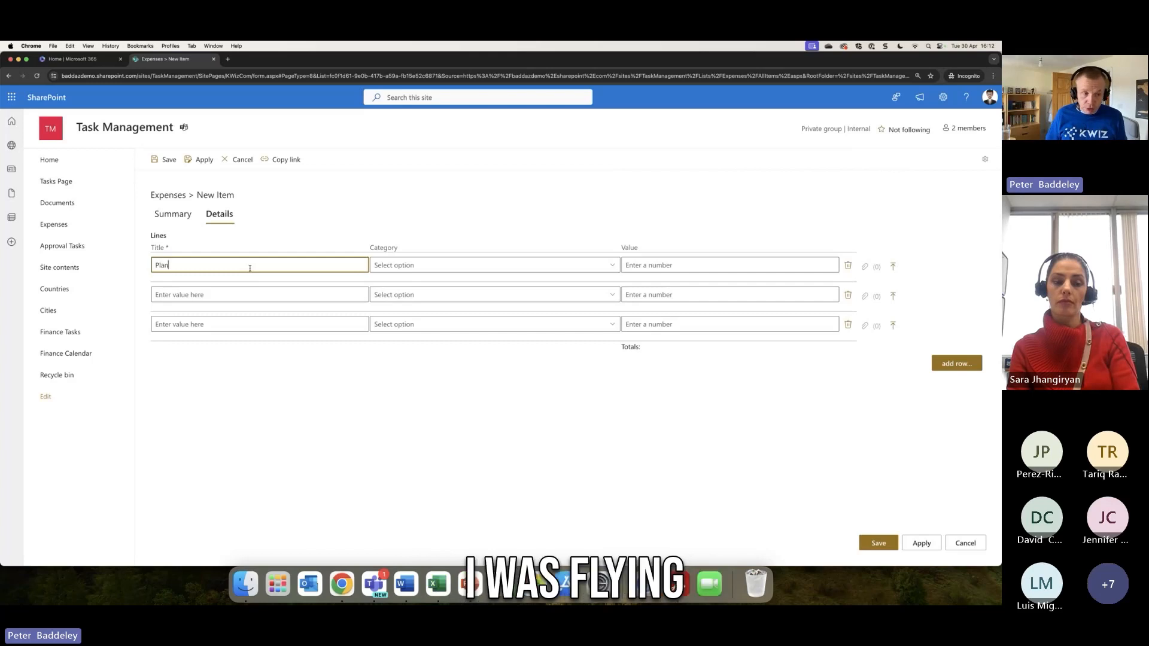
{"action": "type", "text": "e Flight"}
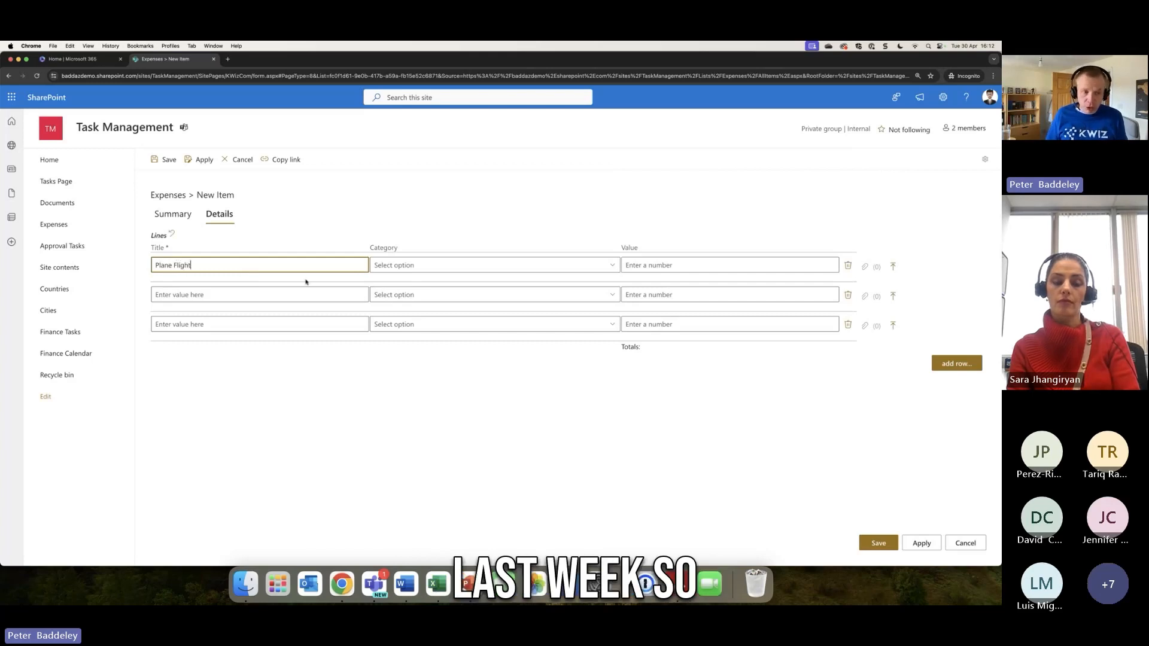
{"action": "left_click", "coordinate": [414, 268]}
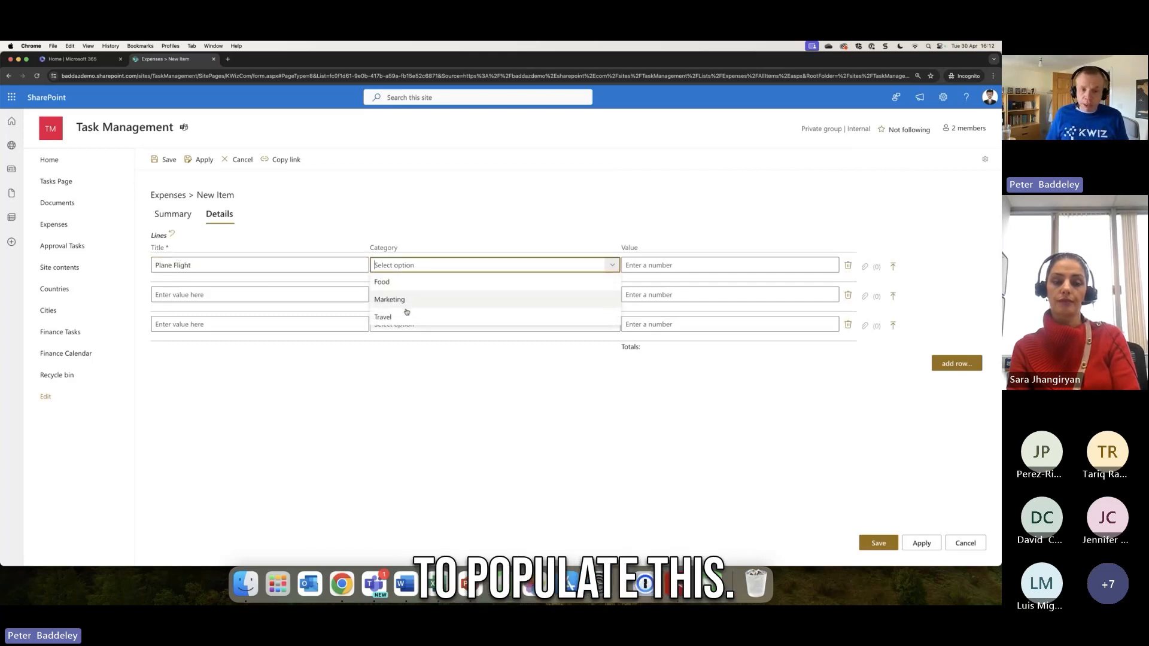
{"action": "left_click", "coordinate": [398, 317]}
{"action": "left_click", "coordinate": [660, 267]}
{"action": "type", "text": "1"}
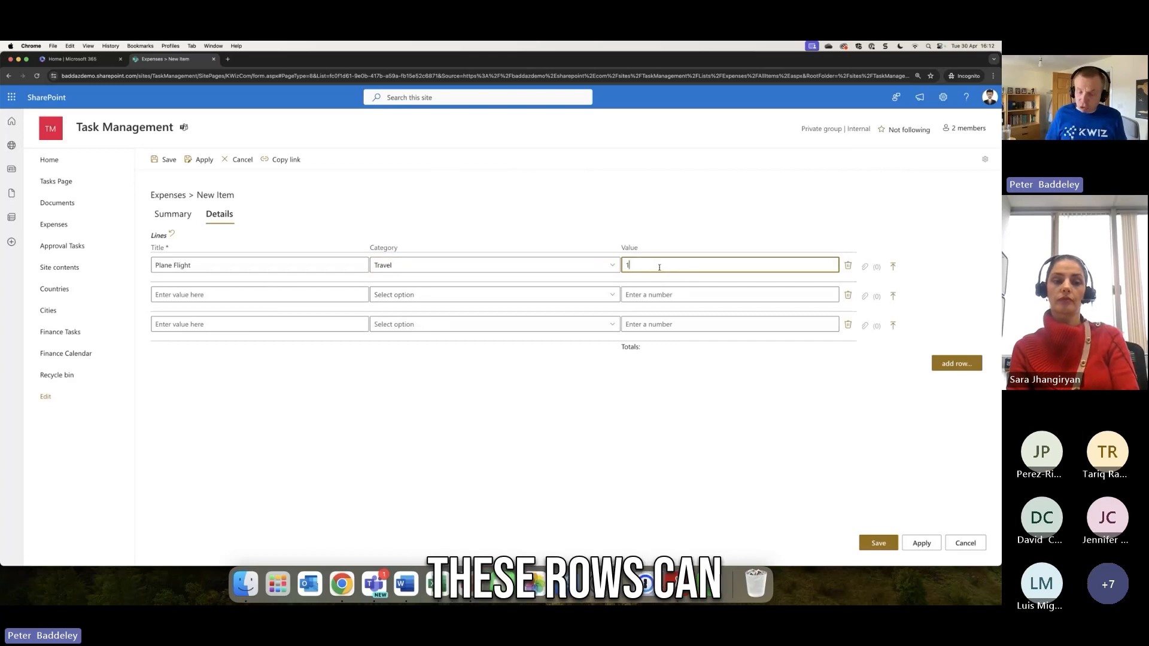
{"action": "type", "text": "000"}
{"action": "left_click", "coordinate": [646, 278]}
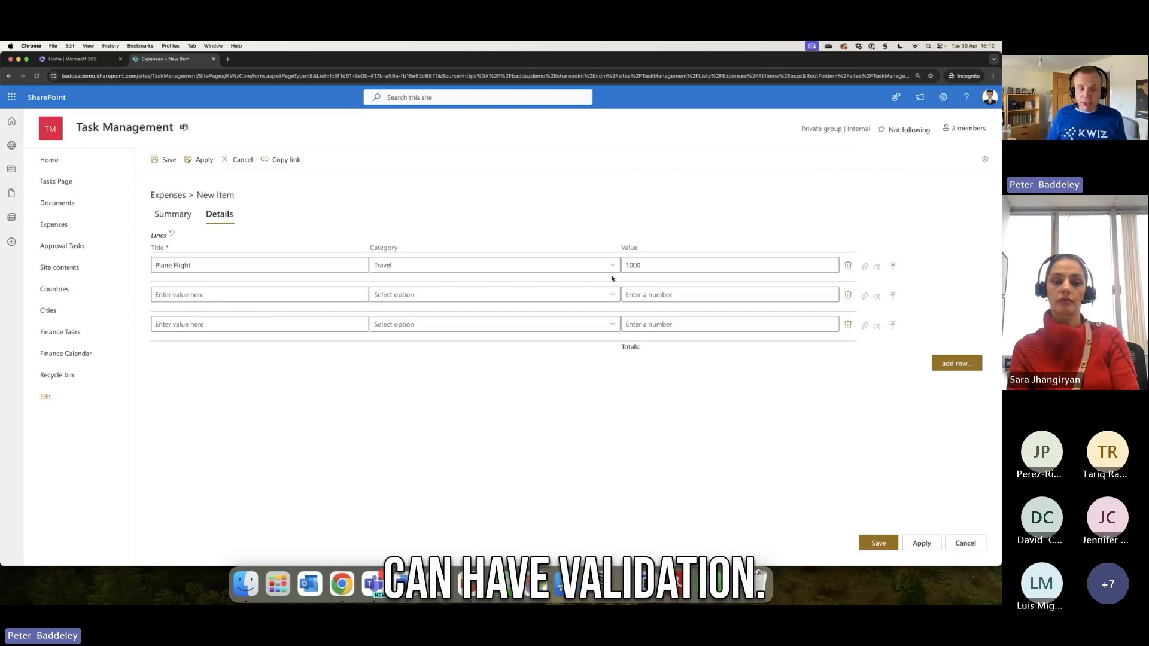
- Fill in the second expense line with title Dinner, category Food and value 20
{"action": "left_click", "coordinate": [291, 294]}
{"action": "type", "text": "Dinner"}
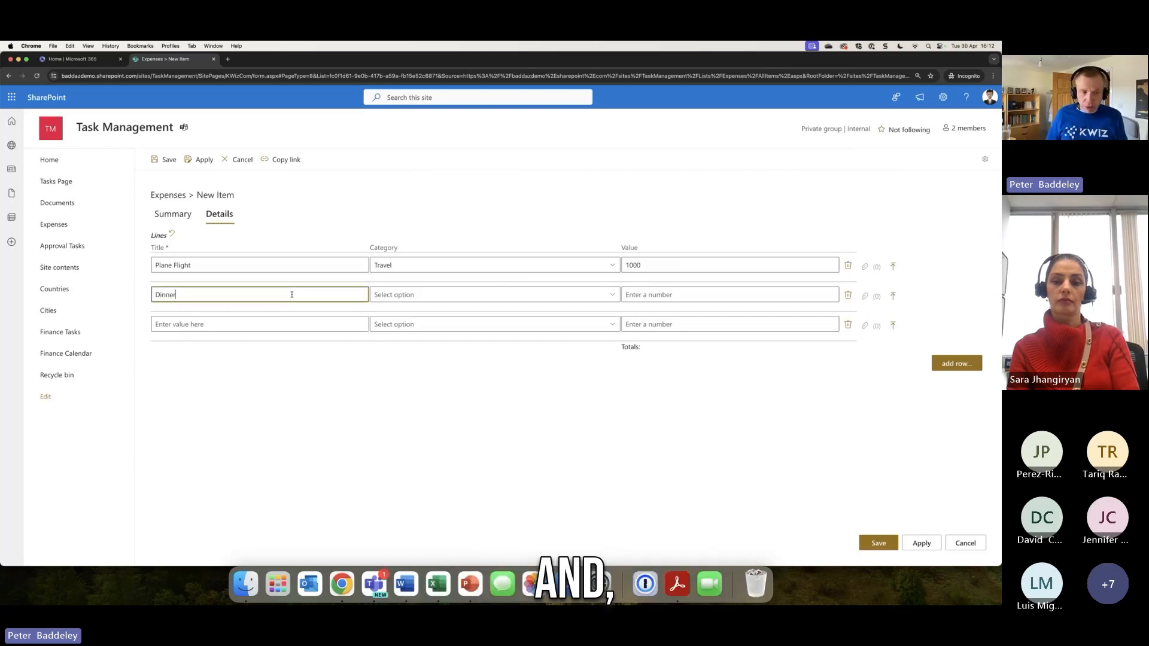
{"action": "left_click", "coordinate": [456, 295]}
{"action": "left_click", "coordinate": [438, 312]}
{"action": "left_click", "coordinate": [675, 296]}
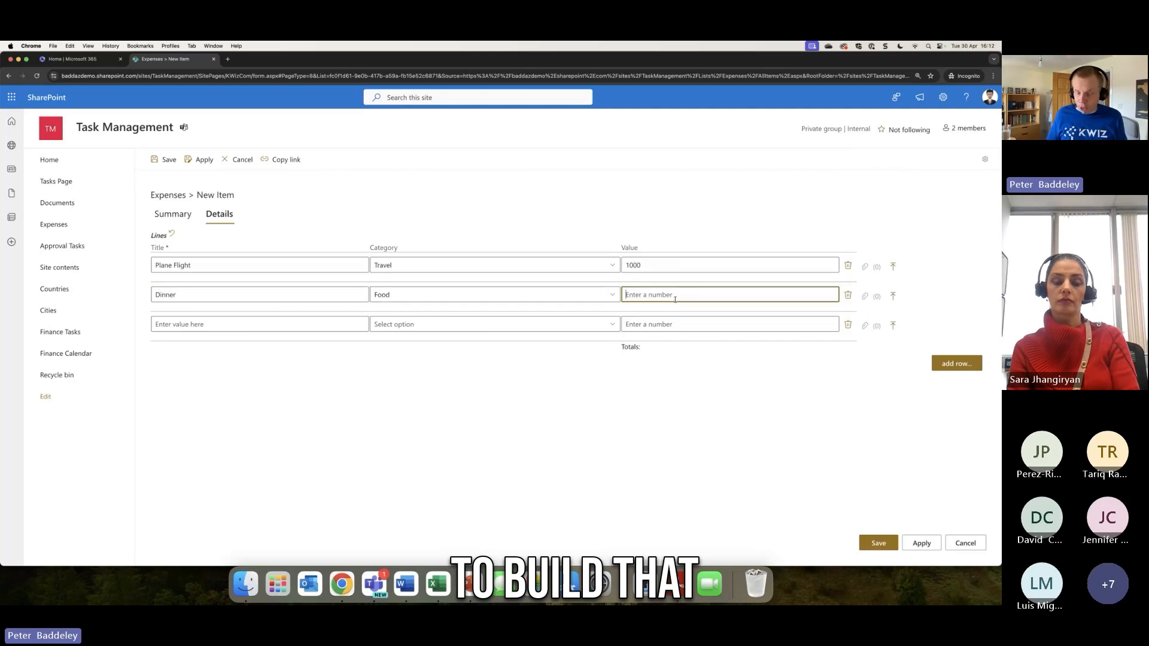
{"action": "type", "text": "20"}
- Delete the empty third expense line and try to save the new expense
{"action": "left_click", "coordinate": [295, 324]}
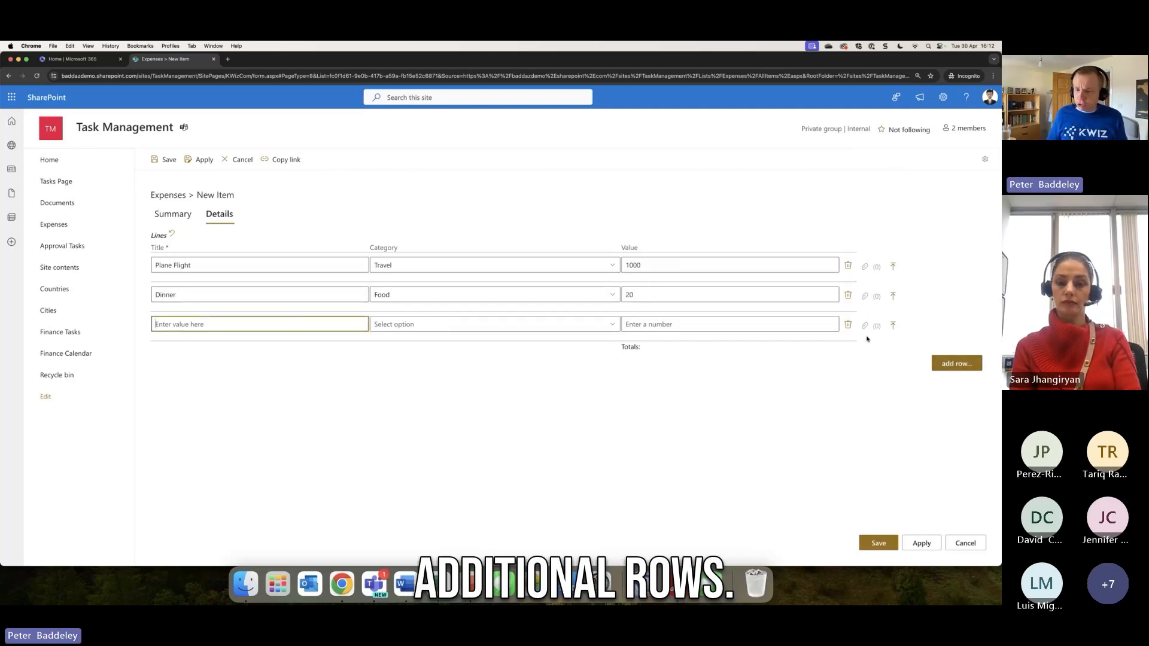
{"action": "left_click", "coordinate": [848, 325]}
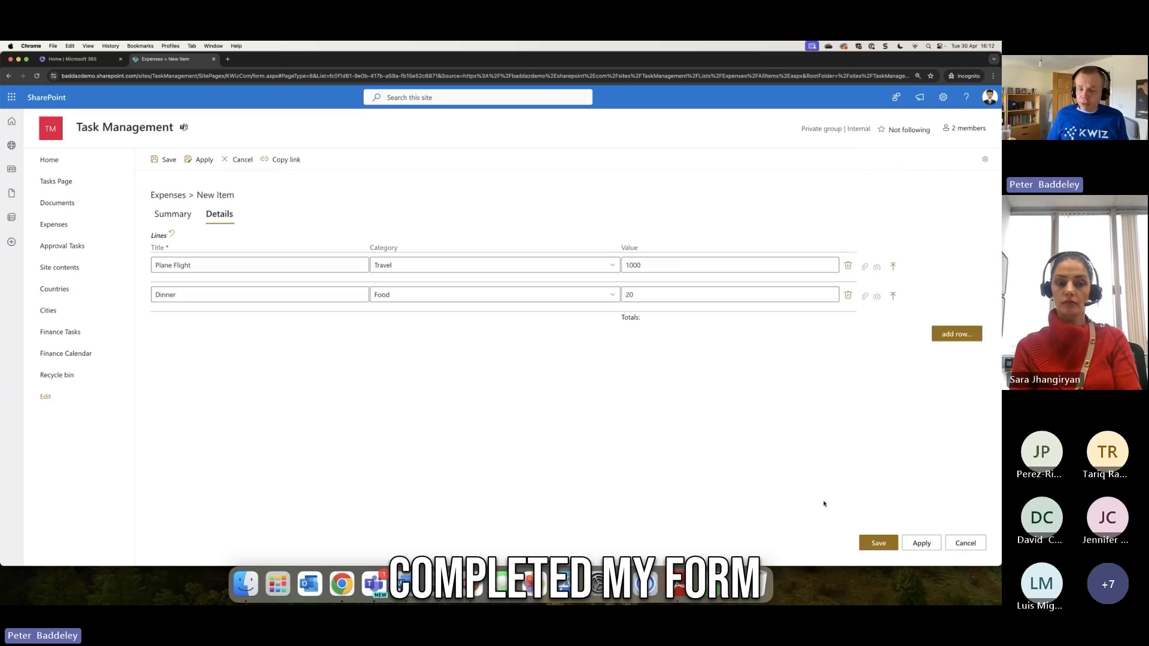
{"action": "left_click", "coordinate": [879, 543]}
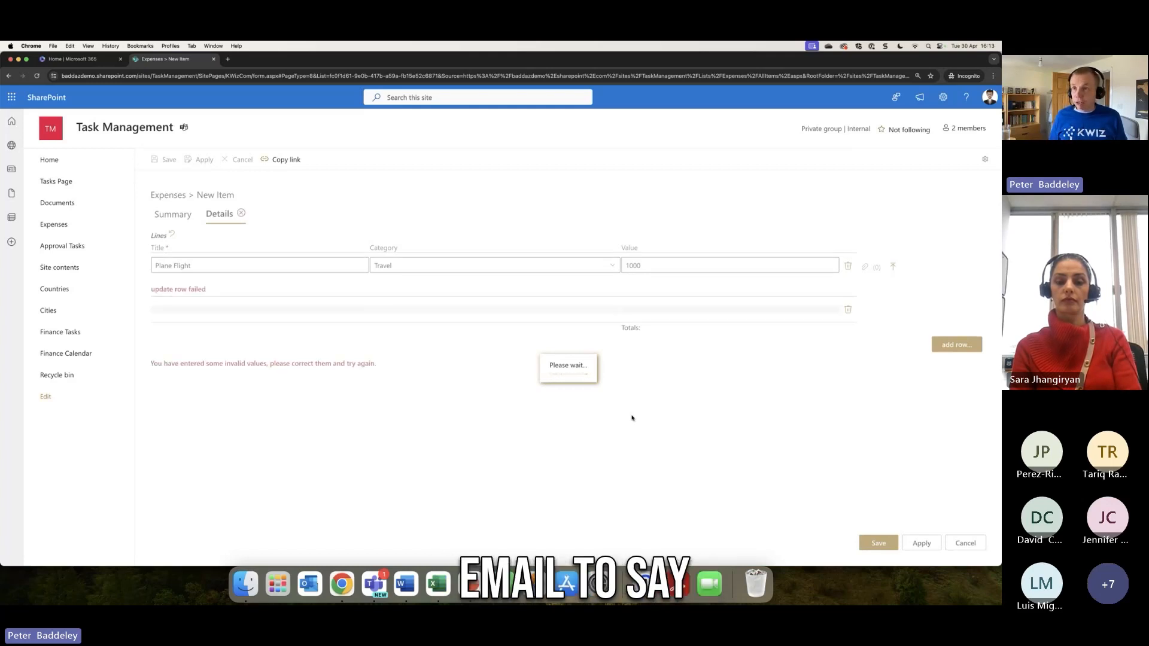
- Delete the expense line below Plane Flight and save the expense item
{"action": "left_click", "coordinate": [849, 311]}
{"action": "left_click", "coordinate": [563, 132]}
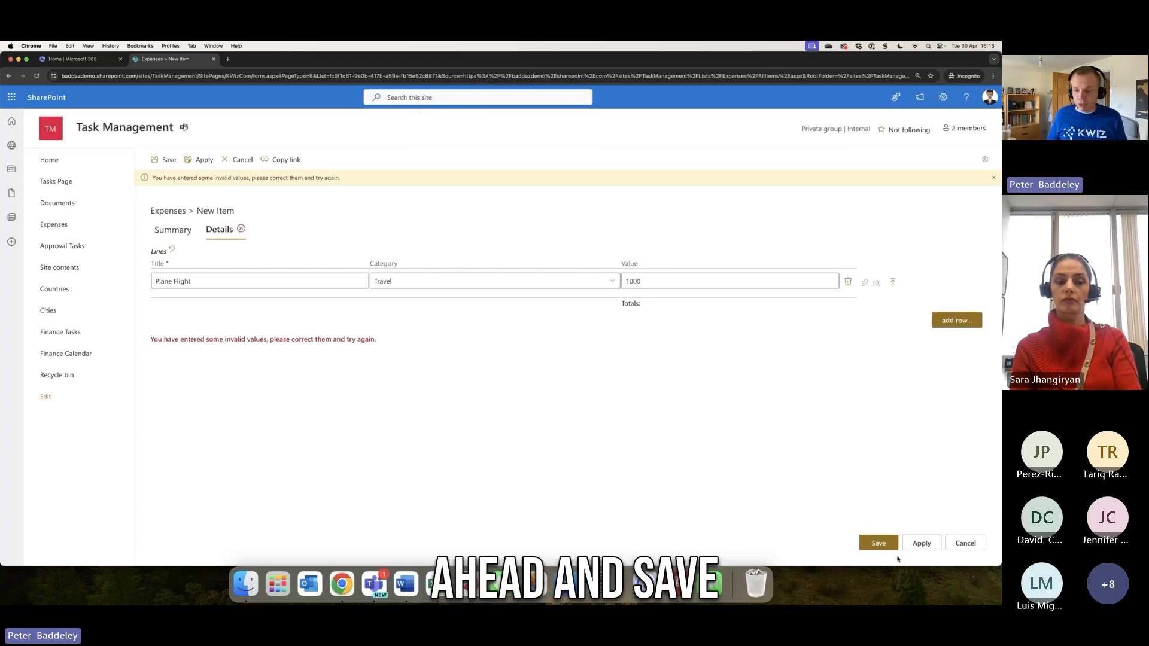
{"action": "left_click", "coordinate": [879, 543]}
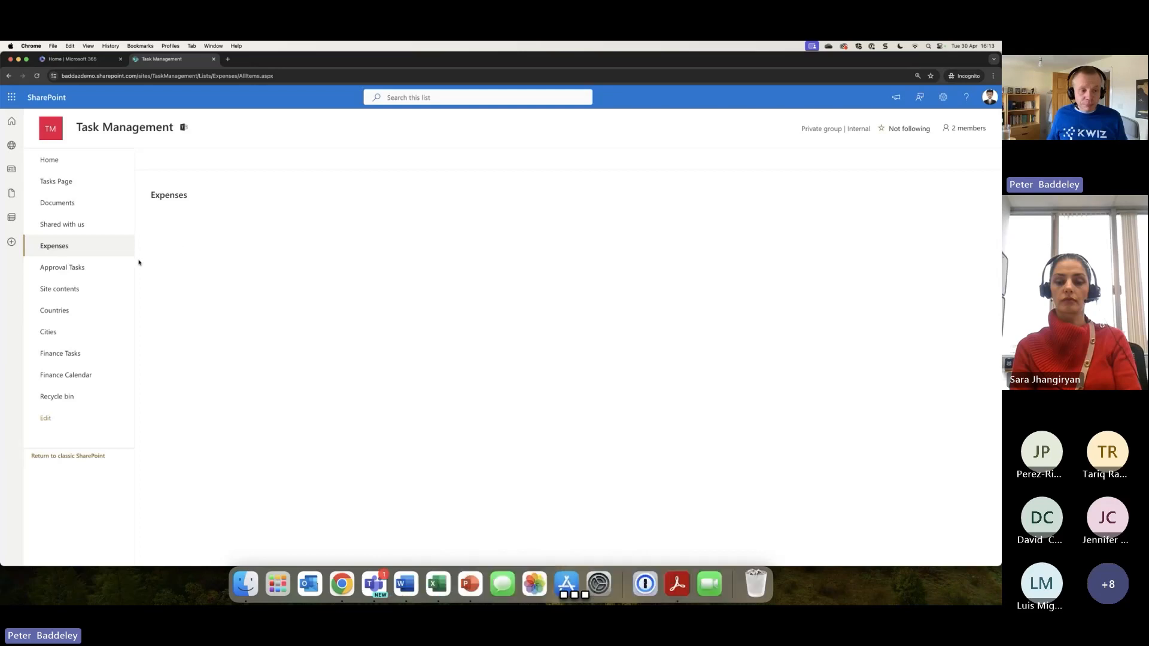
- Switch to the Task Management - Home browser window, enlarge it to fill the screen and check its signed-in account
{"action": "right_click", "coordinate": [342, 584]}
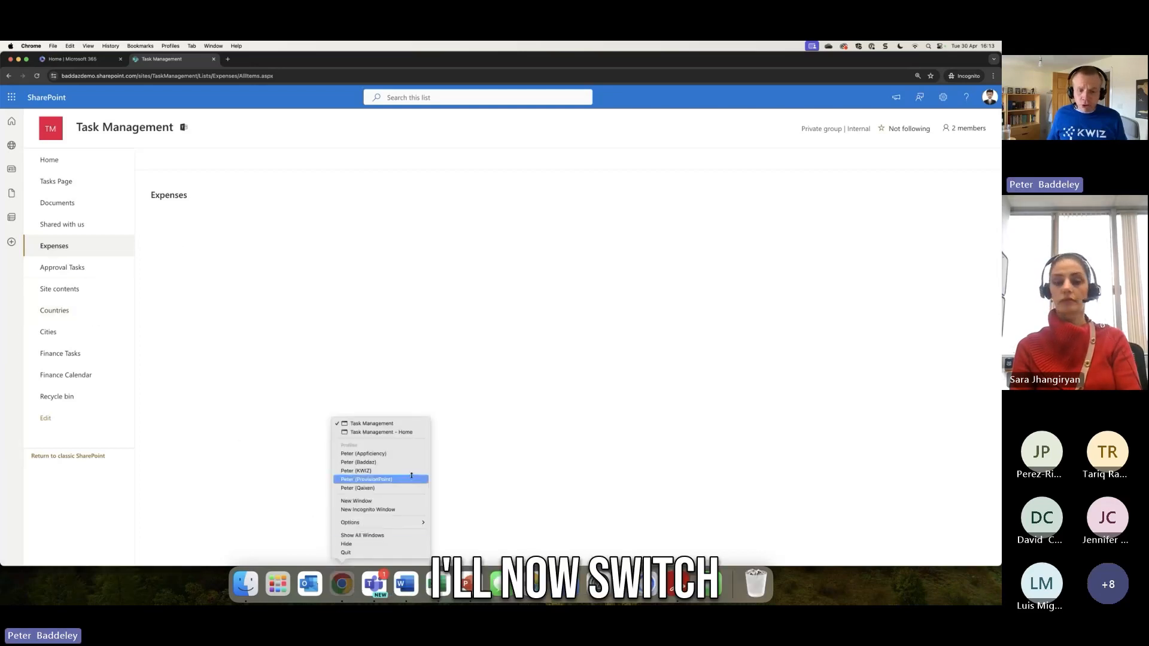
{"action": "left_click", "coordinate": [410, 434]}
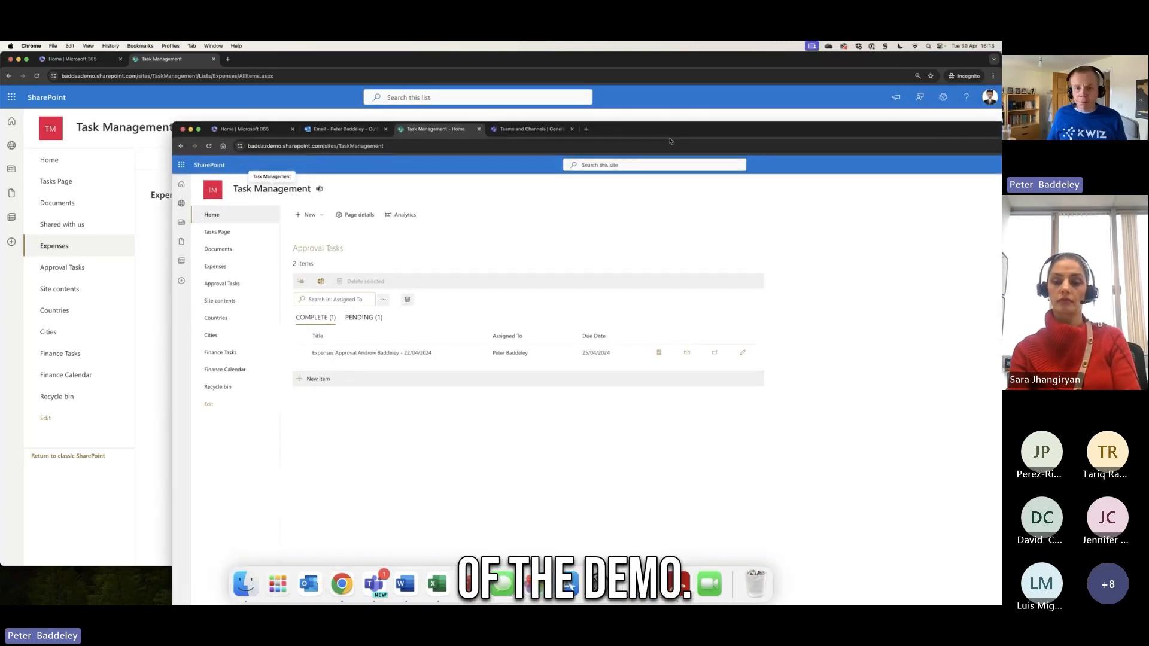
{"action": "double_click", "coordinate": [666, 132]}
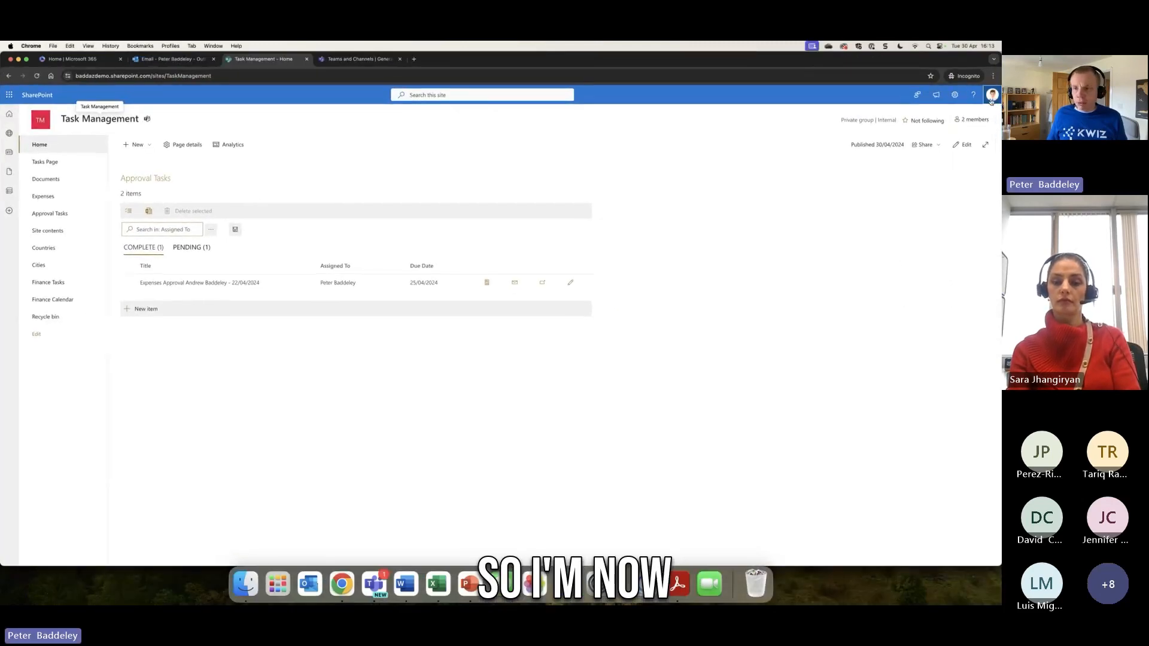
{"action": "left_click", "coordinate": [991, 99]}
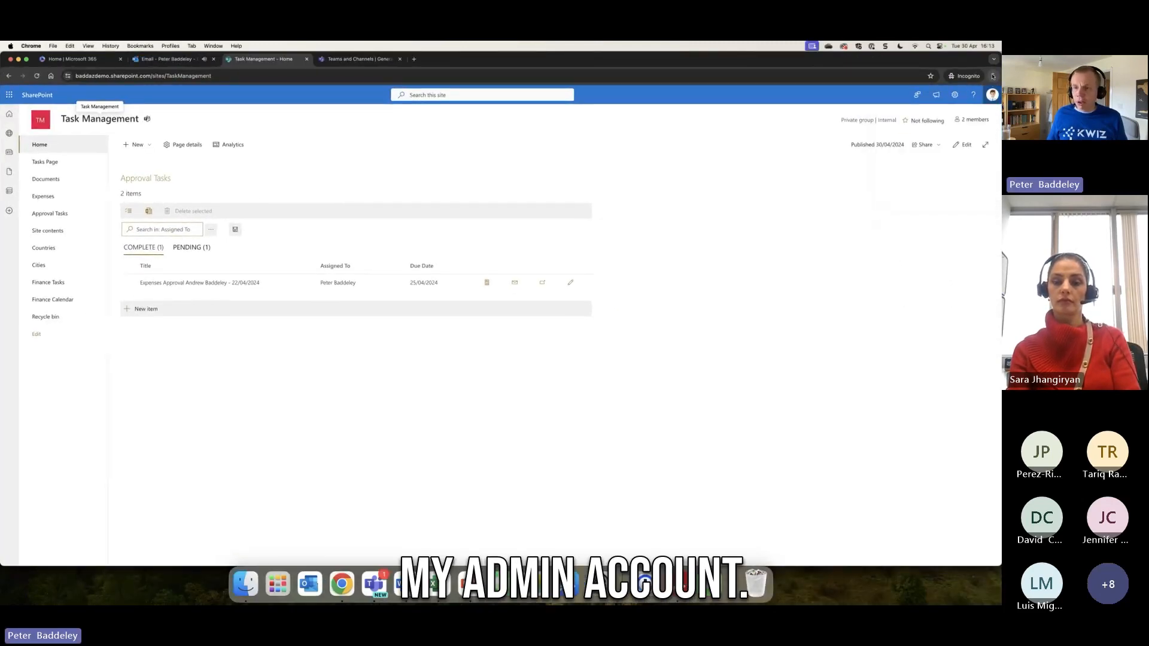
- Increase the browser zoom of the Task Management home page to 125%
{"action": "left_click", "coordinate": [994, 76]}
{"action": "left_click", "coordinate": [971, 209]}
{"action": "left_click", "coordinate": [972, 210]}
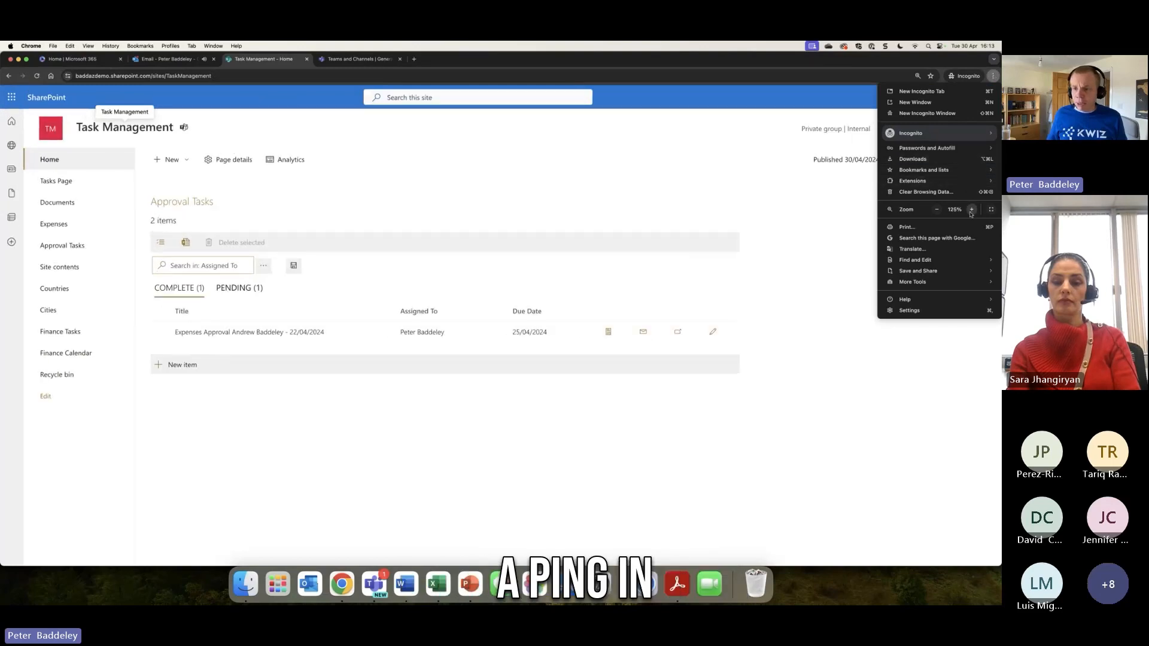
{"action": "left_click", "coordinate": [658, 174]}
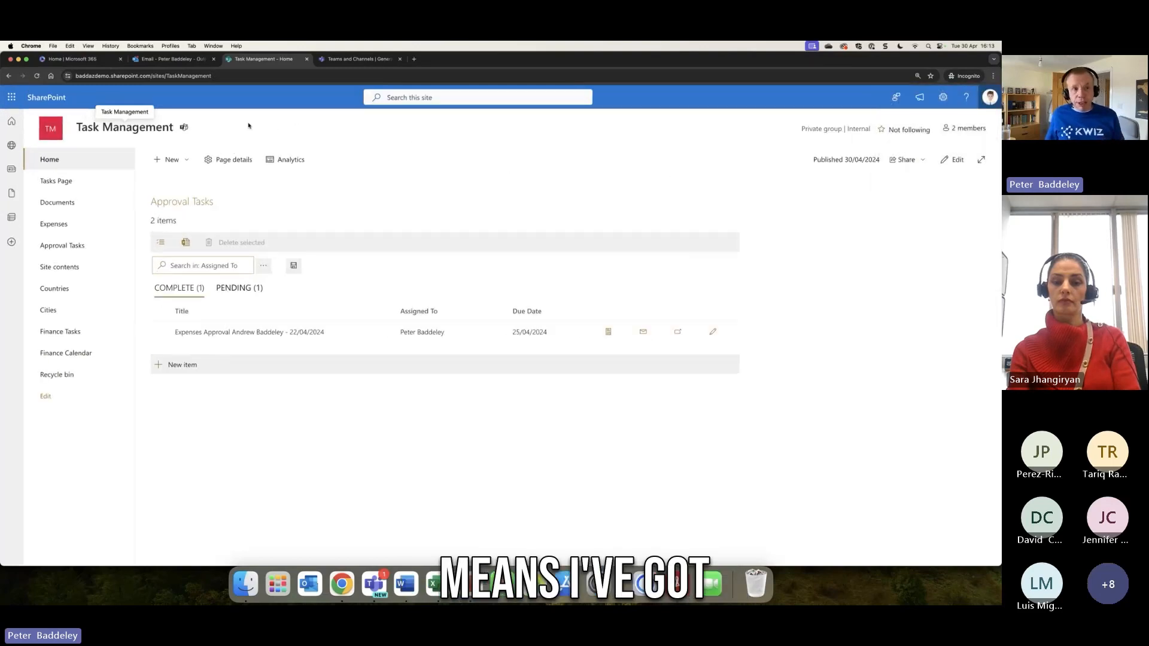
- Switch to Outlook and open the newest "New Approval Task Assigned To You" email in the inbox
{"action": "left_click", "coordinate": [198, 59]}
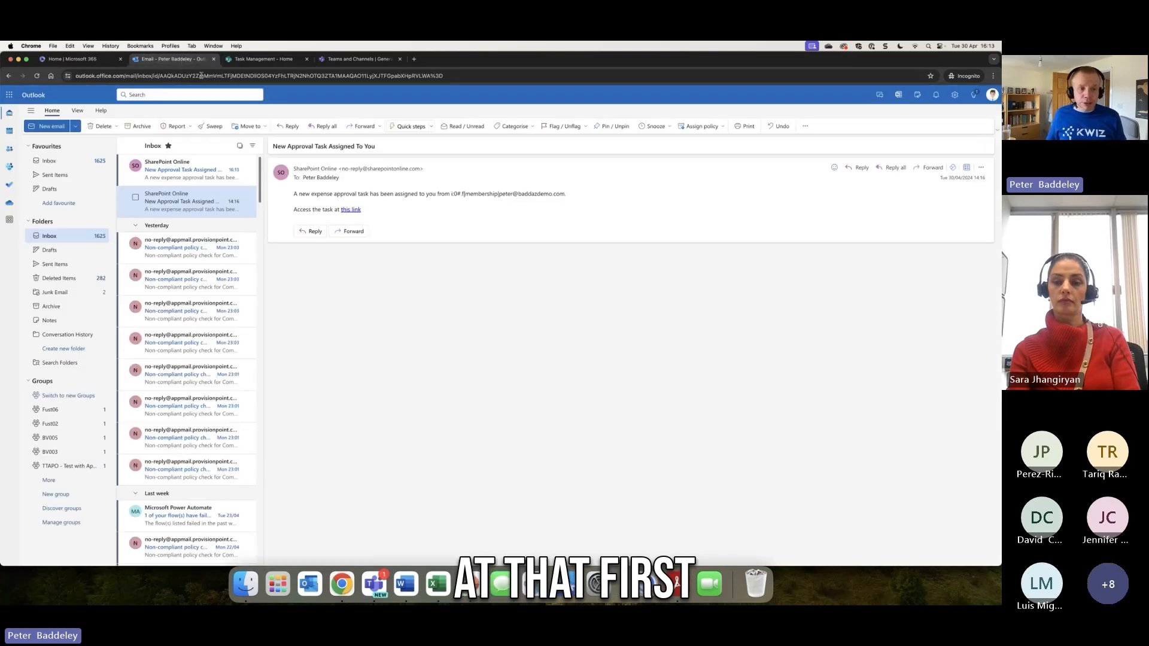
{"action": "left_click", "coordinate": [179, 171]}
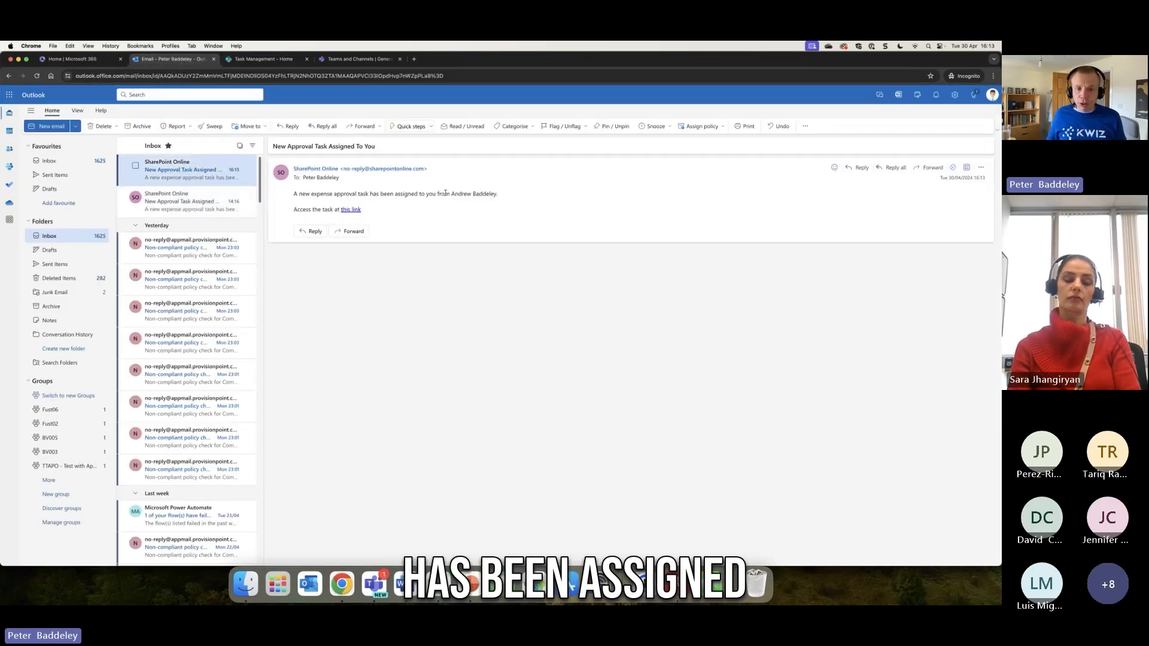
- Open the expense approval task from the email's link, compare it with the Task Management home page and review its title
{"action": "left_click_drag", "start_coordinate": [452, 194], "coordinate": [497, 195]}
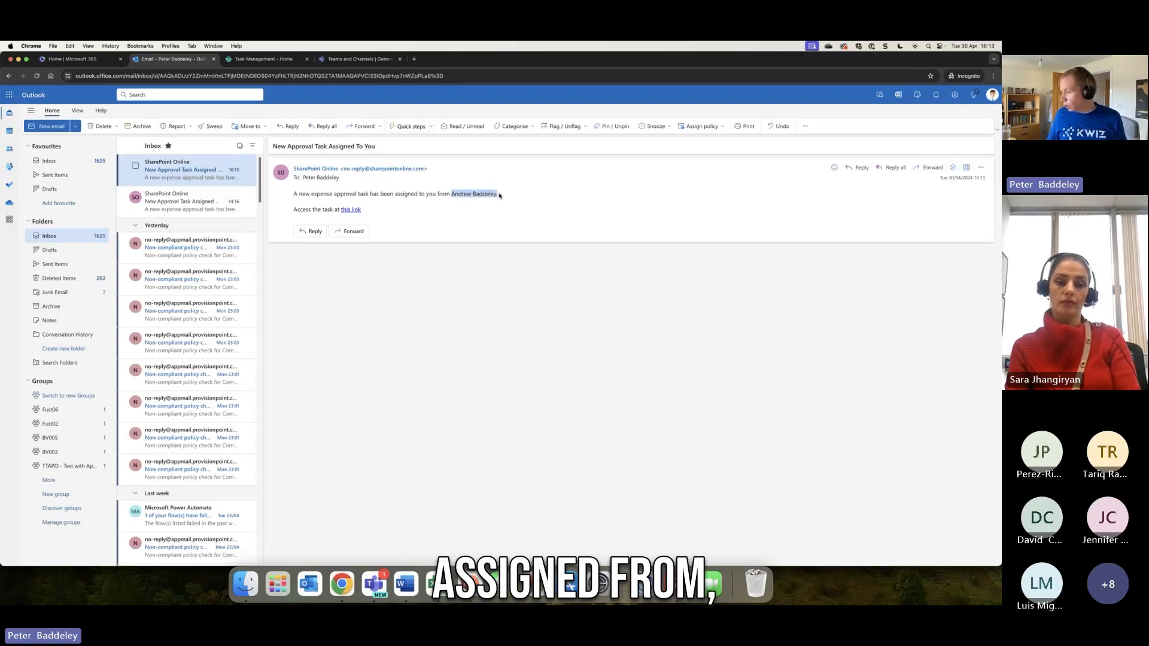
{"action": "left_click", "coordinate": [351, 210]}
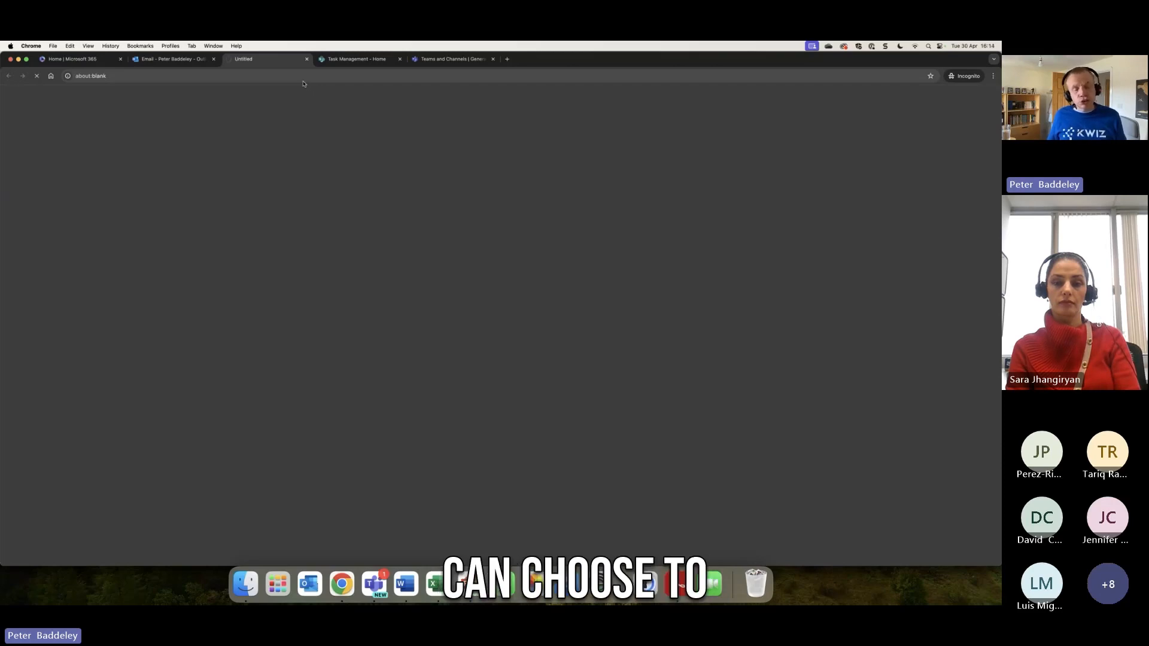
{"action": "left_click", "coordinate": [346, 59]}
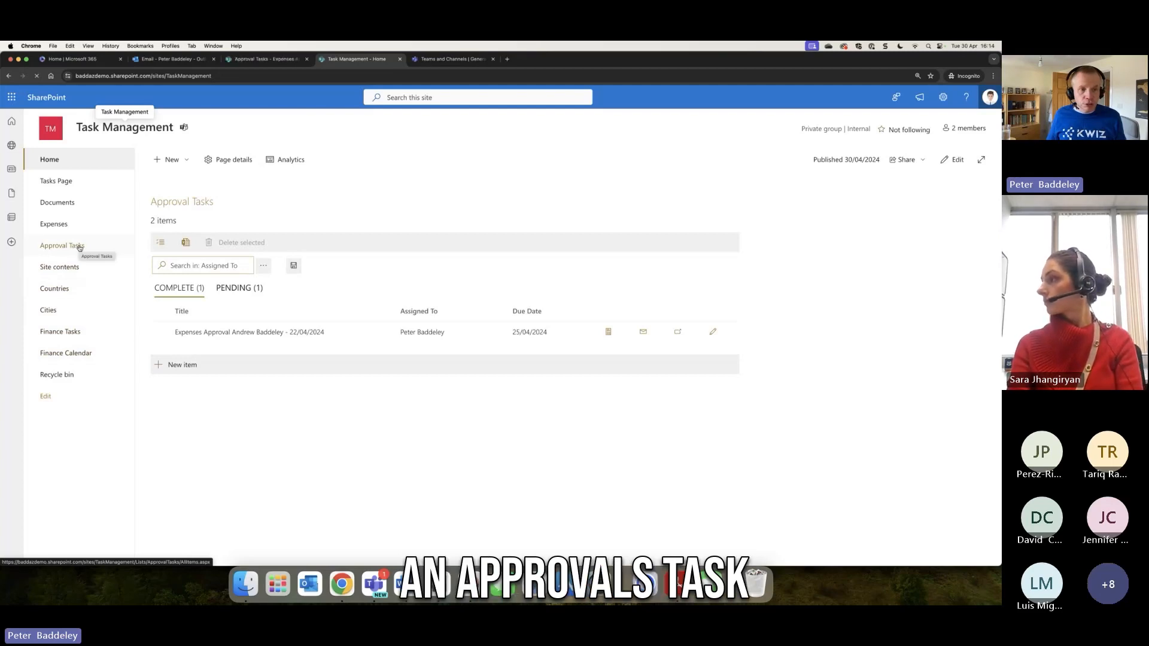
{"action": "left_click", "coordinate": [271, 61]}
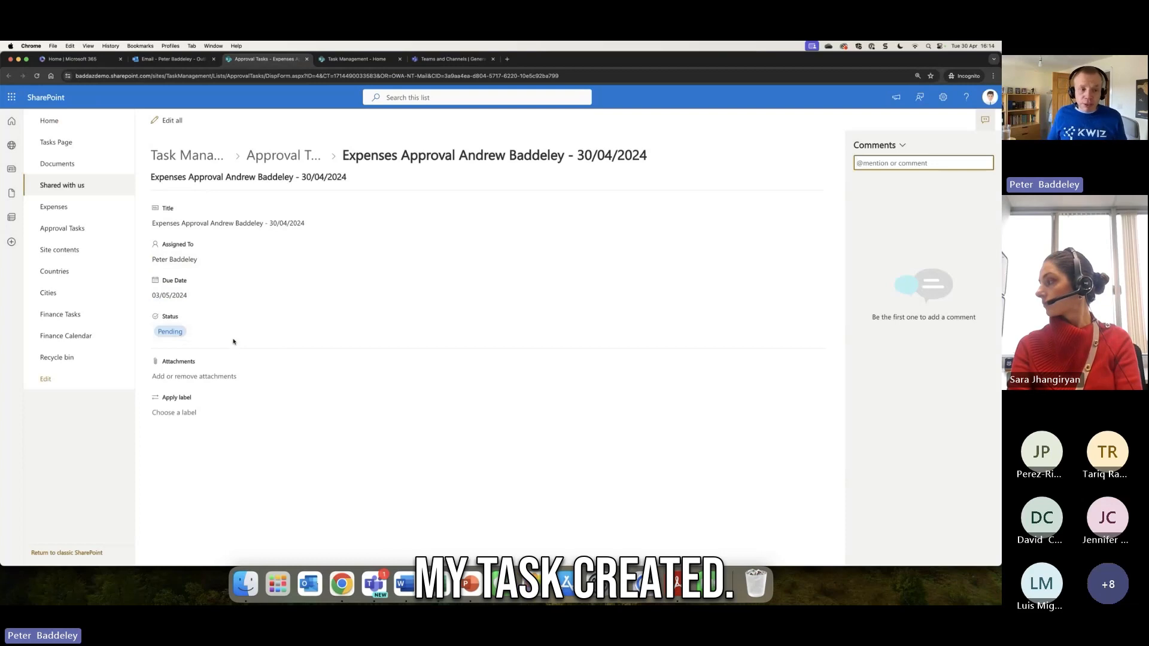
{"action": "left_click_drag", "start_coordinate": [153, 222], "coordinate": [308, 227]}
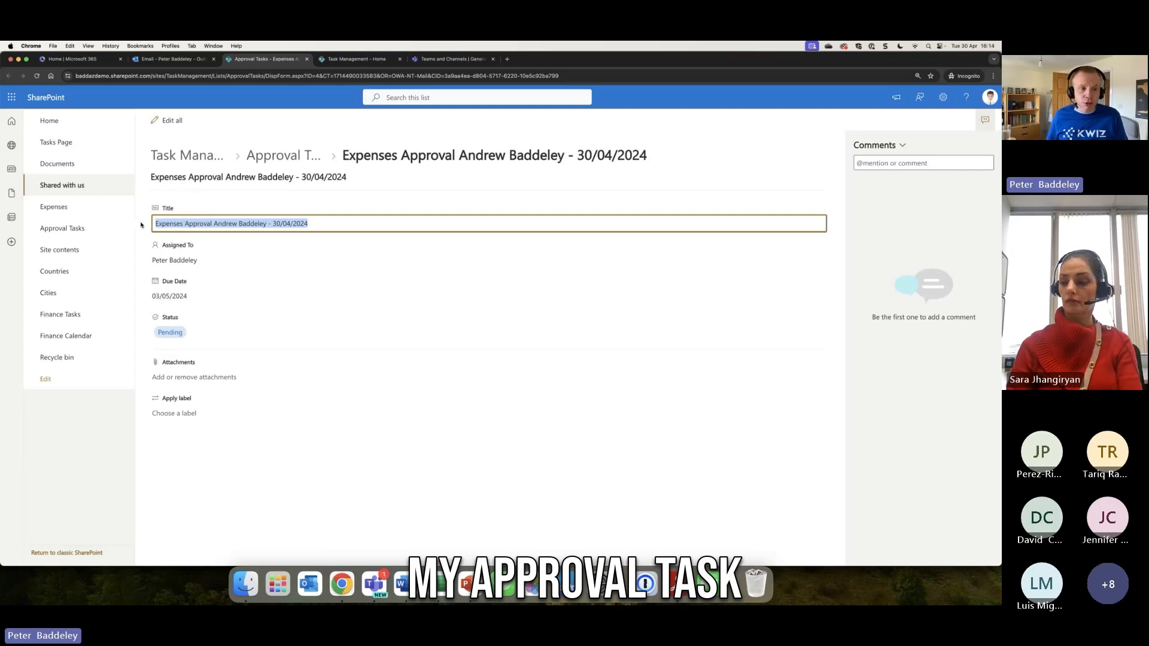
- Open the site's Approval Tasks list, waiting for the unresponsive page, and close the duplicate Task Management tab
{"action": "left_click", "coordinate": [78, 229]}
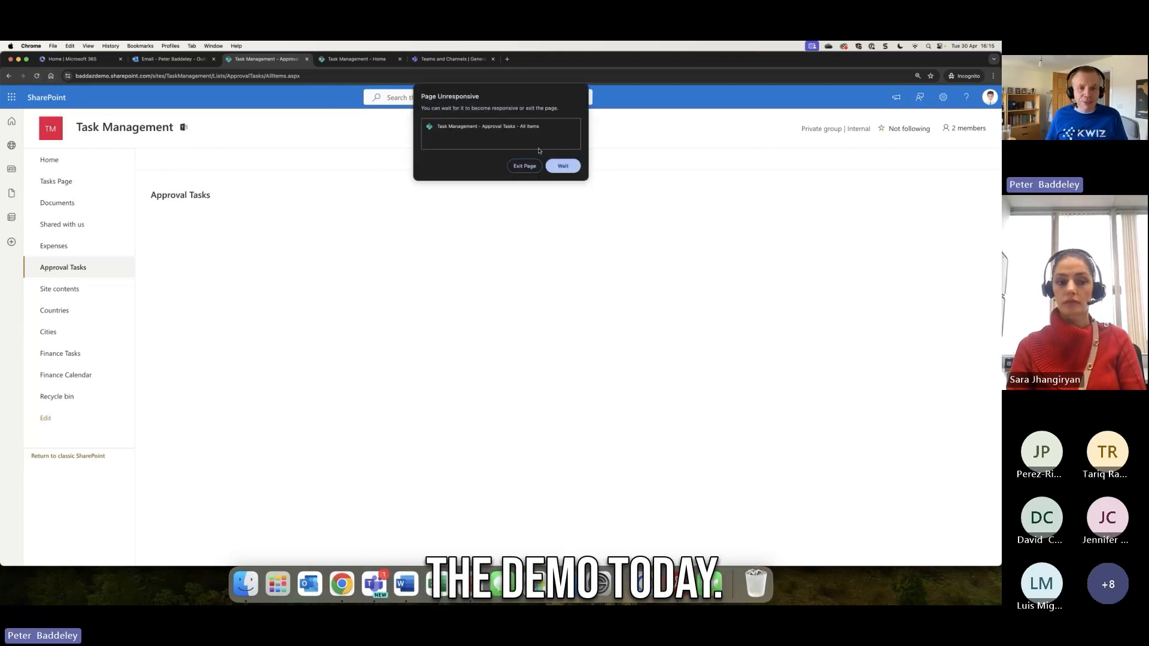
{"action": "left_click", "coordinate": [558, 171]}
{"action": "left_click", "coordinate": [362, 59]}
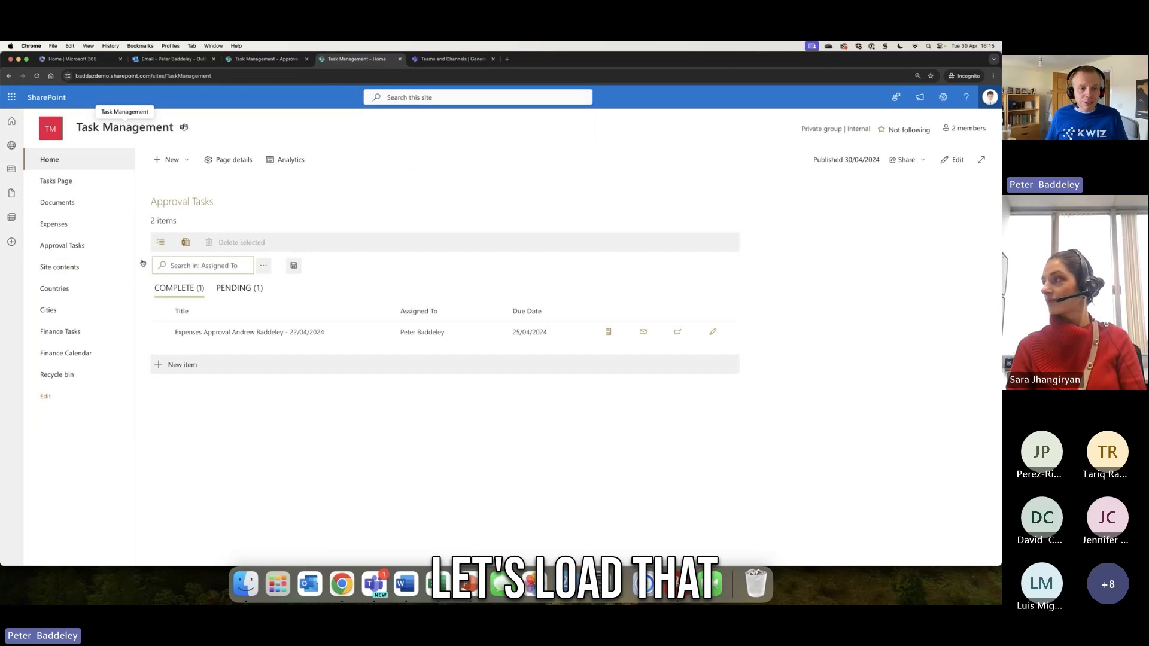
{"action": "left_click", "coordinate": [76, 252]}
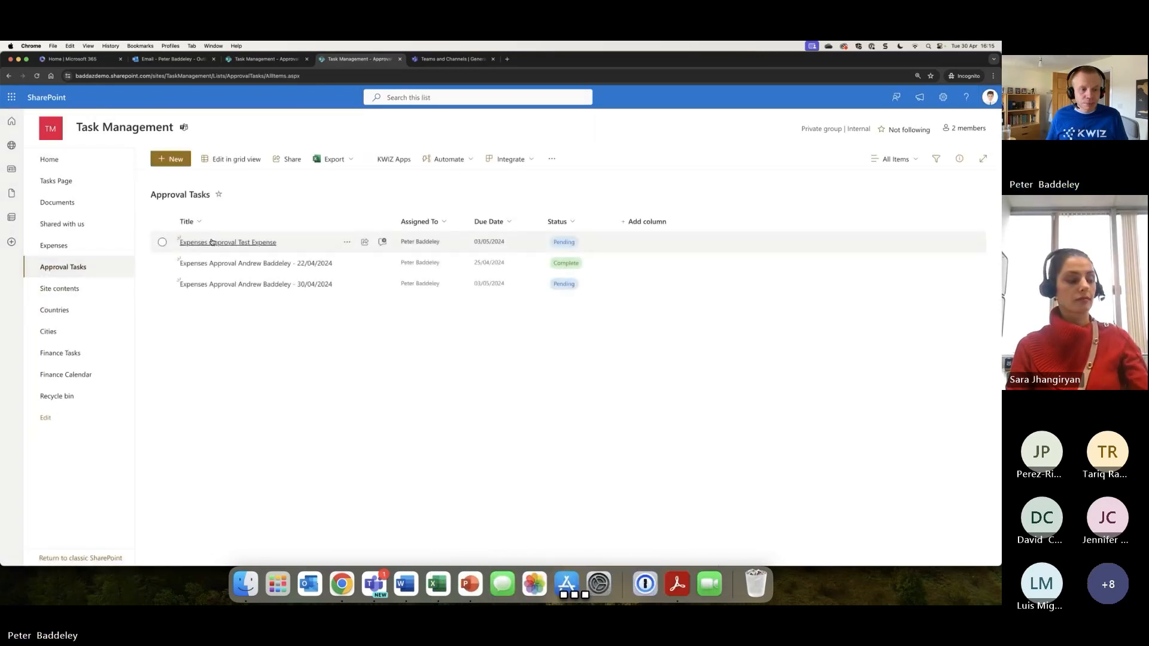
{"action": "key", "text": "super+w"}
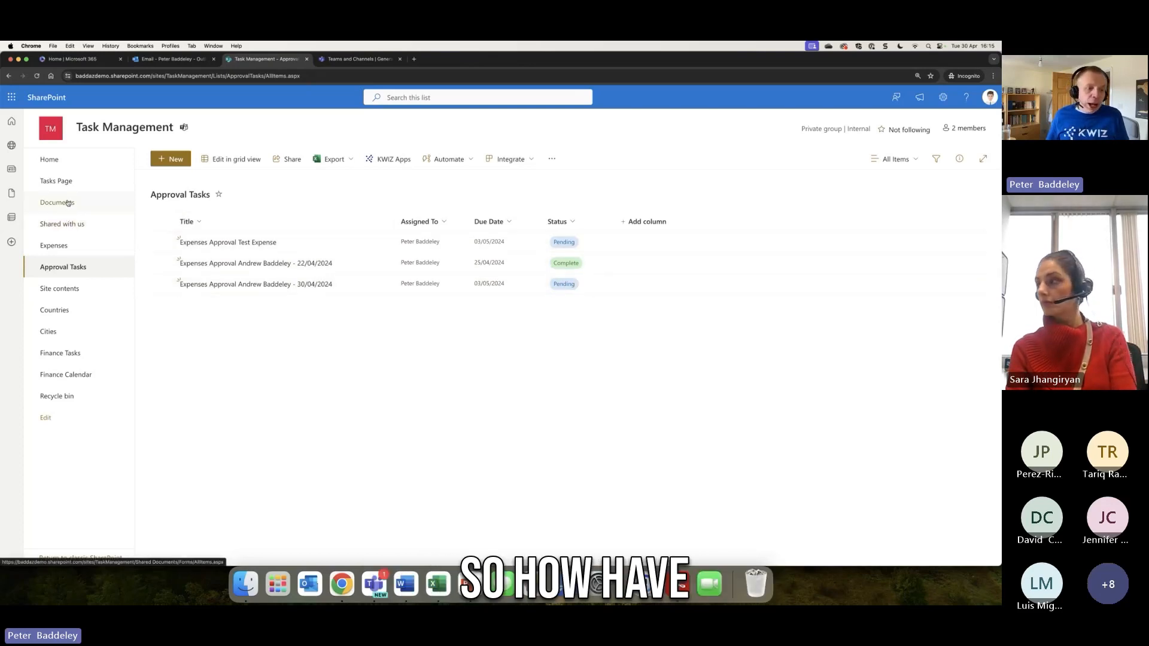
- Review the columns and items of the Expenses, Countries, Cities and Expense Lines lists
{"action": "left_click", "coordinate": [65, 246]}
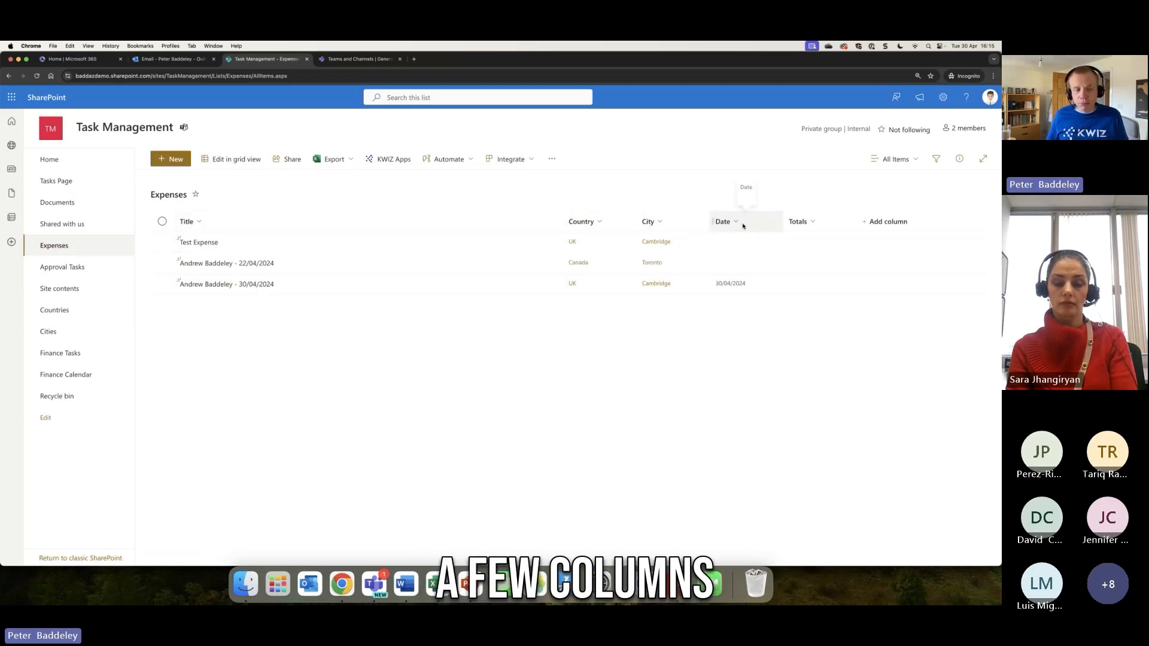
{"action": "left_click", "coordinate": [54, 317]}
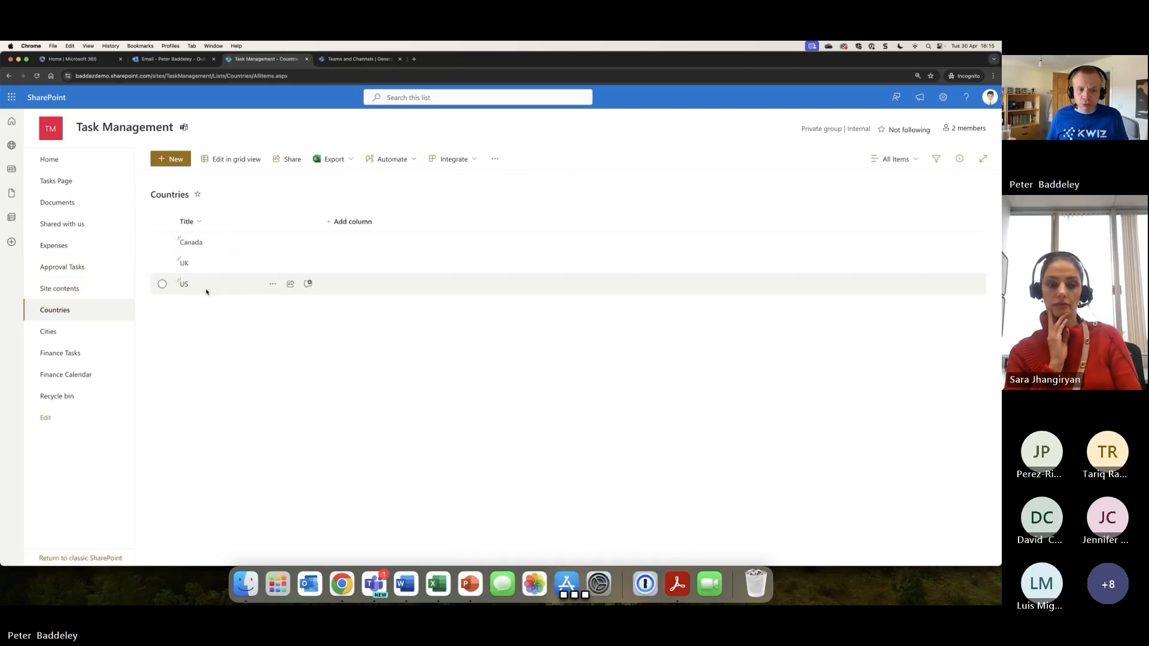
{"action": "left_click", "coordinate": [65, 331]}
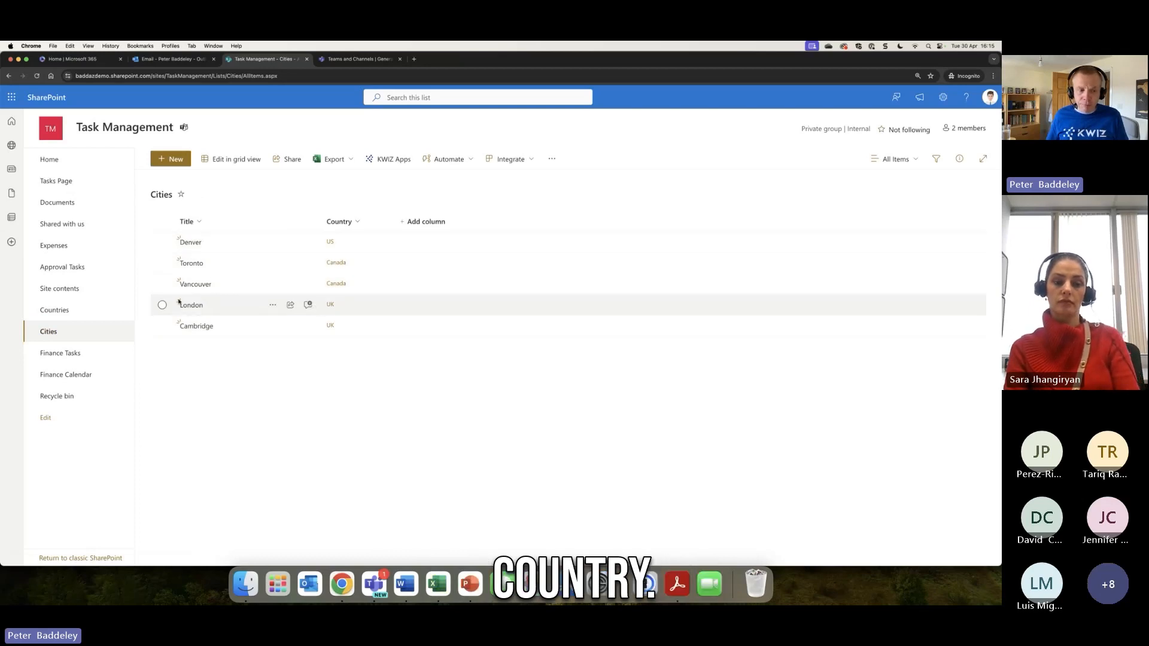
{"action": "left_click", "coordinate": [69, 289]}
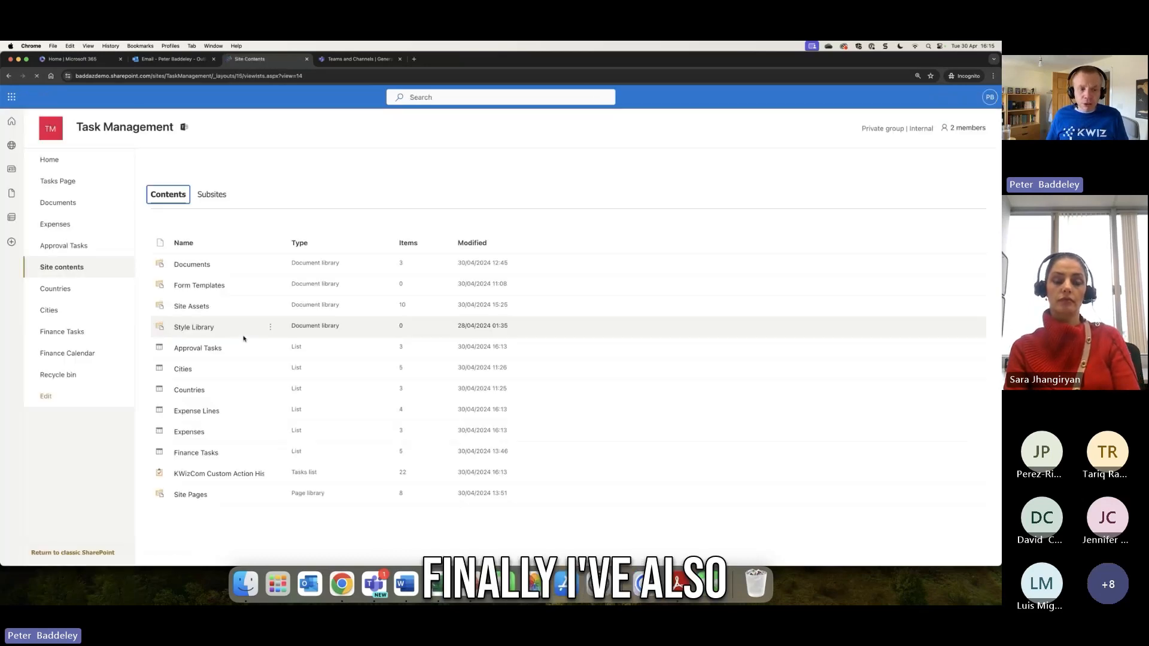
{"action": "left_click", "coordinate": [195, 412]}
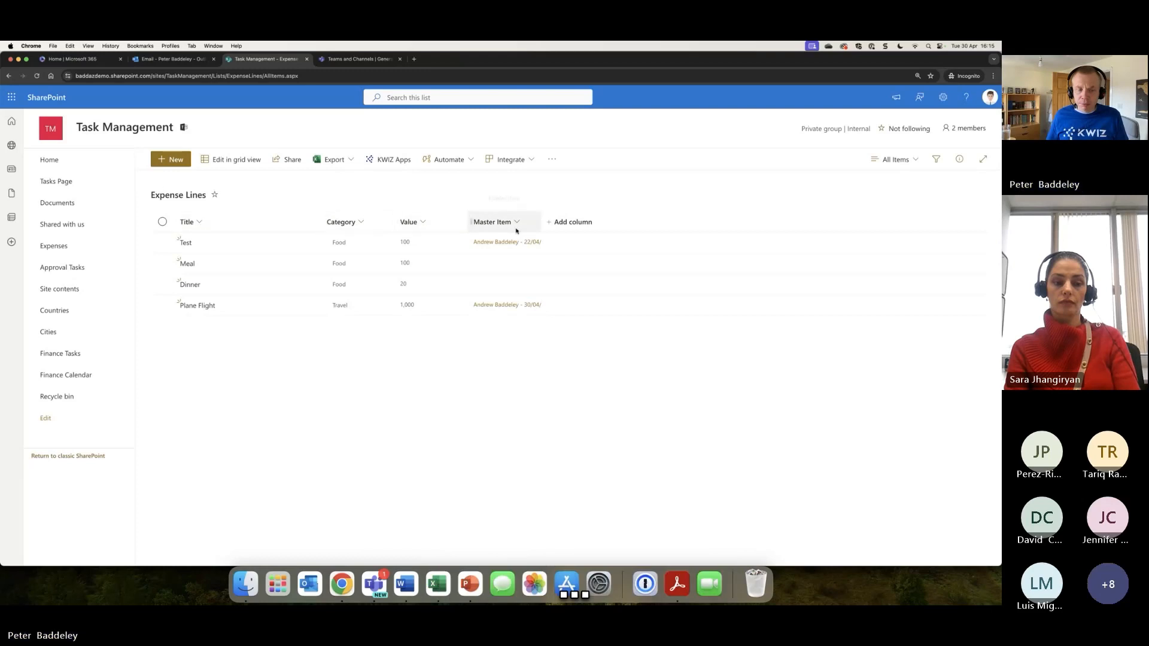
- Open Cascading LookAPP in the Expenses list's KWIZ Apps settings and display the Country column's configuration
{"action": "left_click", "coordinate": [71, 253]}
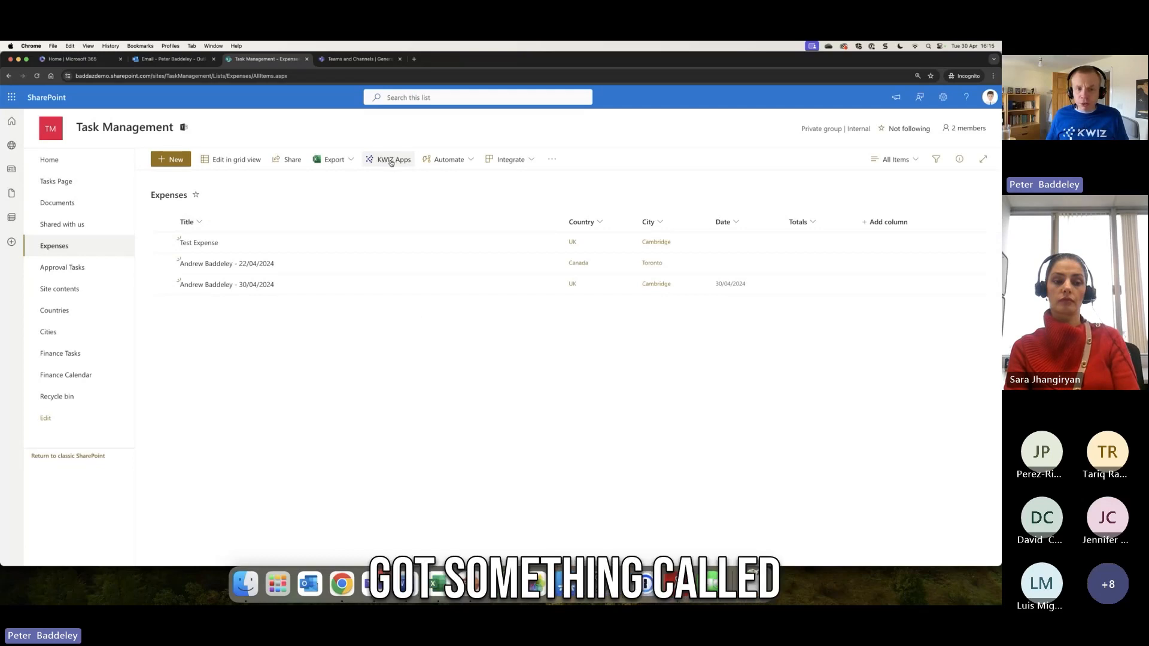
{"action": "left_click", "coordinate": [390, 161]}
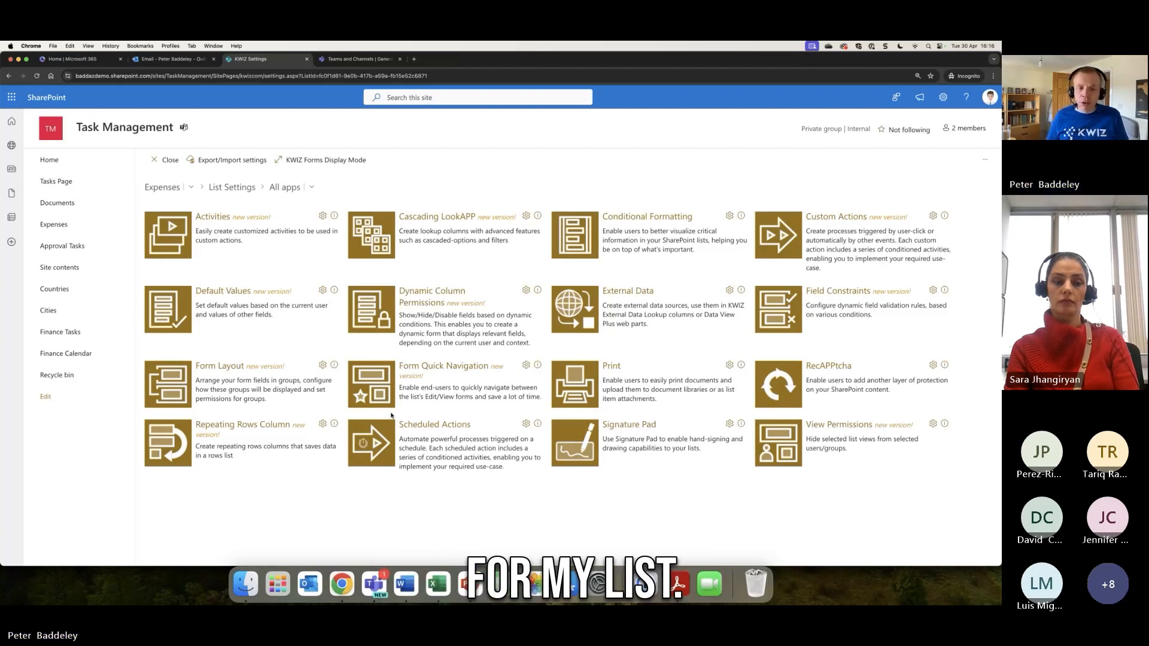
{"action": "left_click", "coordinate": [433, 222]}
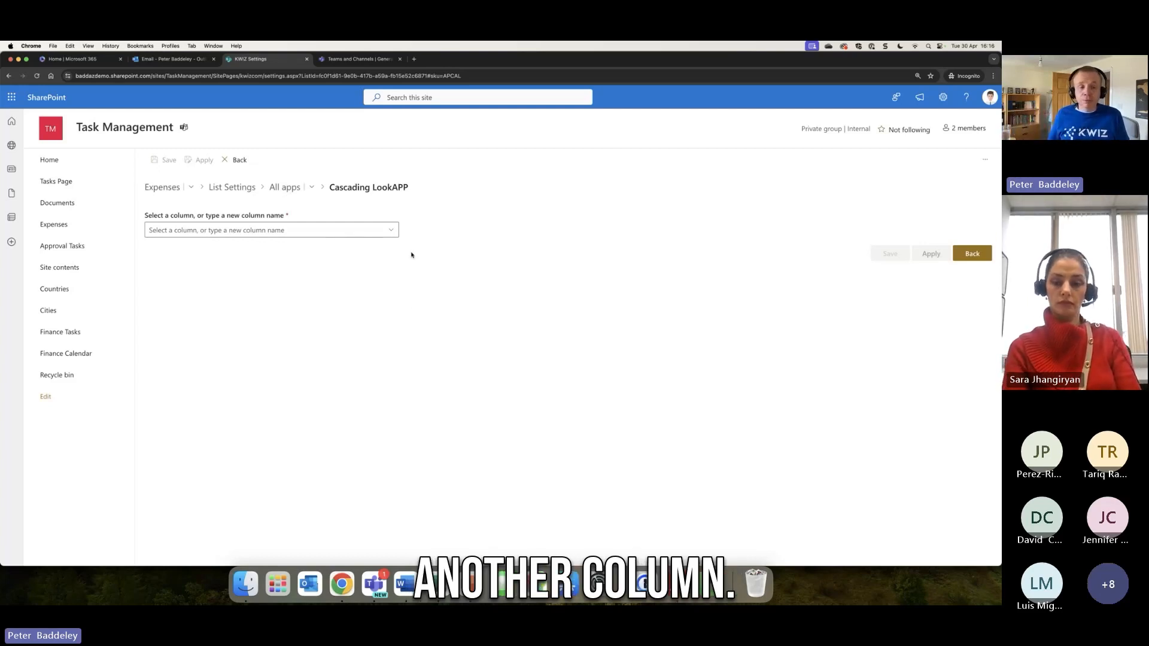
{"action": "left_click", "coordinate": [390, 230]}
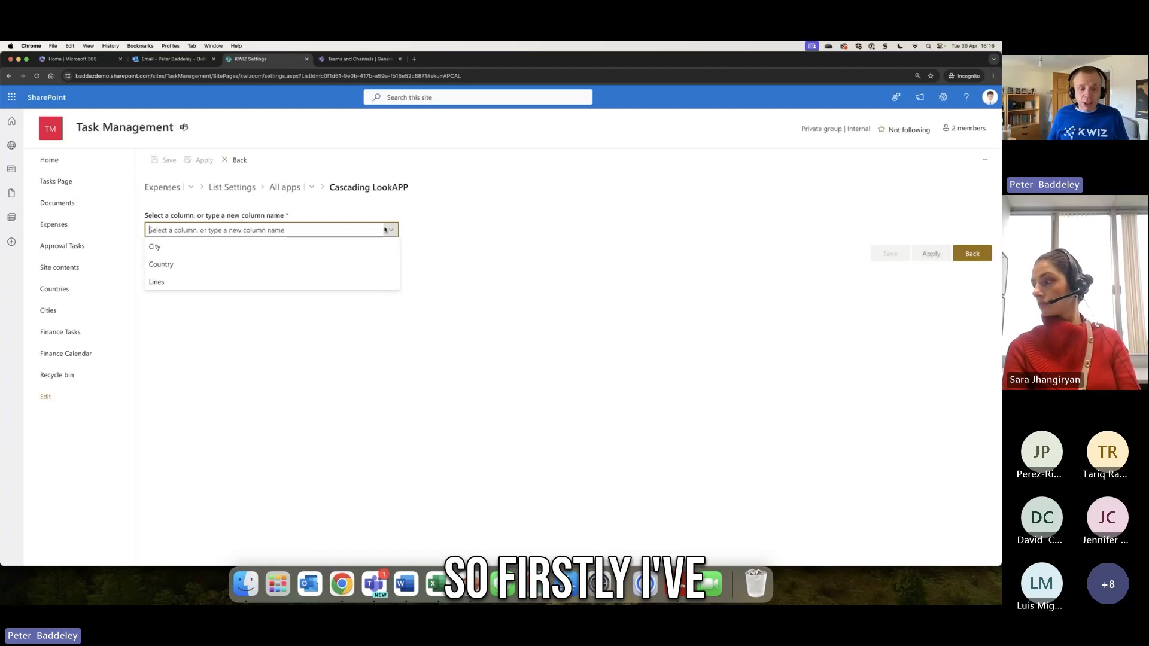
{"action": "left_click", "coordinate": [191, 267]}
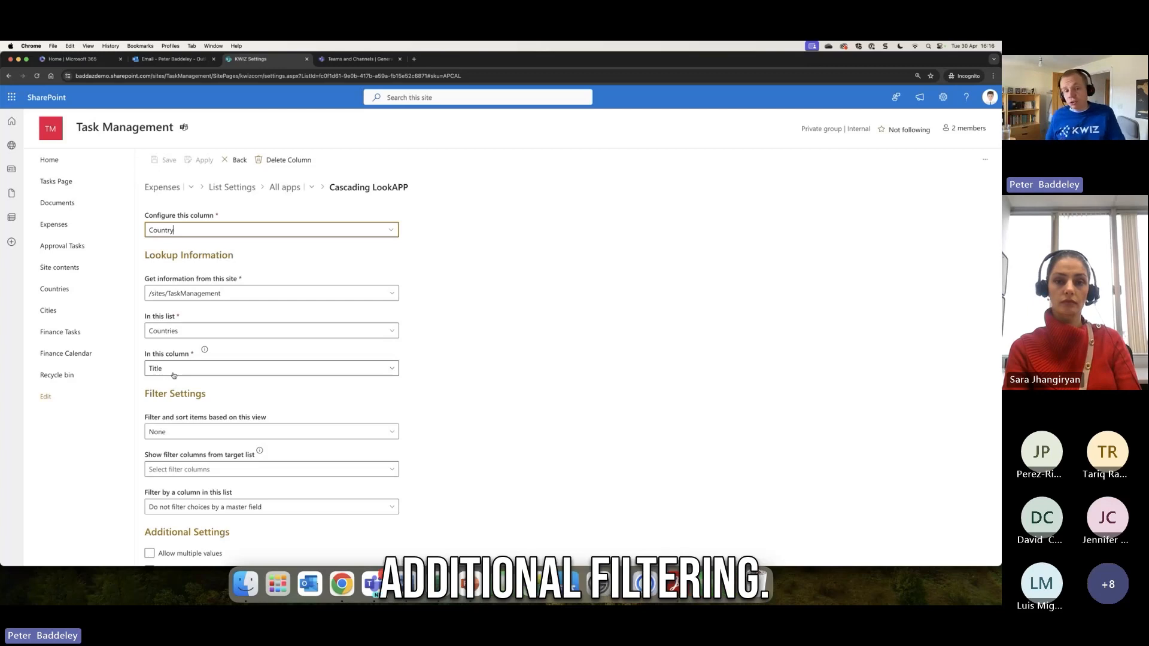
- Display the City column's lookup configuration and examine the available options for its two Country filter settings
{"action": "left_click", "coordinate": [391, 230]}
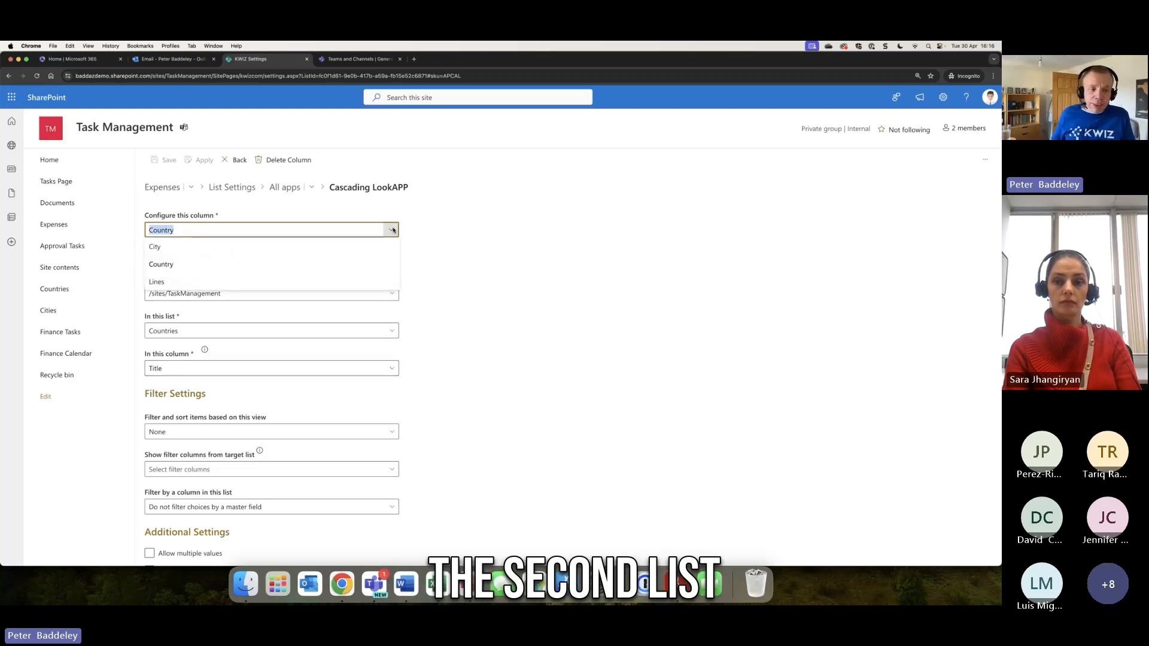
{"action": "left_click", "coordinate": [202, 251]}
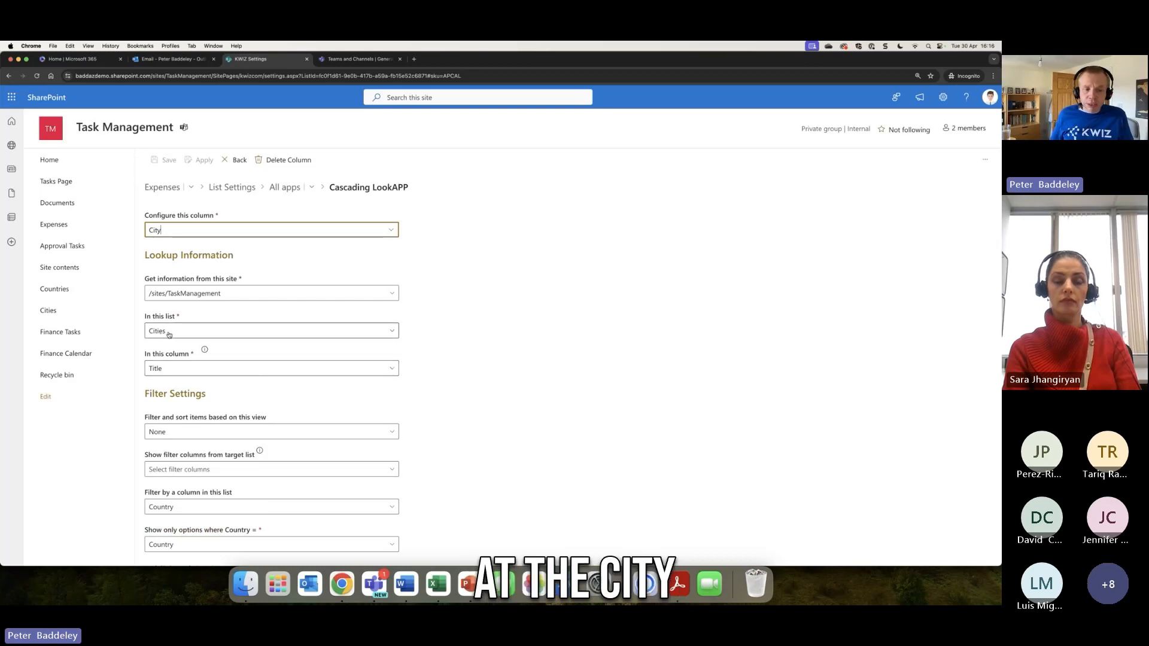
{"action": "scroll", "coordinate": [166, 368], "scroll_direction": "down", "scroll_amount": 3}
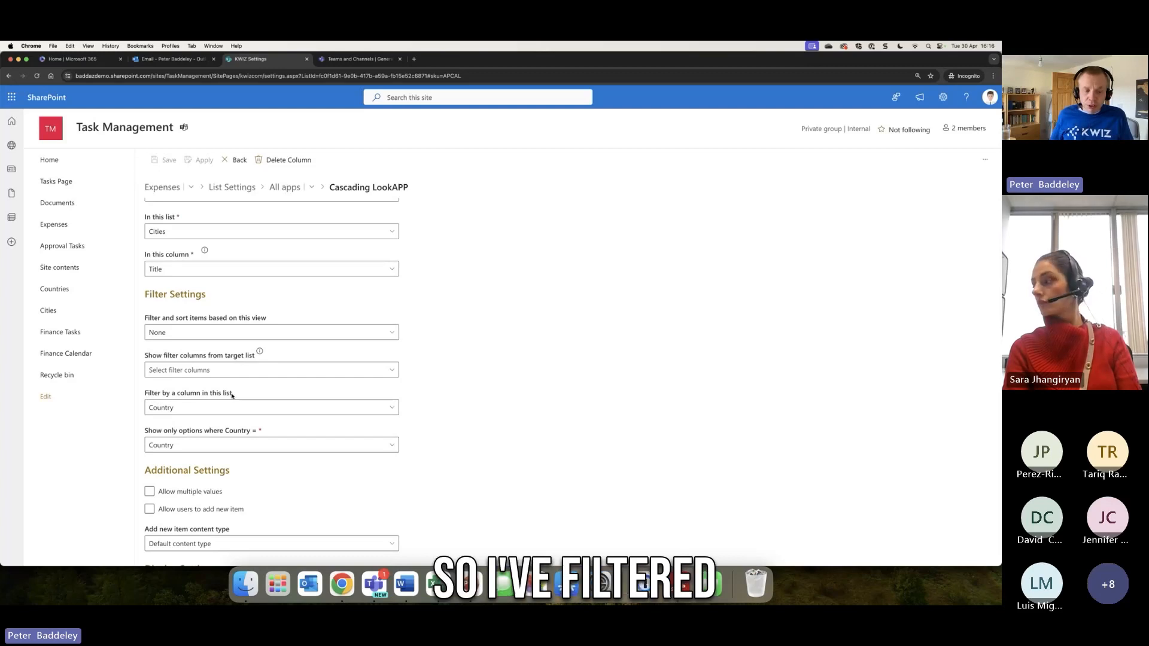
{"action": "left_click", "coordinate": [398, 408]}
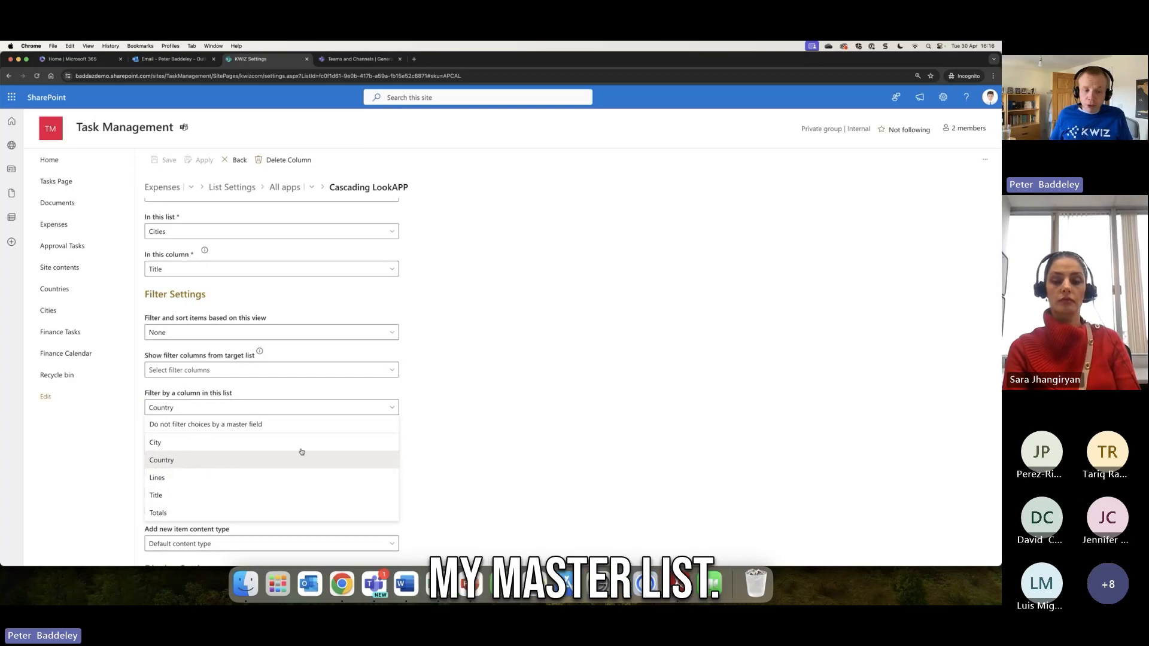
{"action": "left_click", "coordinate": [472, 427]}
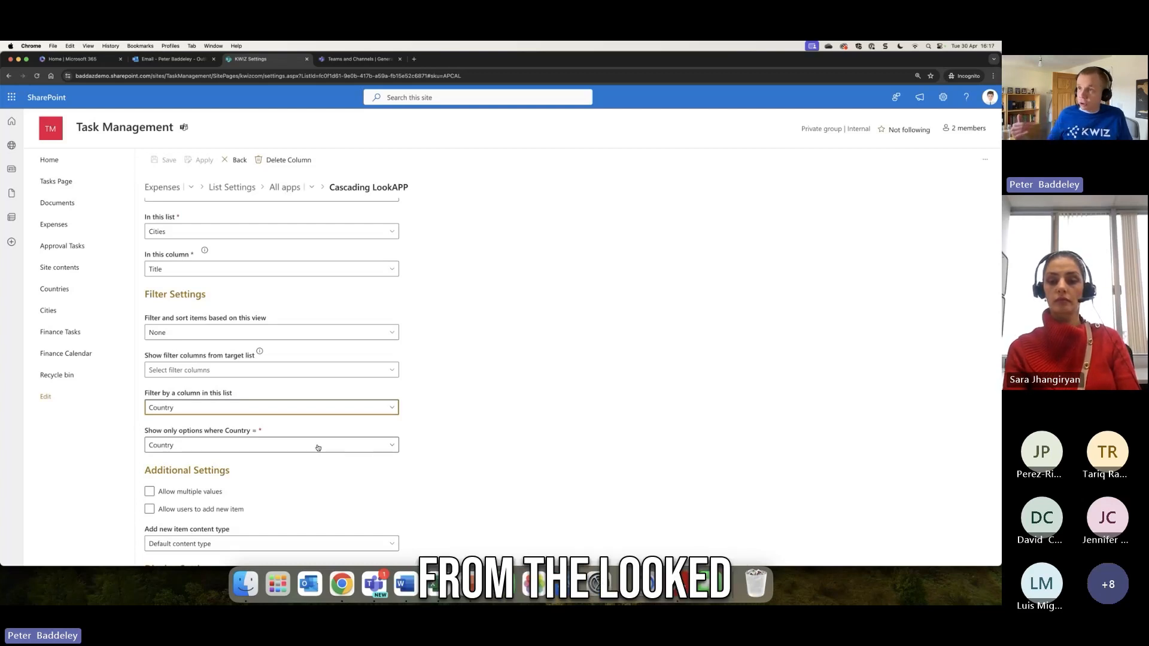
{"action": "left_click", "coordinate": [318, 445]}
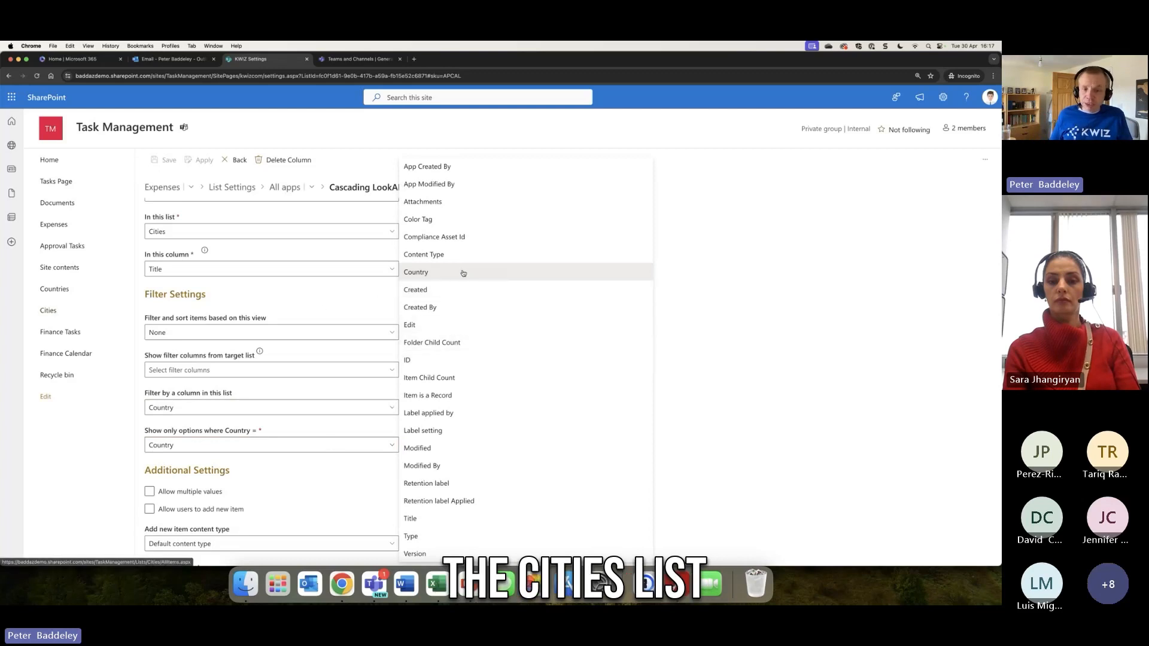
{"action": "left_click", "coordinate": [707, 264]}
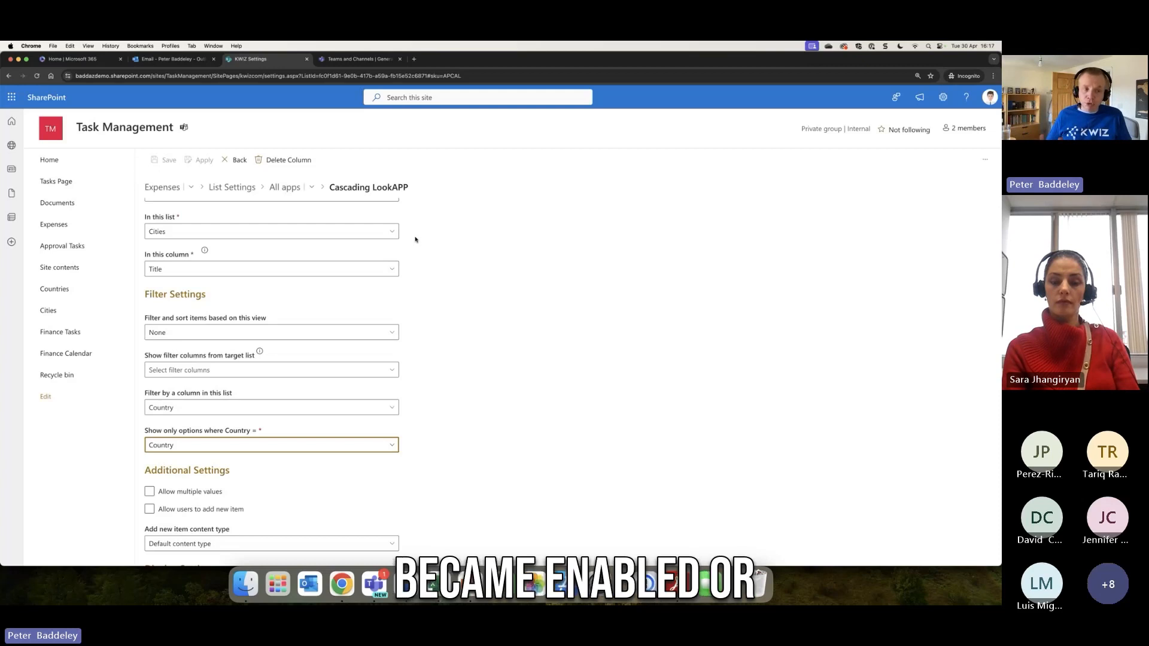
- Leave Cascading LookAPP, open Dynamic Column Permissions and examine the Date rule's action and form choices
{"action": "left_click", "coordinate": [239, 160]}
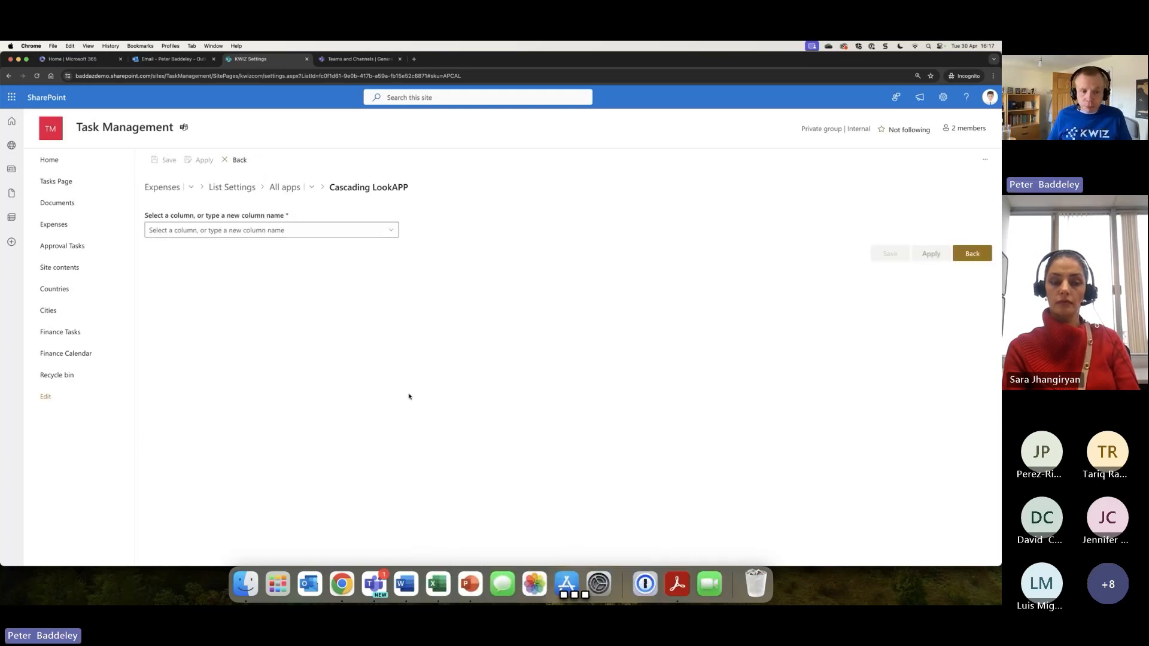
{"action": "left_click", "coordinate": [293, 187]}
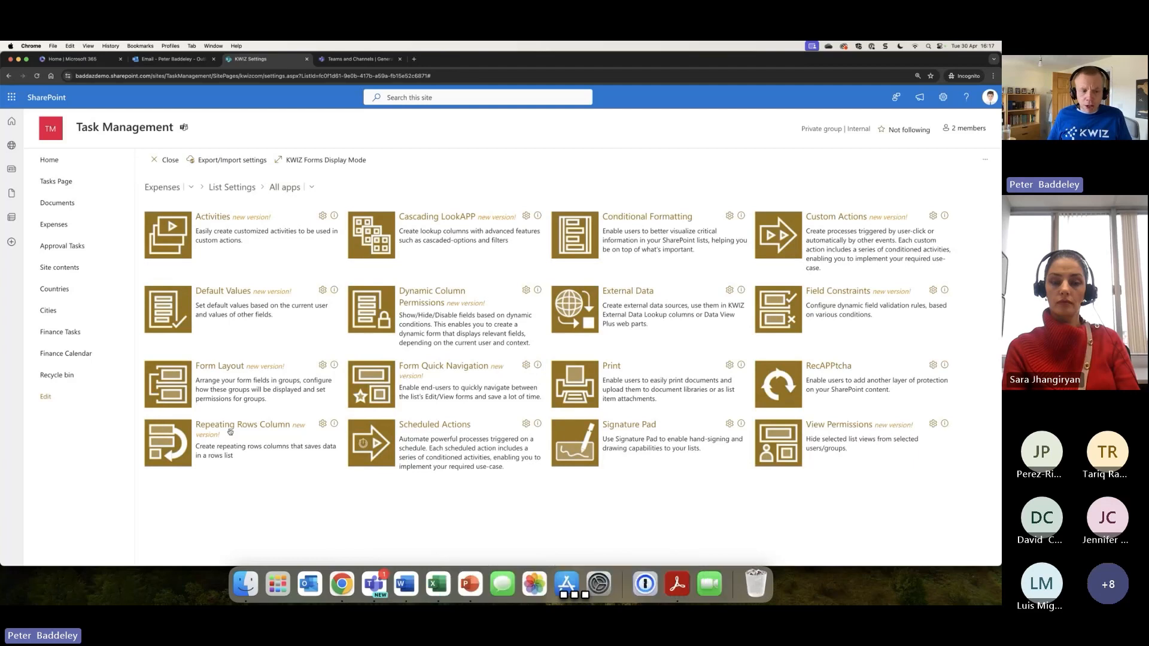
{"action": "left_click", "coordinate": [429, 297]}
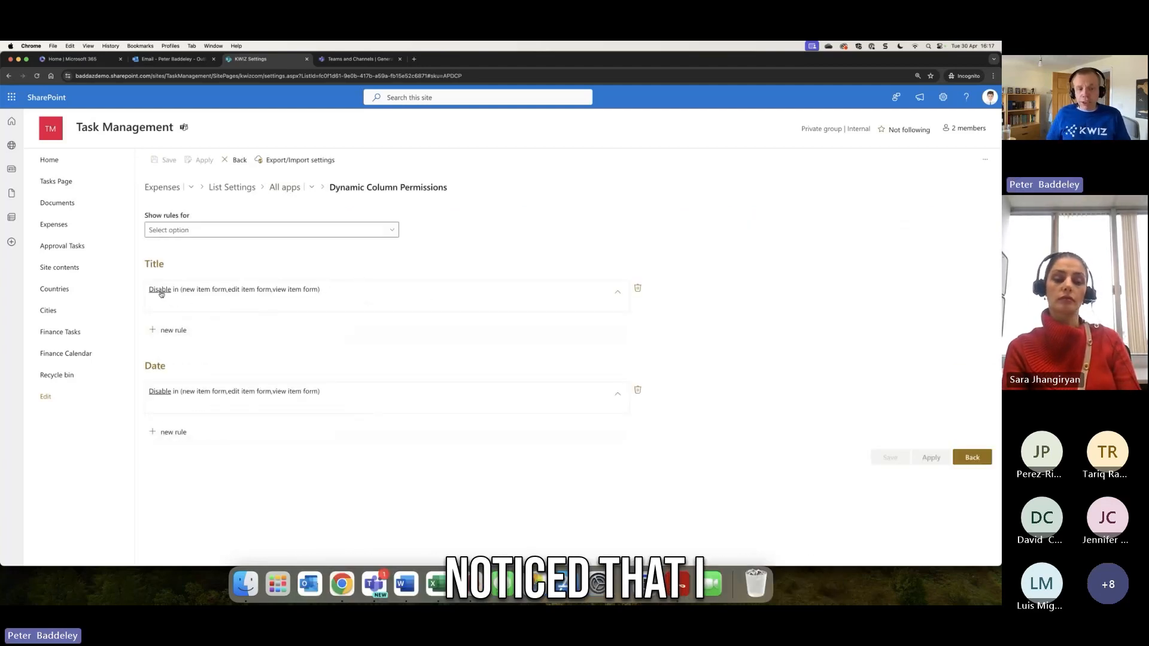
{"action": "left_click", "coordinate": [195, 394]}
{"action": "left_click", "coordinate": [185, 421]}
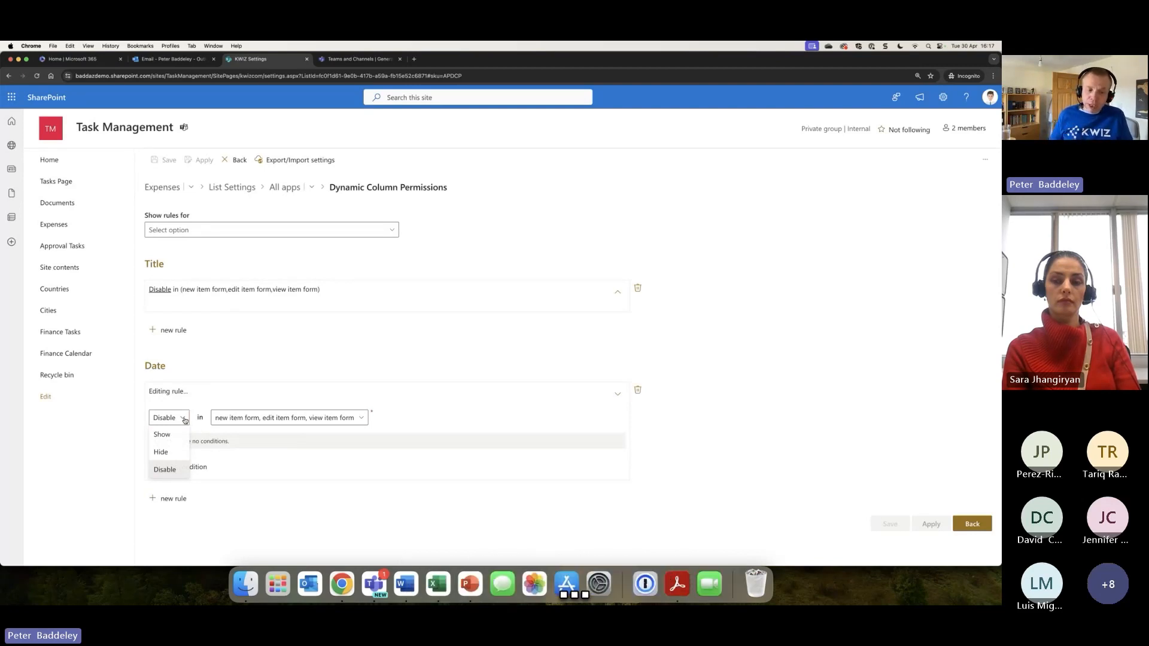
{"action": "left_click", "coordinate": [363, 418]}
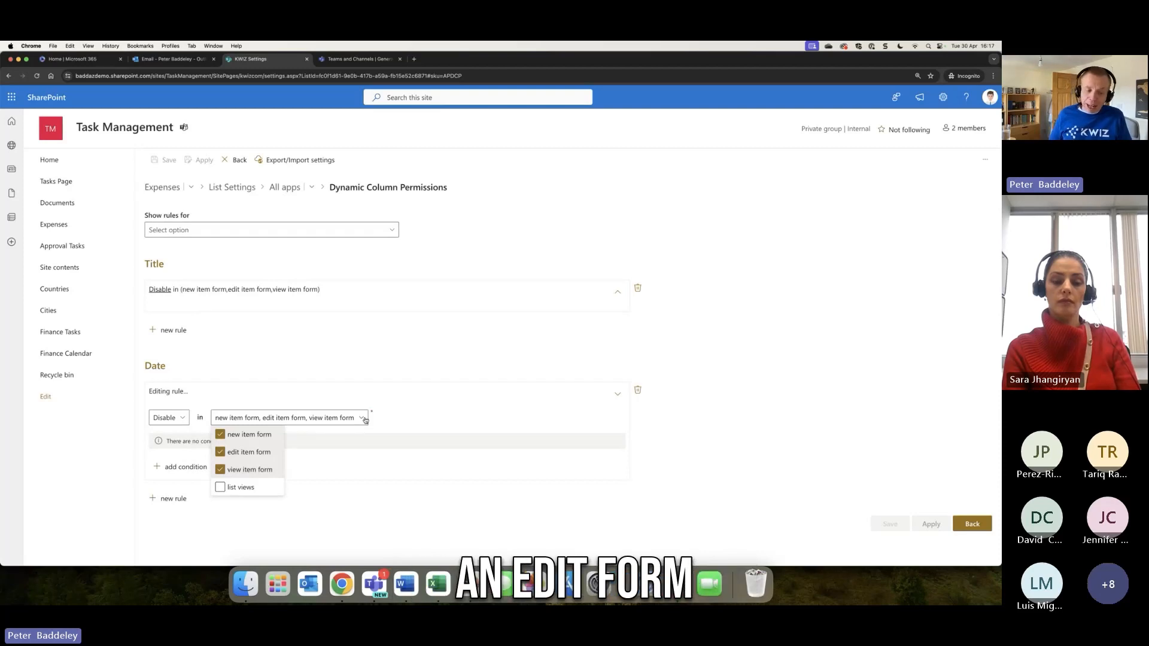
{"action": "left_click", "coordinate": [363, 419]}
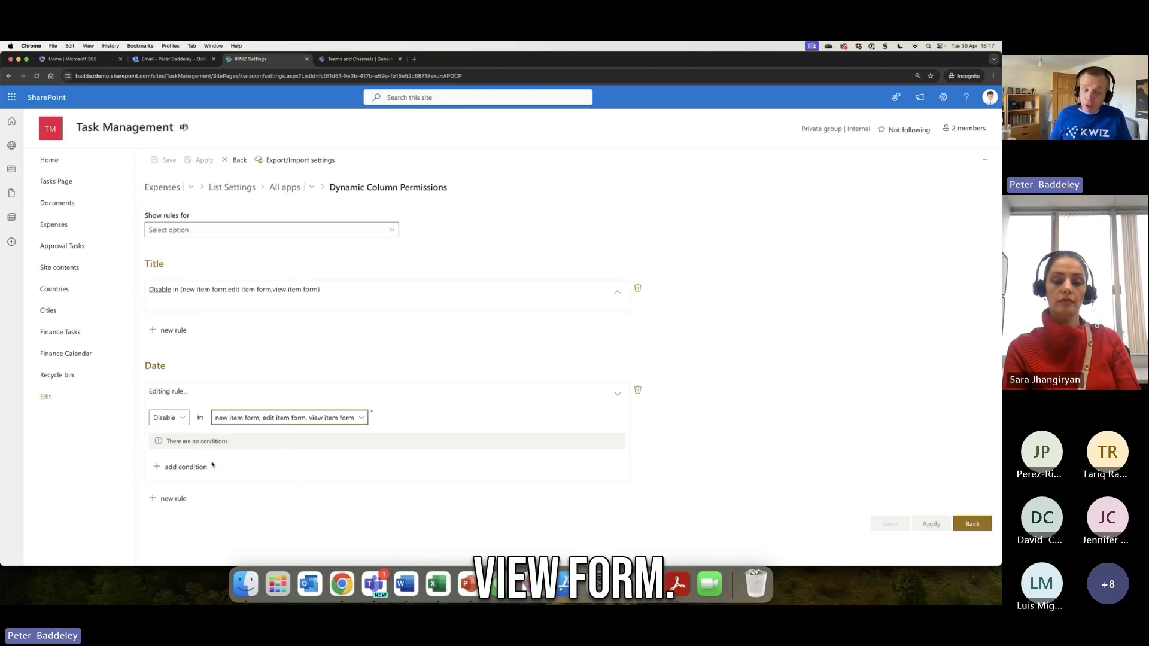
- Try adding a condition to the Date rule, view the fields it can test and discard the changes
{"action": "left_click", "coordinate": [193, 469]}
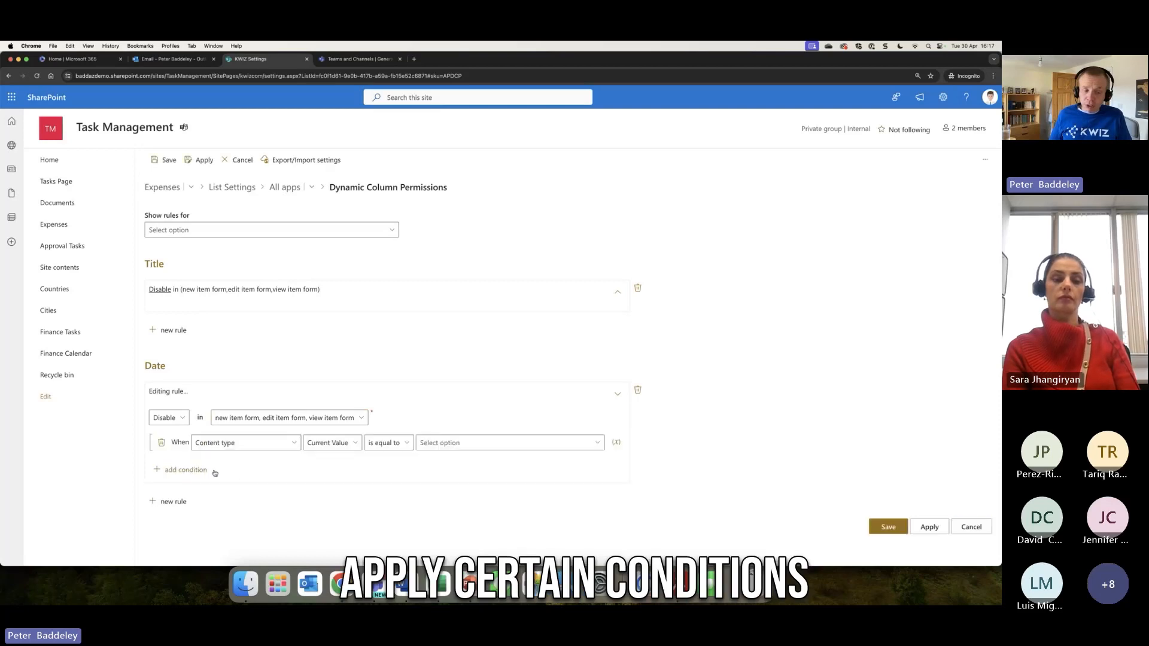
{"action": "left_click", "coordinate": [294, 446]}
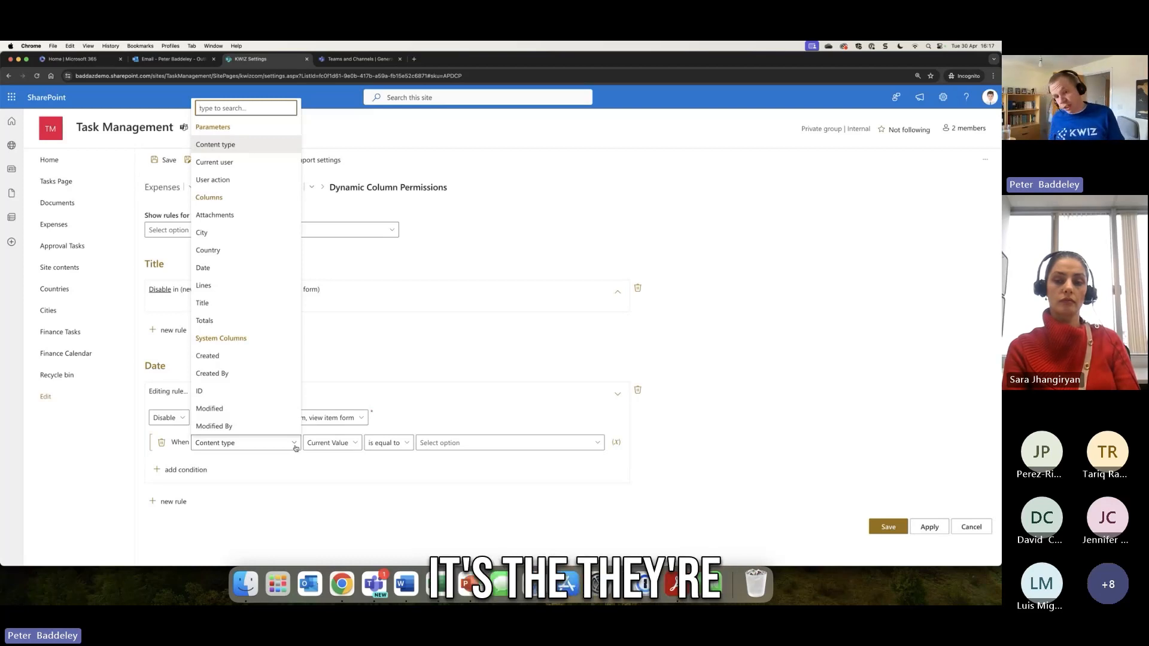
{"action": "left_click", "coordinate": [967, 524]}
{"action": "left_click", "coordinate": [527, 349]}
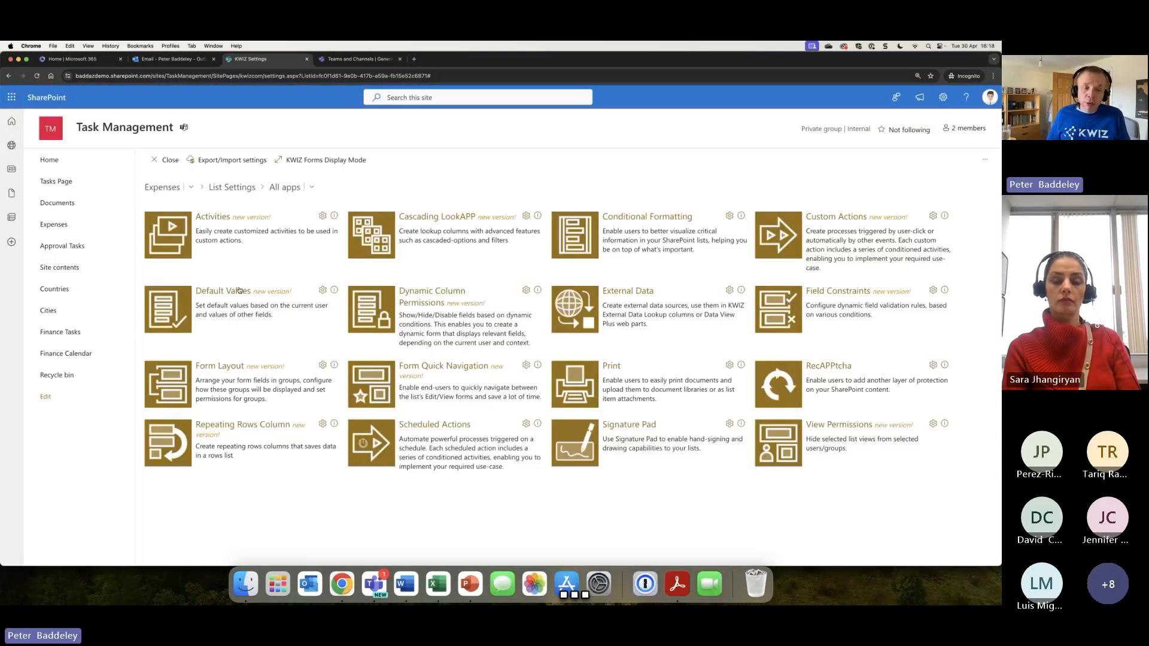
- Open Default Values for the Expenses list and display the Date rule's default value for editing
{"action": "left_click", "coordinate": [236, 291]}
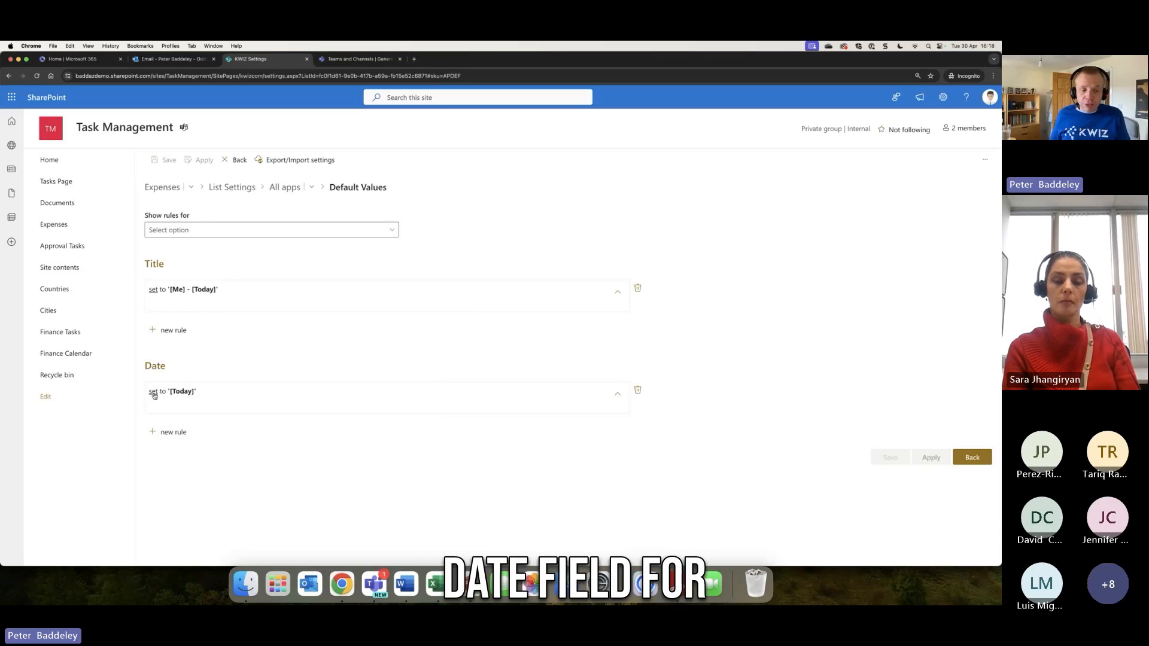
{"action": "left_click", "coordinate": [179, 393]}
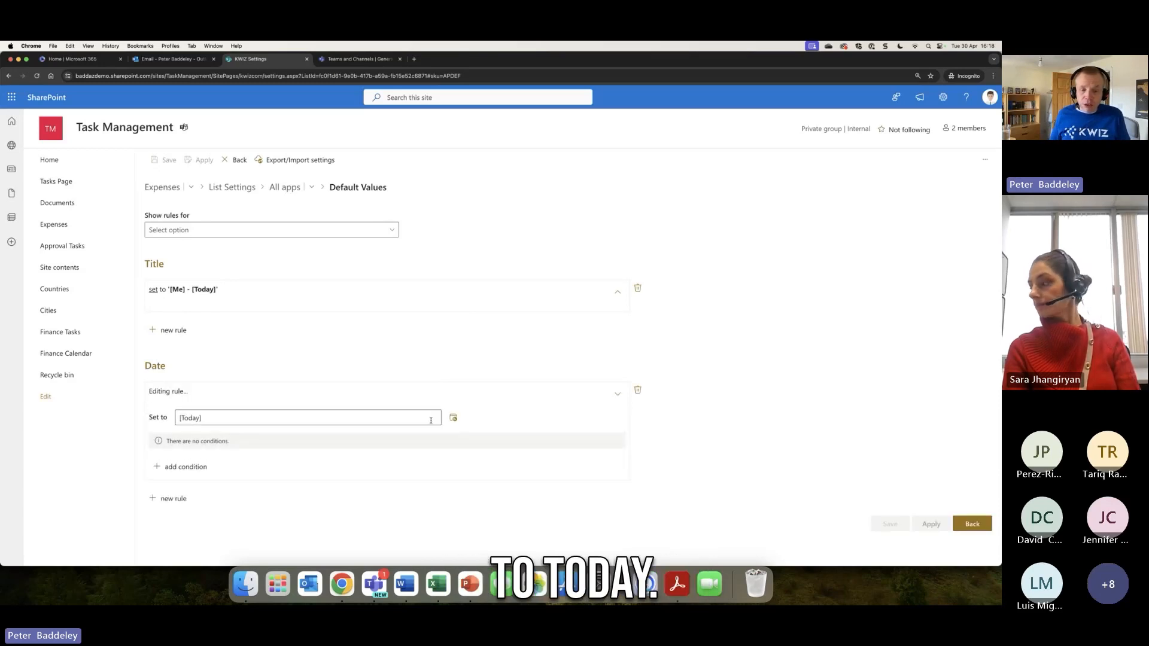
{"action": "left_click", "coordinate": [373, 413]}
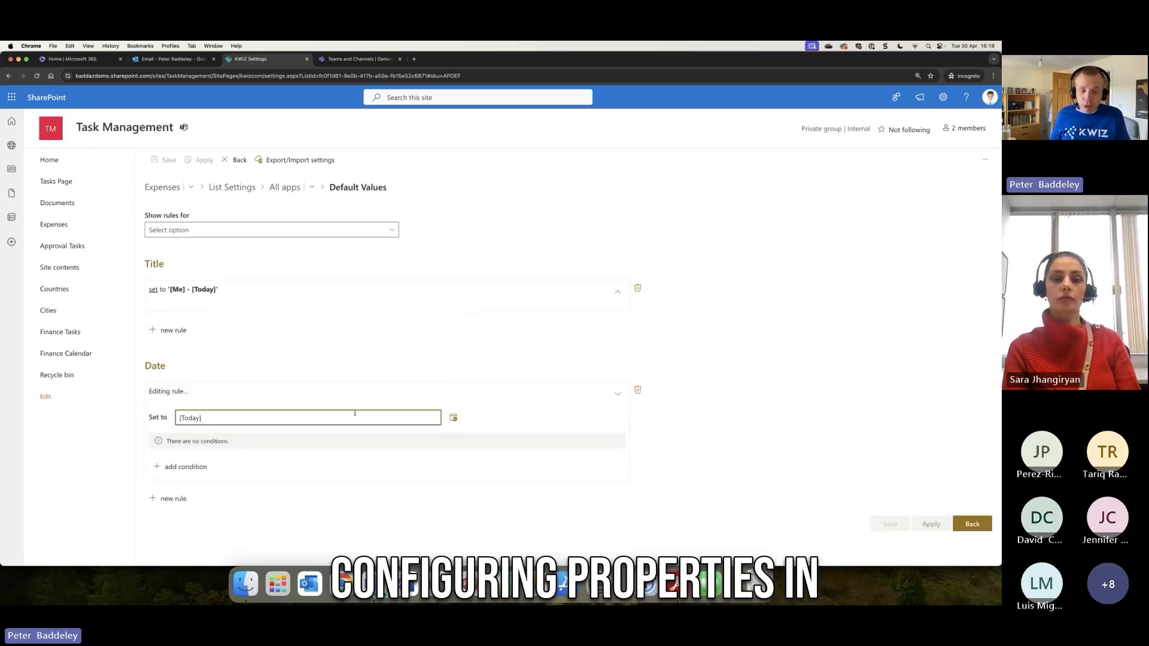
- Try clearing the Date rule's default value, switch between date and token entry, and discard the changes
{"action": "key", "text": "super+a"}
{"action": "key", "text": "BackSpace"}
{"action": "left_click", "coordinate": [455, 419]}
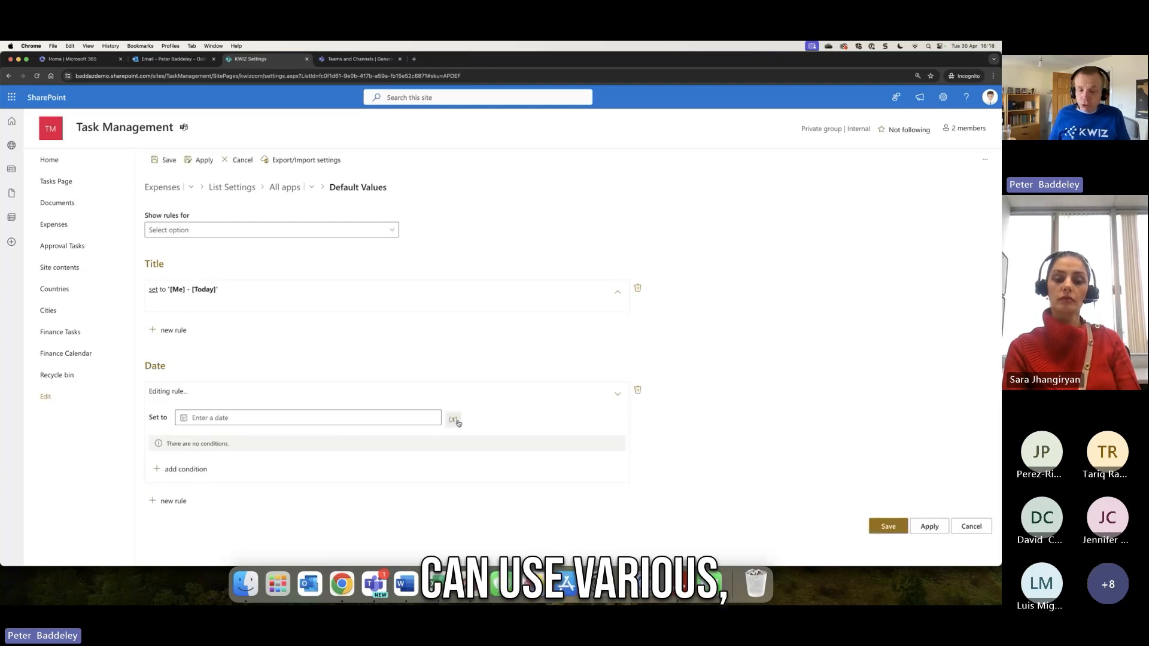
{"action": "left_click", "coordinate": [455, 419]}
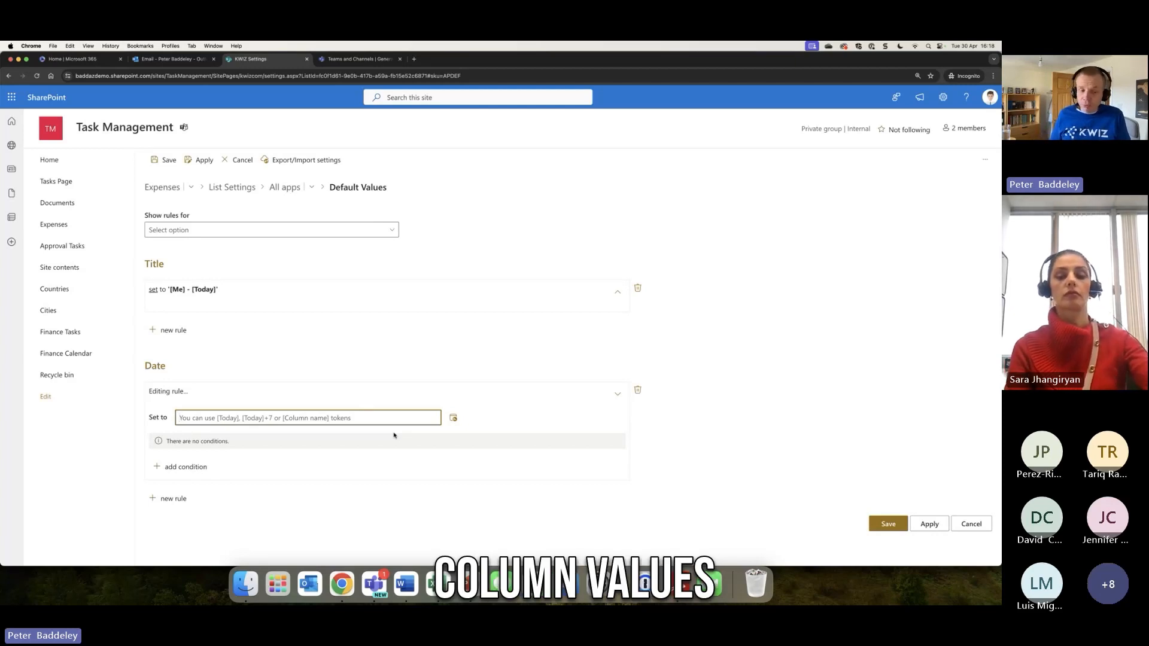
{"action": "left_click", "coordinate": [972, 523]}
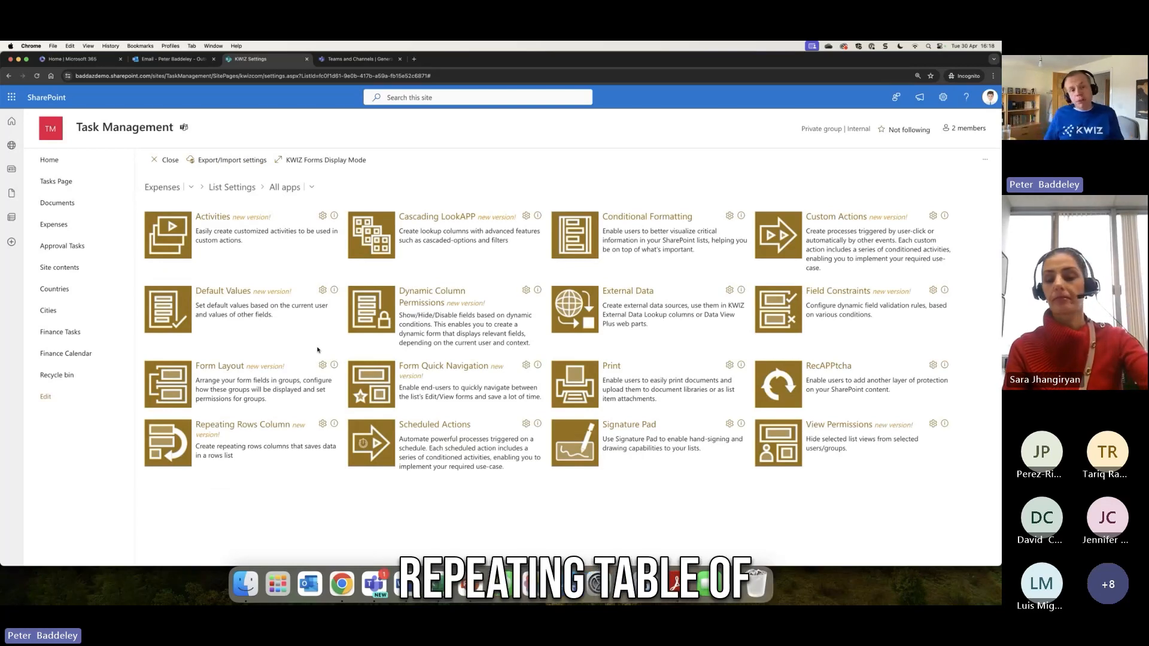
- Open Repeating Rows Column for the Expenses list, and view the Expense Lines list in a separate browser tab
{"action": "left_click", "coordinate": [242, 430]}
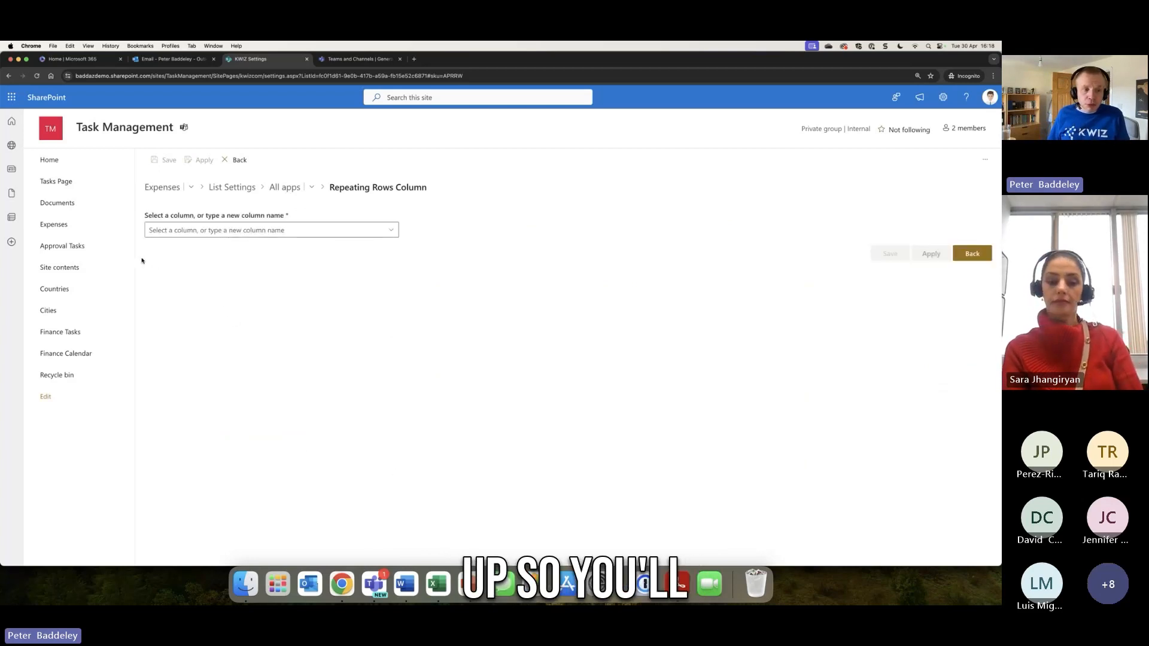
{"action": "left_click", "coordinate": [101, 265], "text": "super"}
{"action": "left_click", "coordinate": [343, 60]}
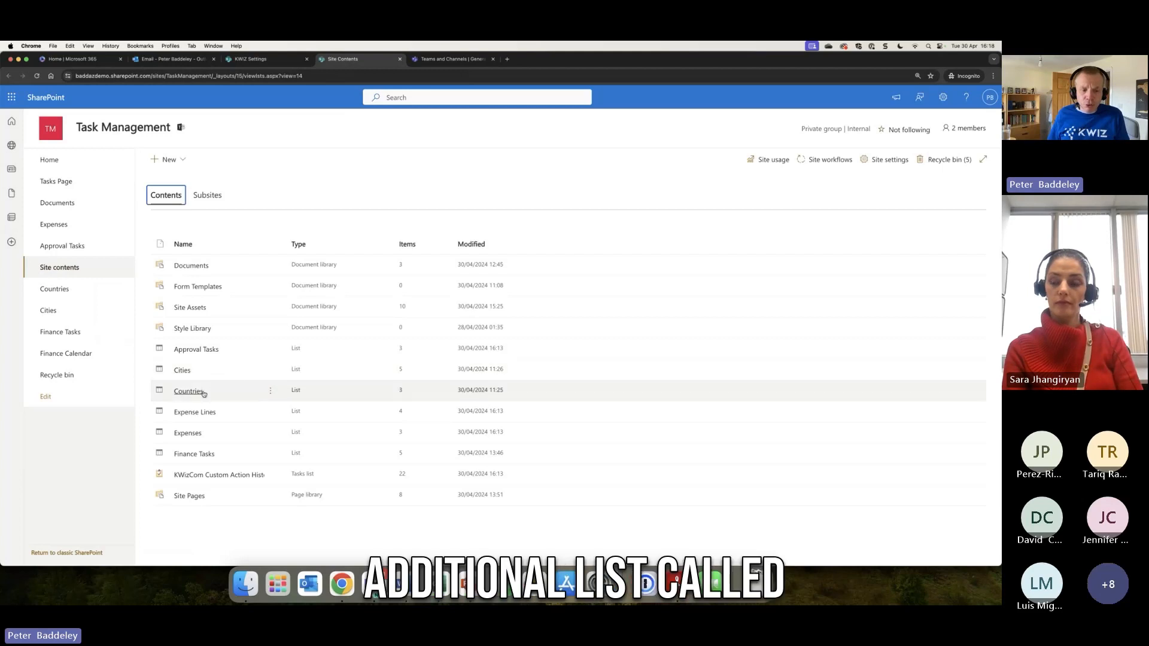
{"action": "left_click", "coordinate": [194, 413]}
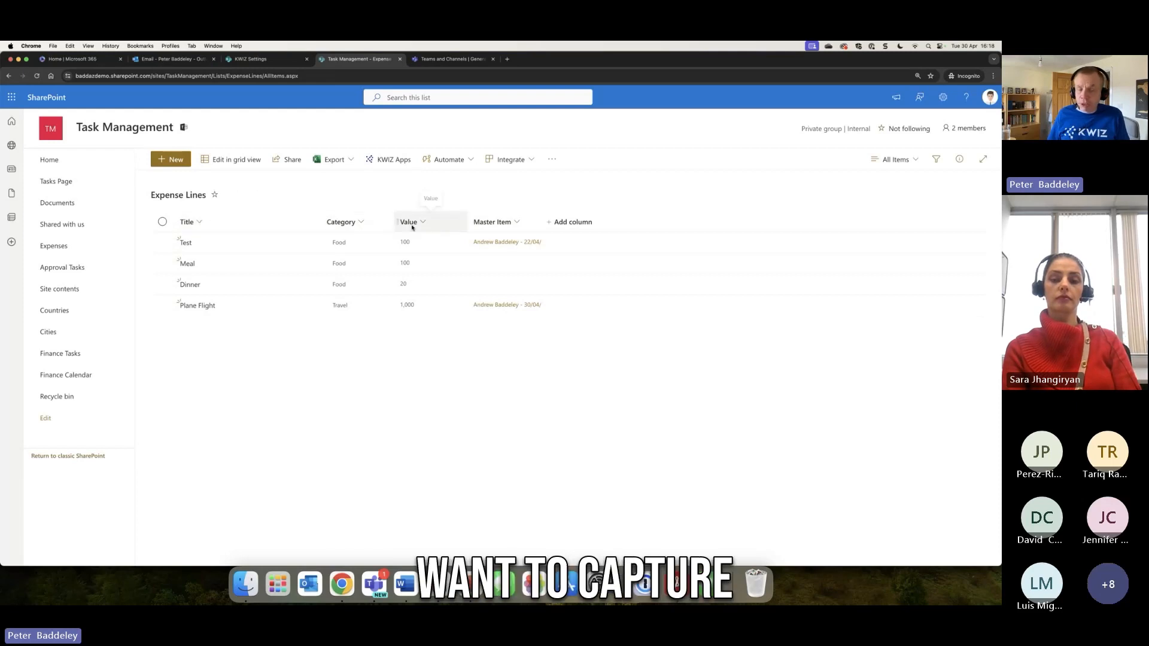
- Display the Lines column's Repeating Rows Column configuration and examine the columns selectable for its repeating rows
{"action": "left_click", "coordinate": [265, 62]}
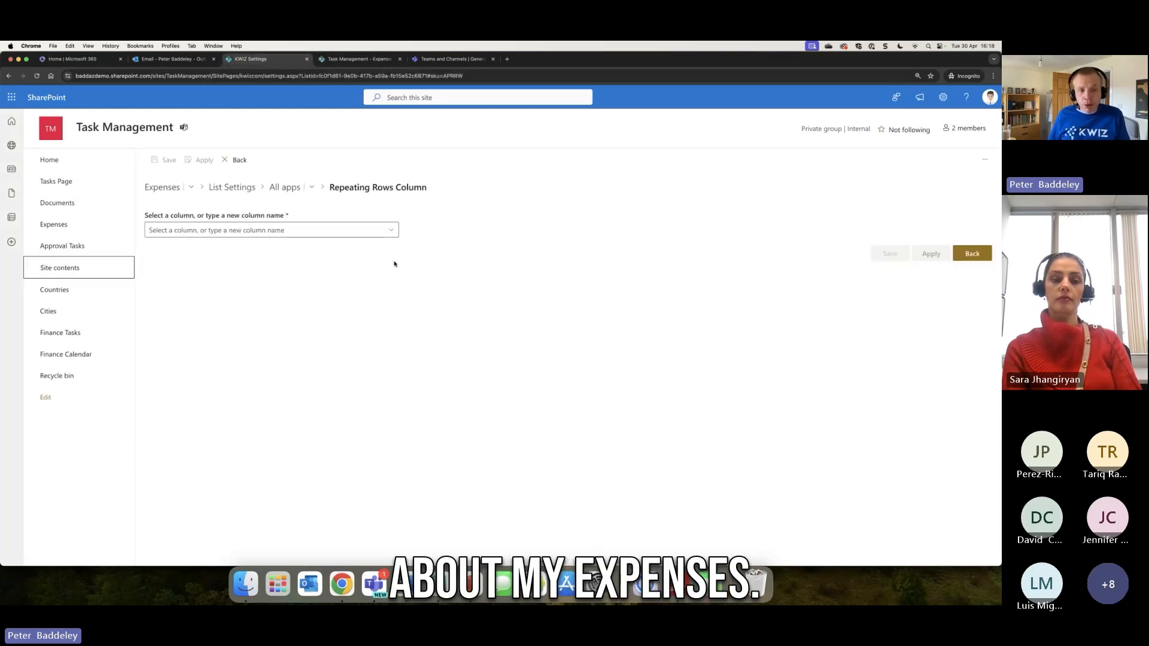
{"action": "left_click", "coordinate": [391, 230]}
{"action": "left_click", "coordinate": [192, 246]}
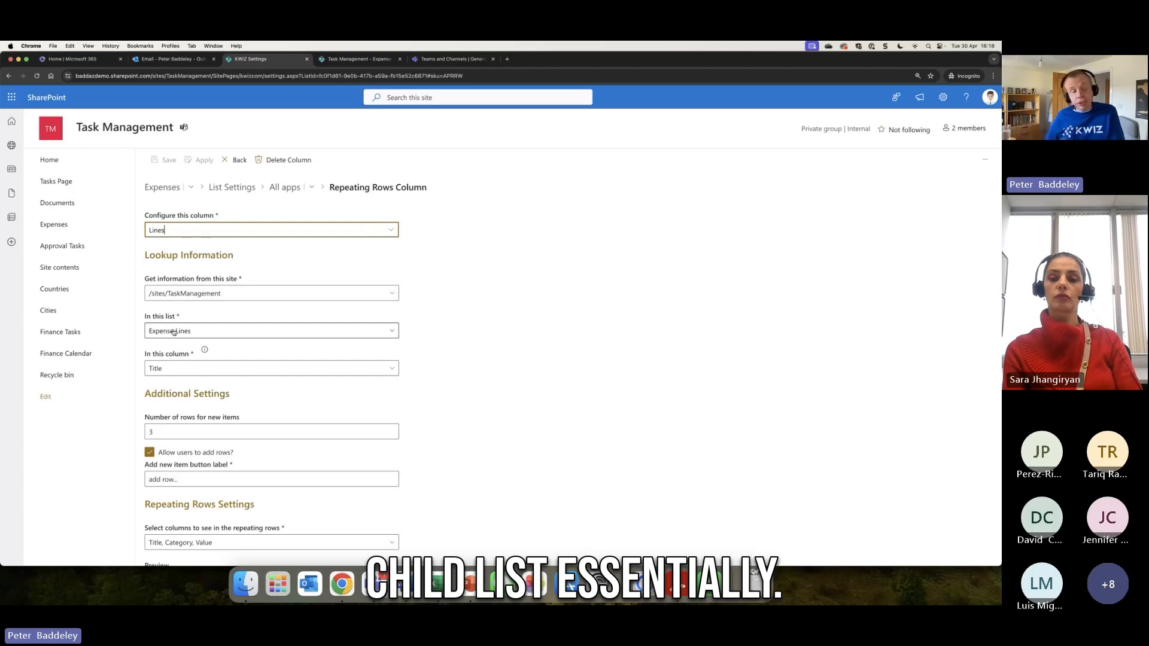
{"action": "scroll", "coordinate": [173, 332], "scroll_direction": "down", "scroll_amount": 5}
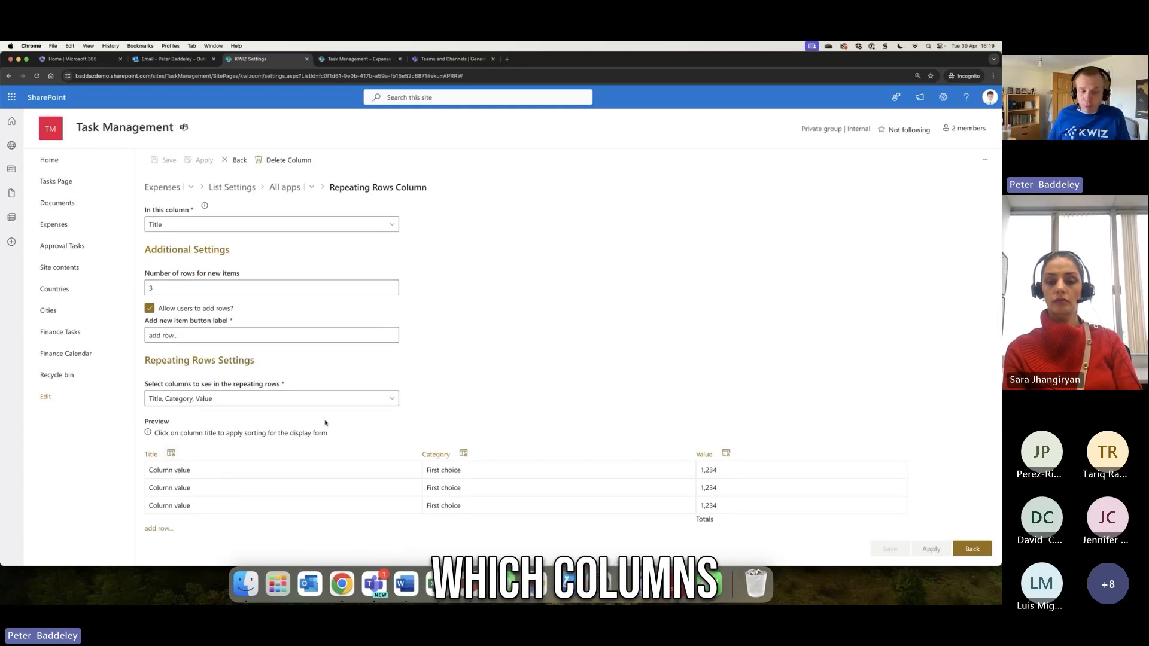
{"action": "left_click", "coordinate": [390, 399]}
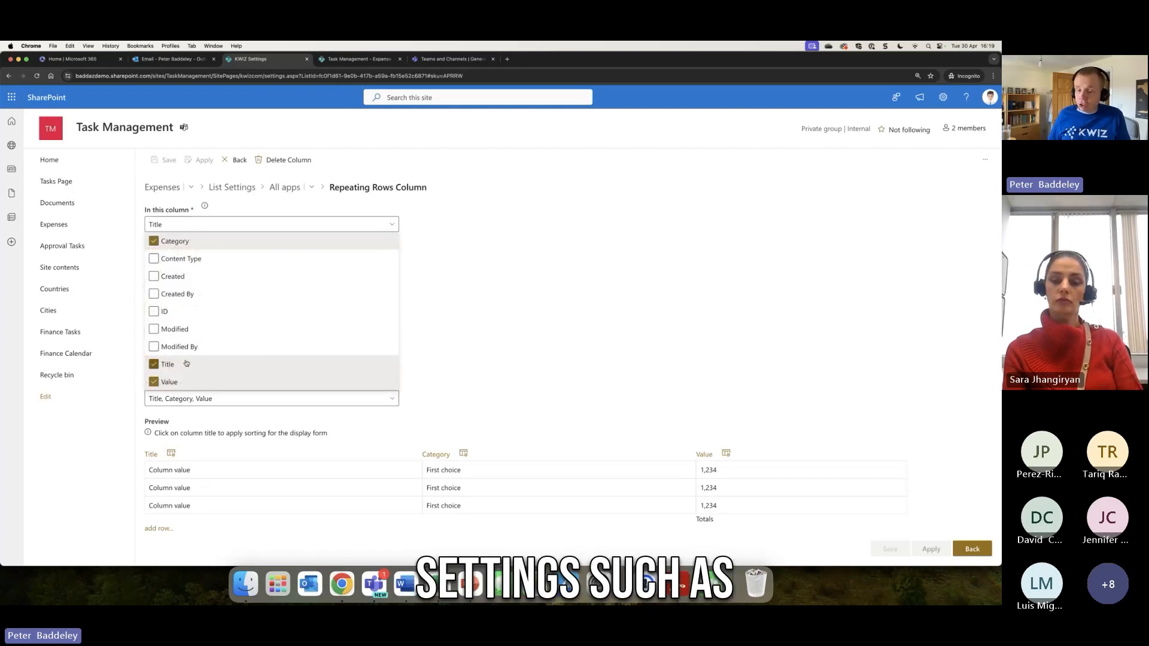
{"action": "left_click", "coordinate": [595, 296]}
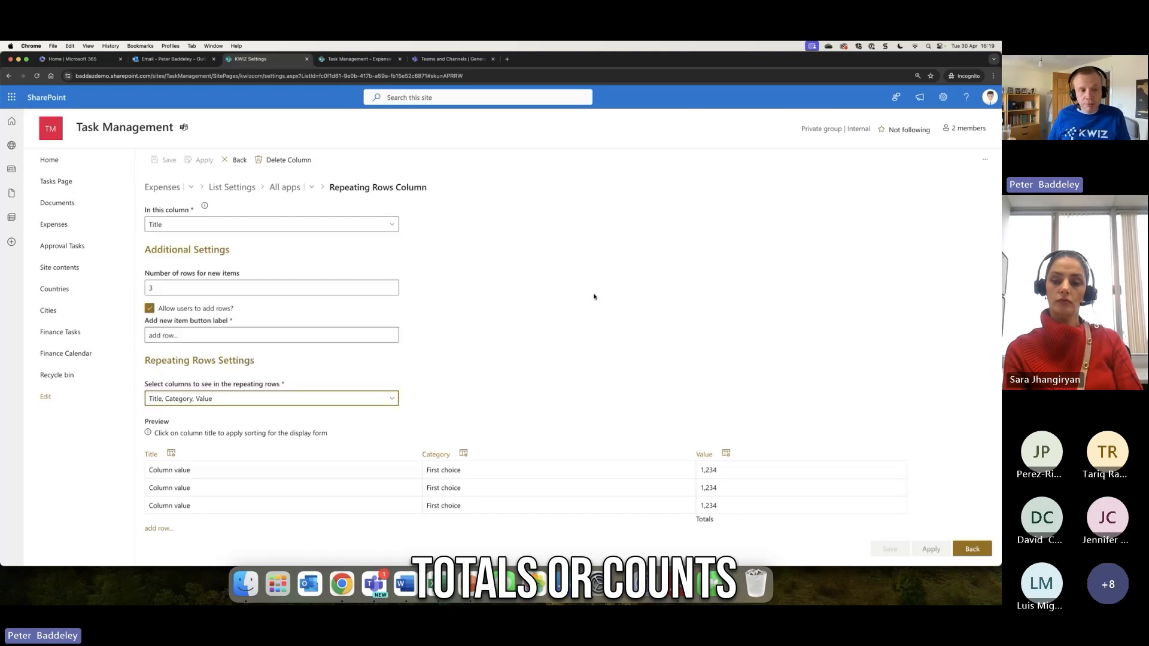
- Leave Repeating Rows Column, open Form Layout and examine the Summary tab's group layout
{"action": "left_click", "coordinate": [238, 160]}
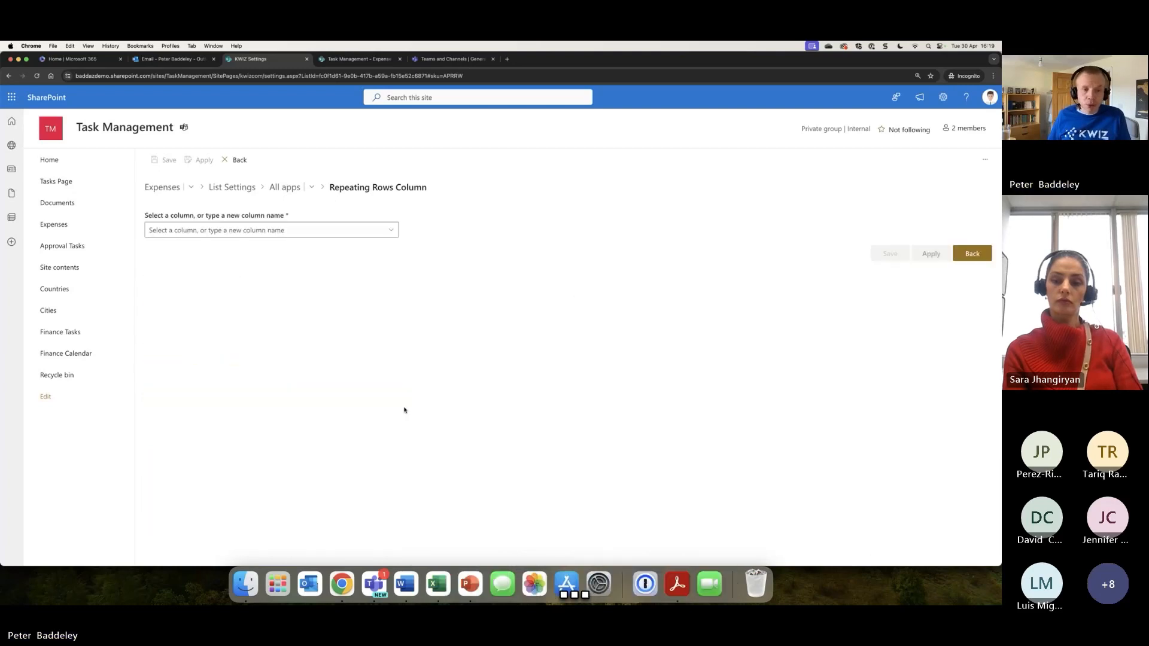
{"action": "left_click", "coordinate": [287, 189]}
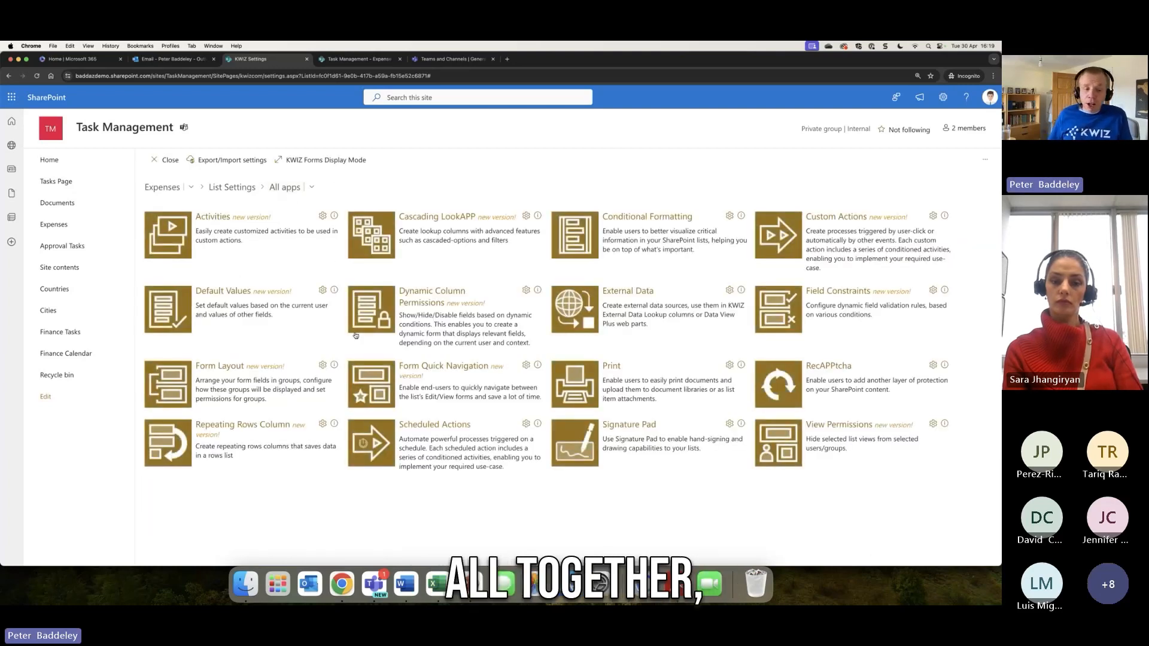
{"action": "left_click", "coordinate": [221, 367]}
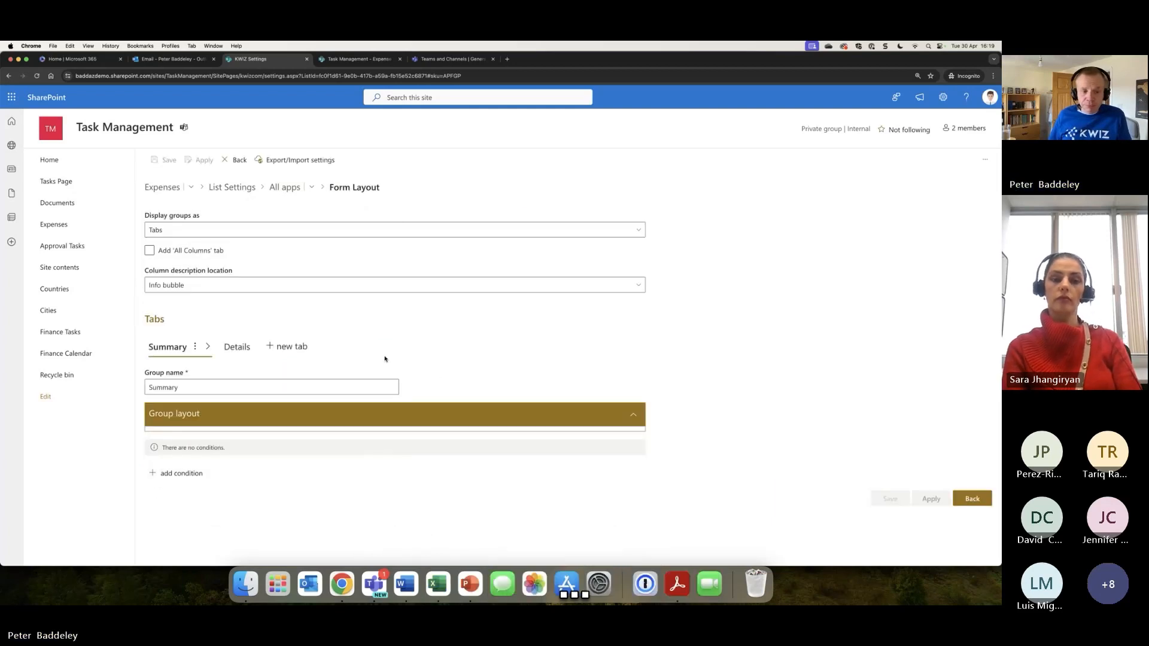
{"action": "scroll", "coordinate": [265, 446], "scroll_direction": "down", "scroll_amount": 3}
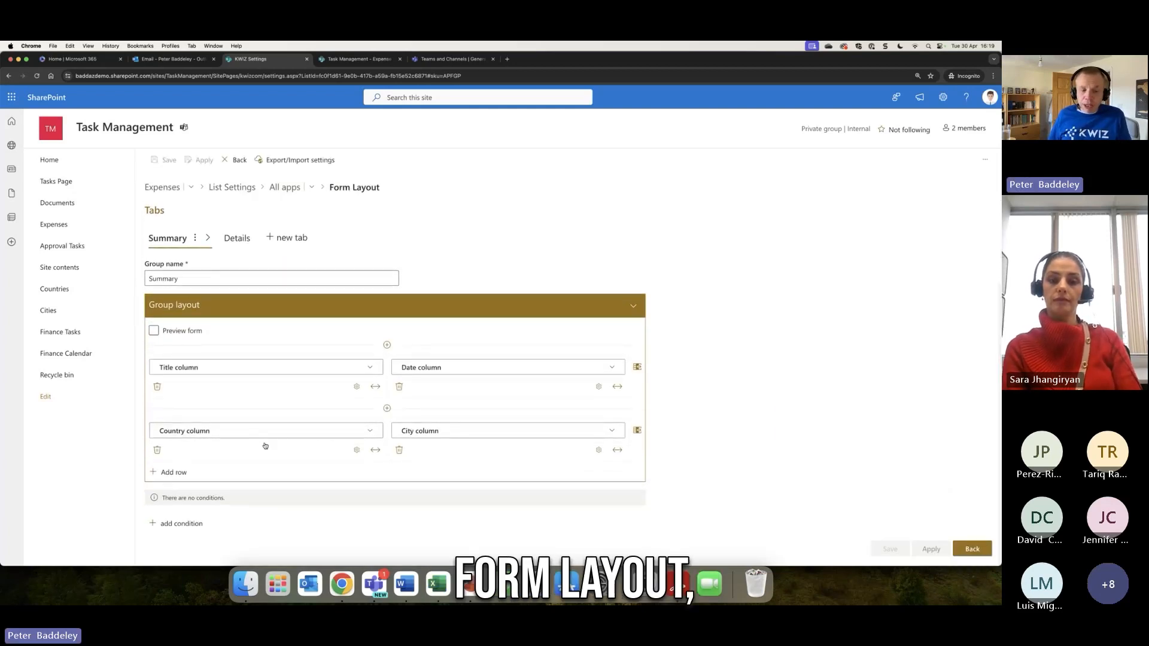
- Try adding a new tab to the form layout and delete the untitled tab
{"action": "left_click", "coordinate": [276, 239]}
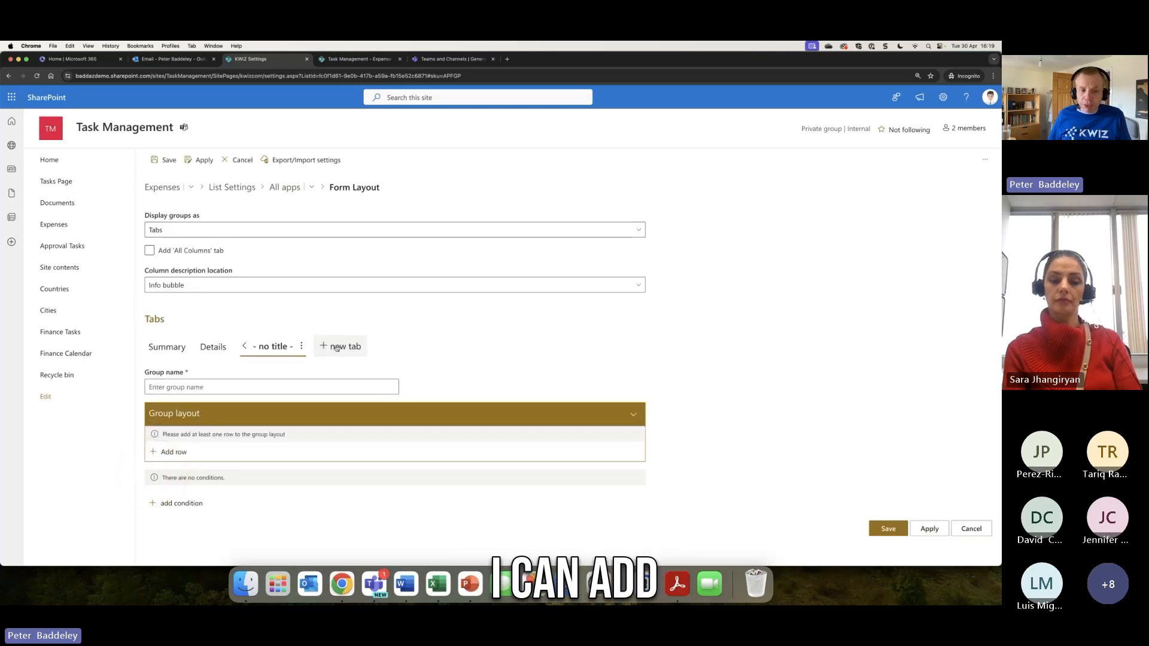
{"action": "left_click", "coordinate": [302, 347]}
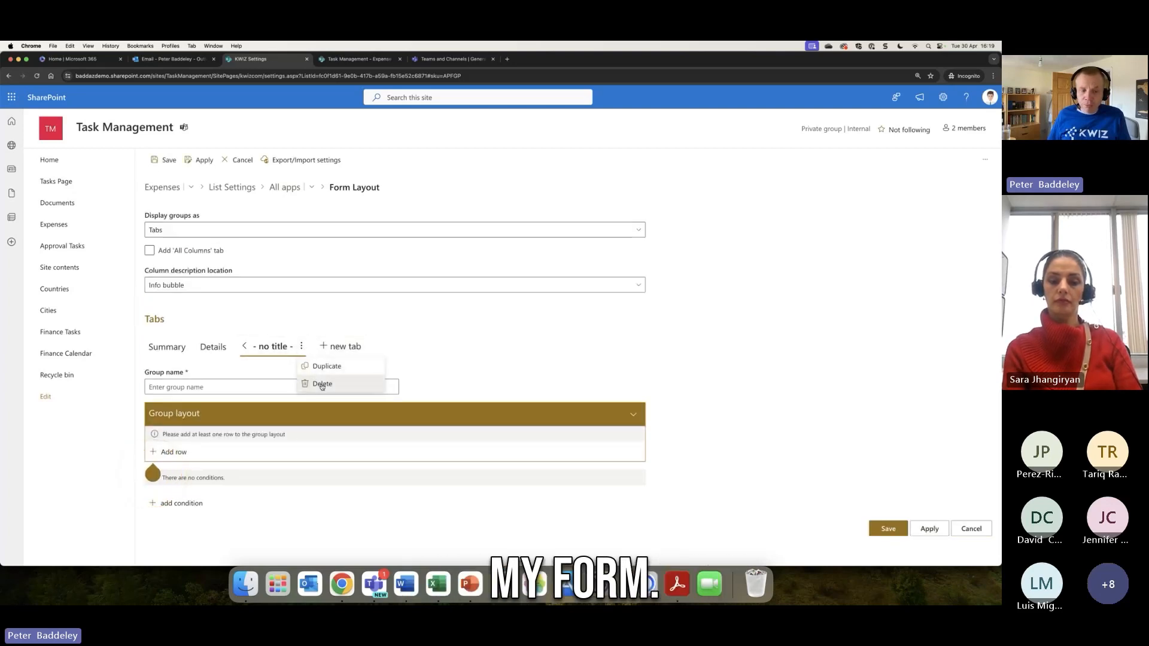
{"action": "left_click", "coordinate": [322, 386]}
{"action": "left_click", "coordinate": [535, 349]}
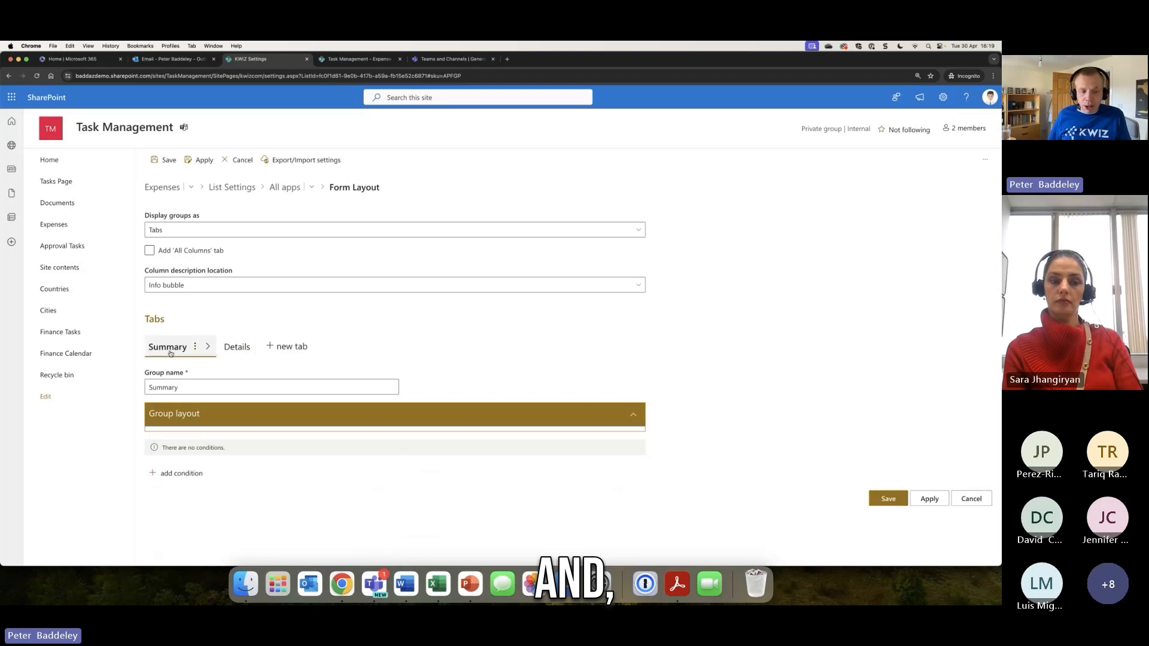
- Add a row to the Summary tab's group layout and view the column types and HTML elements it can hold
{"action": "left_click", "coordinate": [208, 413]}
{"action": "scroll", "coordinate": [269, 413], "scroll_direction": "down", "scroll_amount": 3}
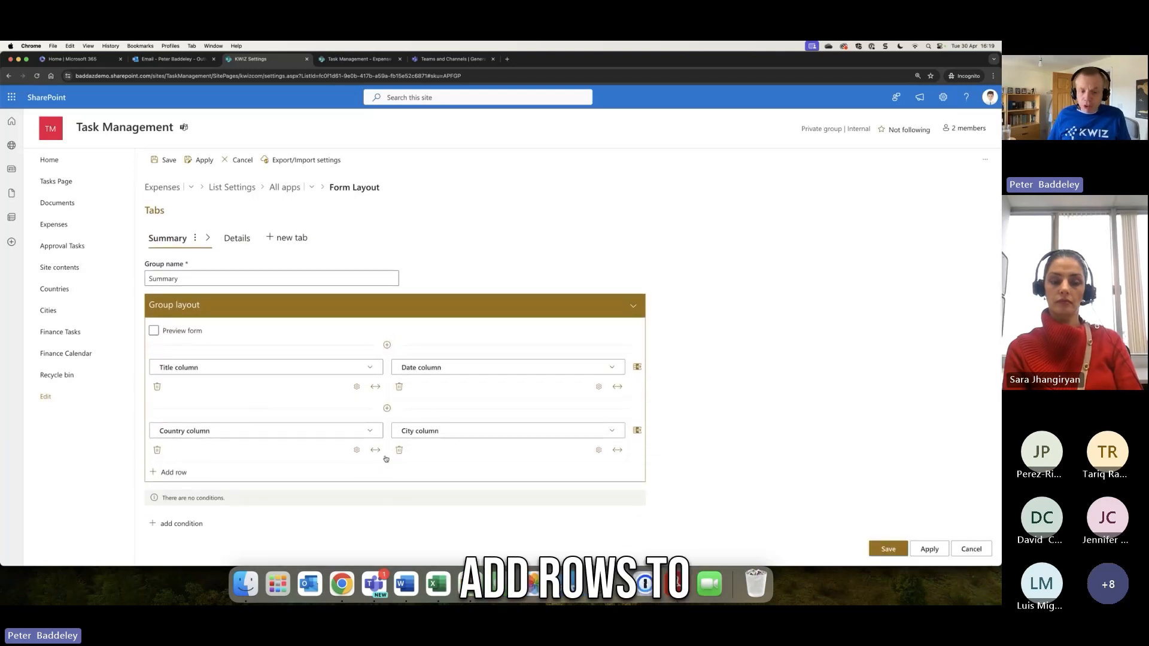
{"action": "left_click", "coordinate": [179, 473]}
{"action": "scroll", "coordinate": [290, 499], "scroll_direction": "down", "scroll_amount": 2}
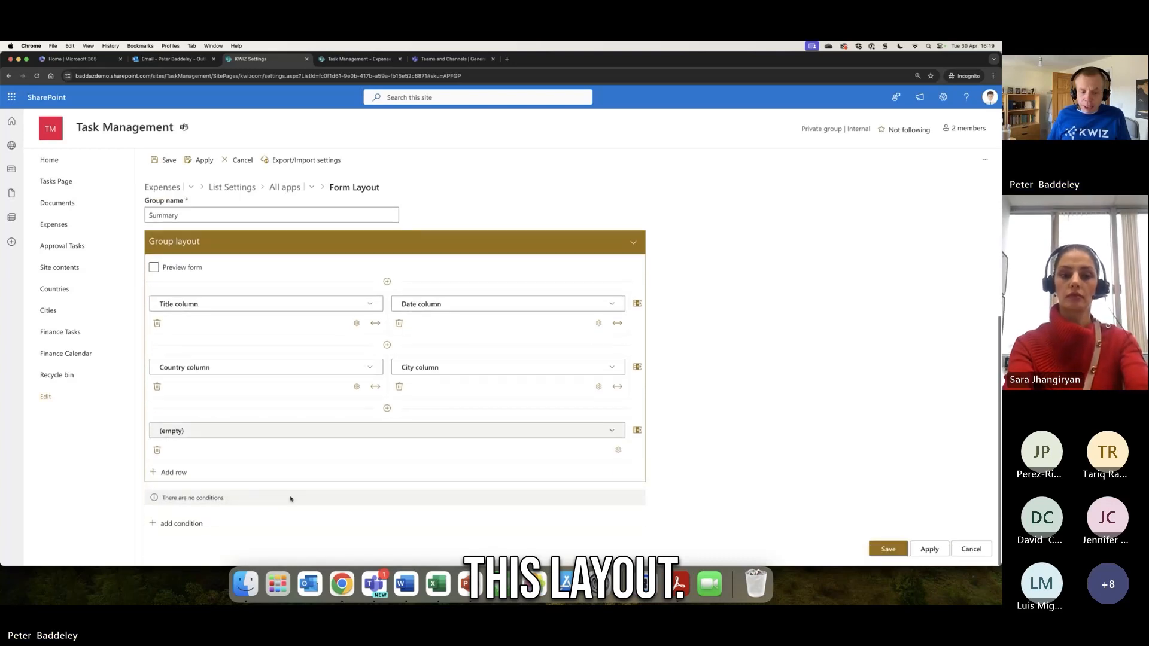
{"action": "left_click", "coordinate": [374, 430]}
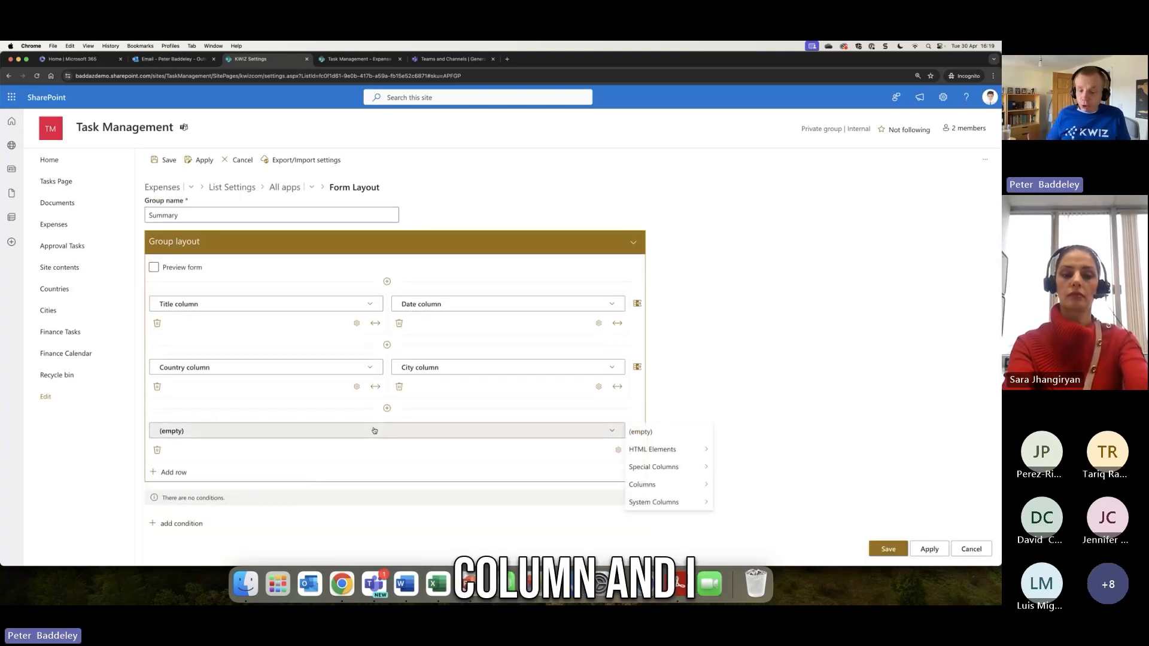
{"action": "mouse_move", "coordinate": [692, 491]}
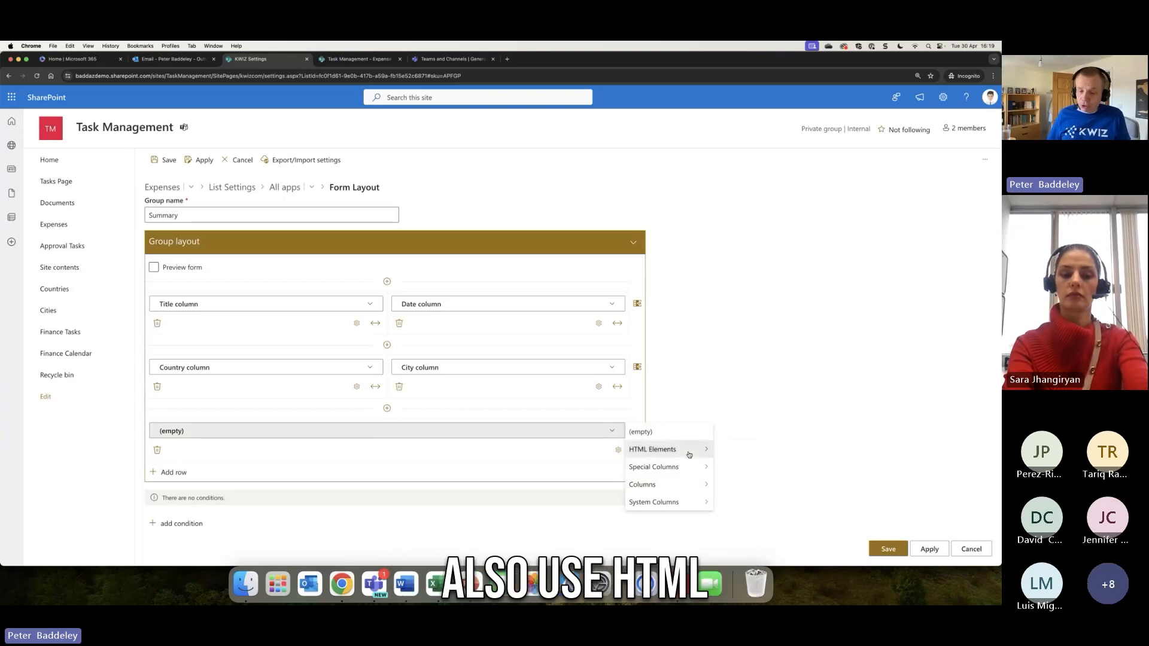
{"action": "mouse_move", "coordinate": [696, 450]}
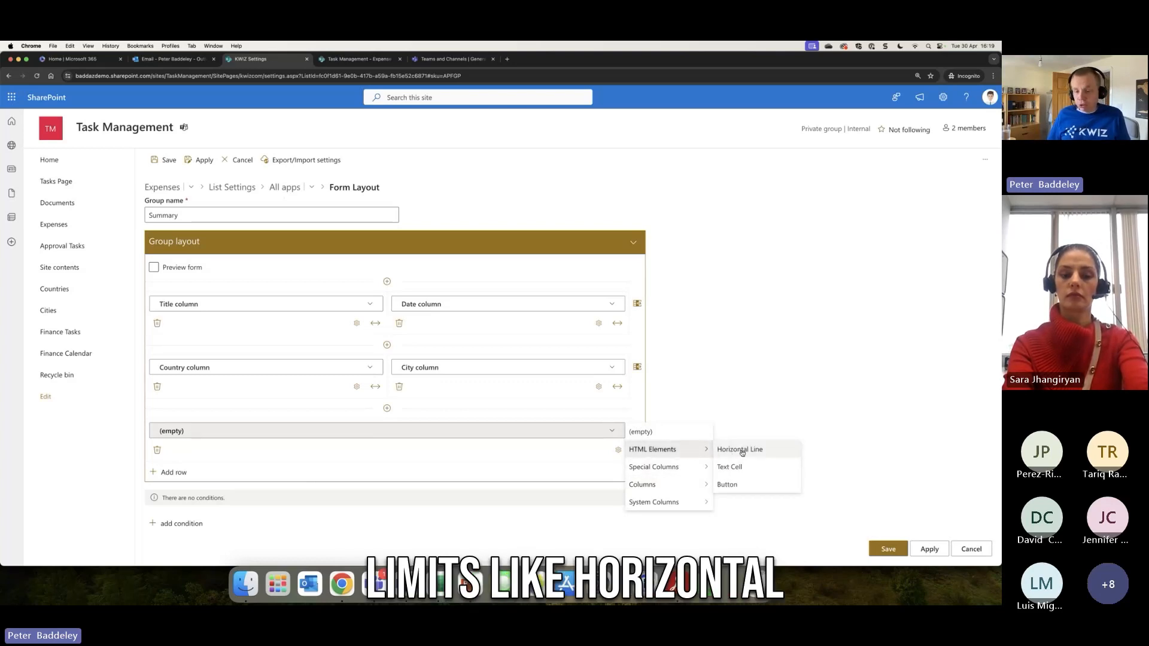
{"action": "left_click", "coordinate": [667, 431]}
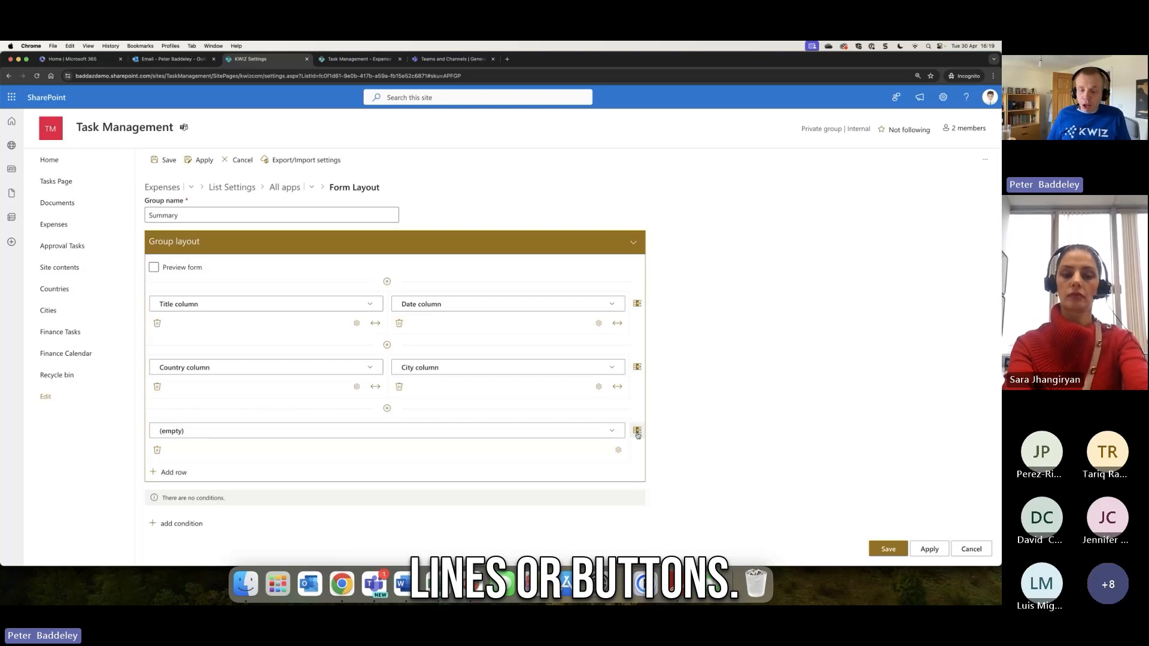
- Try dividing the new Summary row into three cells with a double-width middle cell, and delete the whole row
{"action": "left_click", "coordinate": [637, 433]}
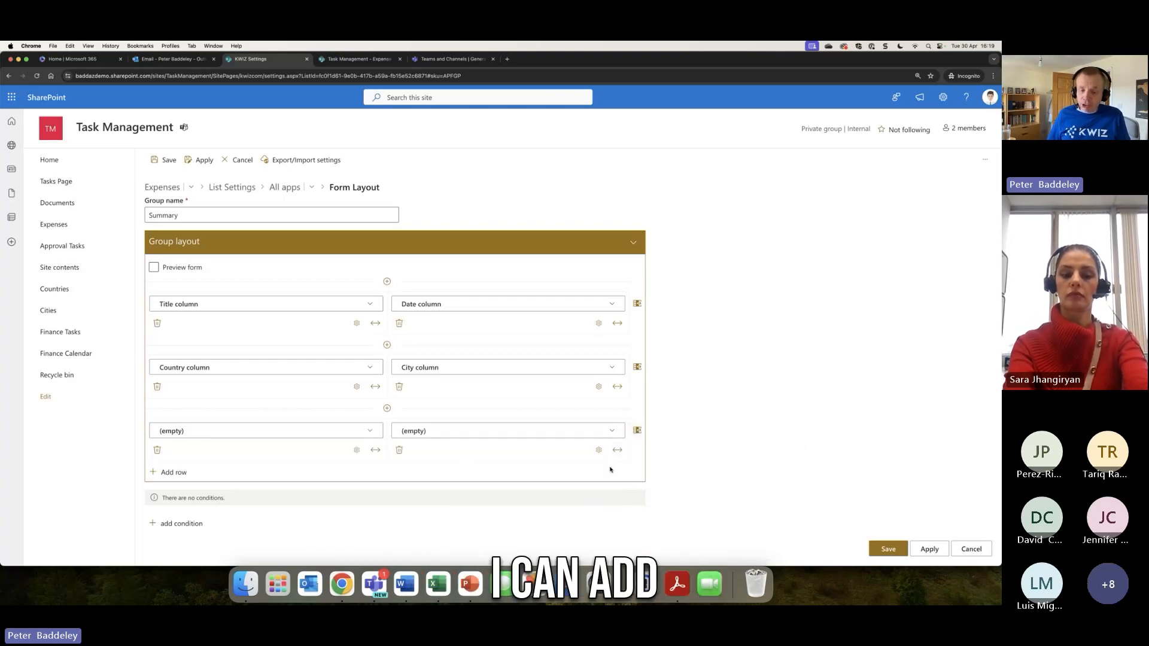
{"action": "left_click", "coordinate": [638, 431]}
{"action": "left_click", "coordinate": [454, 450]}
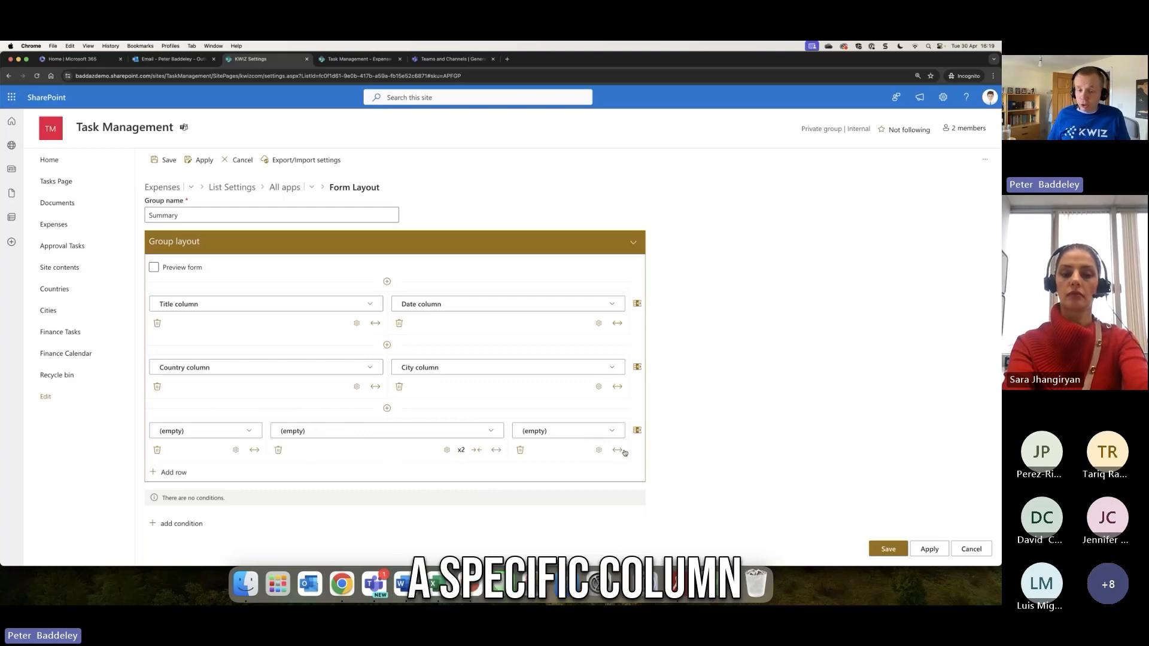
{"action": "left_click", "coordinate": [520, 450]}
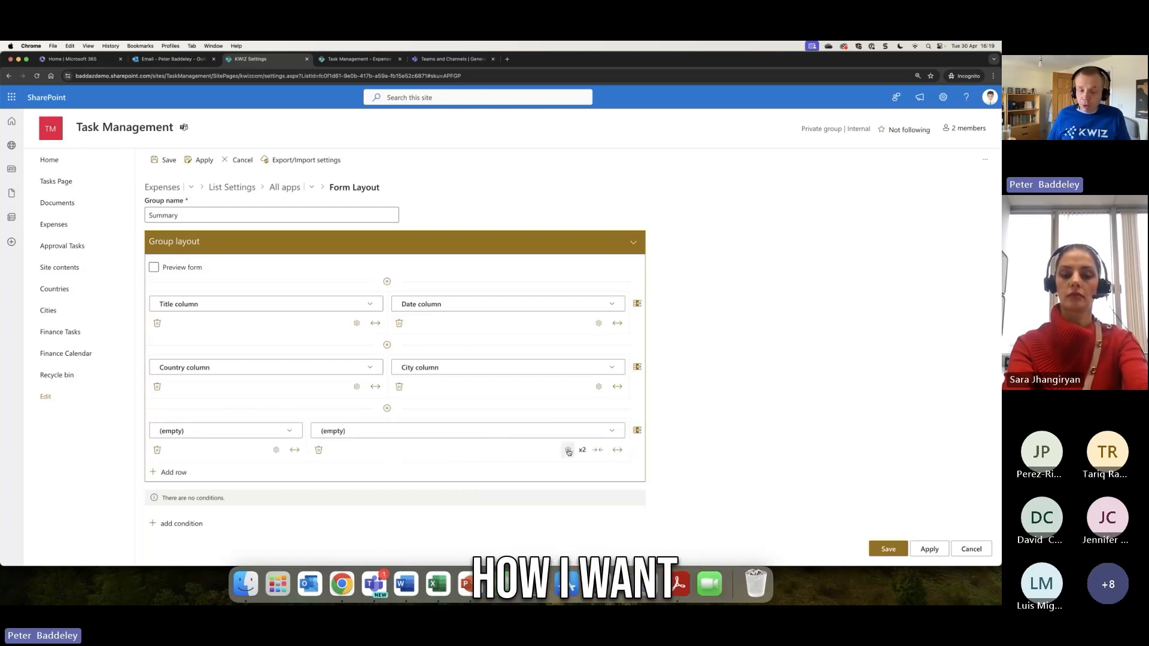
{"action": "left_click", "coordinate": [318, 450]}
{"action": "left_click", "coordinate": [157, 450]}
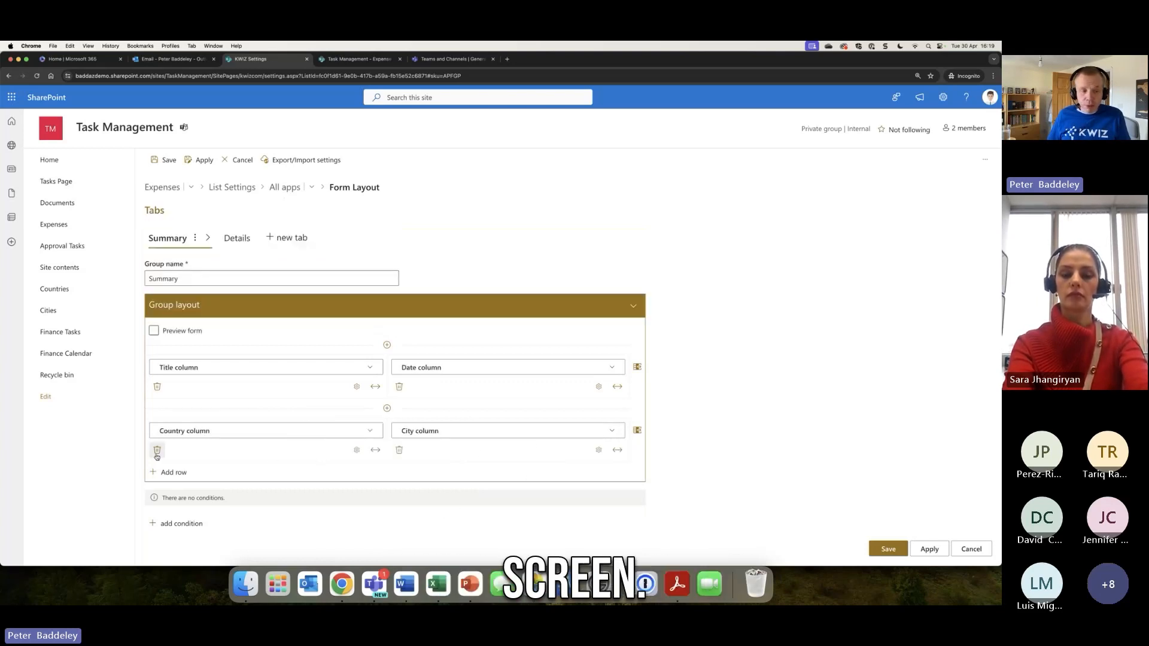
- Display the Details tab's group layout and examine the columns that could replace the Lines column
{"action": "left_click", "coordinate": [234, 246]}
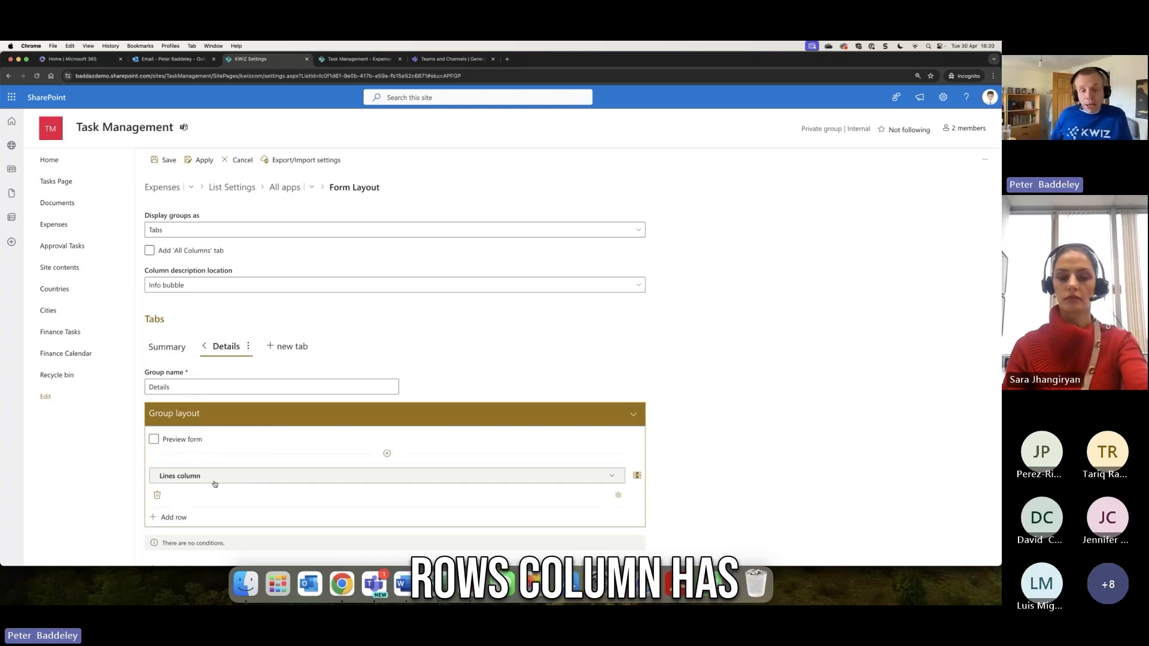
{"action": "left_click", "coordinate": [214, 481]}
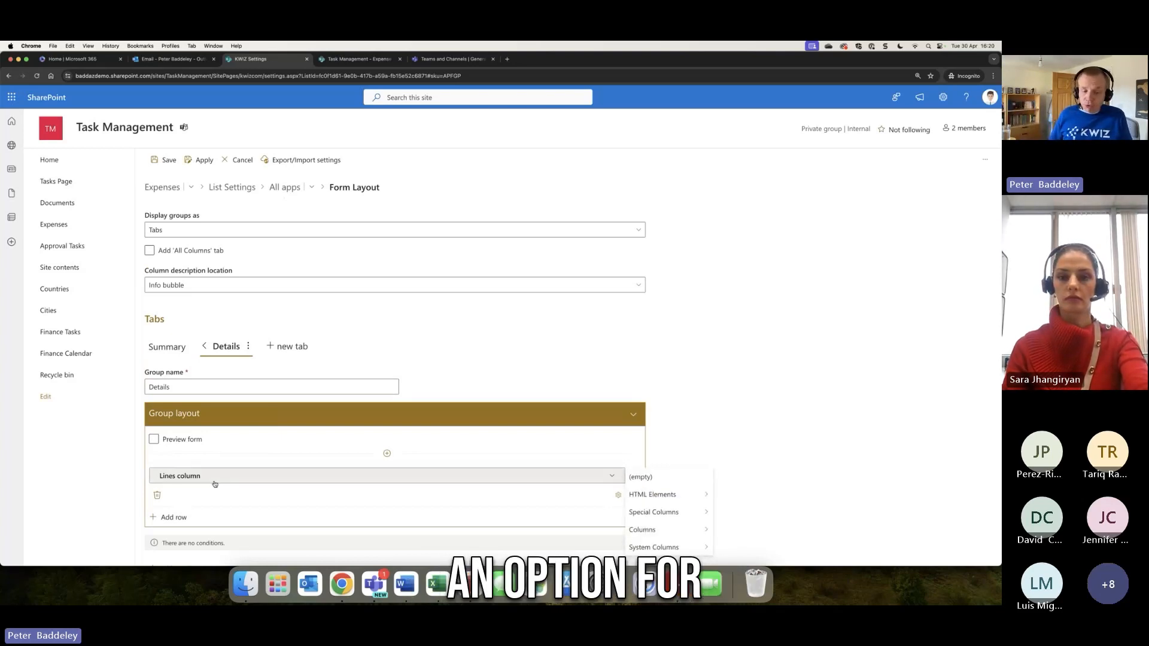
{"action": "mouse_move", "coordinate": [672, 530]}
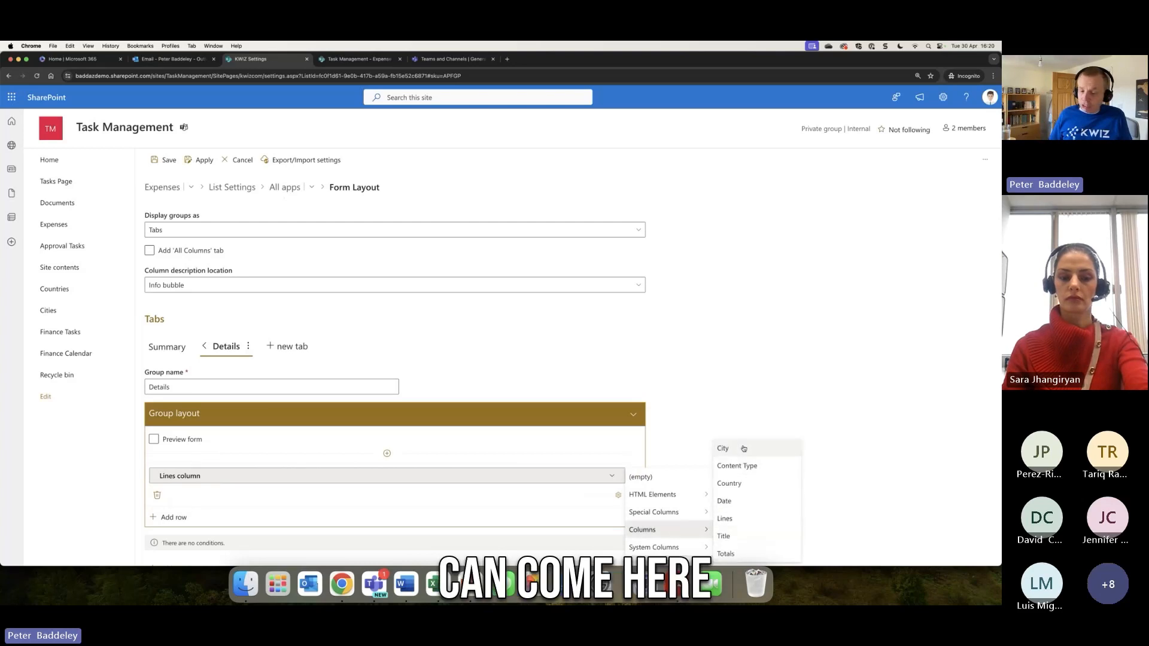
{"action": "left_click", "coordinate": [493, 380]}
{"action": "scroll", "coordinate": [377, 449], "scroll_direction": "down", "scroll_amount": 2}
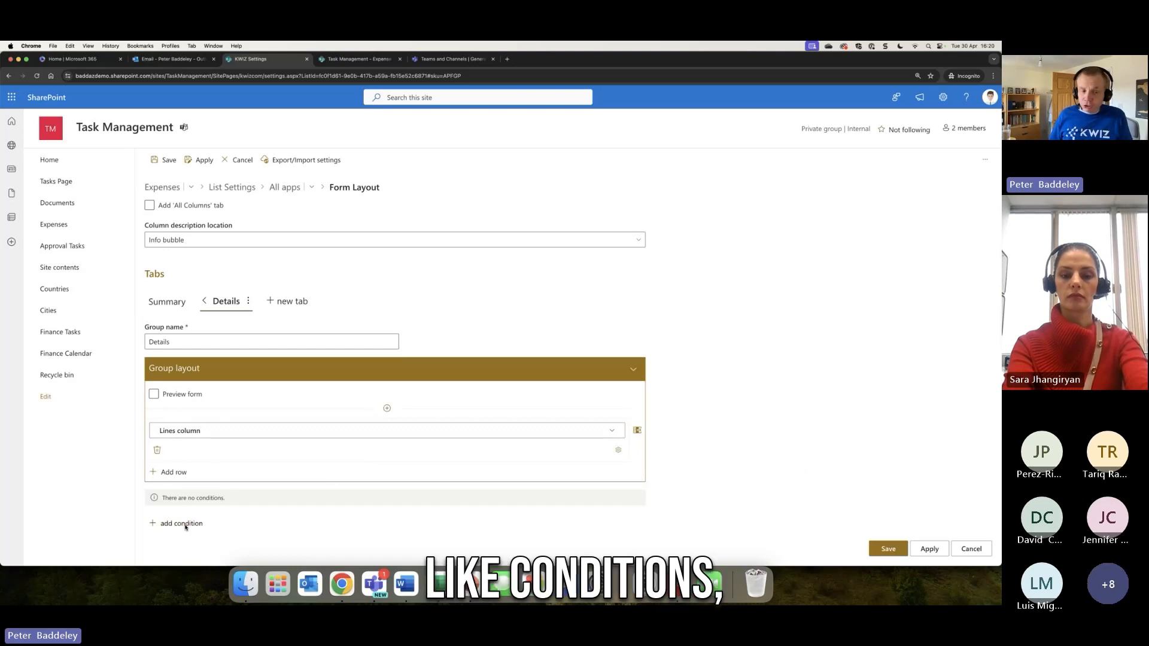
- Try adding a condition to the Details tab of the form layout
{"action": "left_click", "coordinate": [182, 524]}
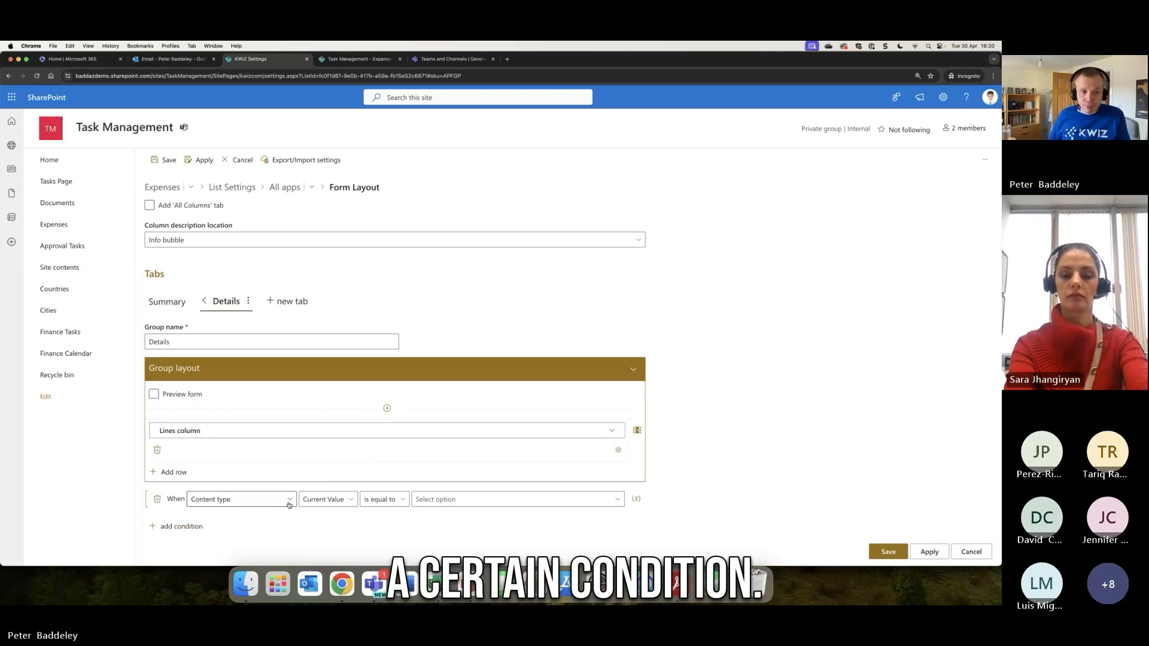
- Go to the Expenses list in the other browser page and start a new expense item
{"action": "left_click", "coordinate": [358, 59]}
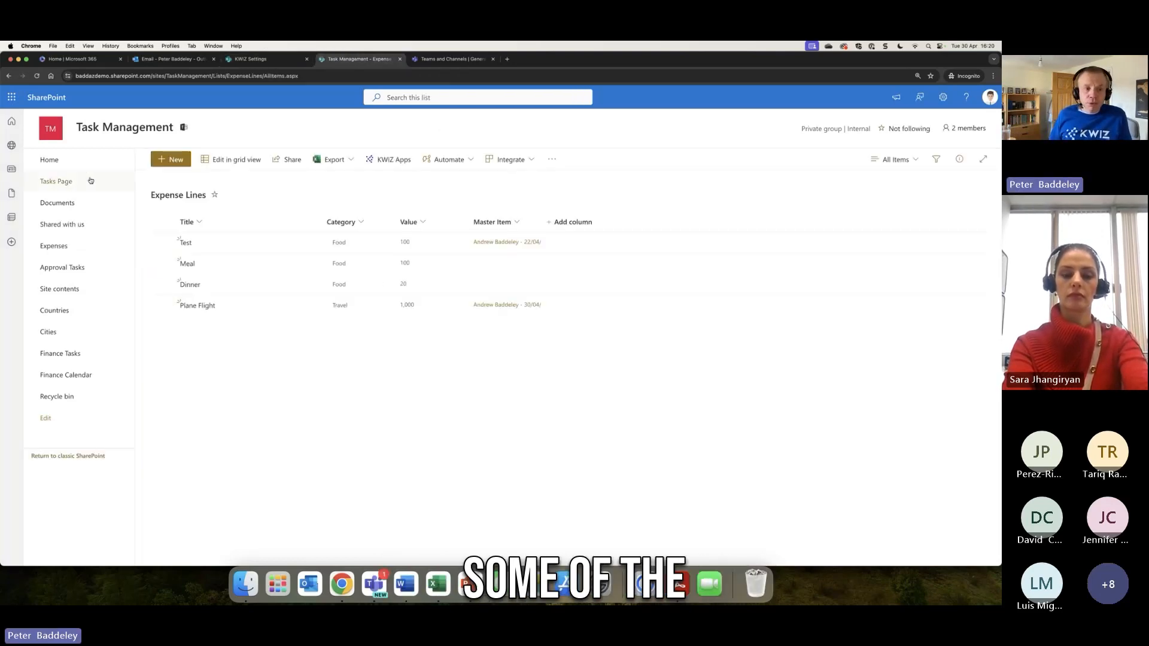
{"action": "left_click", "coordinate": [72, 245]}
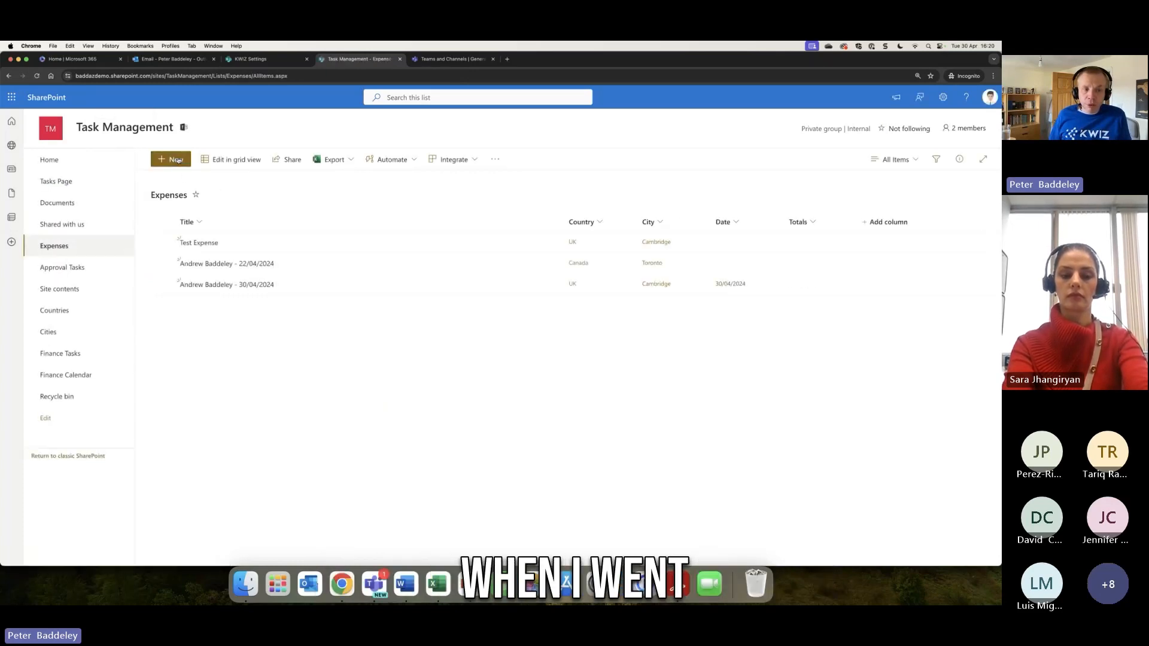
{"action": "left_click", "coordinate": [175, 159]}
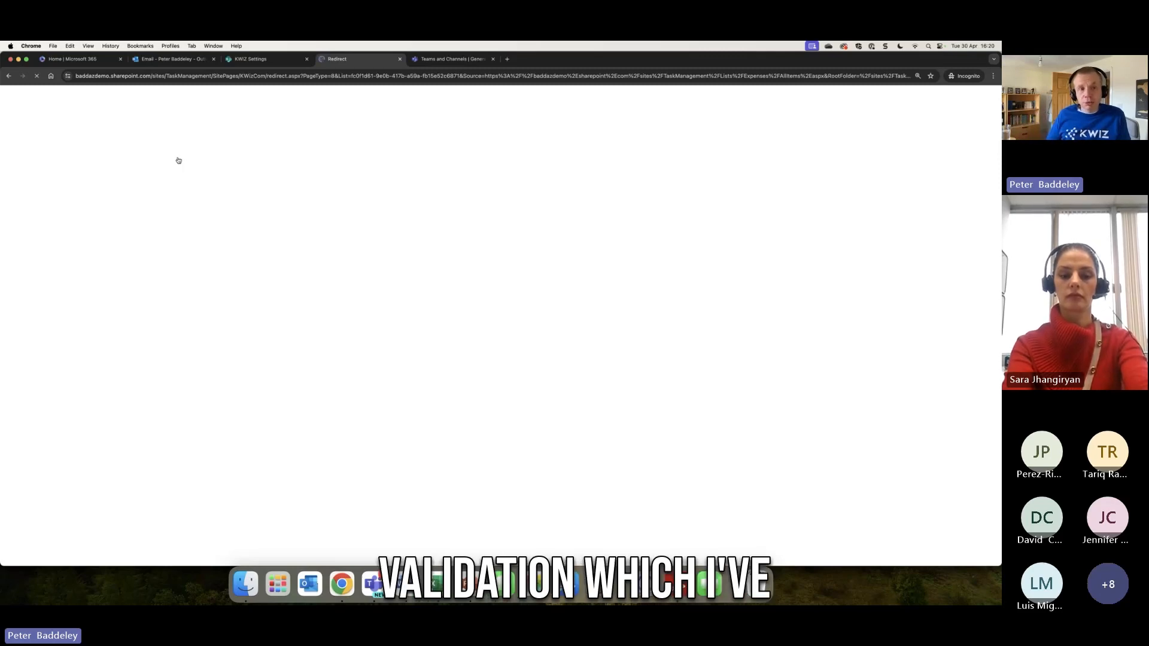
- Return to the KWIZ settings, discard the unsaved form layout changes, and open the Activities settings for the Expenses list
{"action": "left_click", "coordinate": [250, 58]}
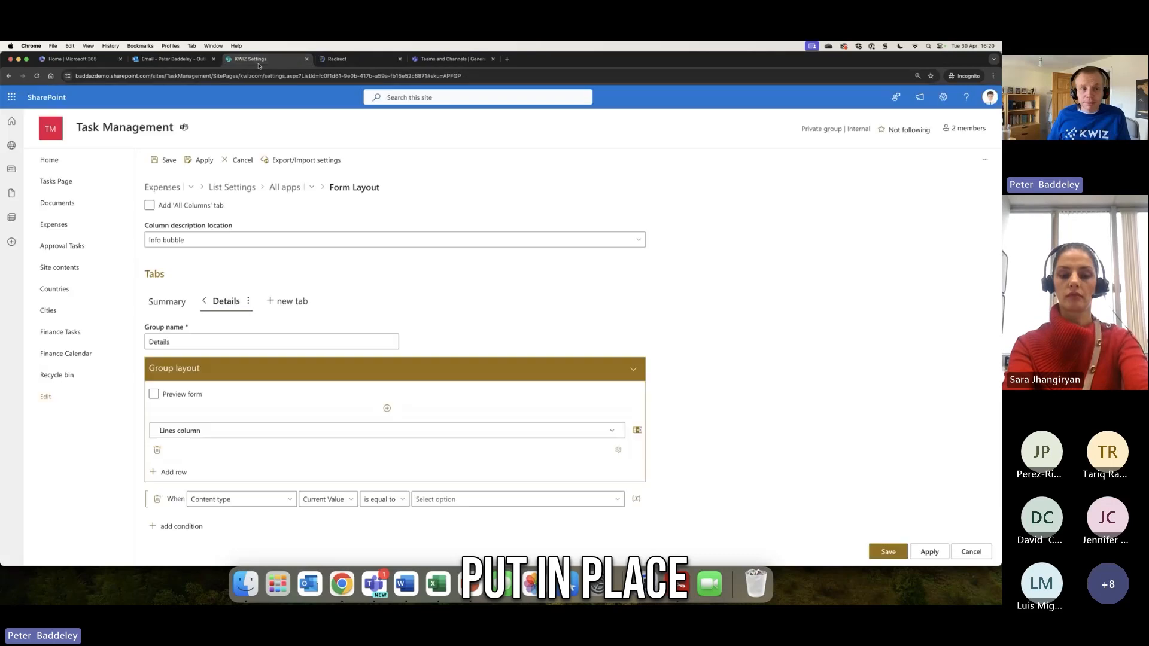
{"action": "left_click", "coordinate": [244, 160]}
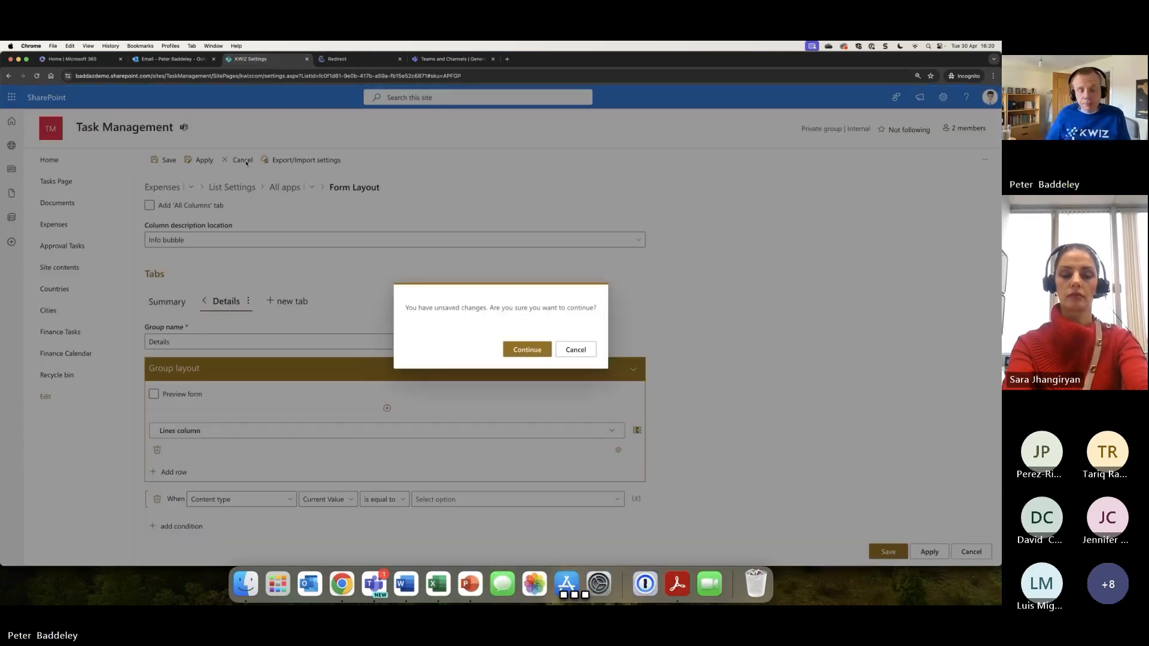
{"action": "left_click", "coordinate": [527, 349]}
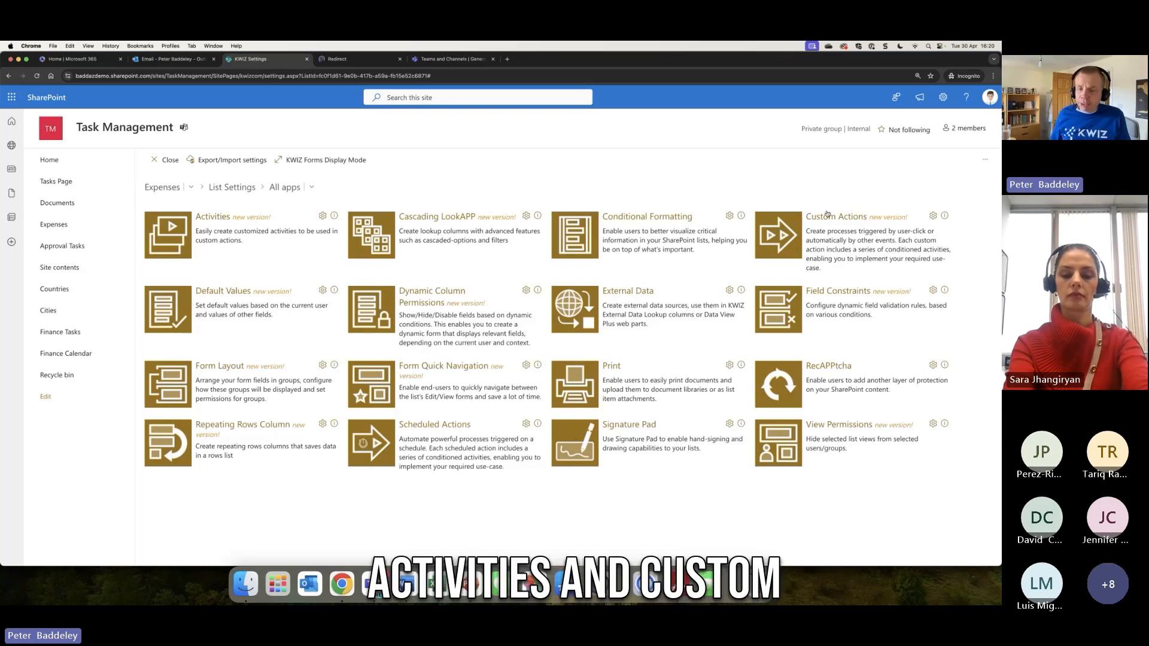
{"action": "left_click", "coordinate": [209, 219]}
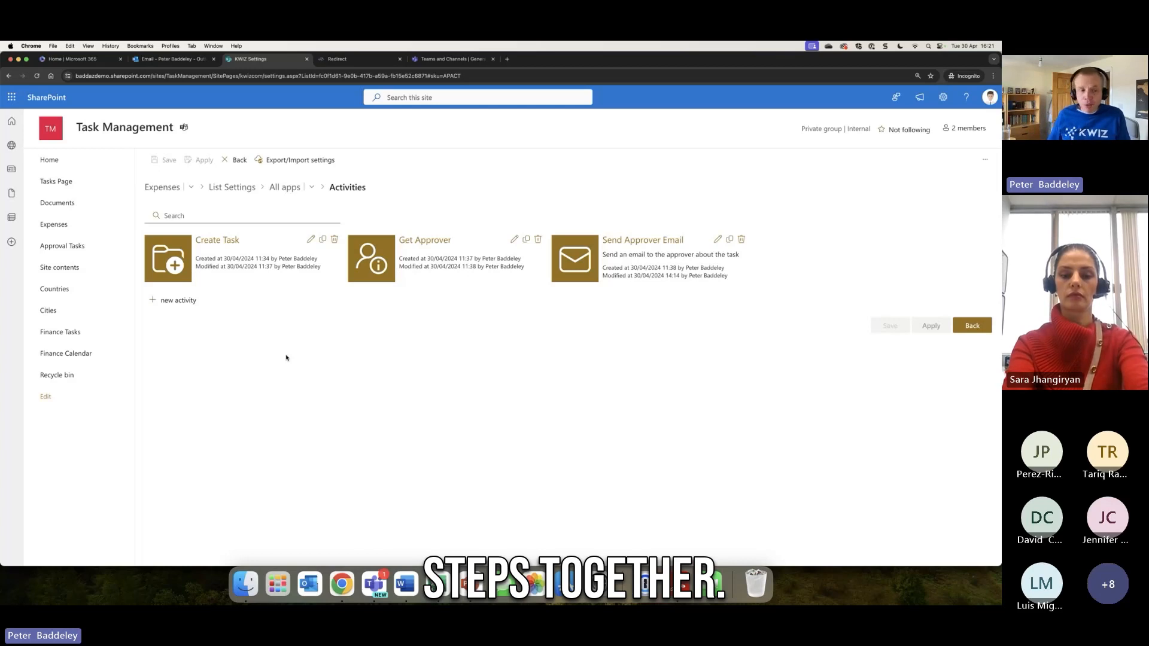
- Start a new activity to view the available activity types, and return to the activities list without saving
{"action": "left_click", "coordinate": [177, 299]}
{"action": "left_click", "coordinate": [302, 292]}
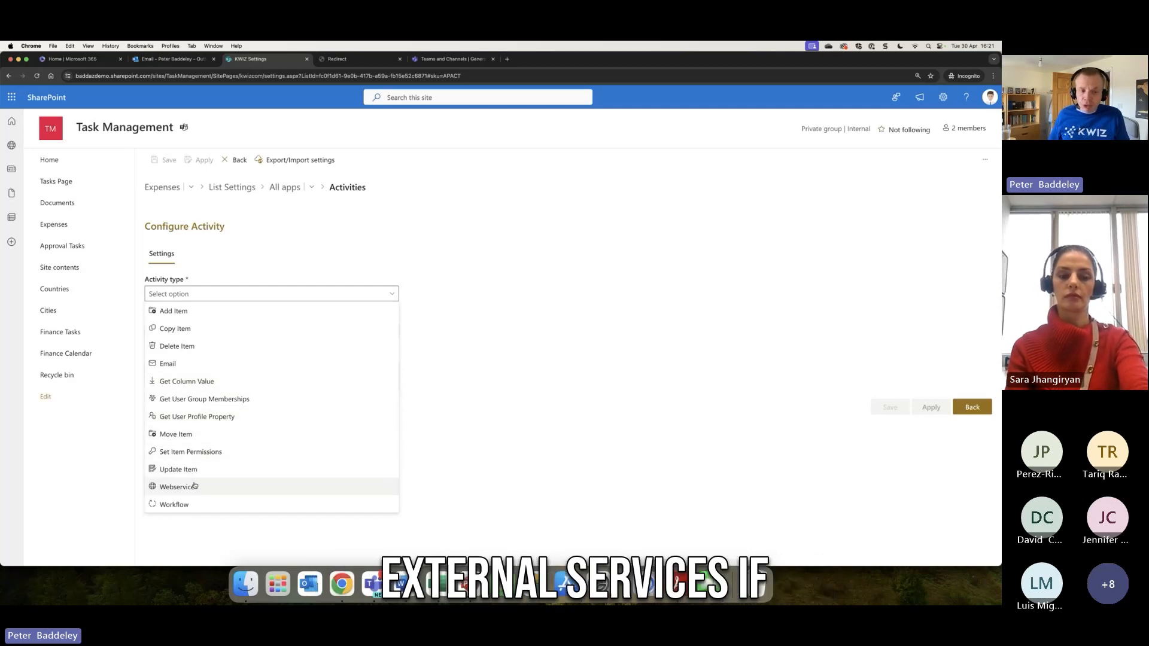
{"action": "left_click", "coordinate": [361, 226]}
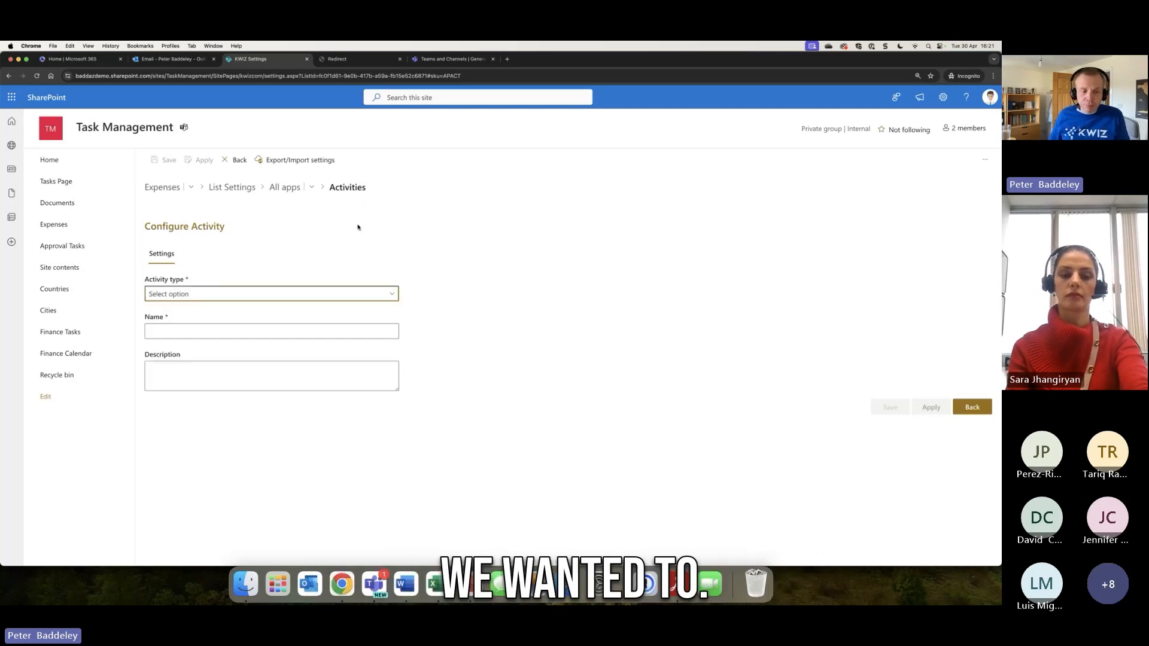
{"action": "left_click", "coordinate": [973, 407]}
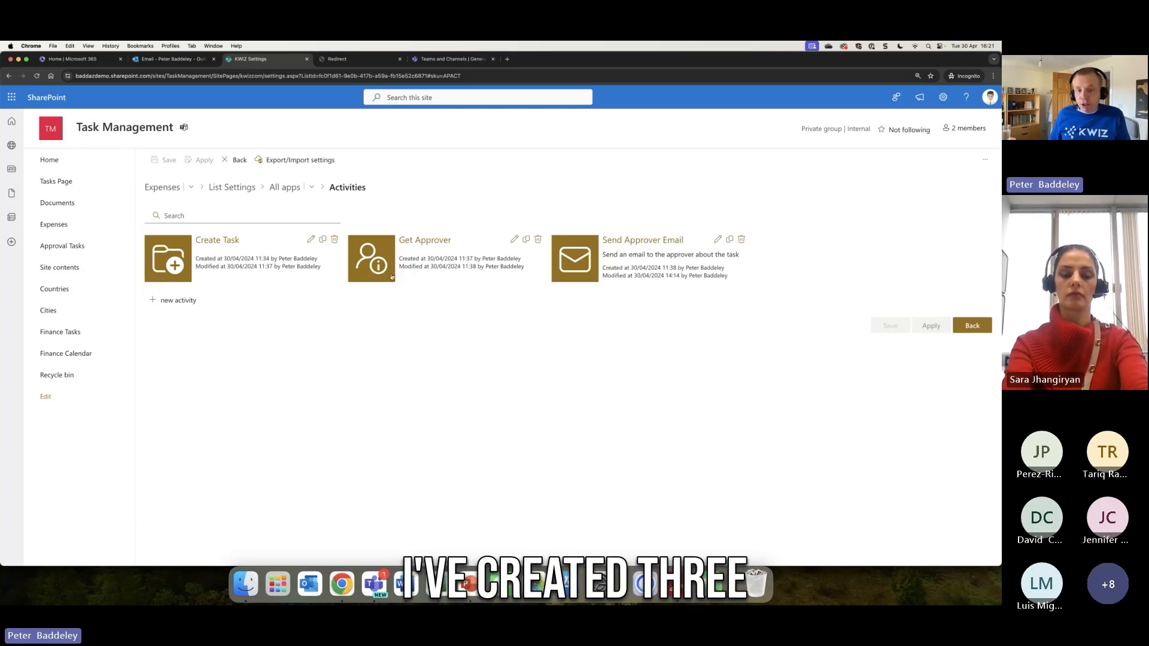
- Open the Get Approver activity and examine its properties, including the user profile properties it can retrieve
{"action": "left_click", "coordinate": [514, 239]}
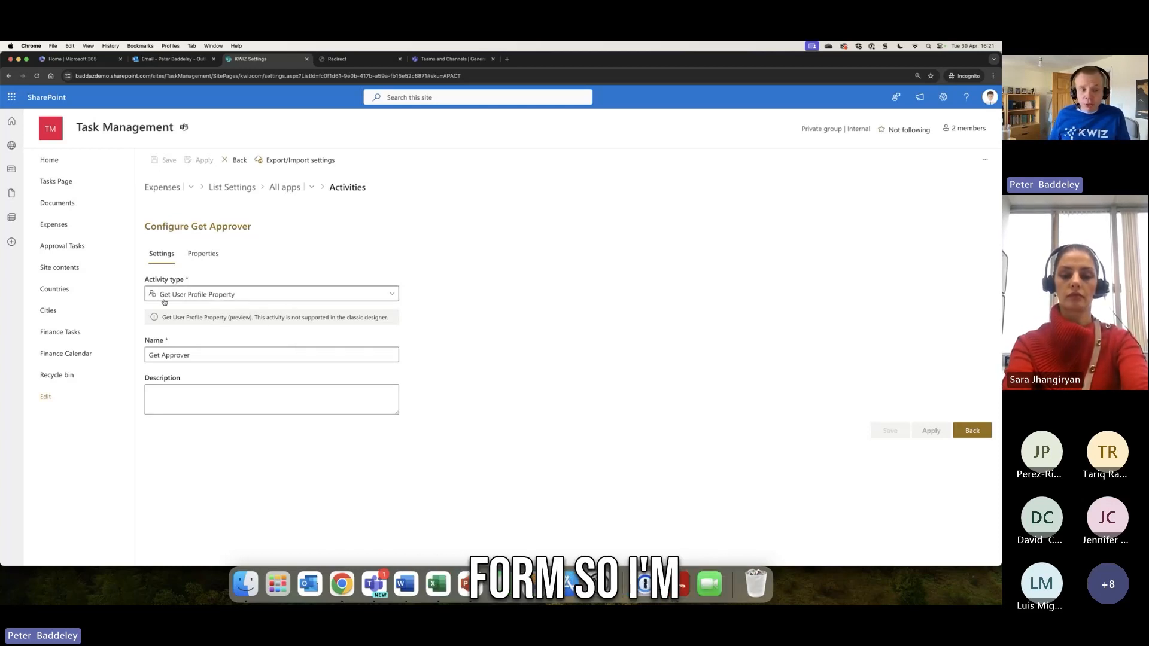
{"action": "left_click", "coordinate": [204, 254]}
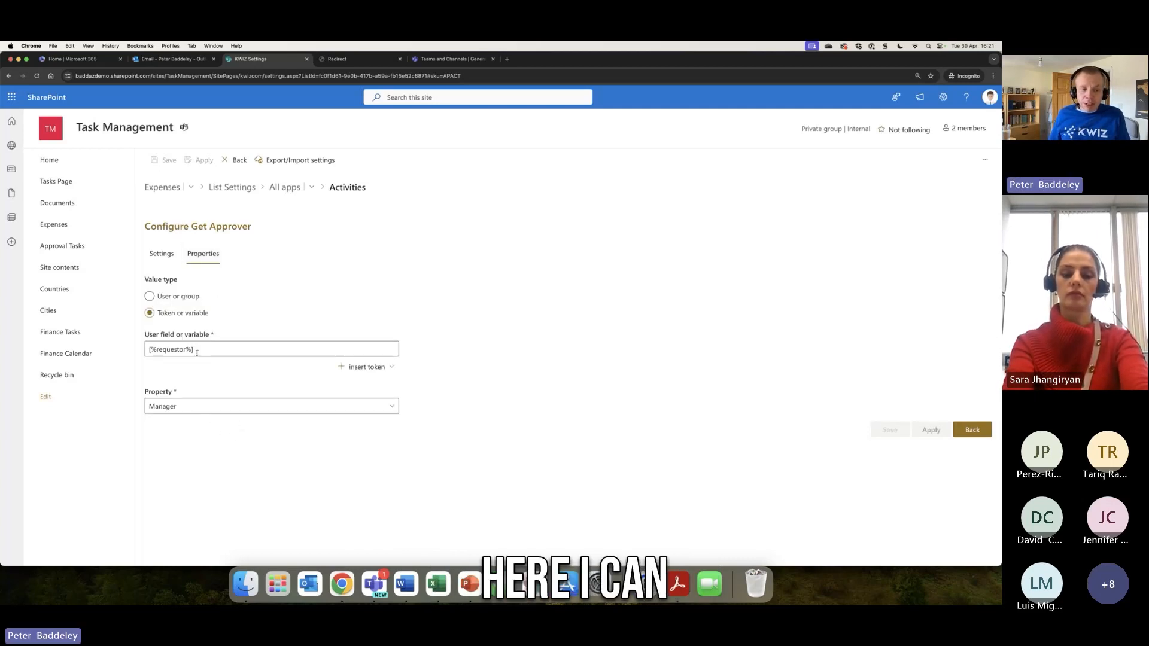
{"action": "left_click_drag", "start_coordinate": [146, 395], "coordinate": [181, 394]}
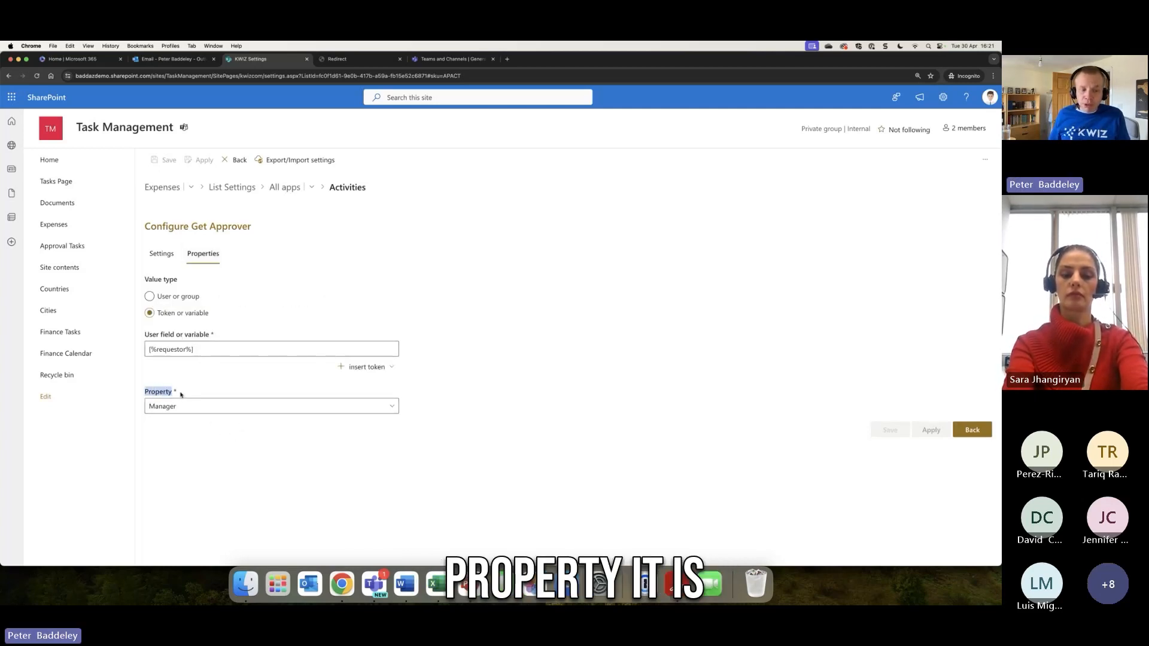
{"action": "left_click", "coordinate": [217, 406]}
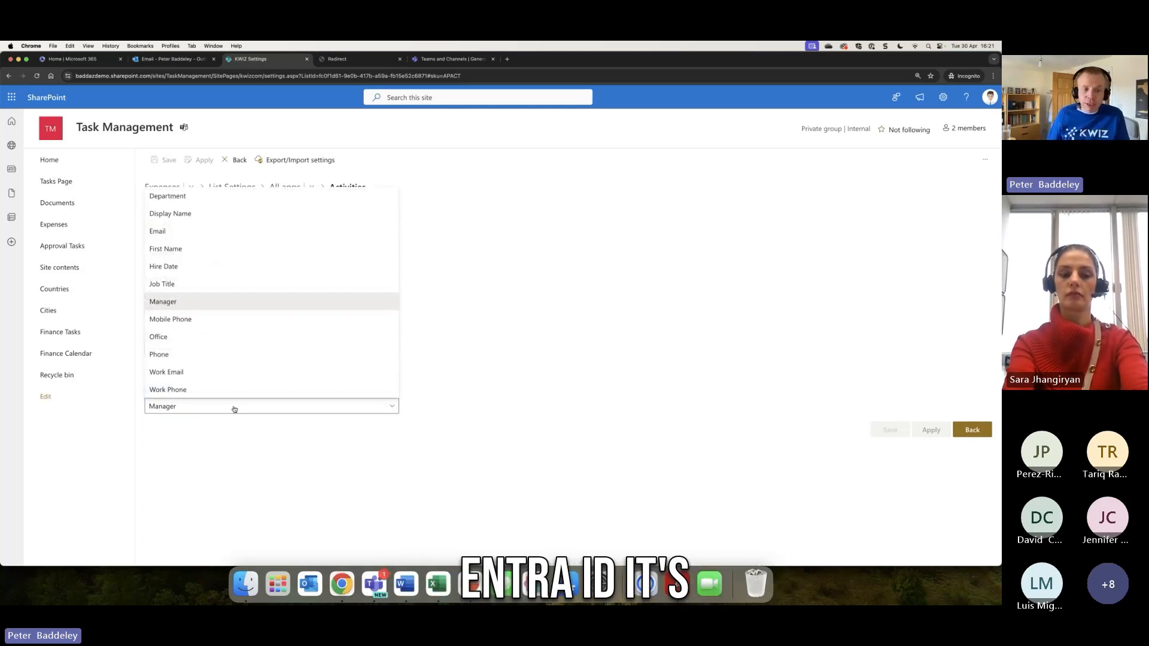
{"action": "left_click", "coordinate": [495, 337]}
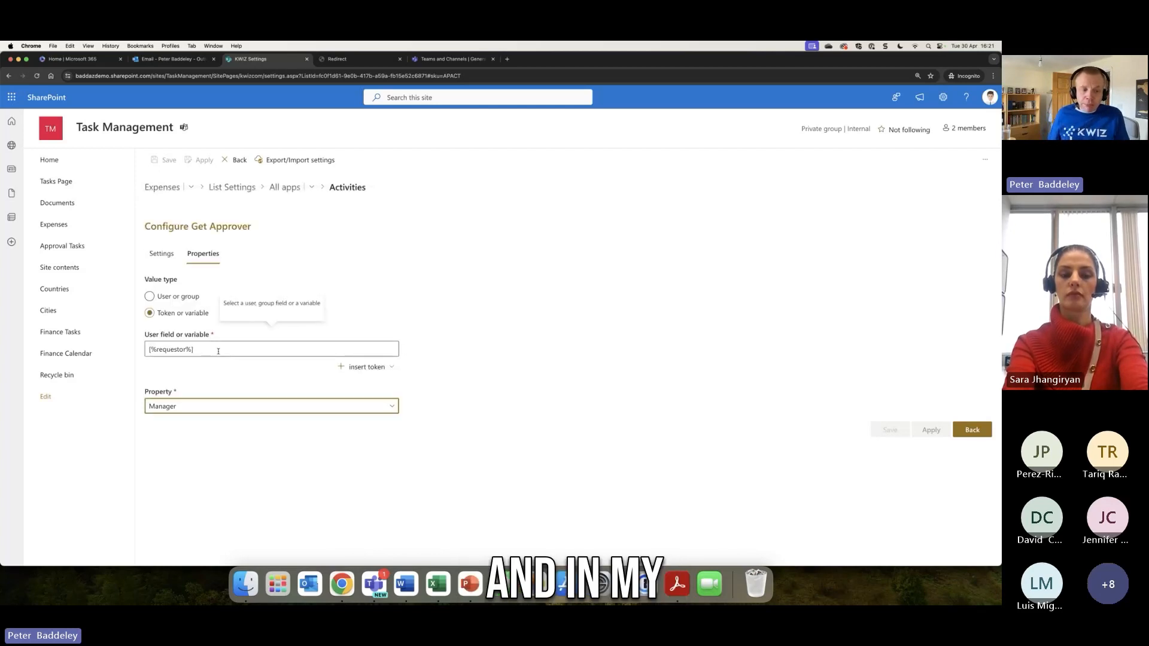
- Examine the Get Approver activity's requestor variable and the tokens available for its user field, and return to the activities list
{"action": "left_click_drag", "start_coordinate": [224, 352], "coordinate": [146, 348]}
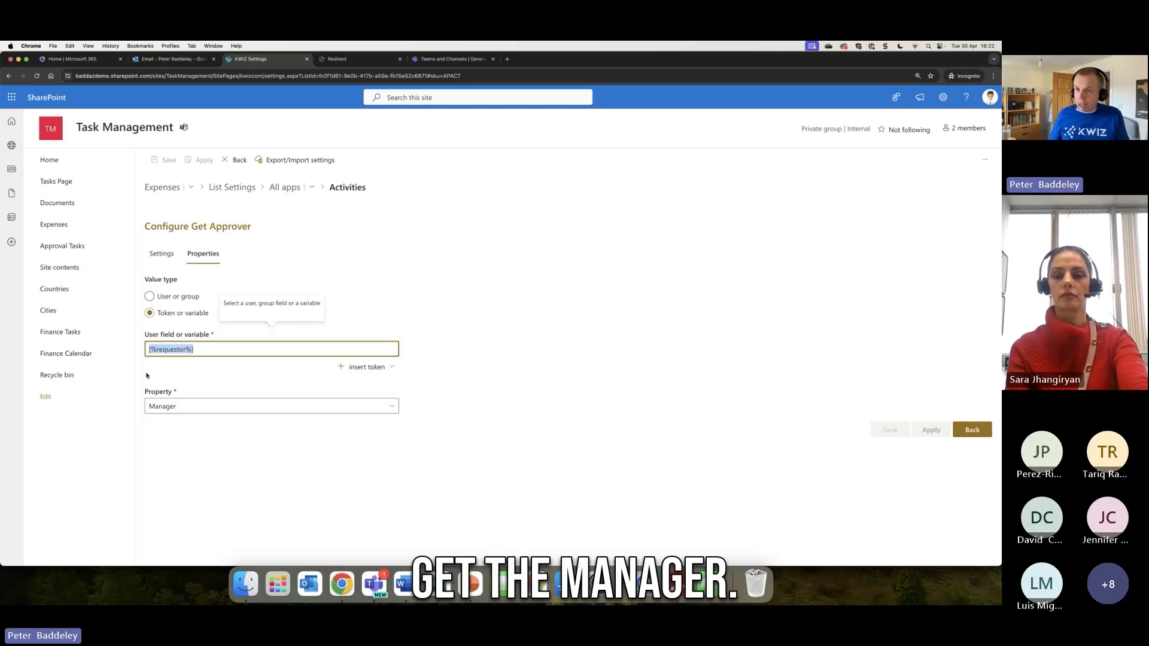
{"action": "left_click", "coordinate": [388, 370]}
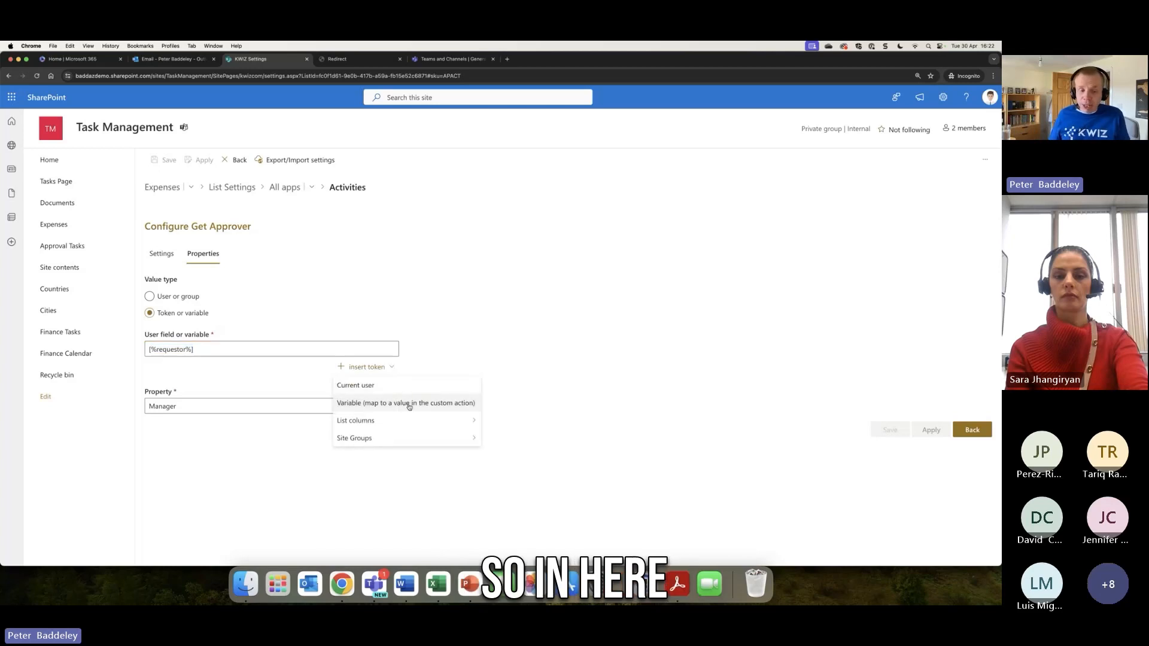
{"action": "mouse_move", "coordinate": [405, 420]}
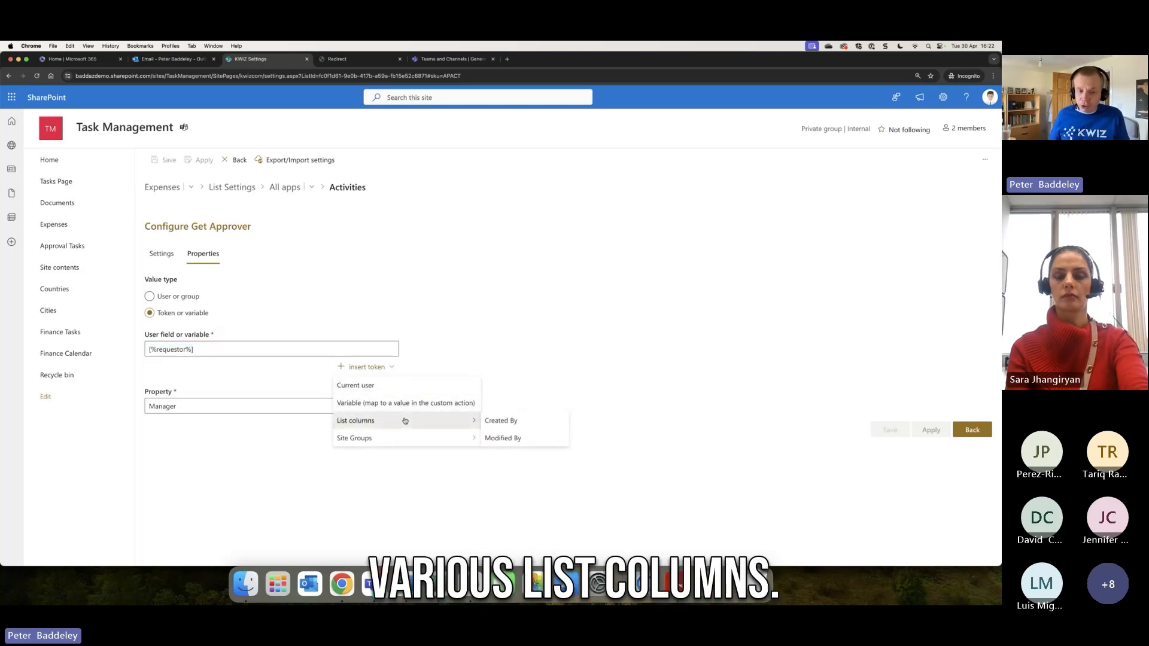
{"action": "left_click", "coordinate": [465, 322]}
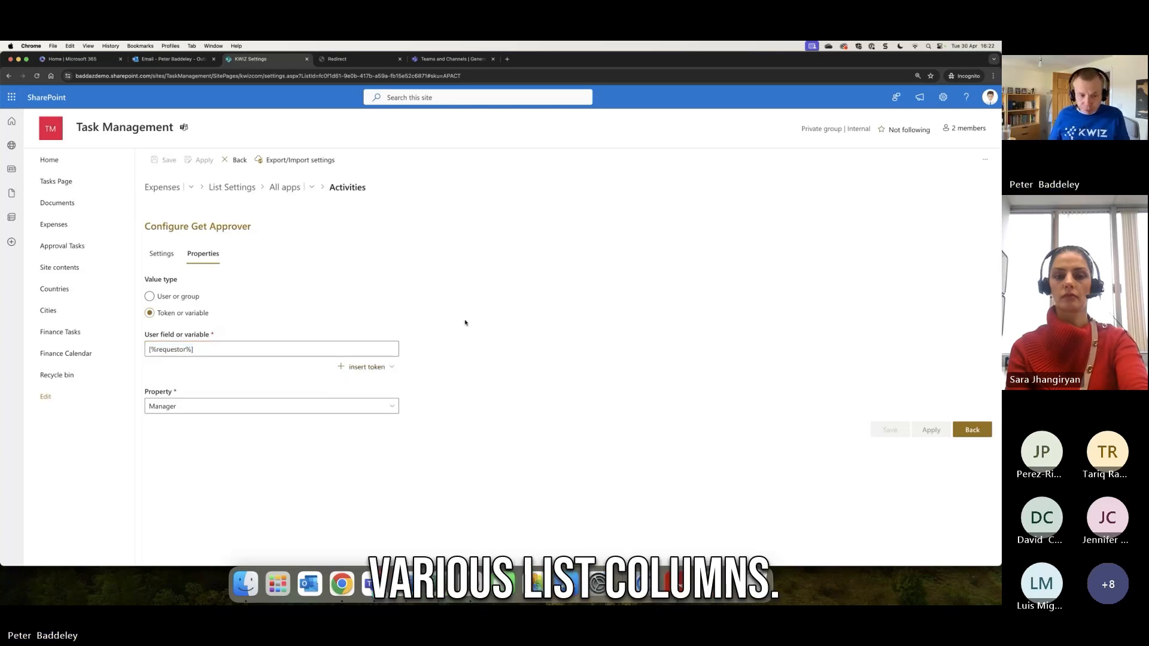
{"action": "left_click", "coordinate": [223, 347]}
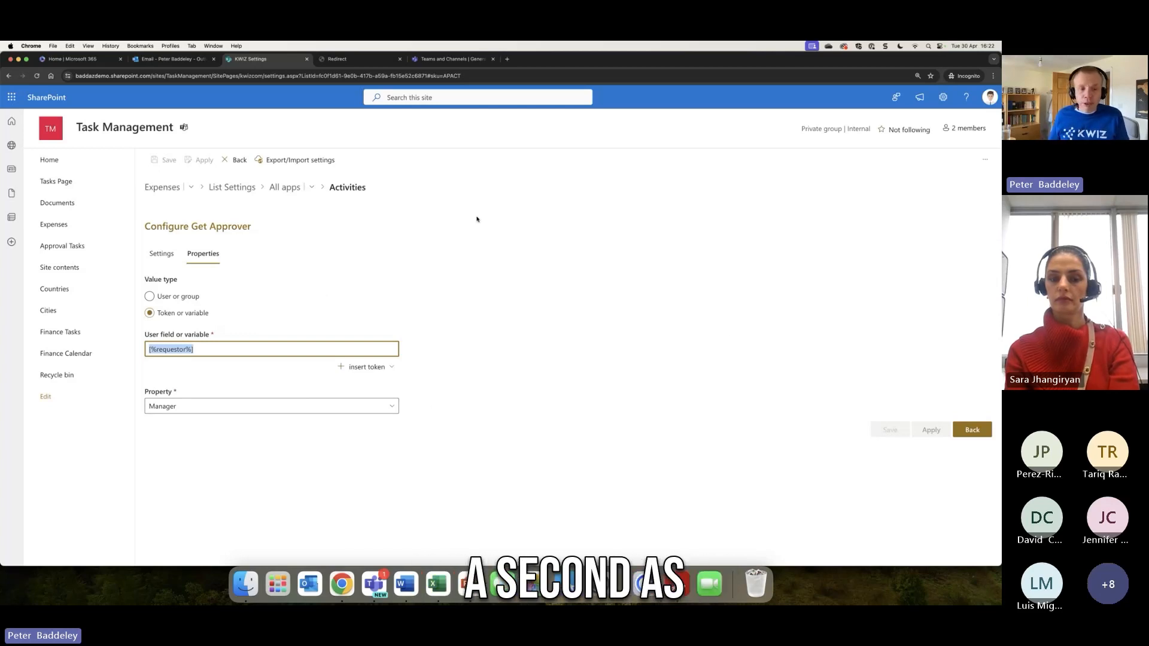
{"action": "left_click", "coordinate": [240, 160]}
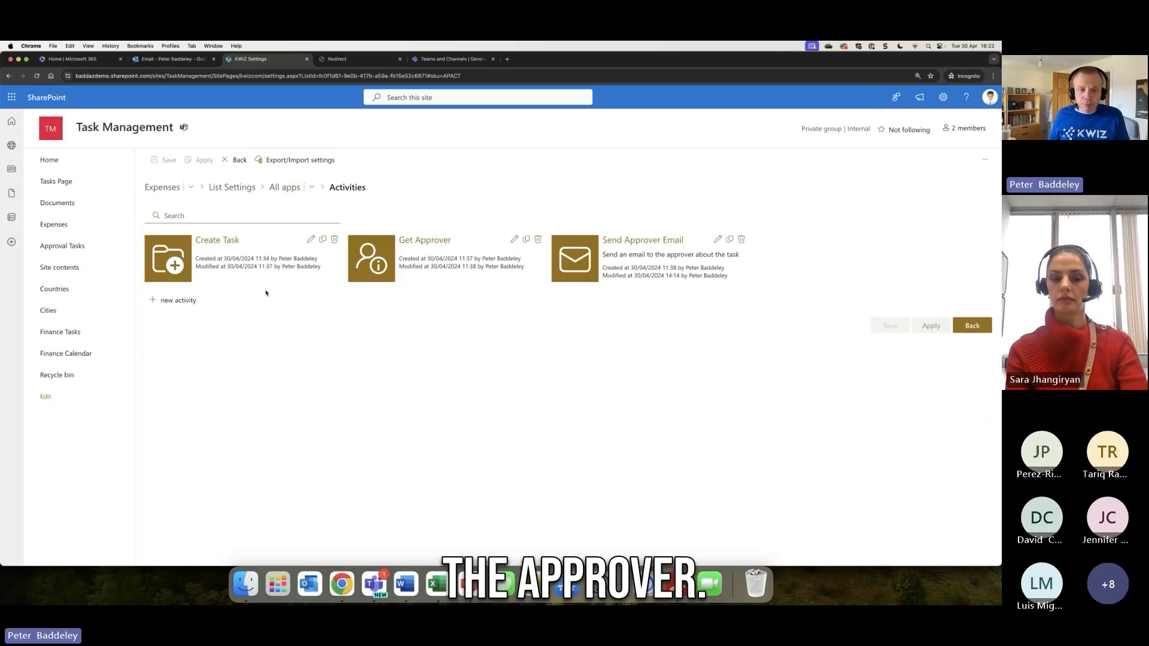
- Review the Create Task activity's target list and the Title, Due Date and Assigned To fields it fills, and return to the activities list
{"action": "left_click", "coordinate": [310, 239]}
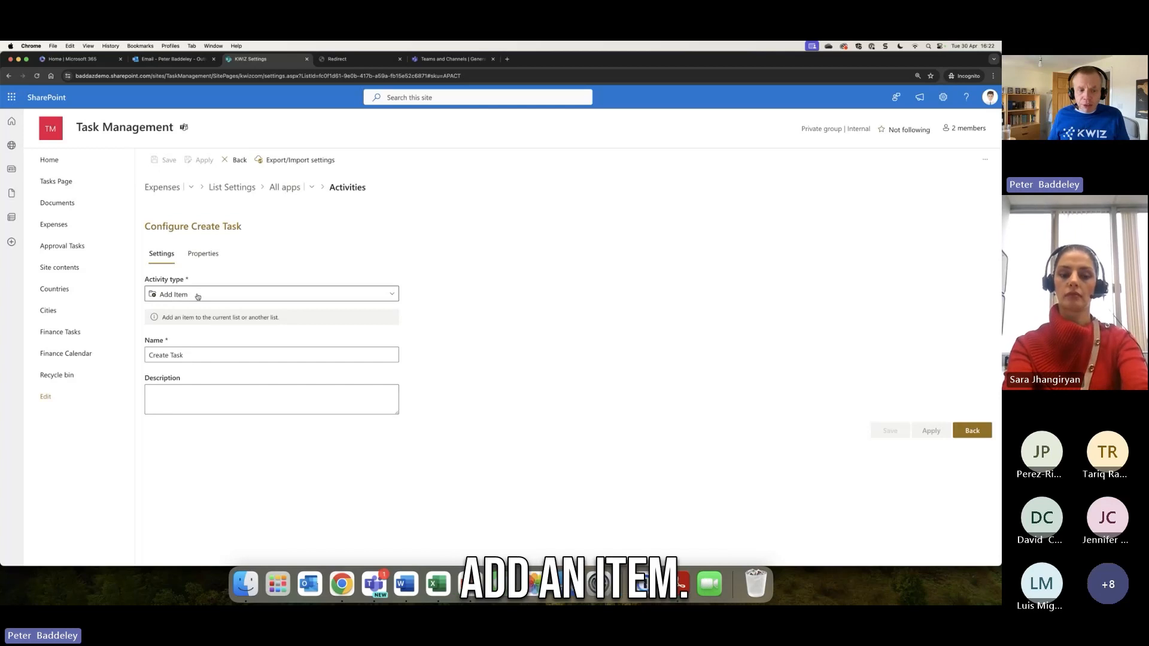
{"action": "left_click", "coordinate": [197, 255]}
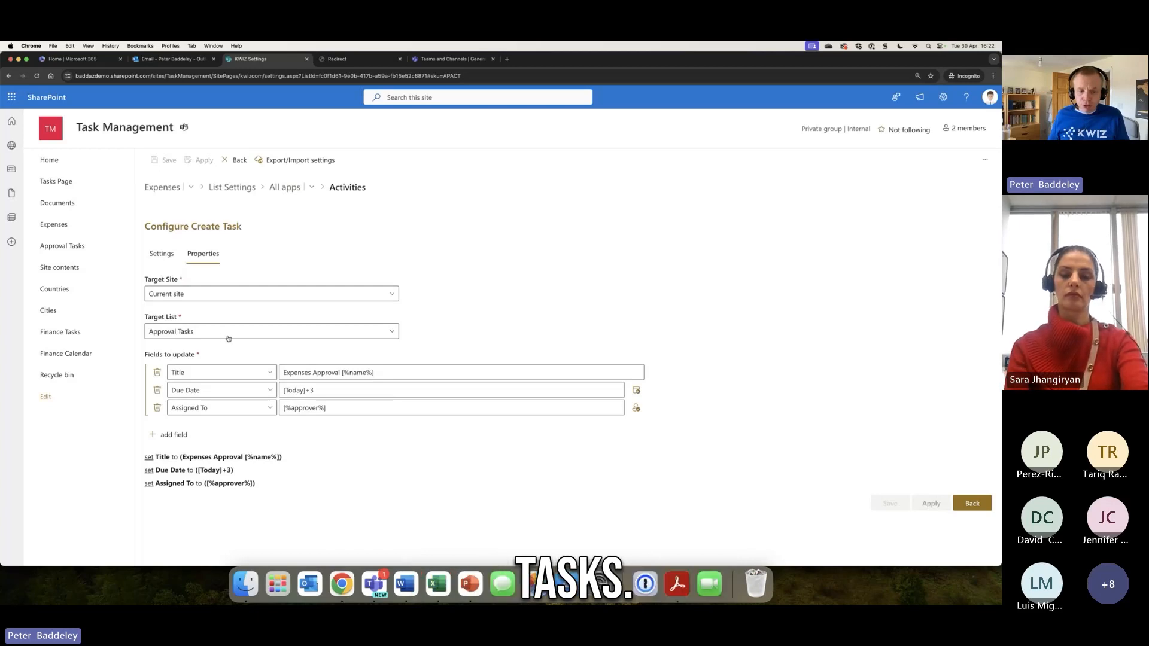
{"action": "left_click_drag", "start_coordinate": [283, 373], "coordinate": [341, 375]}
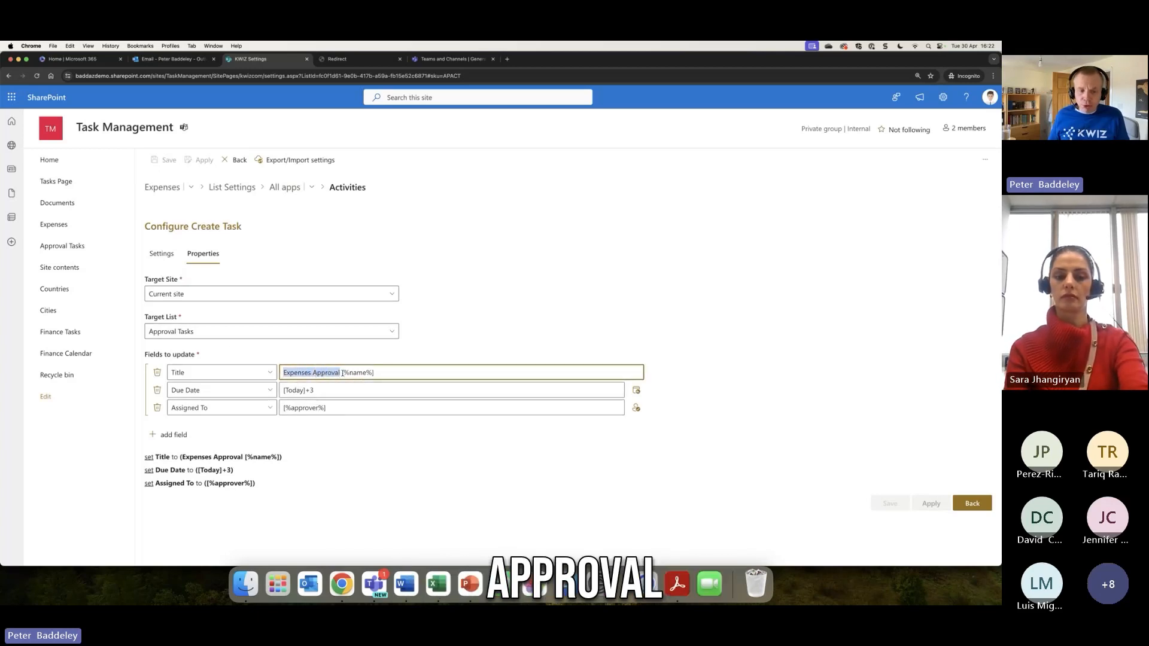
{"action": "left_click", "coordinate": [342, 373]}
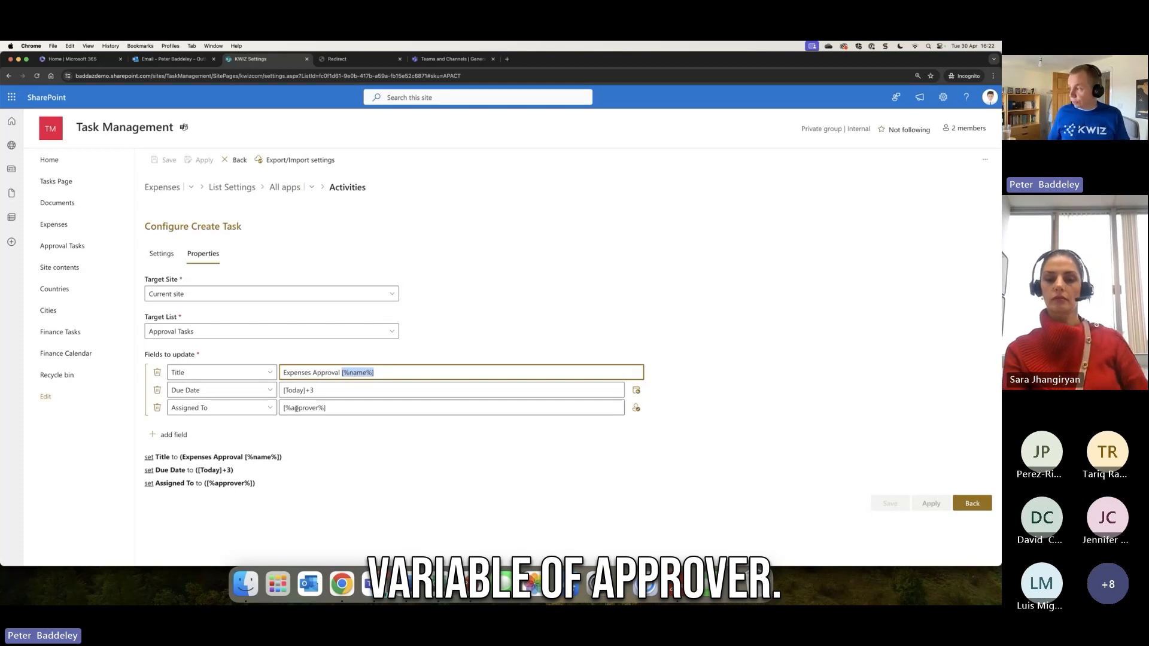
{"action": "left_click", "coordinate": [972, 503]}
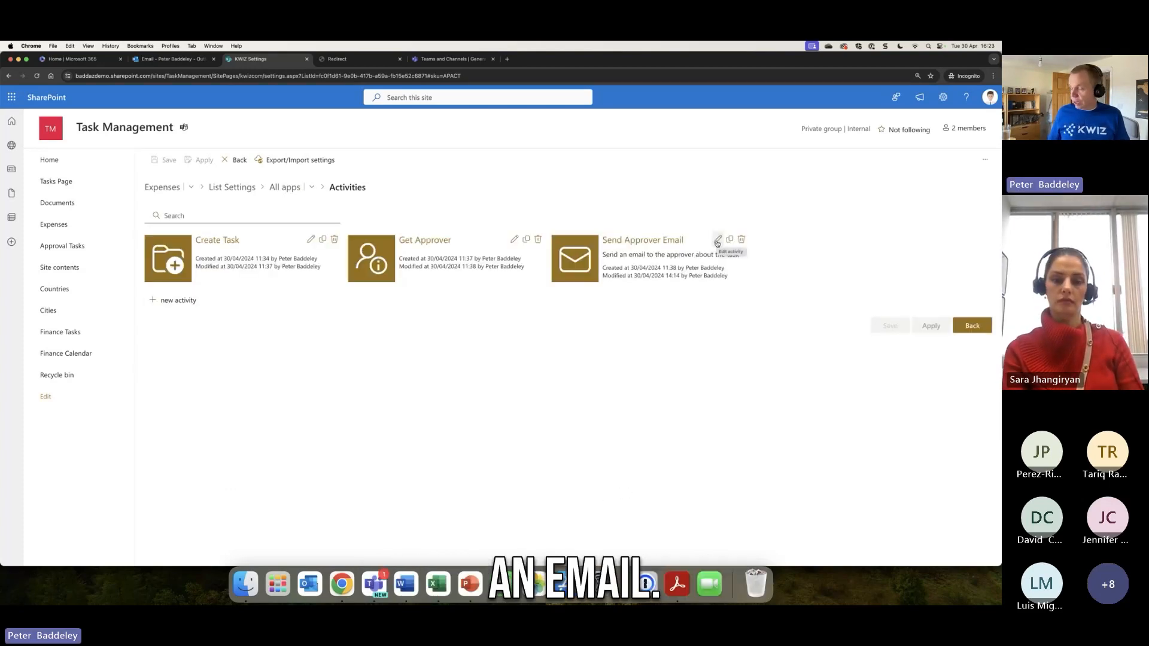
- Open the Send Approver Email activity and review its recipients, subject and message body
{"action": "left_click", "coordinate": [717, 241]}
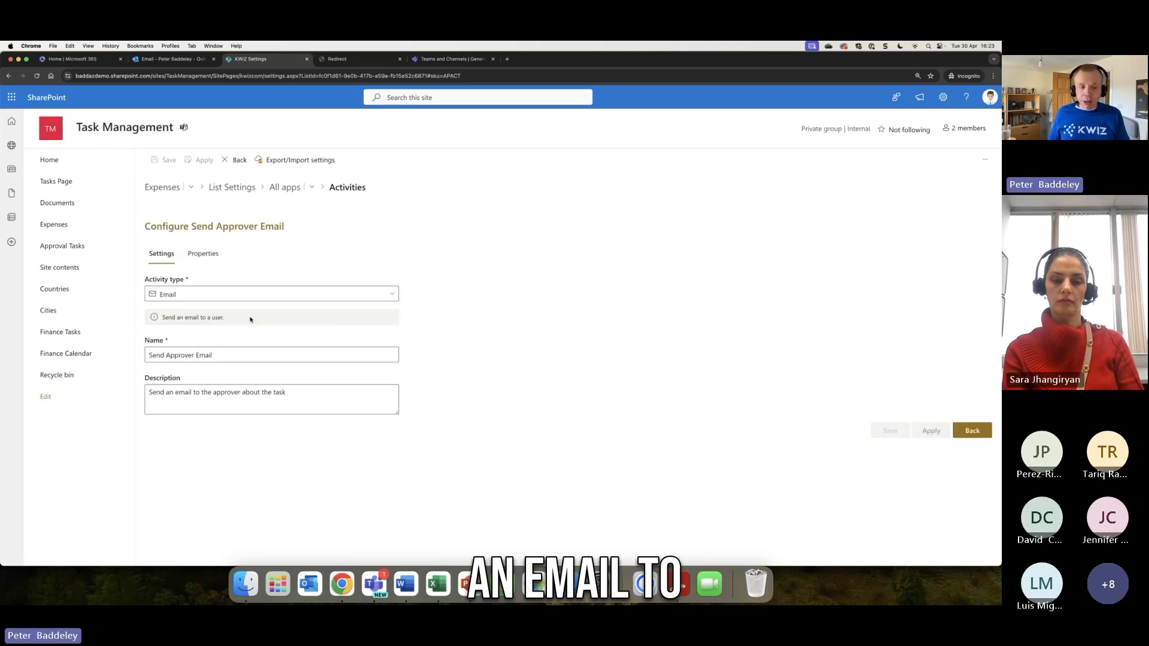
{"action": "left_click", "coordinate": [202, 254]}
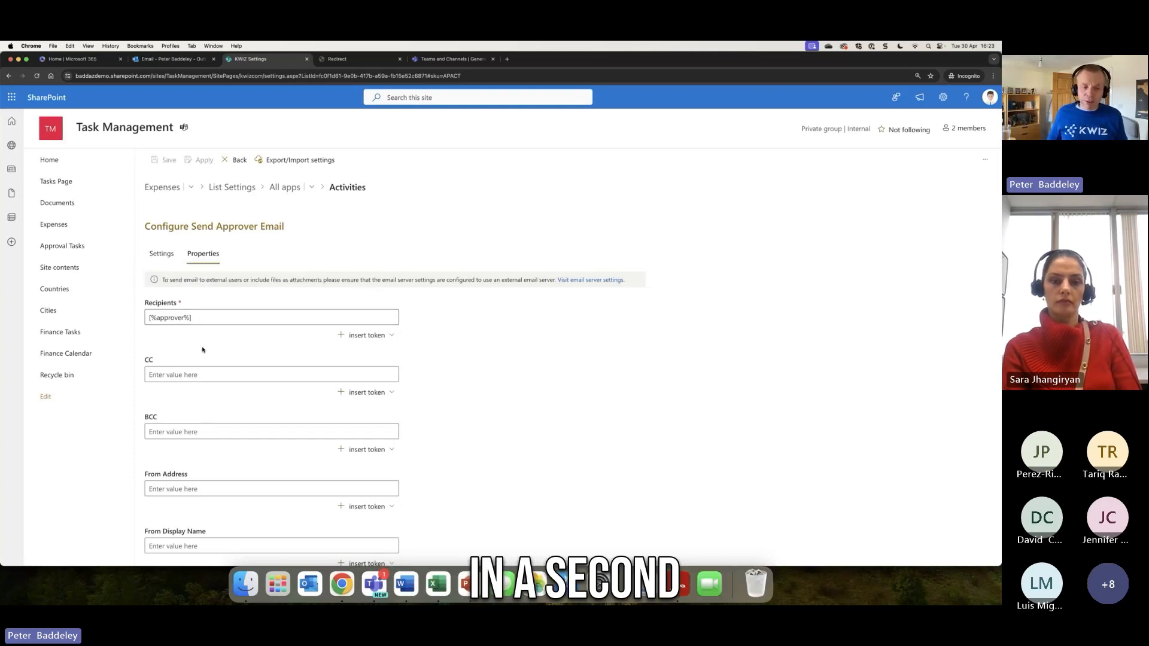
{"action": "scroll", "coordinate": [209, 376], "scroll_direction": "down", "scroll_amount": 3}
{"action": "scroll", "coordinate": [209, 377], "scroll_direction": "down", "scroll_amount": 2}
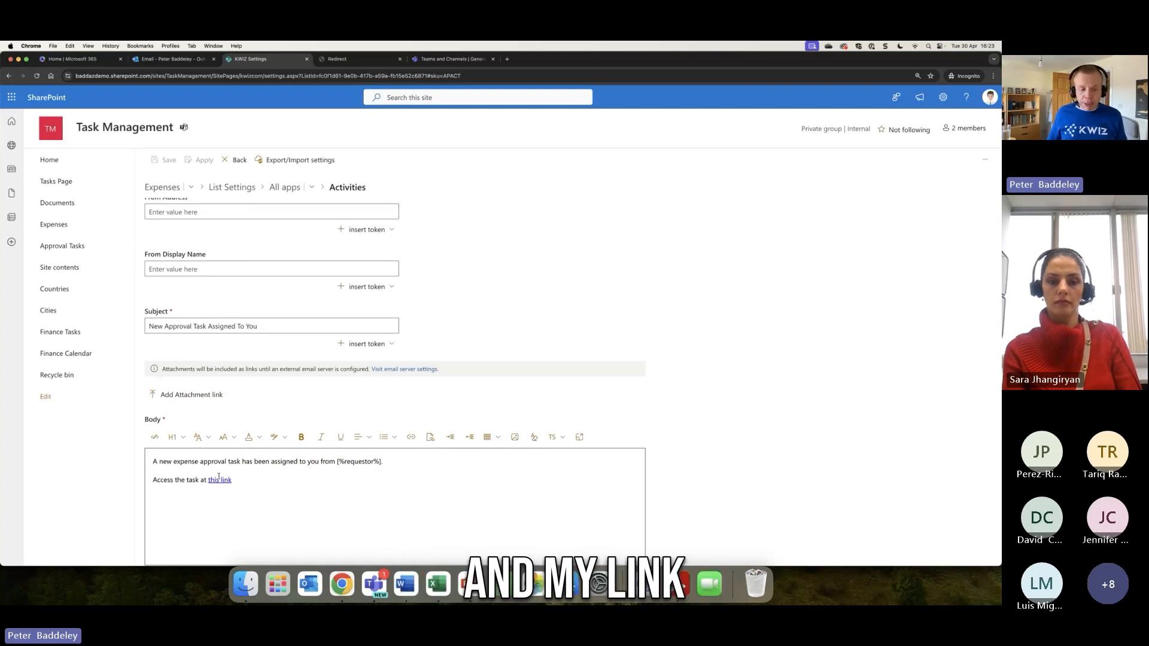
- Inspect the web address behind "this link" in the email body without changing it, and return to the overview of all apps
{"action": "left_click_drag", "start_coordinate": [232, 480], "coordinate": [208, 480]}
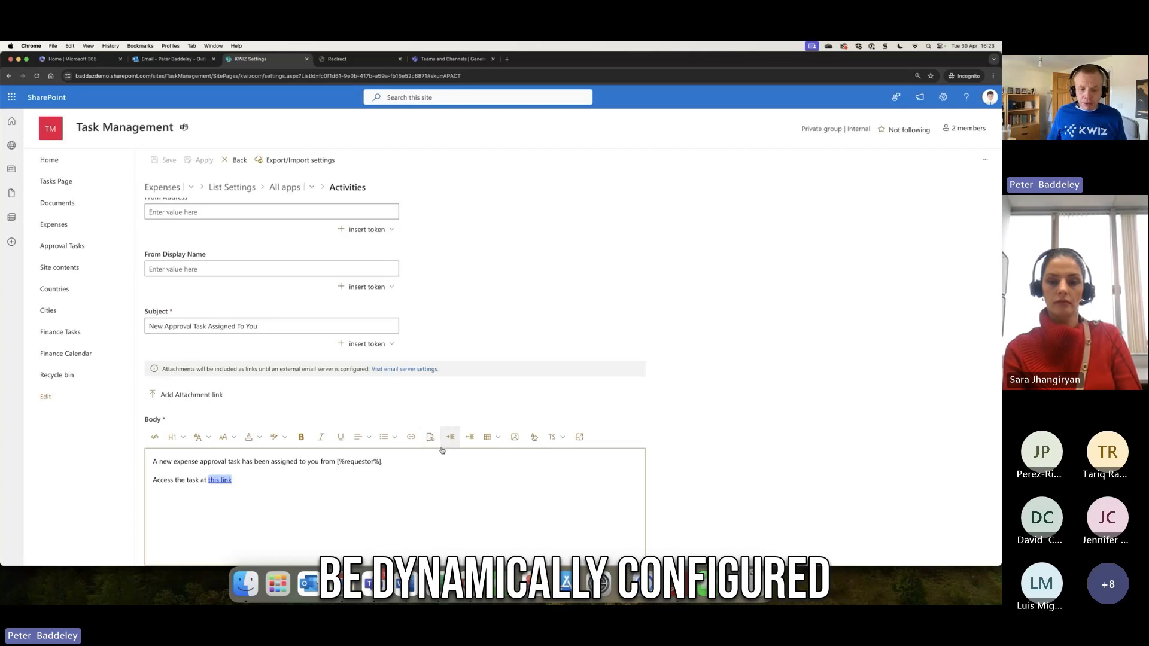
{"action": "left_click", "coordinate": [411, 439]}
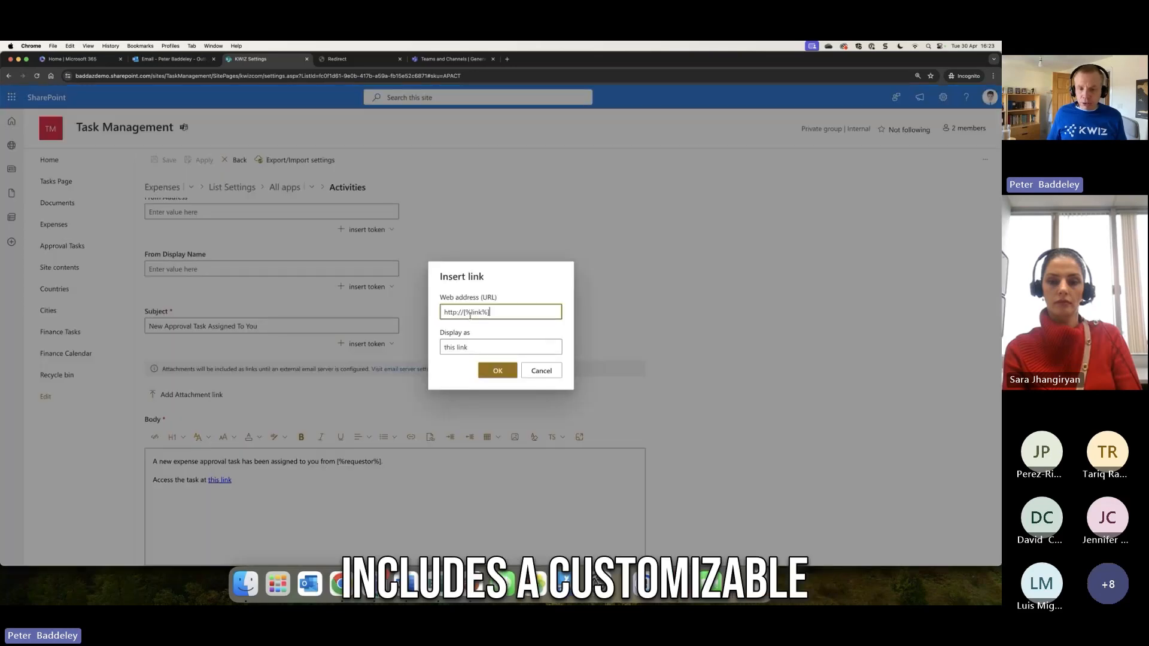
{"action": "left_click", "coordinate": [542, 371]}
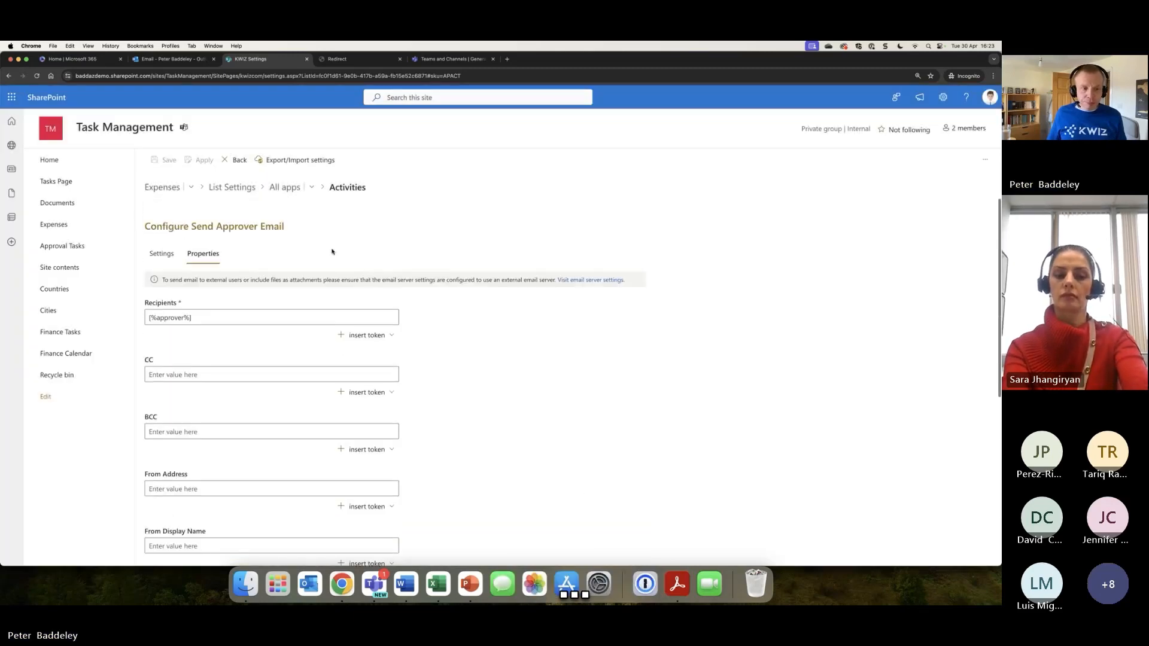
{"action": "left_click", "coordinate": [239, 159]}
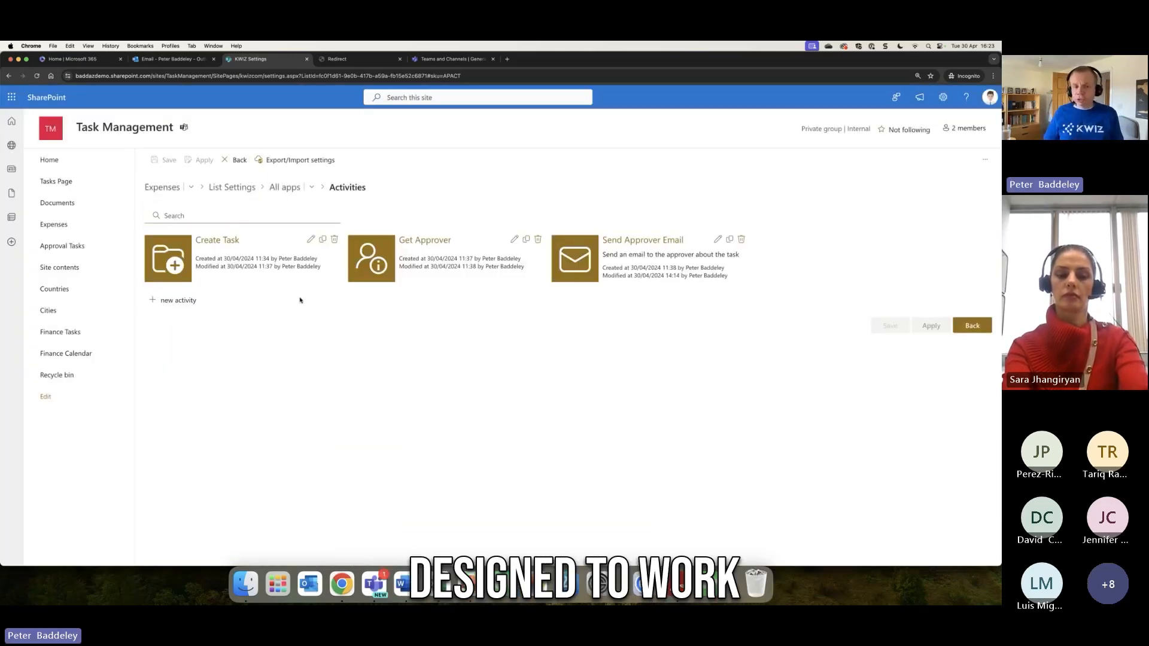
{"action": "left_click", "coordinate": [286, 187]}
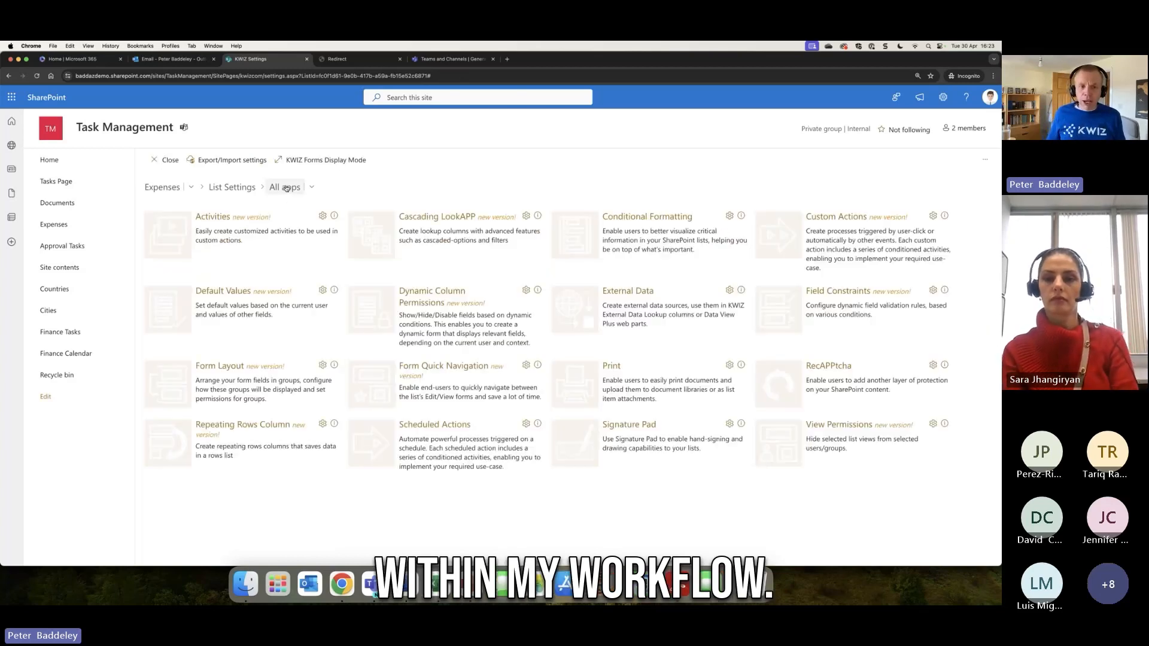
- Open the Expenses Approval custom action for editing and review the available action types and its trigger events
{"action": "left_click", "coordinate": [846, 219]}
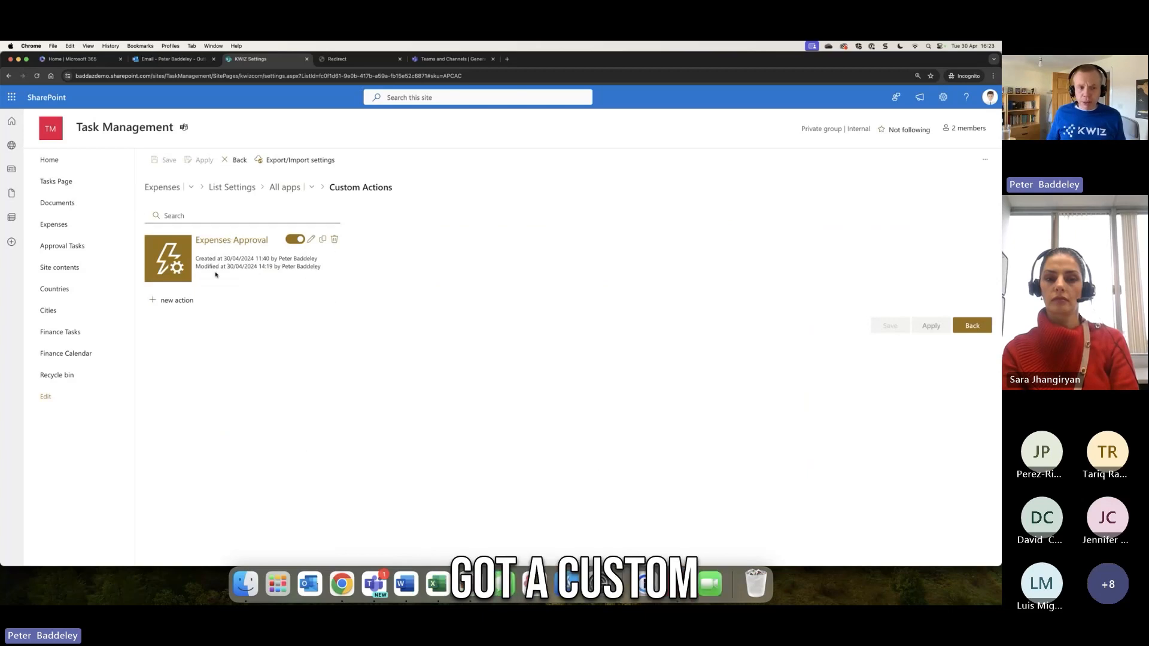
{"action": "left_click", "coordinate": [311, 239]}
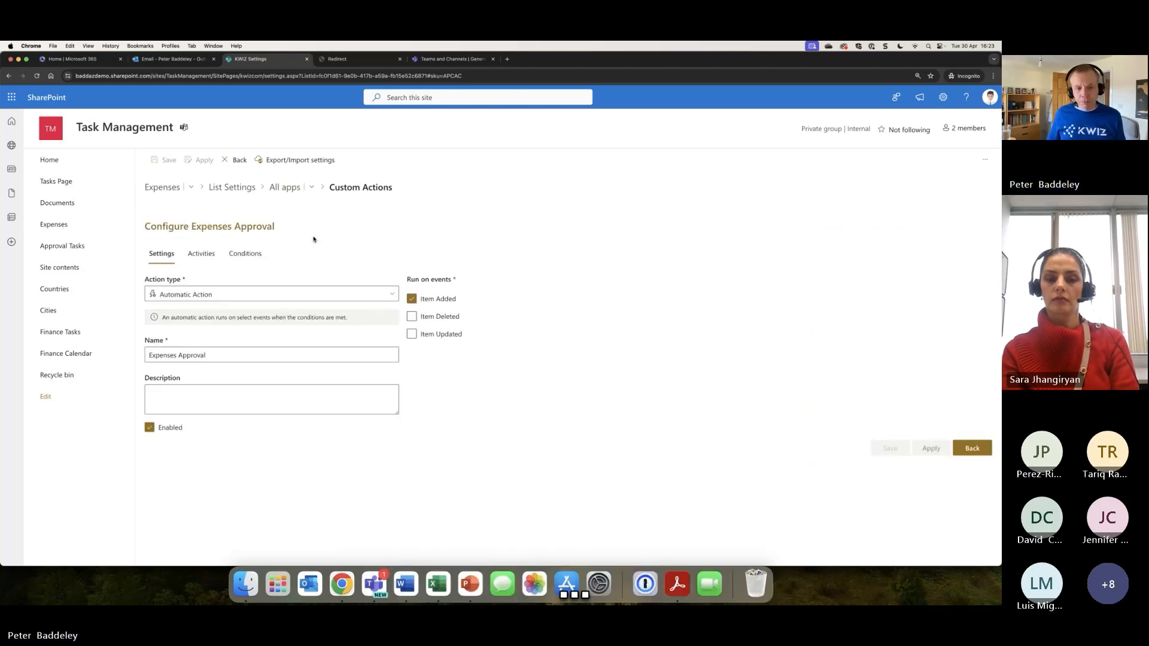
{"action": "left_click", "coordinate": [391, 295]}
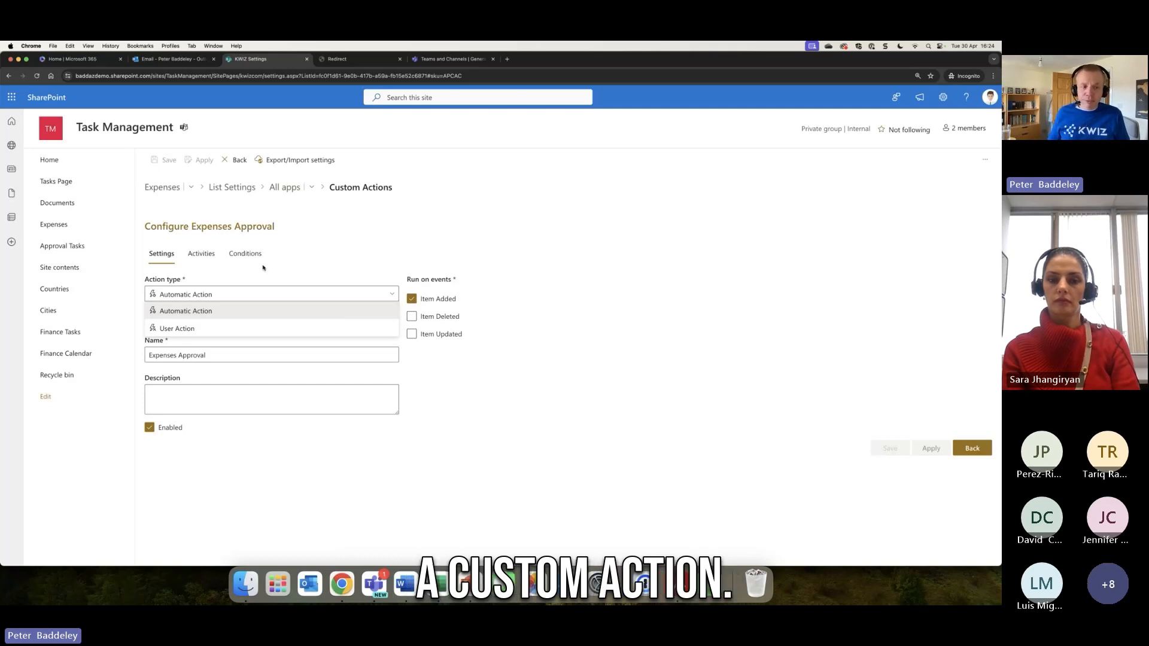
{"action": "left_click", "coordinate": [228, 272]}
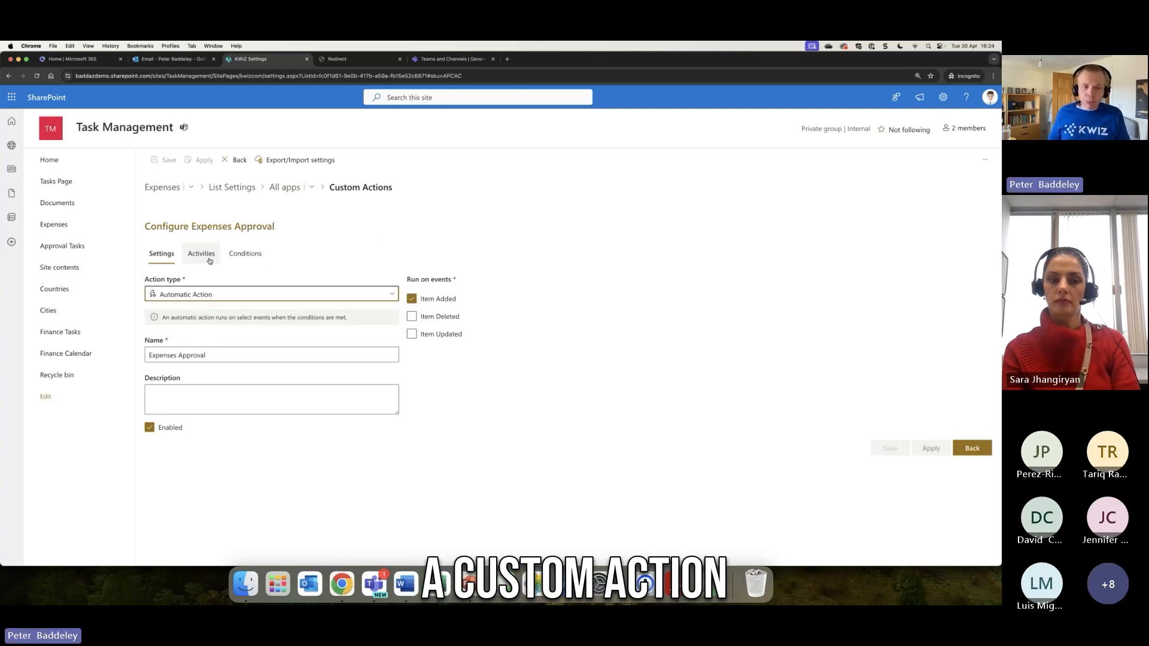
- Review the sequence of activities in the Expenses Approval action and the activities available to add
{"action": "left_click", "coordinate": [210, 261]}
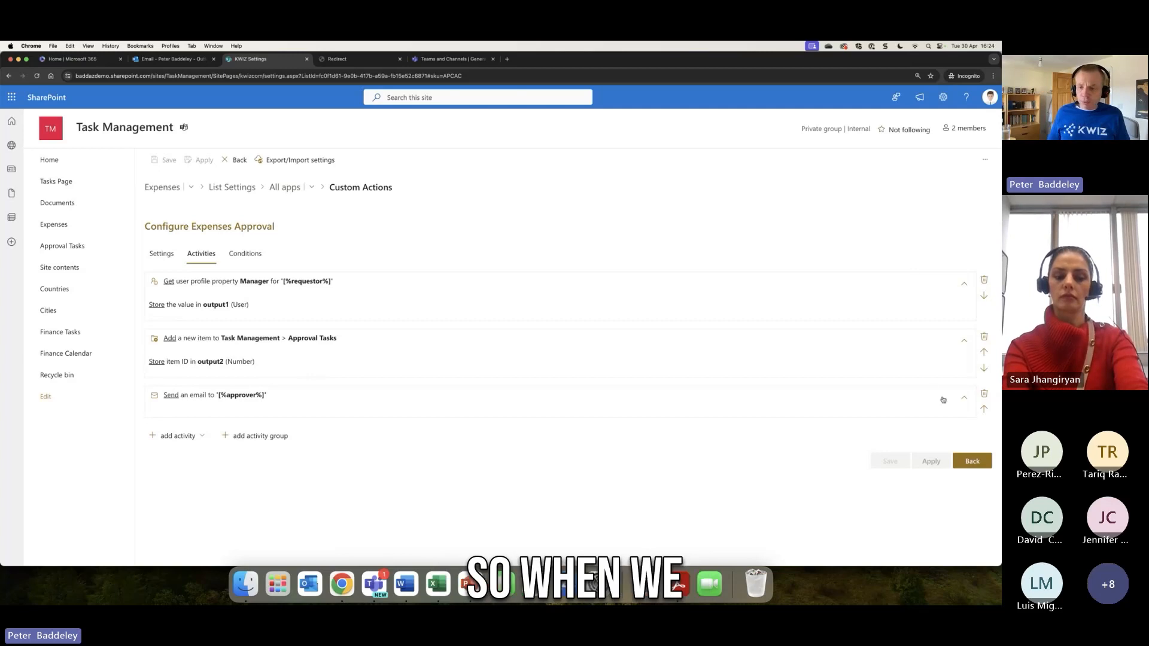
{"action": "left_click", "coordinate": [195, 435]}
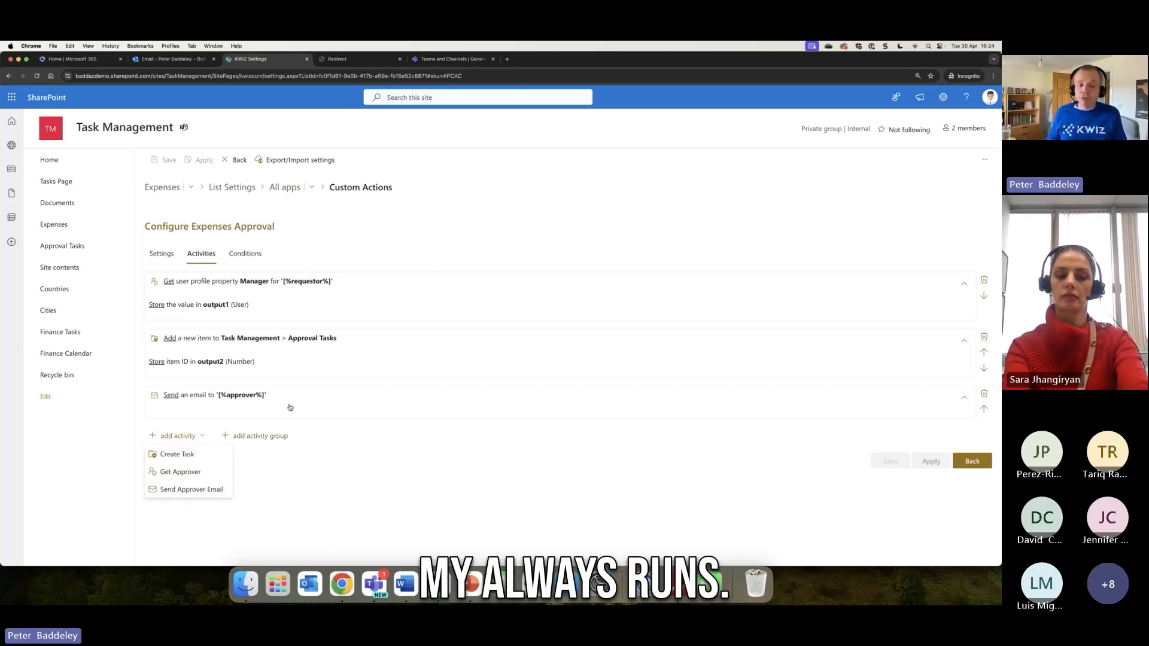
{"action": "left_click", "coordinate": [476, 197]}
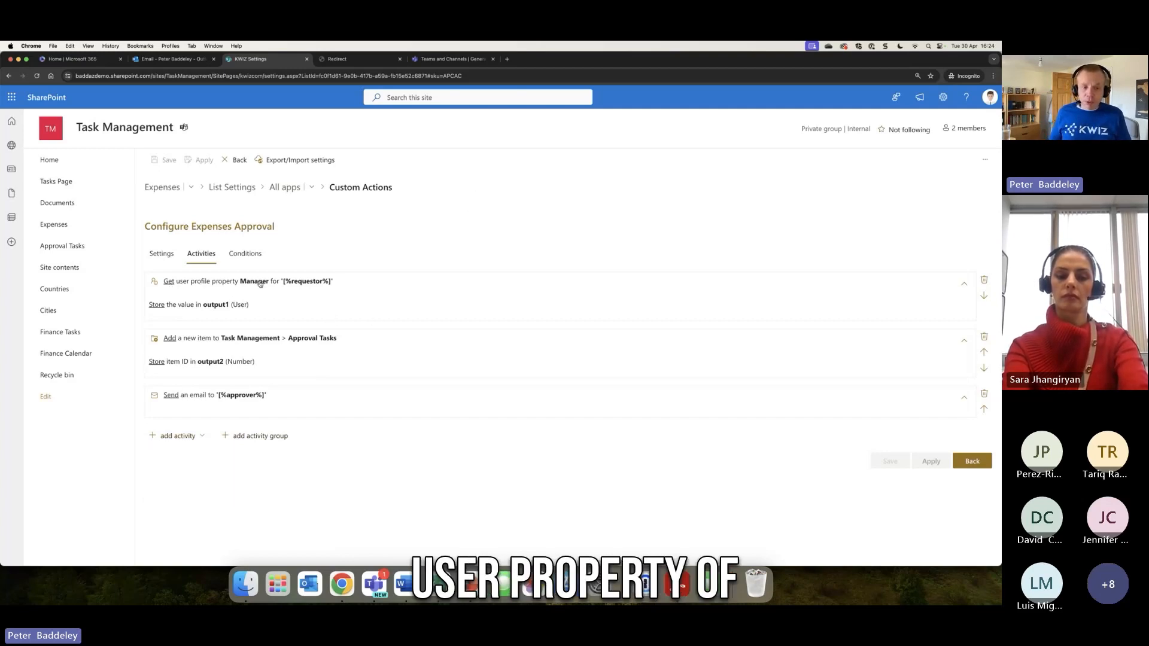
- Expand the Get Approver activity and inspect its requestor variable, the item system property tokens and the output variable, cancelling any edits
{"action": "left_click", "coordinate": [311, 286]}
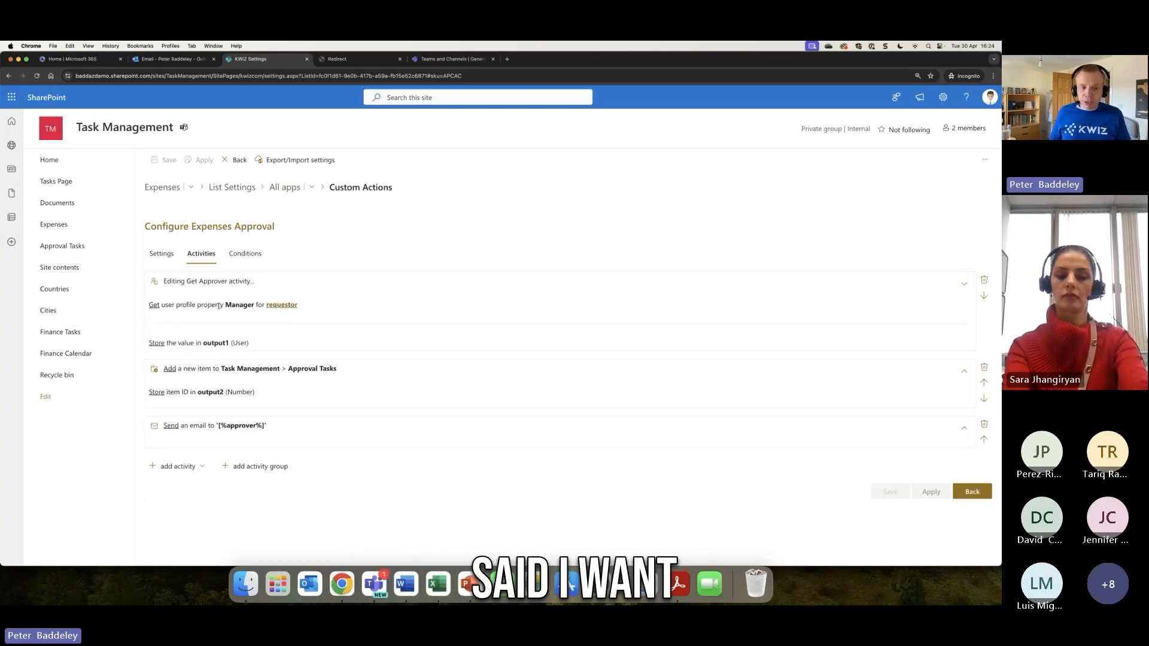
{"action": "left_click", "coordinate": [282, 307]}
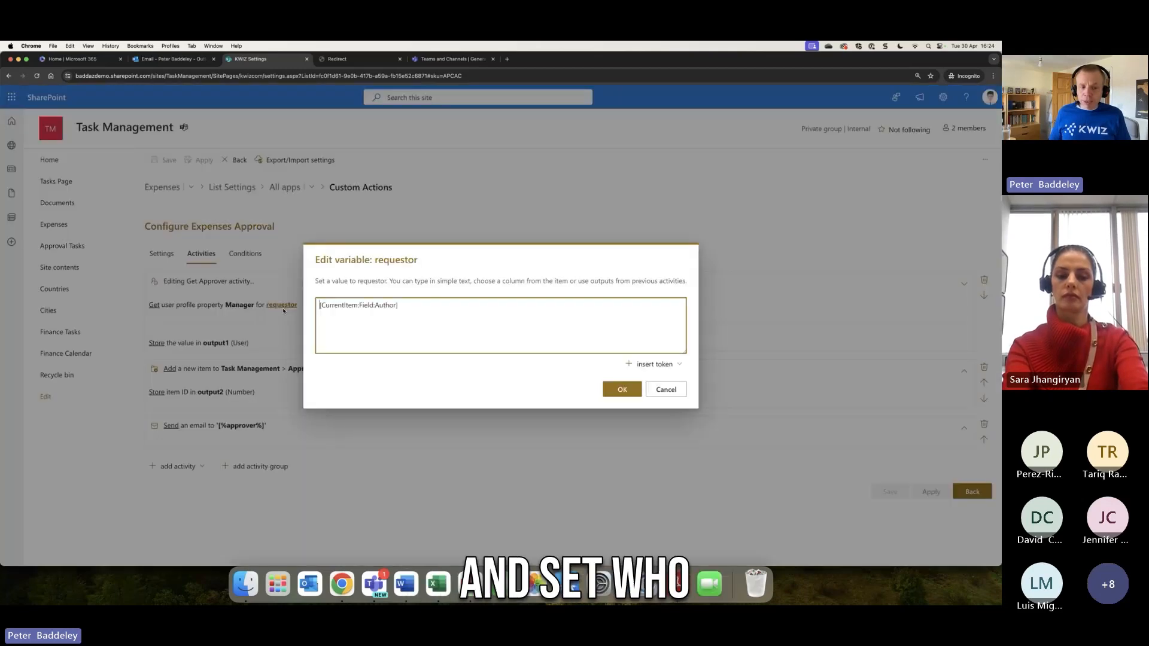
{"action": "left_click_drag", "start_coordinate": [418, 311], "coordinate": [359, 306]}
{"action": "left_click", "coordinate": [456, 325]}
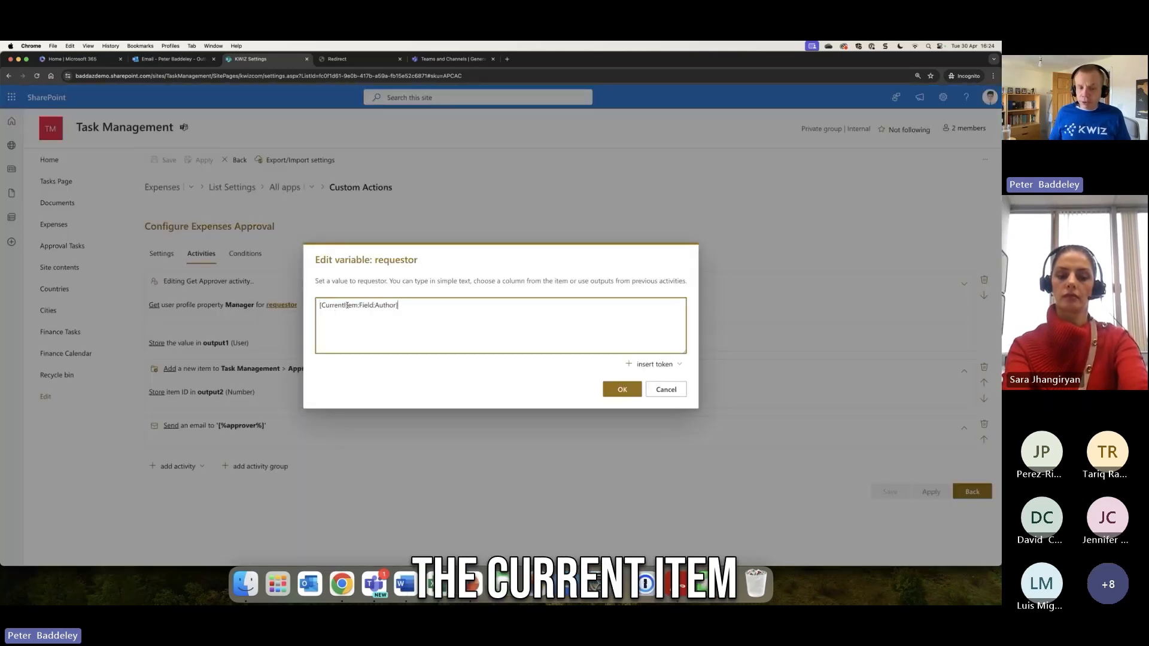
{"action": "left_click", "coordinate": [654, 364]}
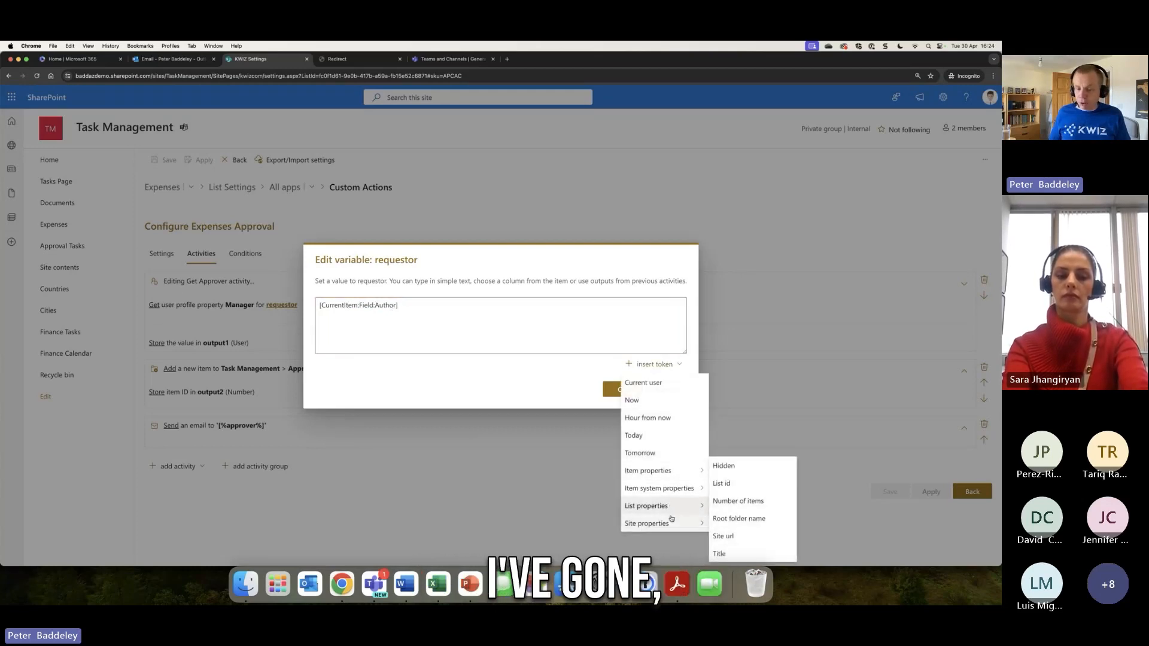
{"action": "mouse_move", "coordinate": [677, 474]}
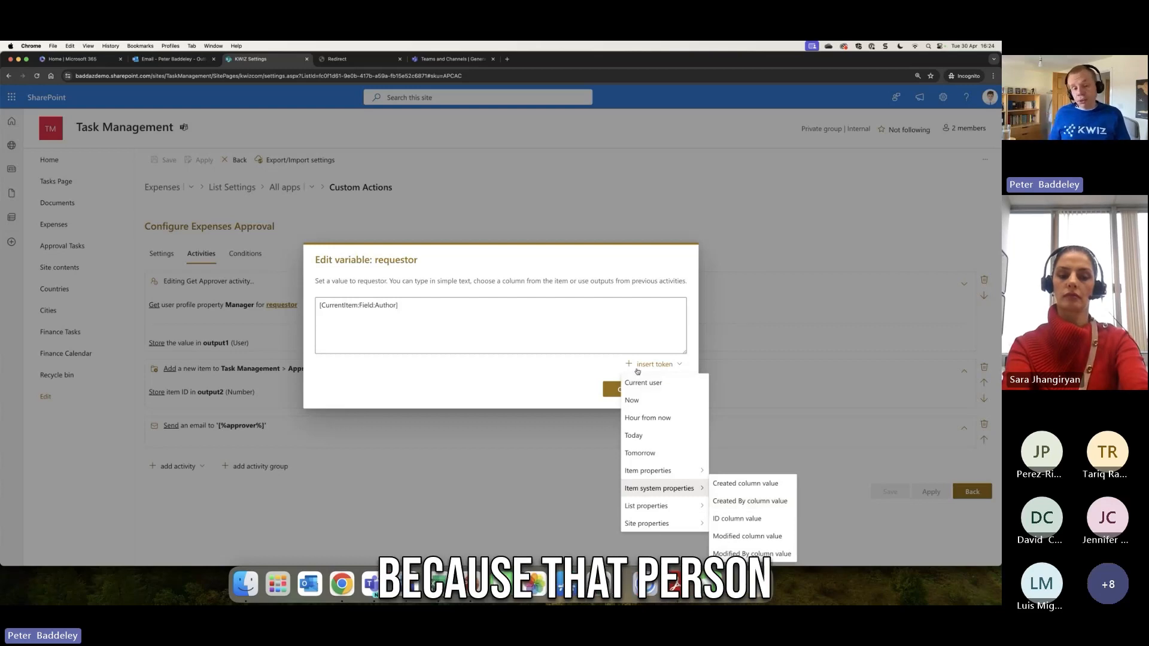
{"action": "left_click", "coordinate": [741, 502]}
{"action": "left_click", "coordinate": [668, 390]}
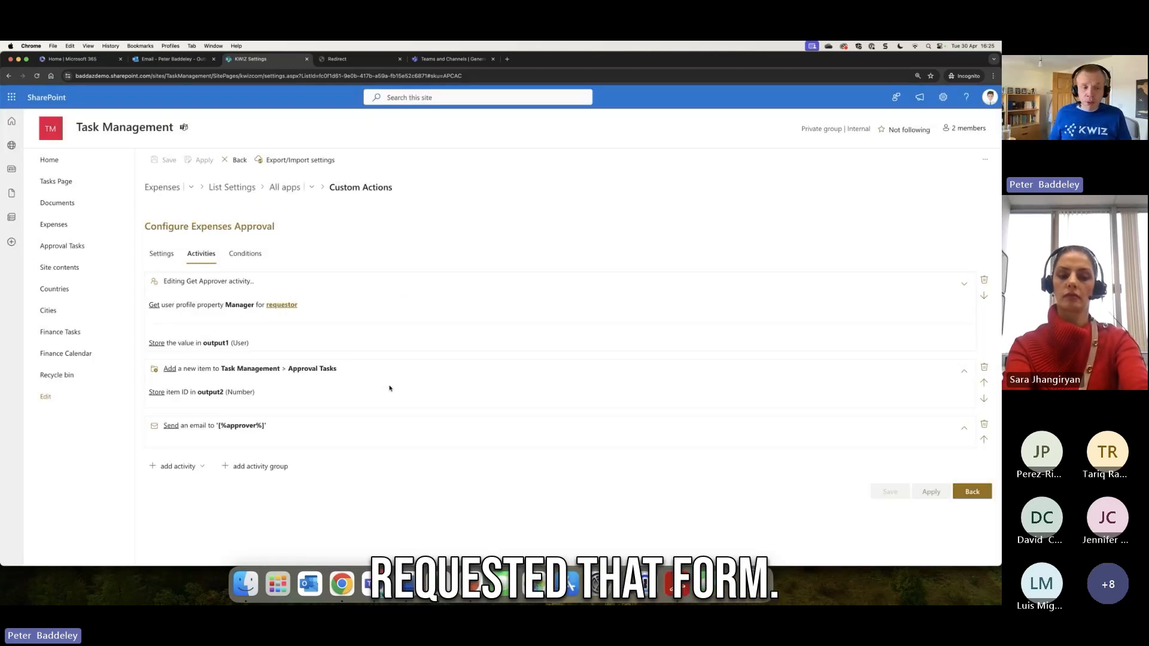
{"action": "double_click", "coordinate": [224, 343]}
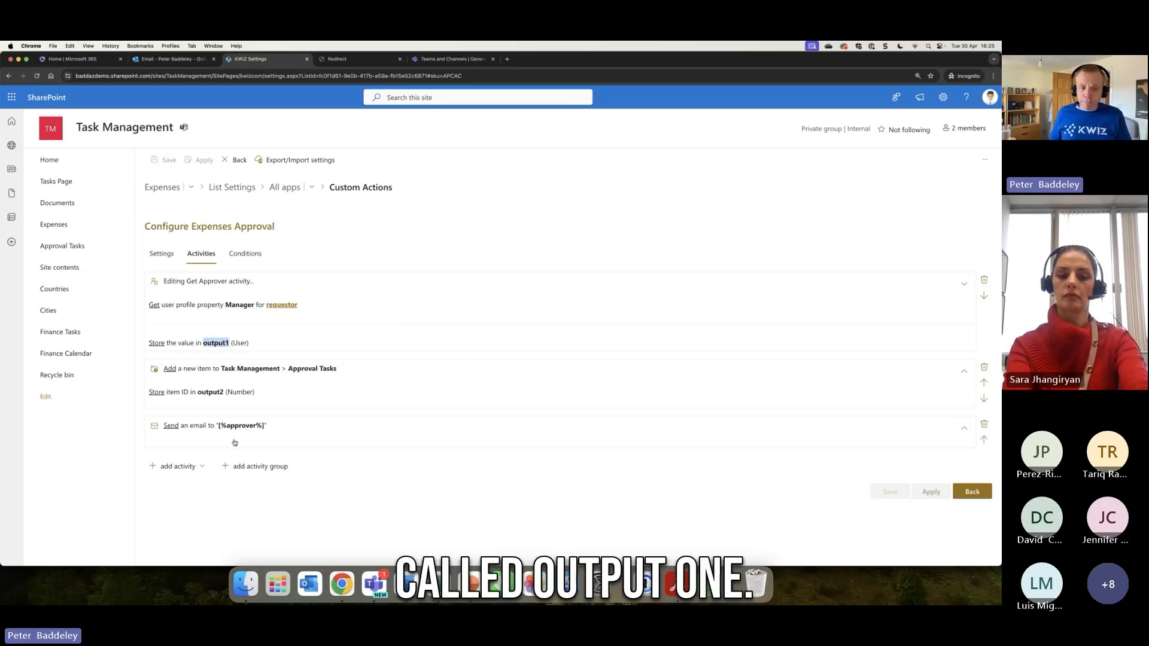
- Expand the Create Task activity and inspect the name variable in its Title and the Due Date expression
{"action": "left_click", "coordinate": [170, 392]}
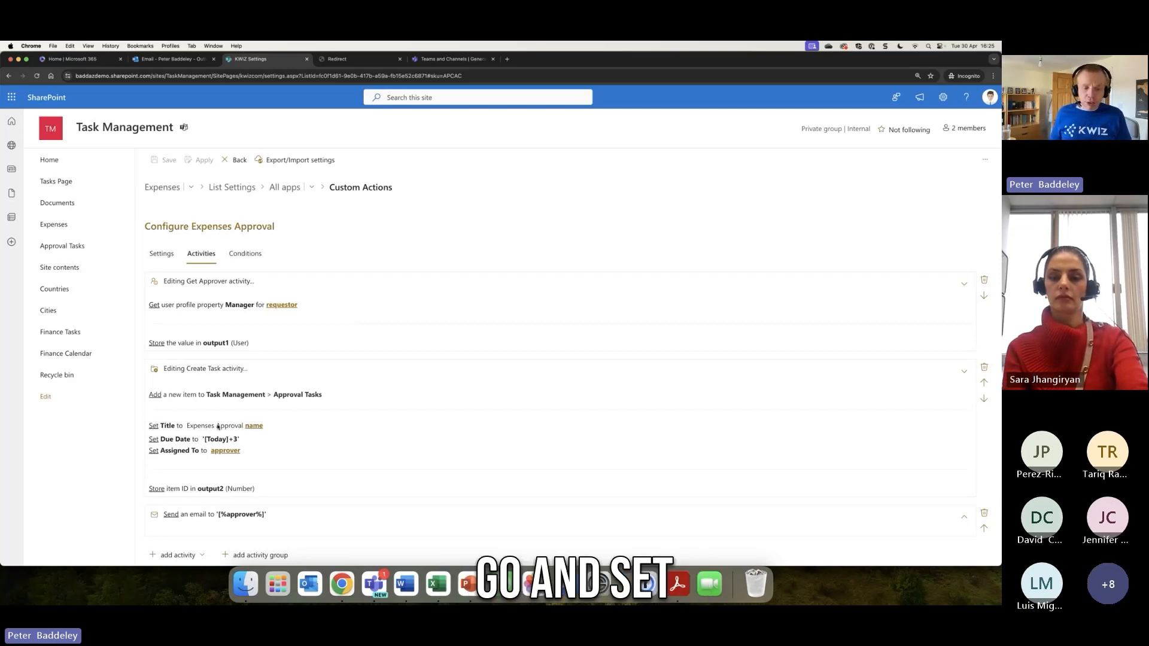
{"action": "left_click", "coordinate": [252, 427]}
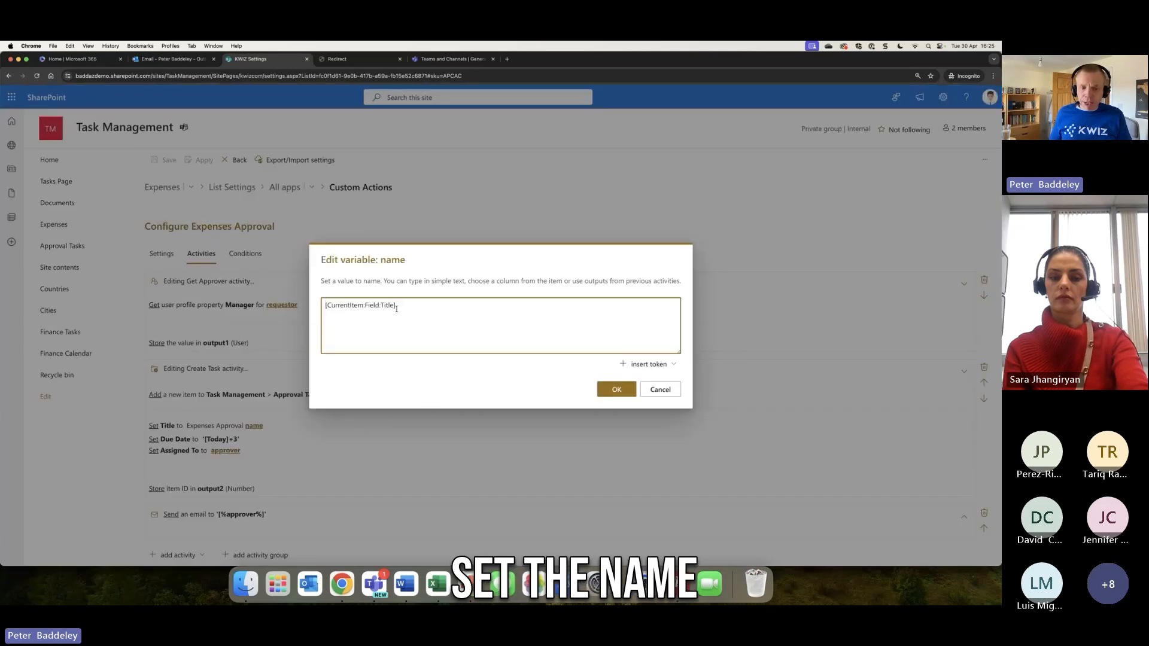
{"action": "key", "text": "super+a"}
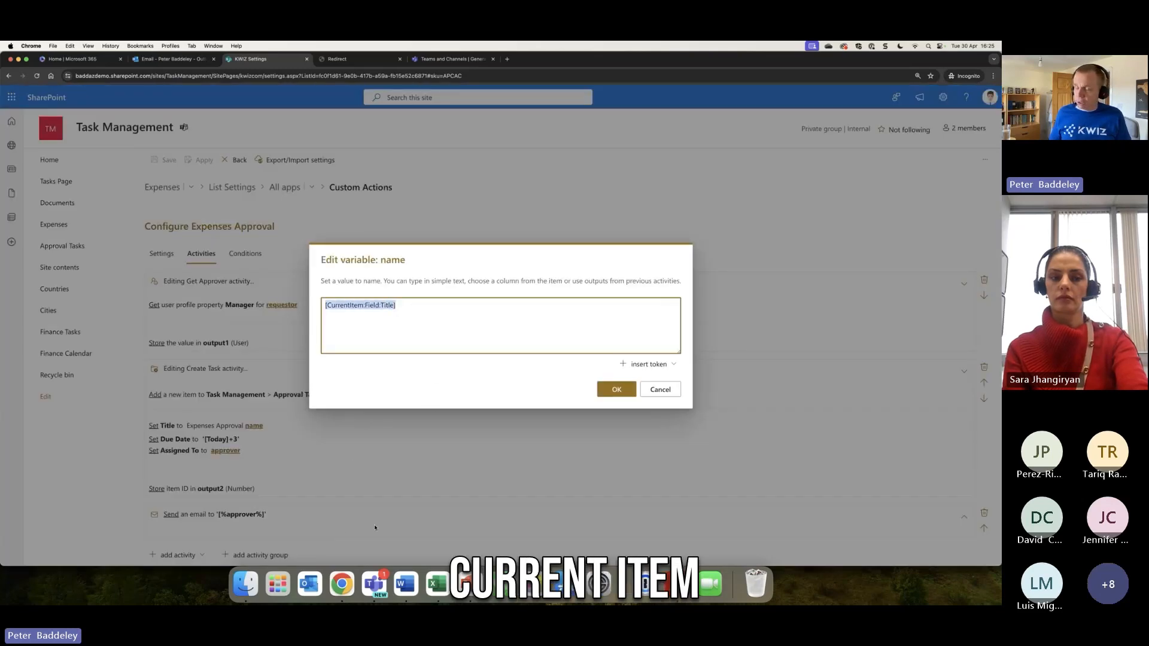
{"action": "left_click", "coordinate": [660, 389]}
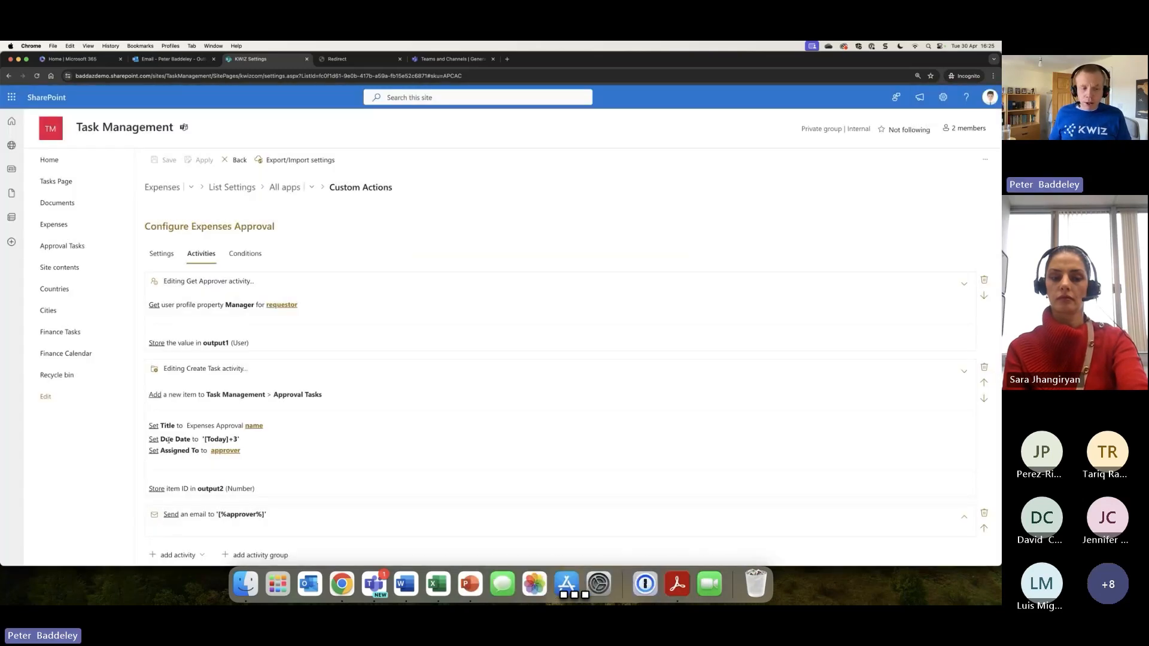
{"action": "left_click_drag", "start_coordinate": [168, 440], "coordinate": [240, 440]}
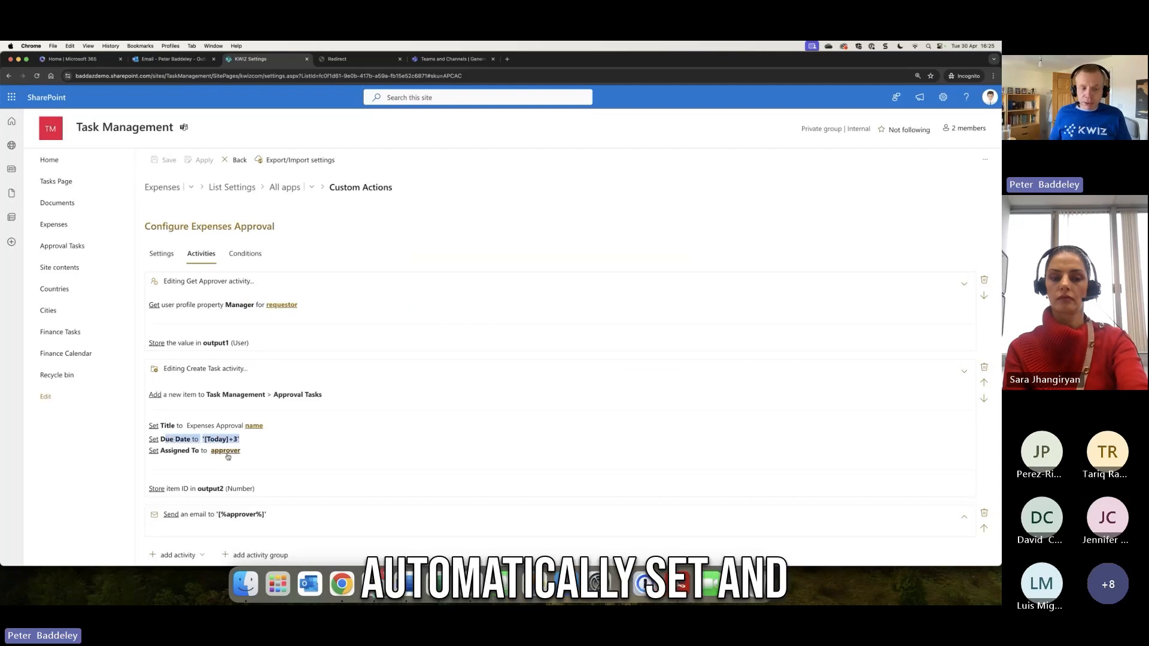
- Inspect the approver variable used for Assigned To and the token for output from a previous activity, then cancel
{"action": "left_click", "coordinate": [227, 451]}
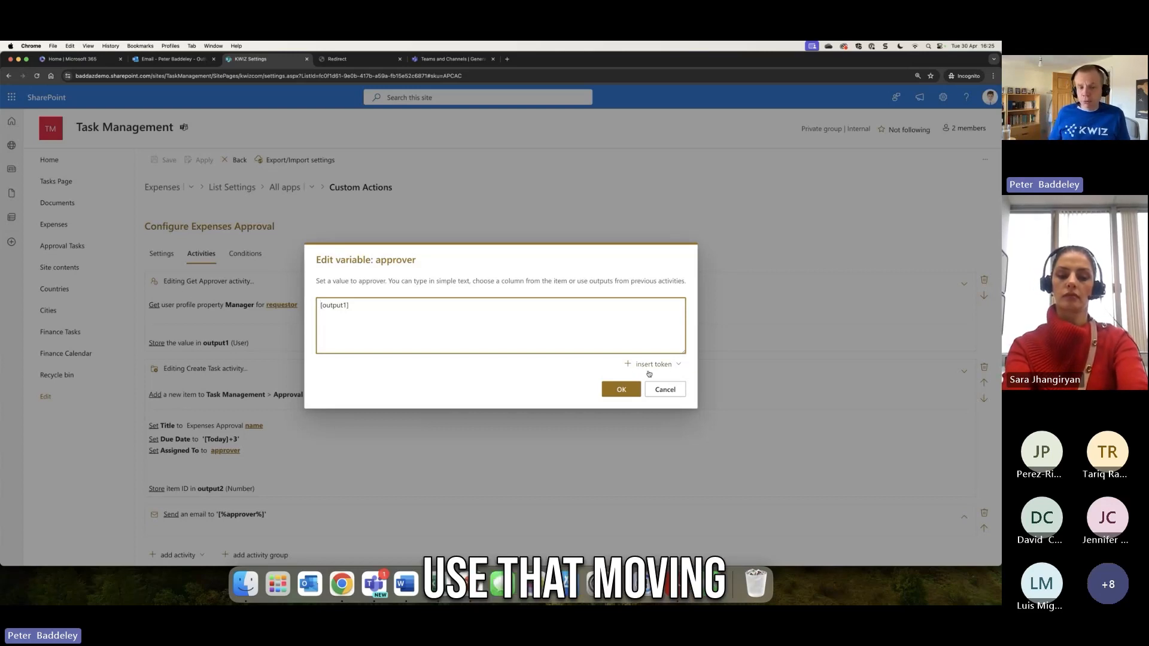
{"action": "left_click", "coordinate": [674, 369]}
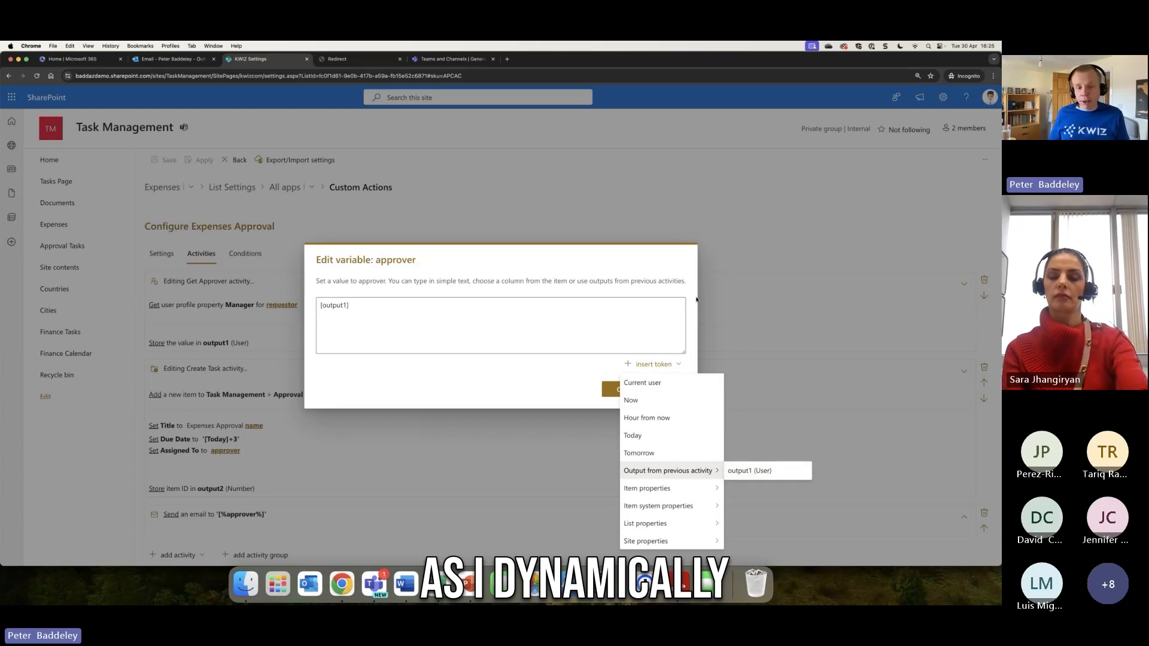
{"action": "left_click", "coordinate": [667, 272]}
{"action": "left_click", "coordinate": [675, 392]}
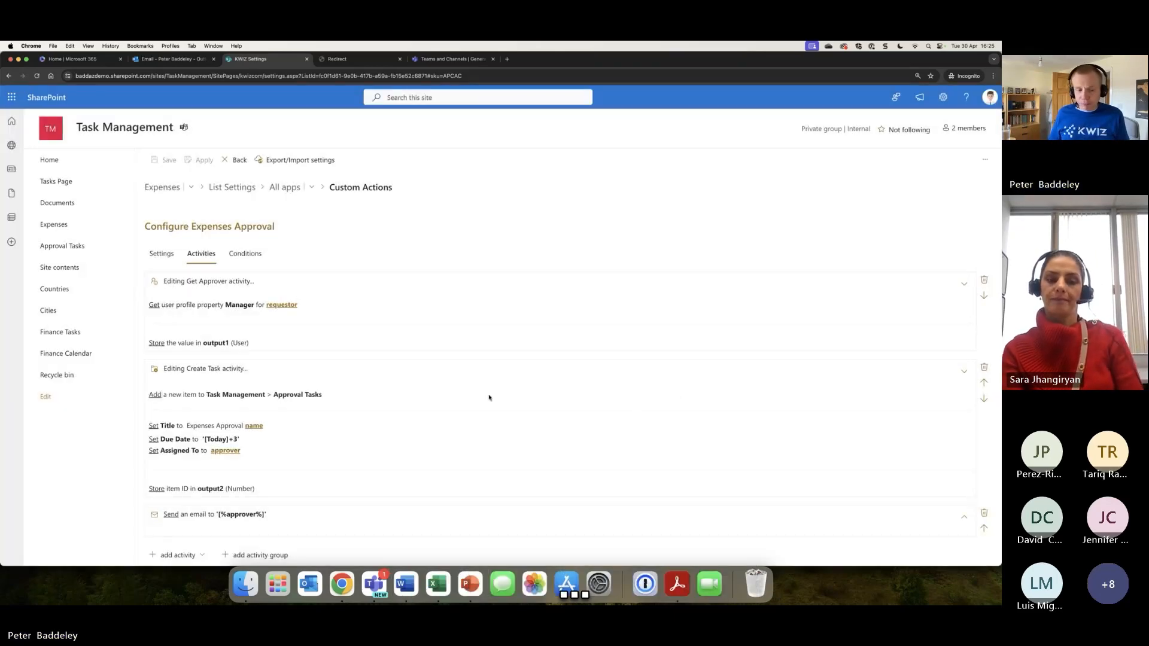
- Expand the Send Approver Email activity and inspect its approver recipient variable and the requestor variable in the body
{"action": "scroll", "coordinate": [355, 476], "scroll_direction": "down", "scroll_amount": 2}
{"action": "left_click", "coordinate": [357, 477]}
{"action": "scroll", "coordinate": [297, 468], "scroll_direction": "down", "scroll_amount": 2}
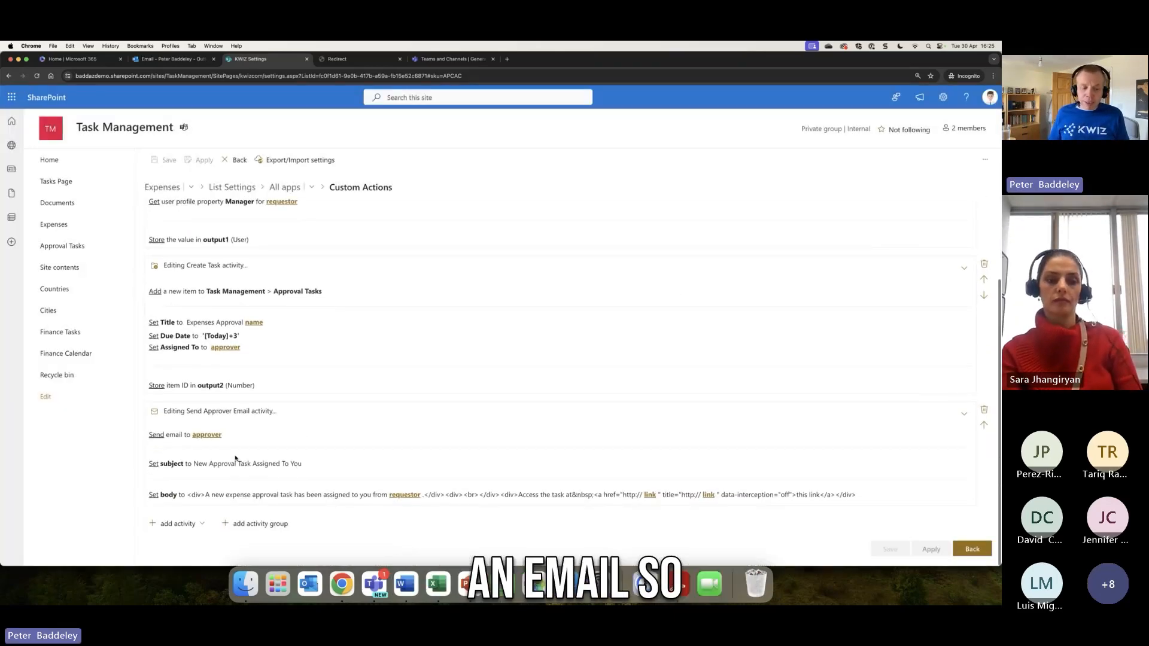
{"action": "left_click", "coordinate": [210, 438]}
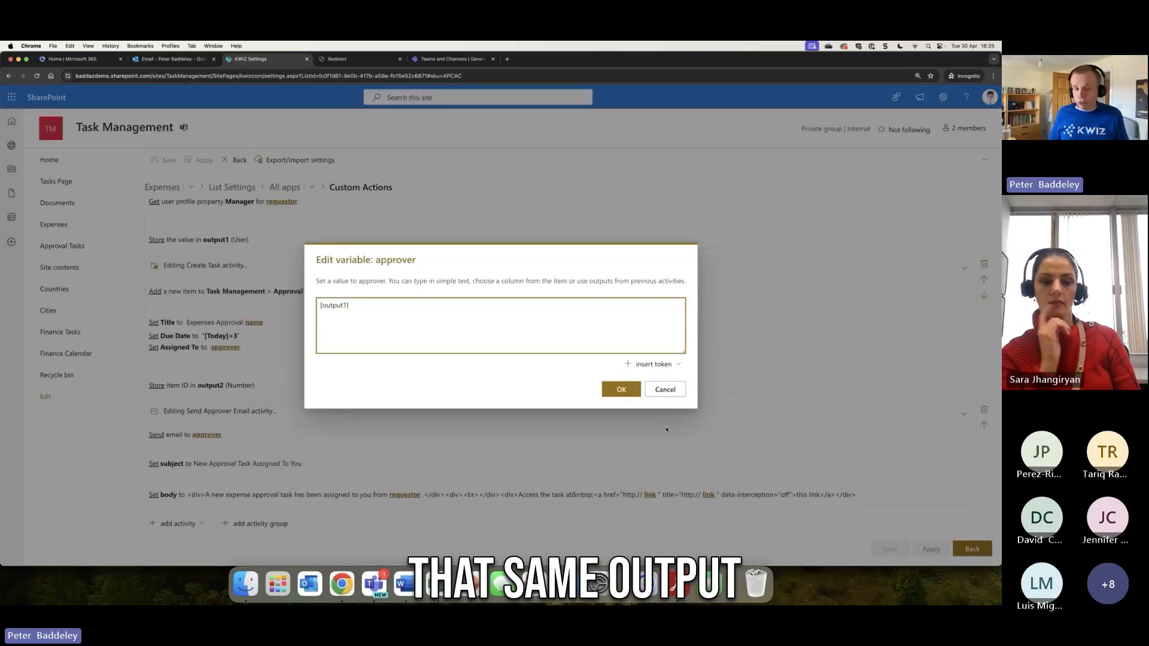
{"action": "left_click", "coordinate": [661, 391]}
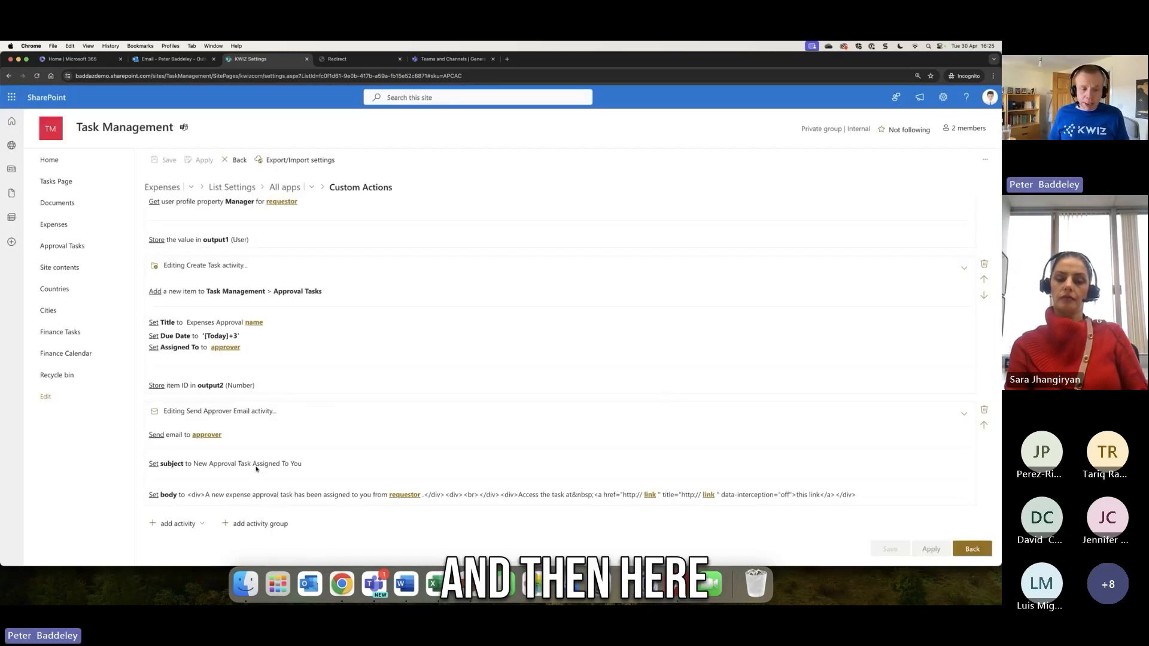
{"action": "left_click", "coordinate": [392, 495]}
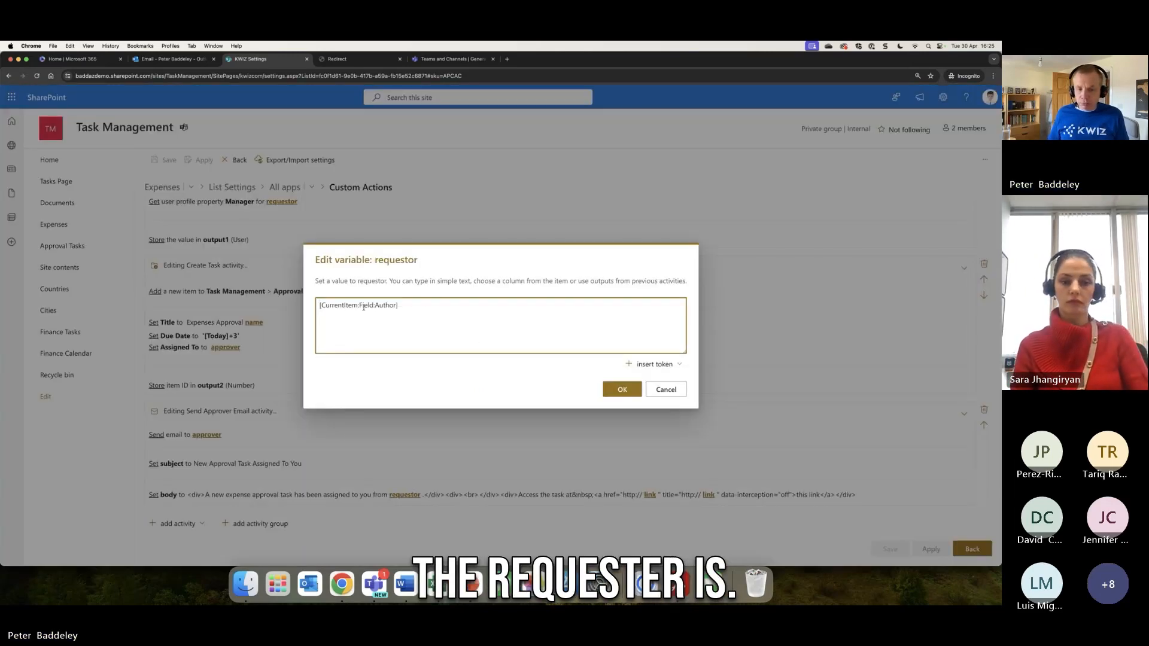
{"action": "left_click", "coordinate": [668, 391]}
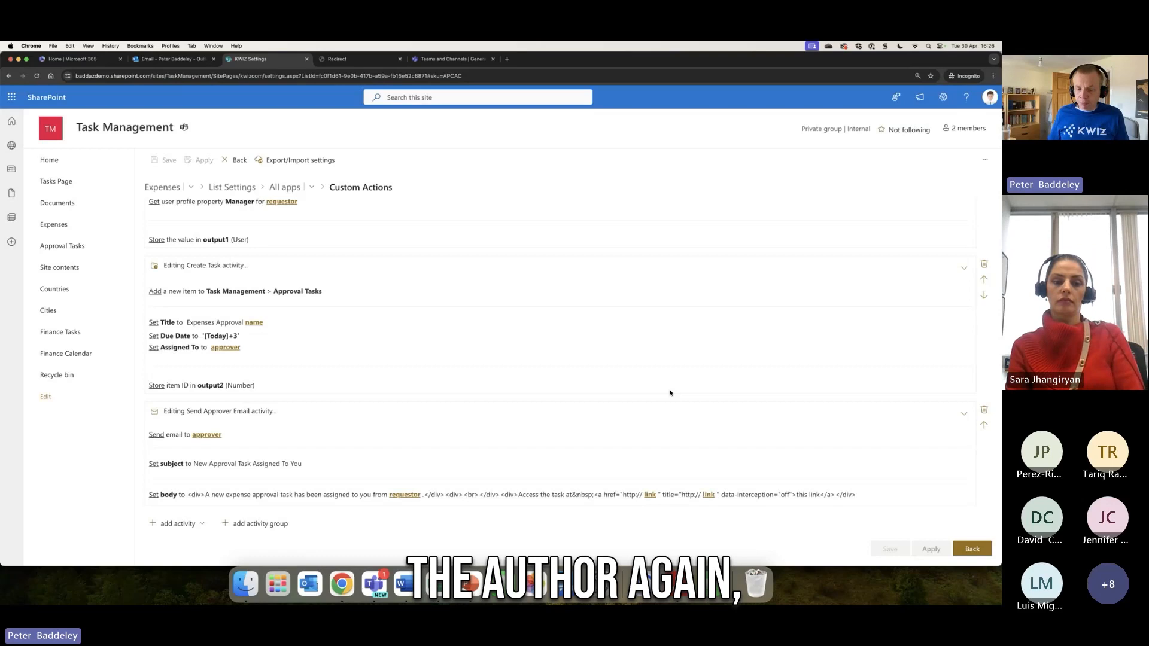
- Inspect the email body's link variable, including the task form address and the ID token at its end, and cancel
{"action": "left_click", "coordinate": [650, 495]}
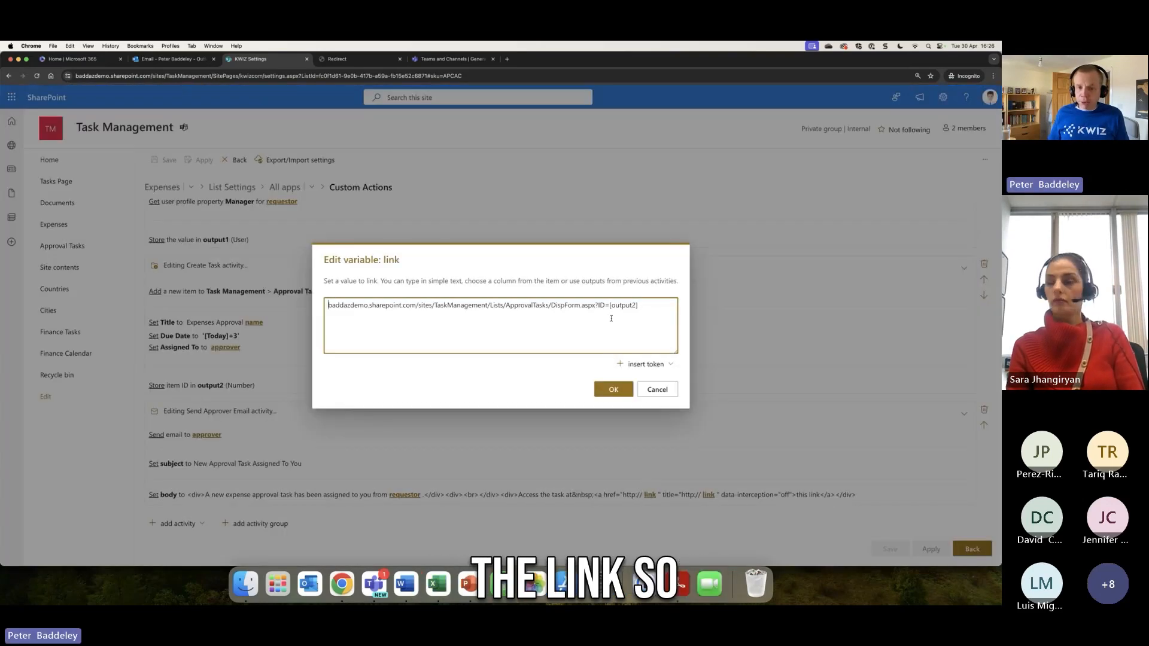
{"action": "left_click_drag", "start_coordinate": [610, 305], "coordinate": [340, 307]}
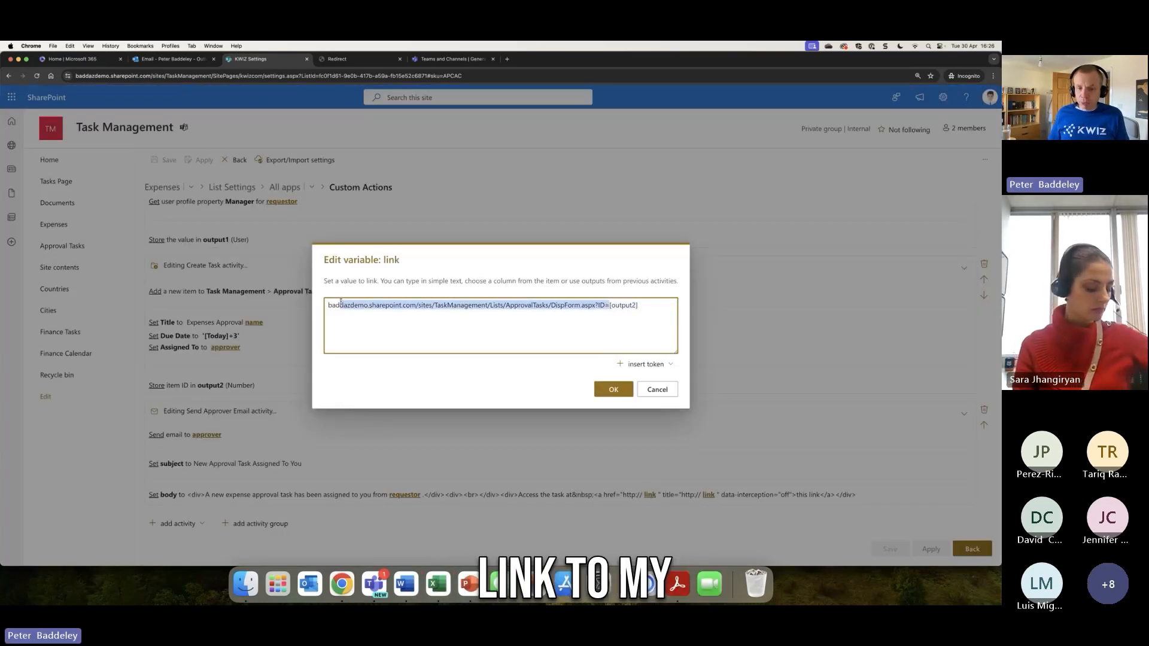
{"action": "left_click_drag", "start_coordinate": [645, 307], "coordinate": [611, 306]}
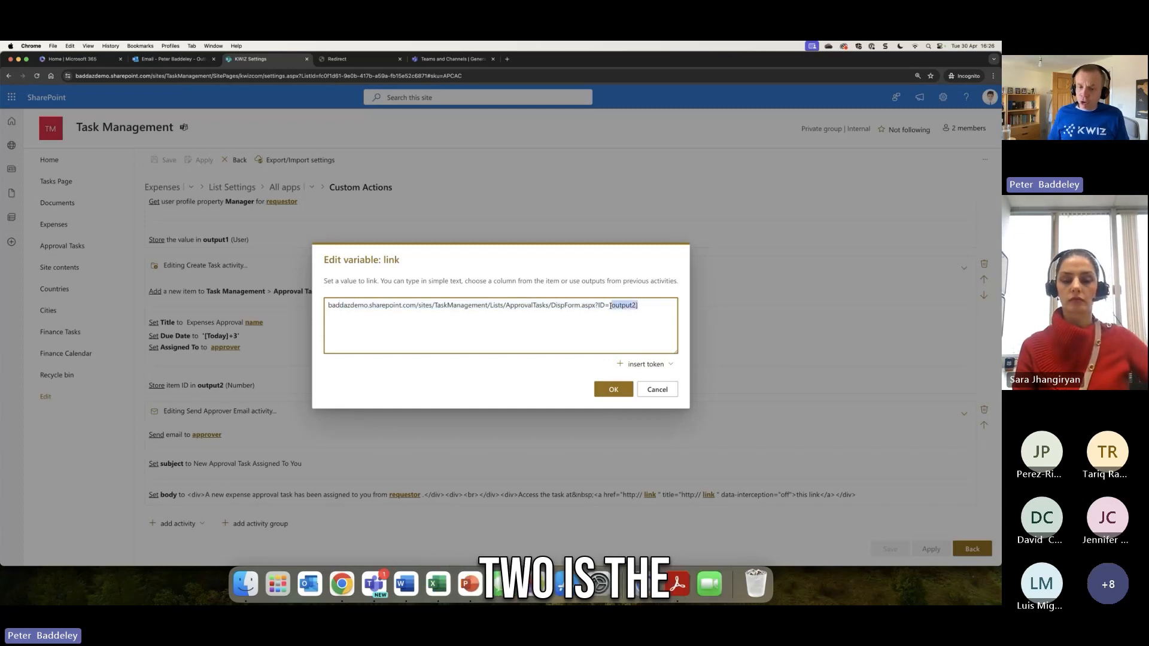
{"action": "left_click", "coordinate": [661, 392]}
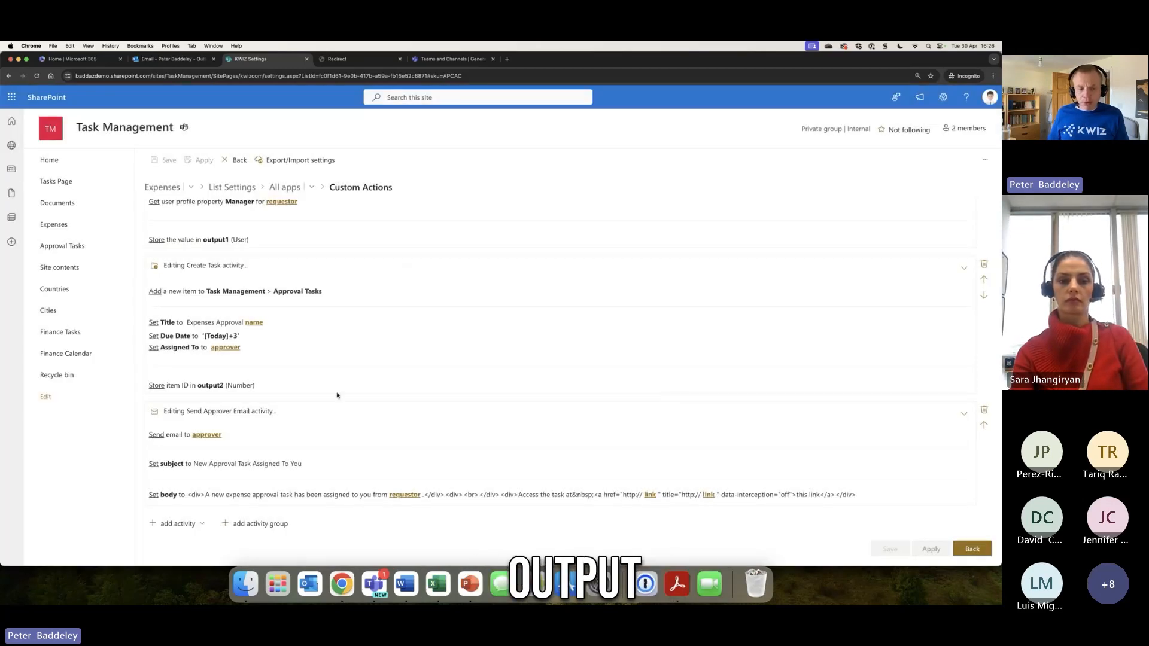
- Collapse the Create Task activity to check its stored item ID, view the approval notification in Outlook, and return to KWIZ Settings
{"action": "left_click", "coordinate": [242, 278]}
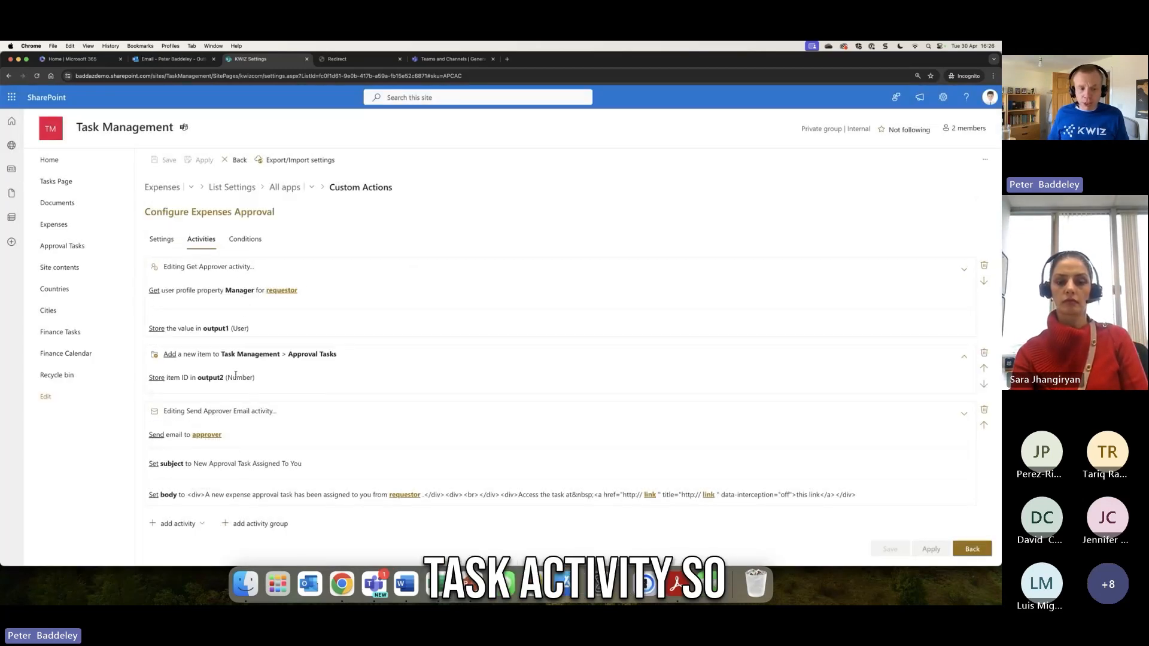
{"action": "left_click_drag", "start_coordinate": [255, 377], "coordinate": [183, 378]}
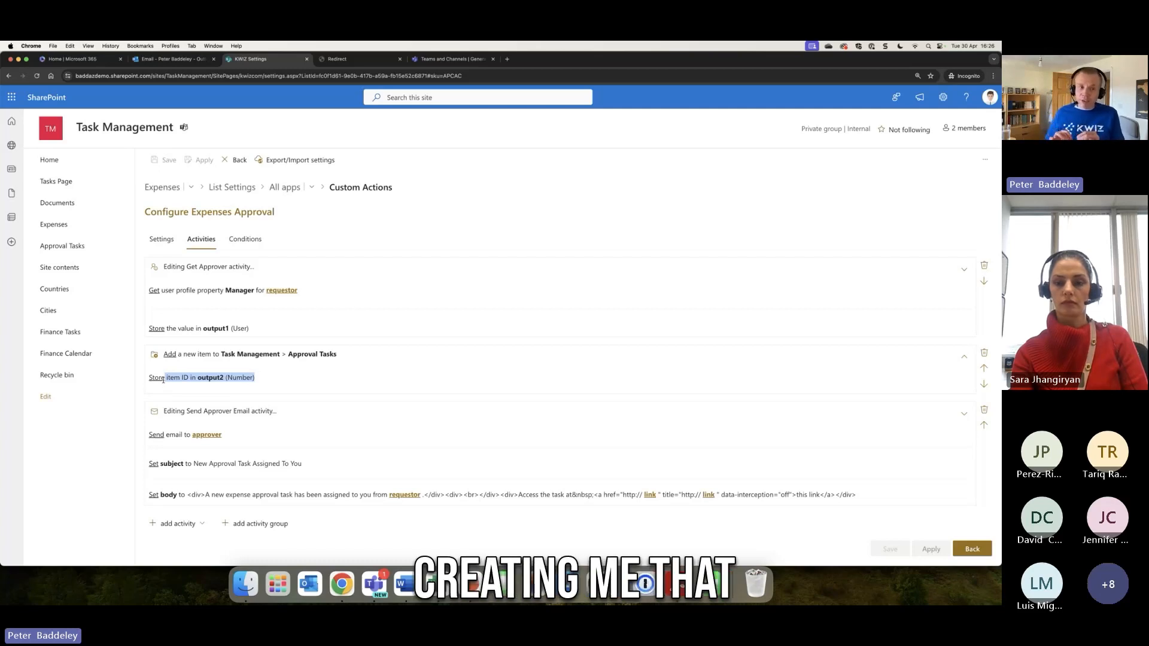
{"action": "left_click", "coordinate": [170, 60]}
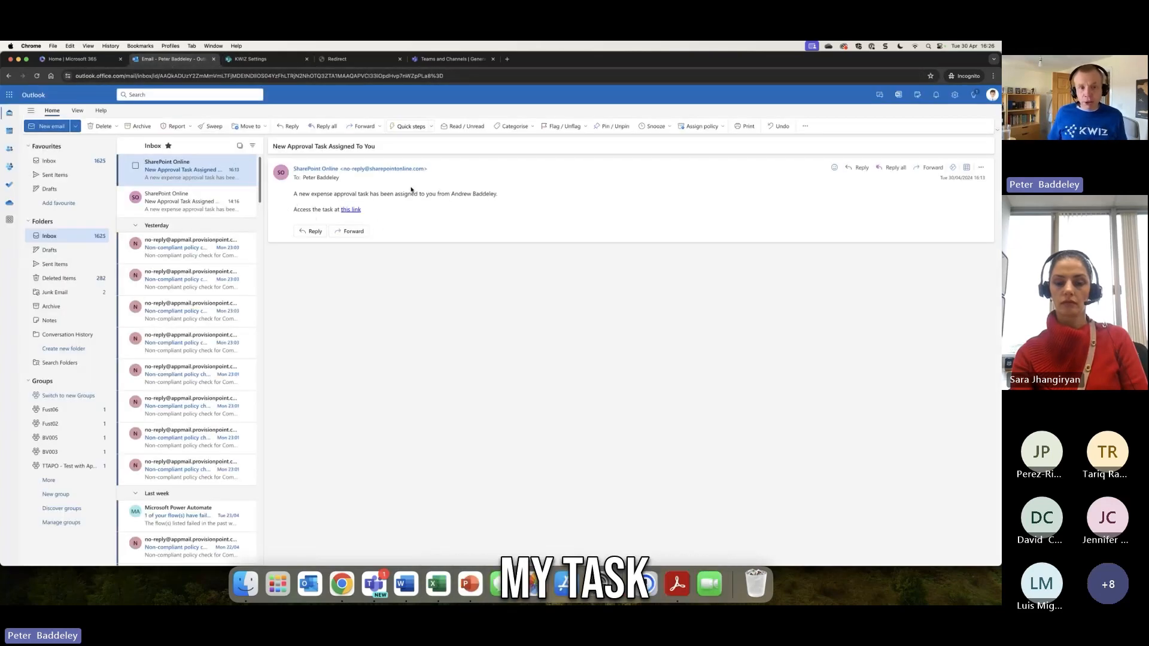
{"action": "left_click", "coordinate": [254, 58]}
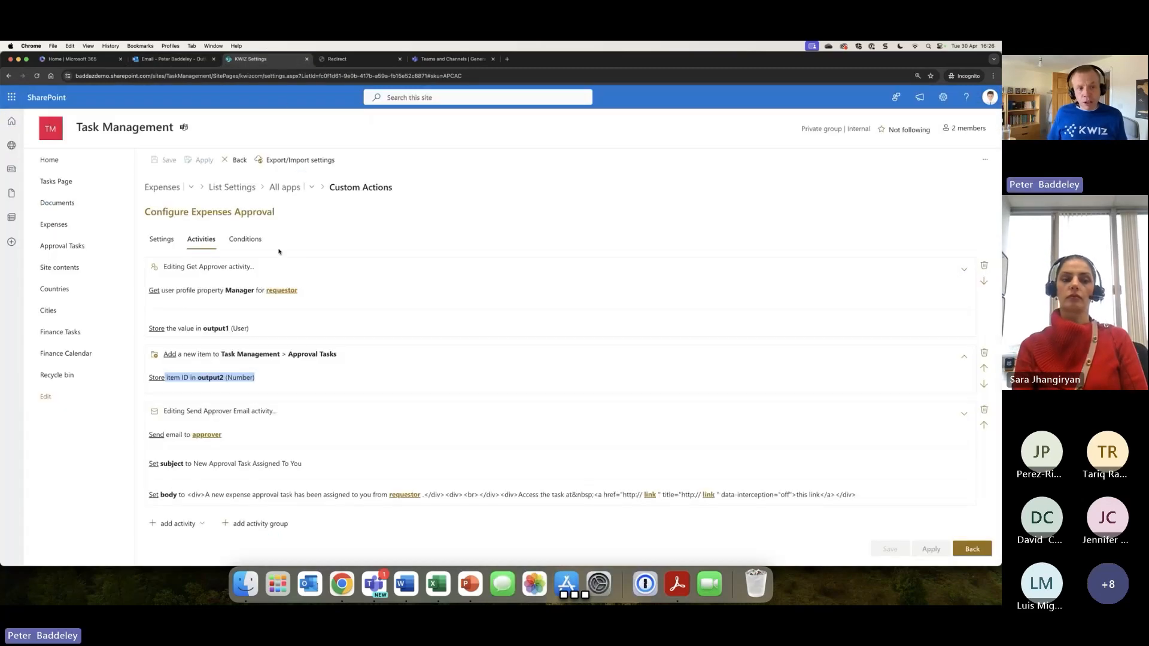
- Leave the Expenses Approval action and start a new scheduled action for the Expenses list to examine its schedule settings
{"action": "left_click", "coordinate": [239, 160]}
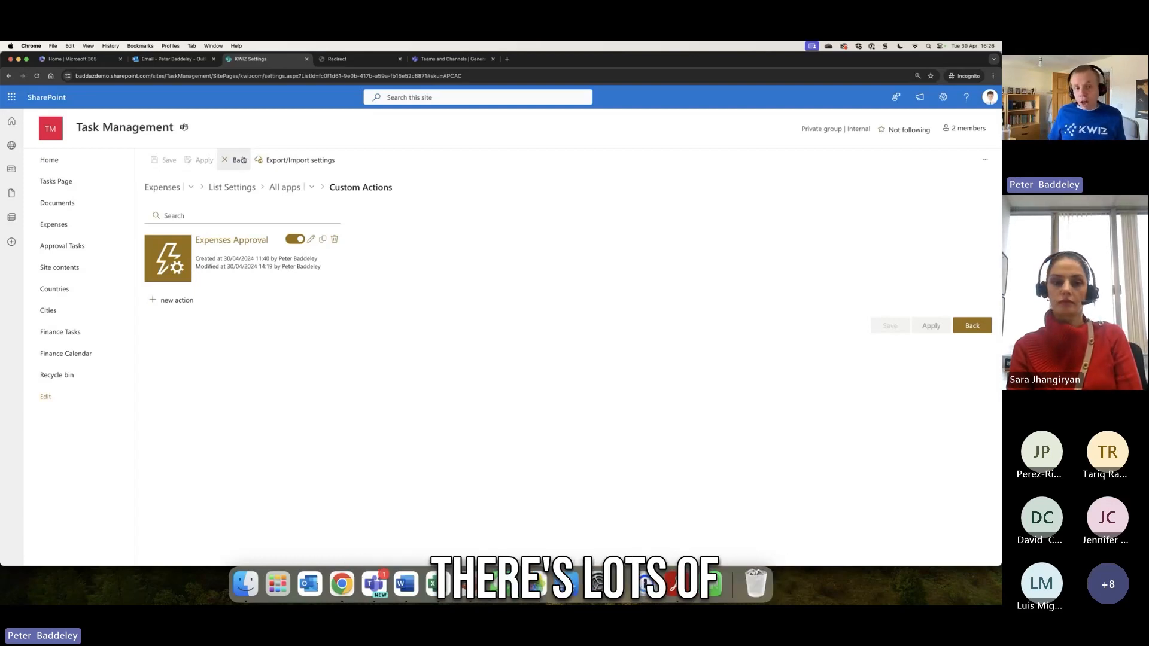
{"action": "left_click", "coordinate": [243, 160]}
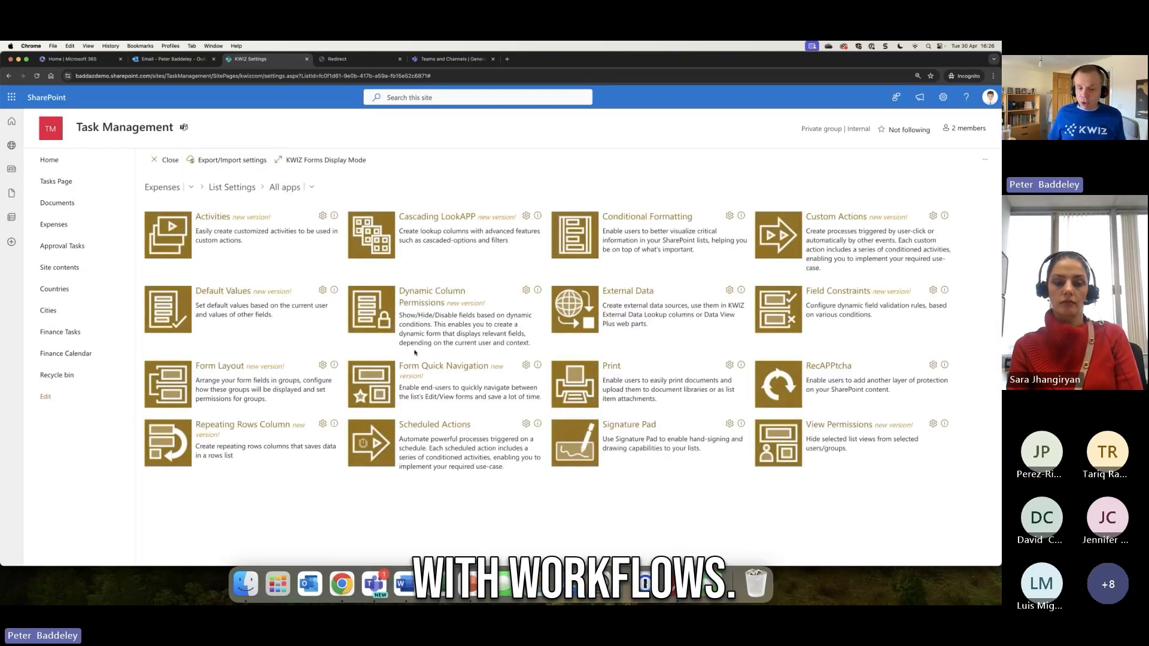
{"action": "left_click", "coordinate": [435, 425]}
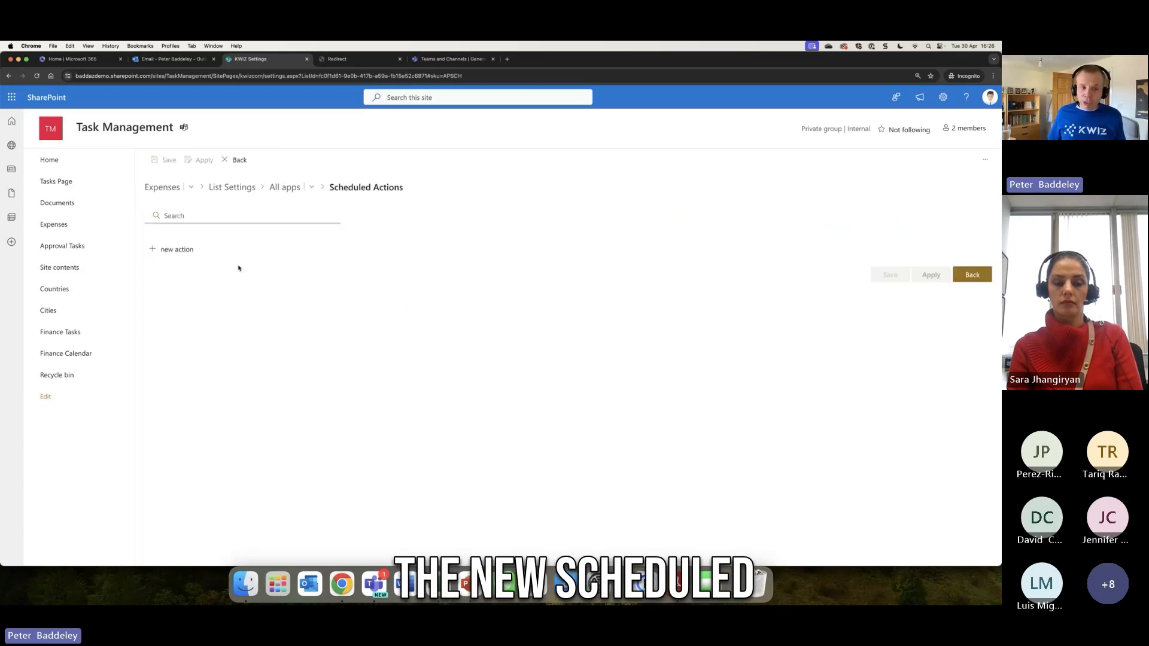
{"action": "left_click", "coordinate": [177, 249]}
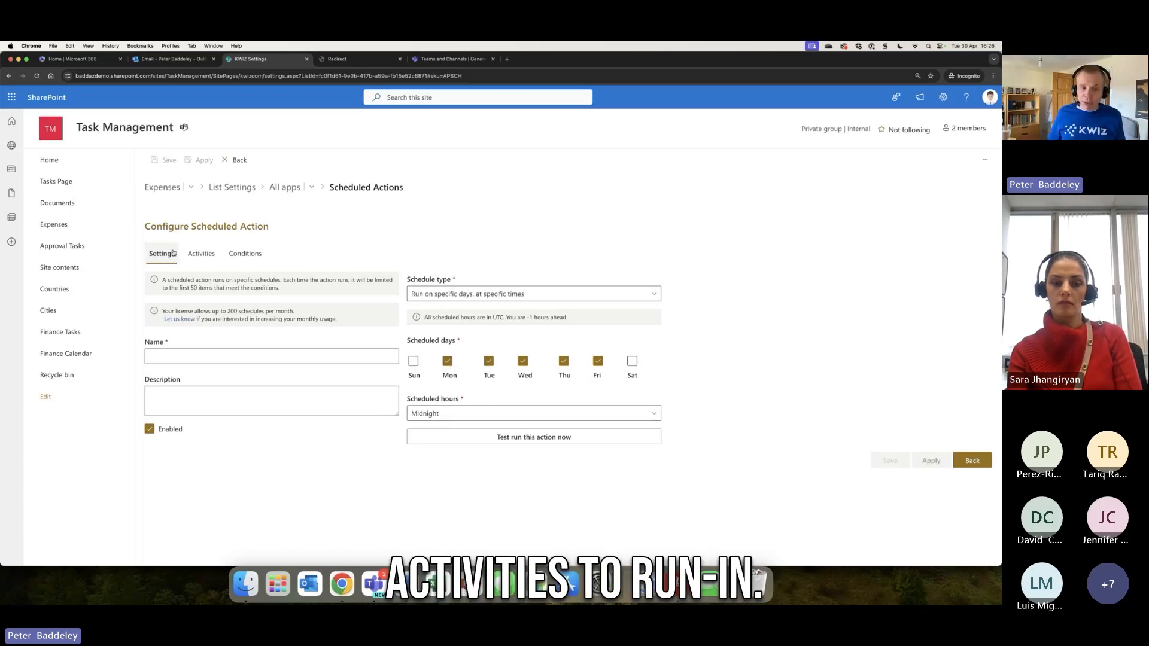
- Check which activities can be added to the scheduled action, and return to the apps overview without saving
{"action": "left_click", "coordinate": [203, 259]}
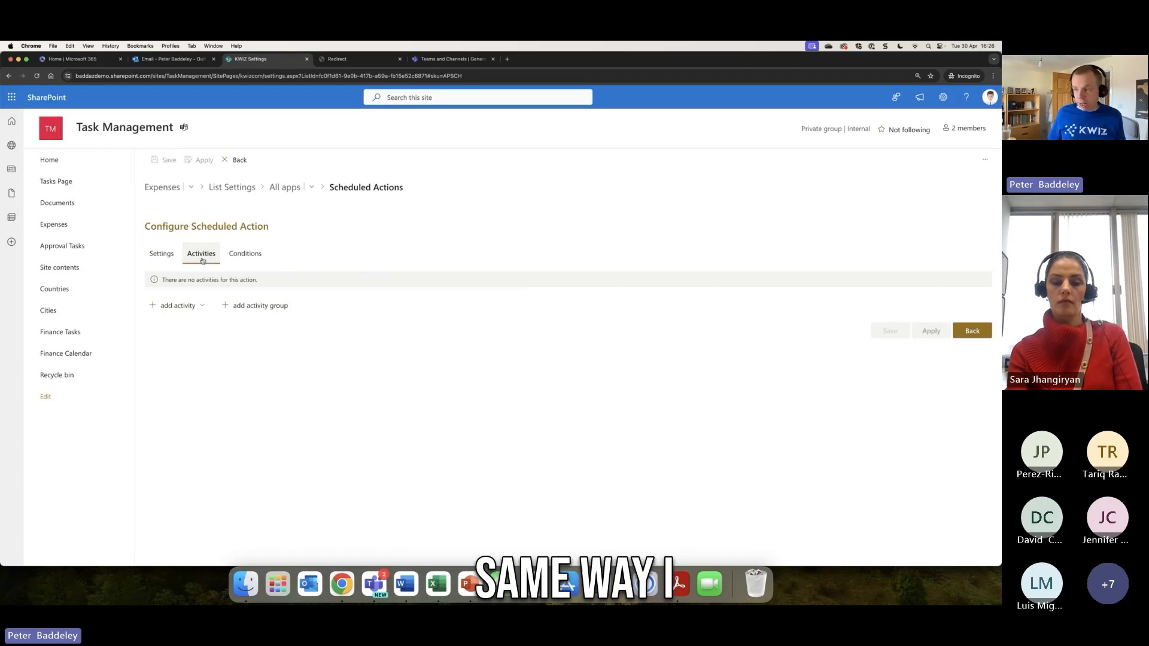
{"action": "left_click", "coordinate": [196, 309]}
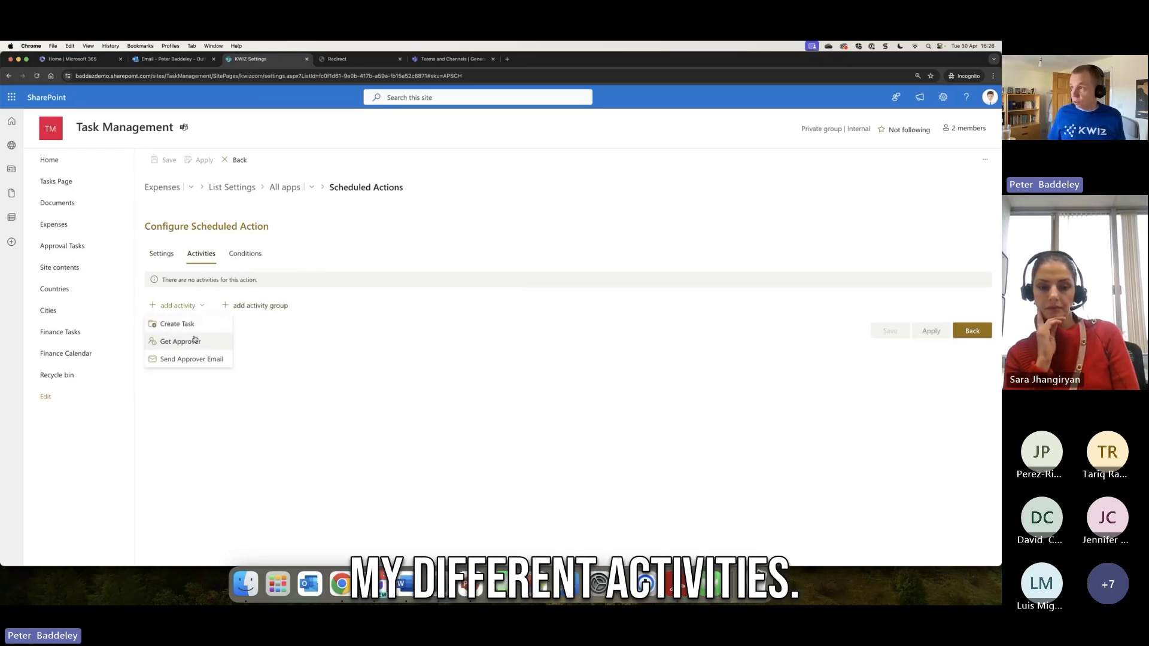
{"action": "left_click", "coordinate": [243, 161]}
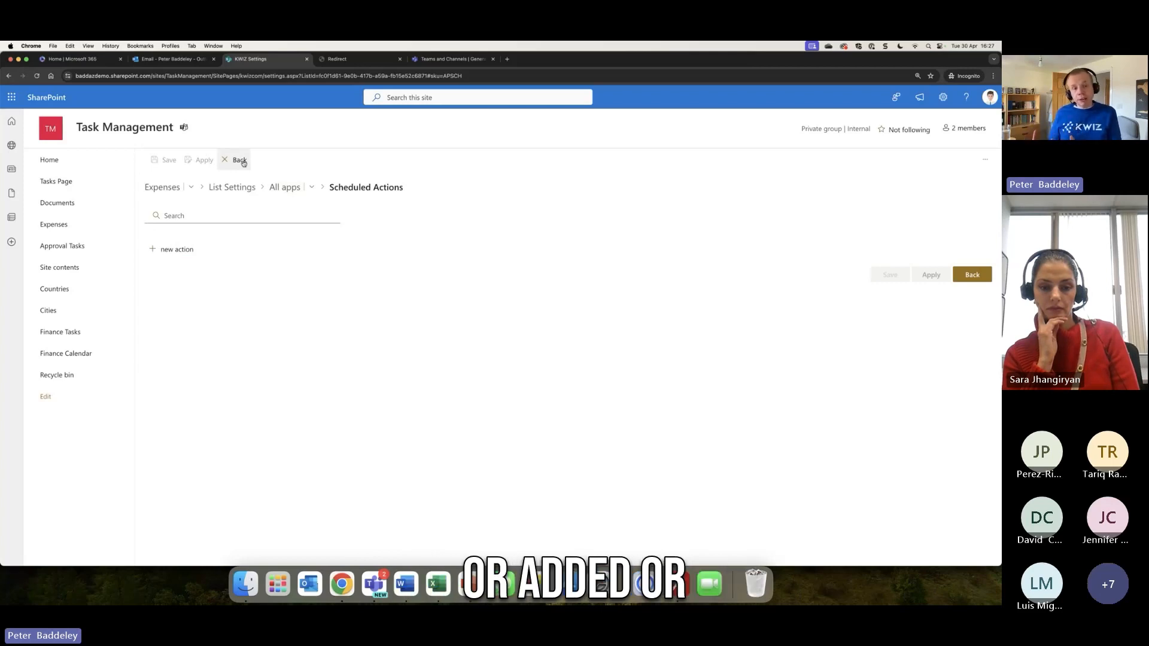
{"action": "left_click", "coordinate": [240, 161]}
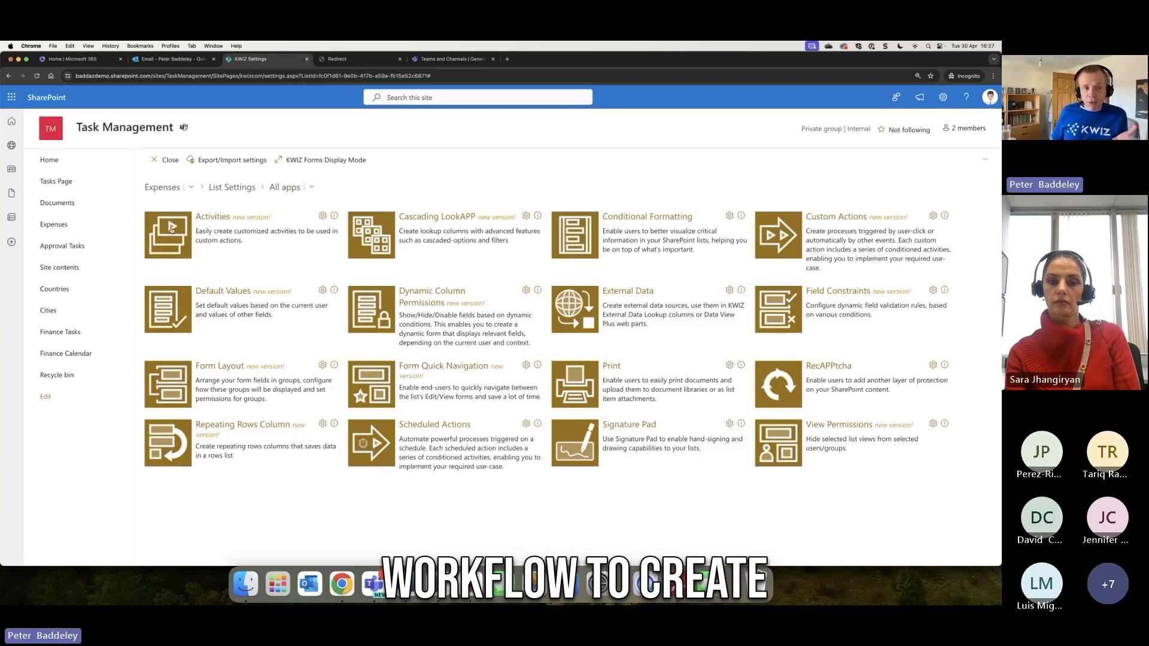
- Open the Task Management home page and compare the Complete and Pending groups of Approval Tasks, ending on Pending
{"action": "left_click", "coordinate": [102, 160]}
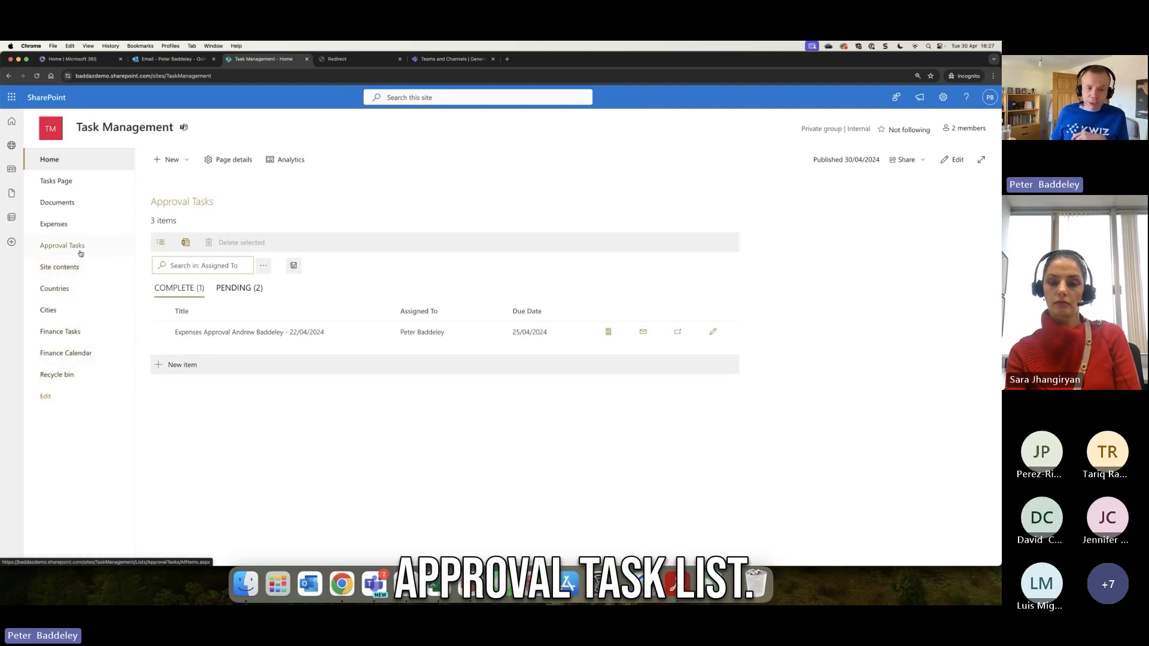
{"action": "left_click", "coordinate": [227, 288]}
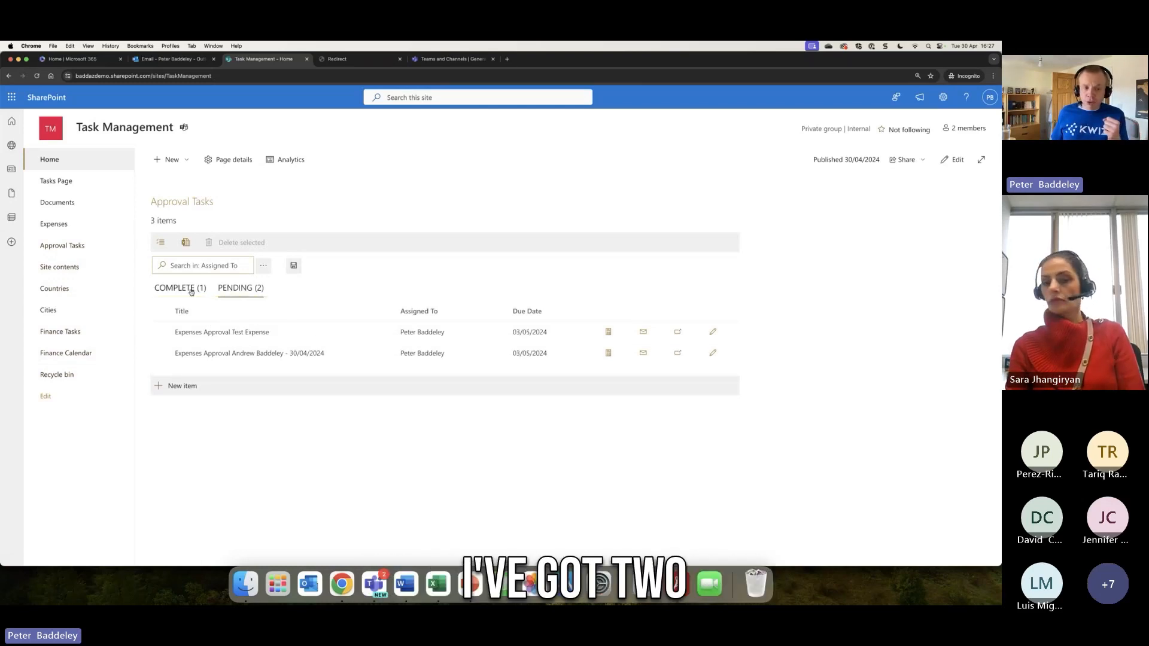
{"action": "left_click", "coordinate": [179, 290]}
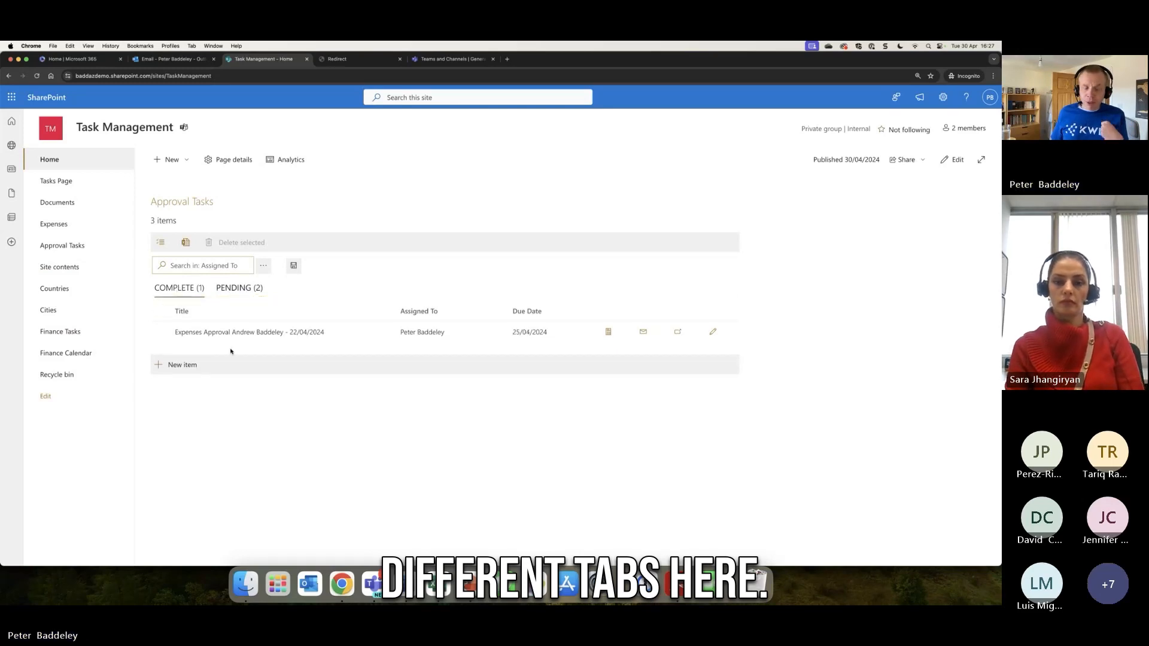
{"action": "left_click", "coordinate": [242, 291]}
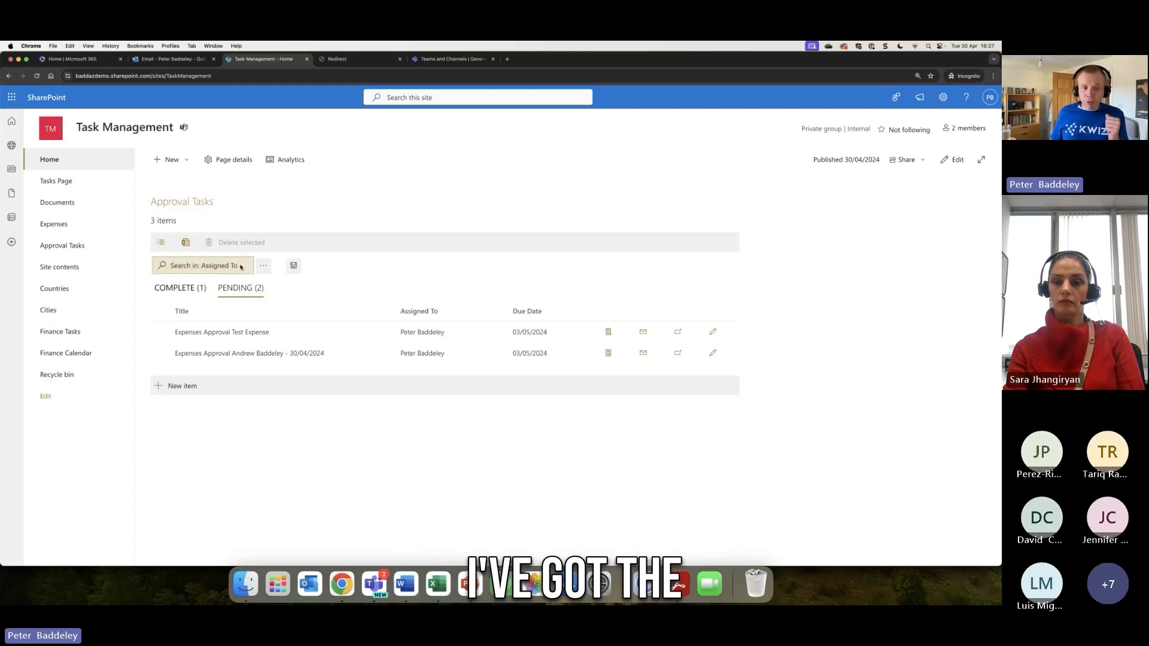
- Filter the pending approval tasks by the listed Assigned To person, and clear the filter
{"action": "left_click", "coordinate": [263, 265]}
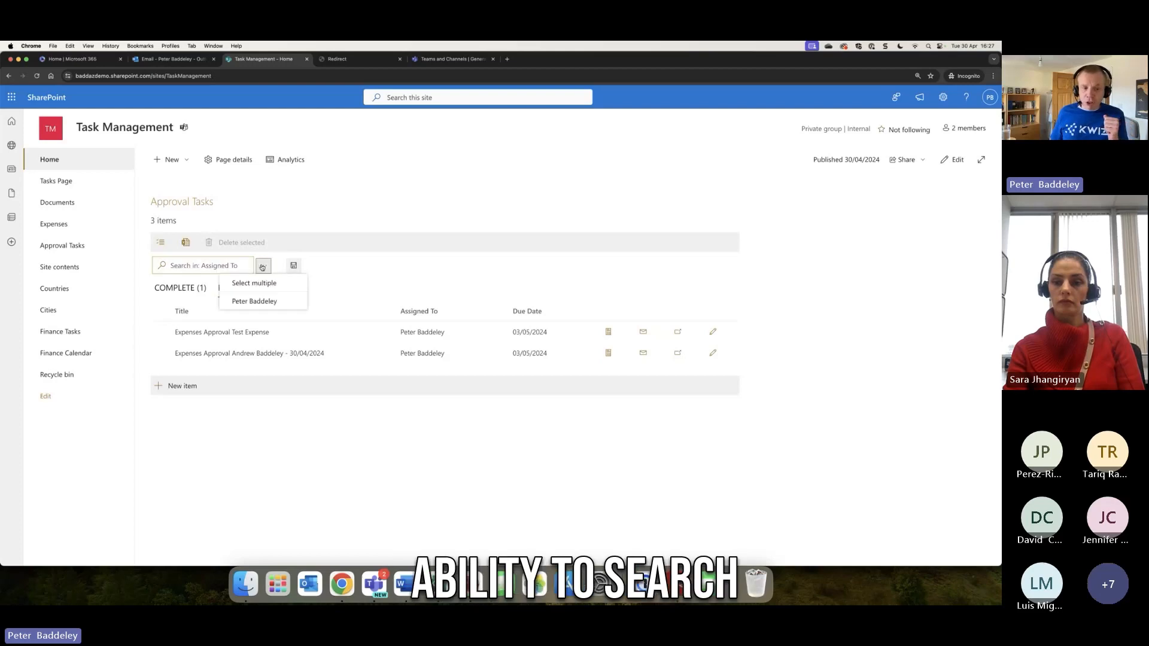
{"action": "left_click", "coordinate": [265, 302]}
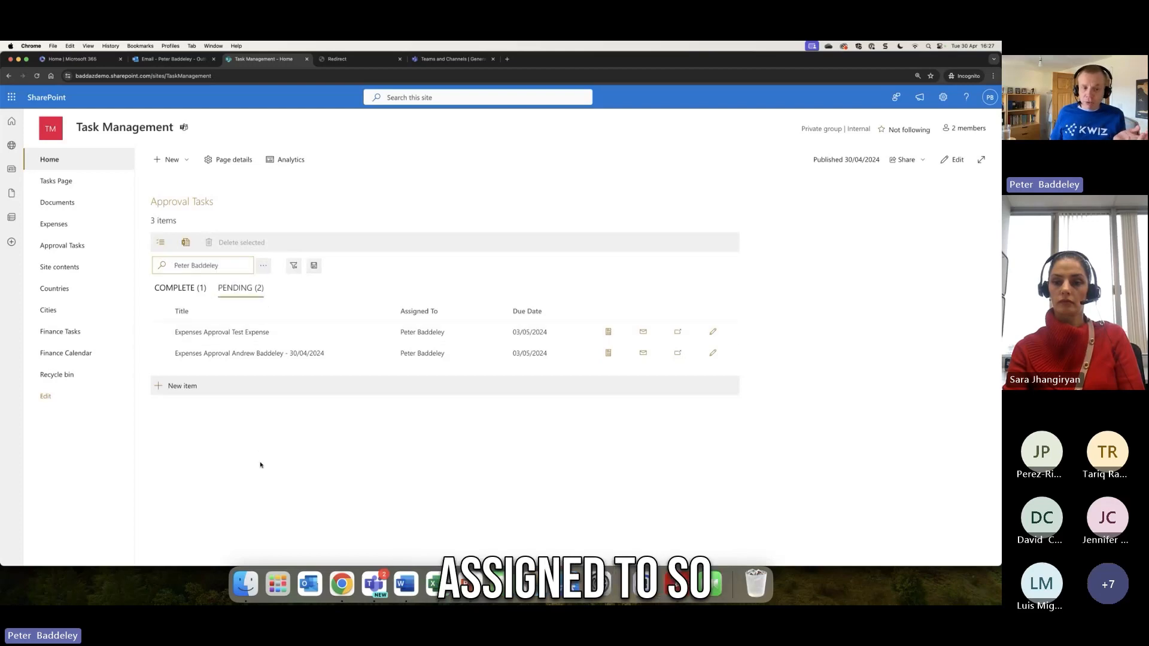
{"action": "left_click", "coordinate": [293, 265]}
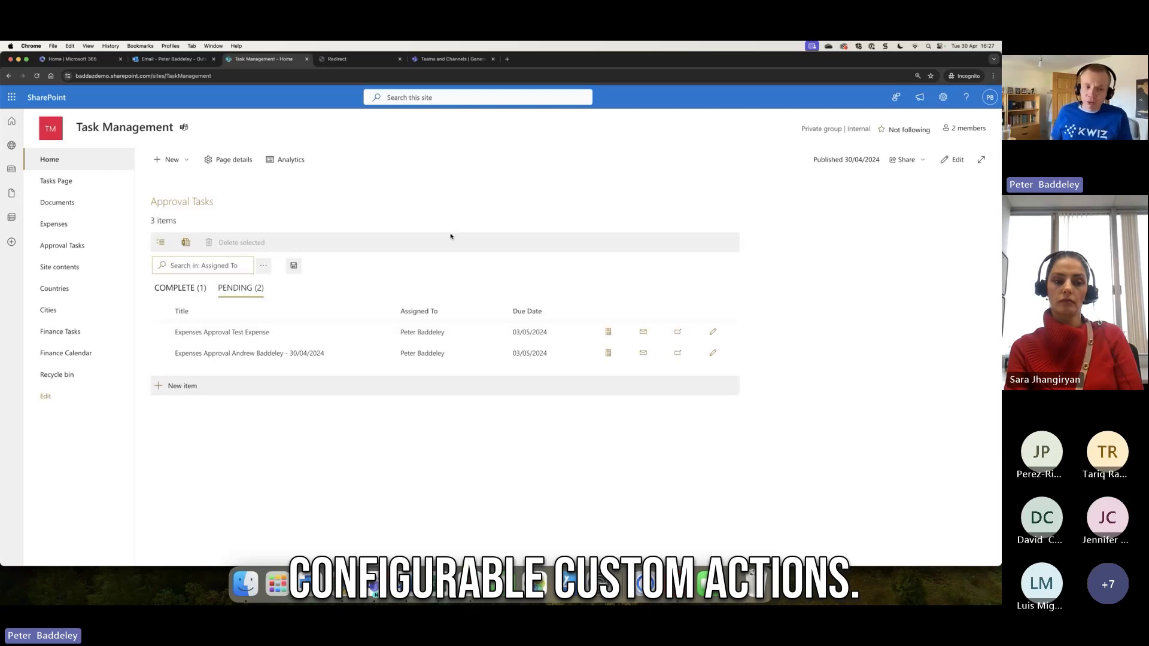
- Put the home page into edit mode and delete its existing Data View Plus web part
{"action": "left_click", "coordinate": [954, 159]}
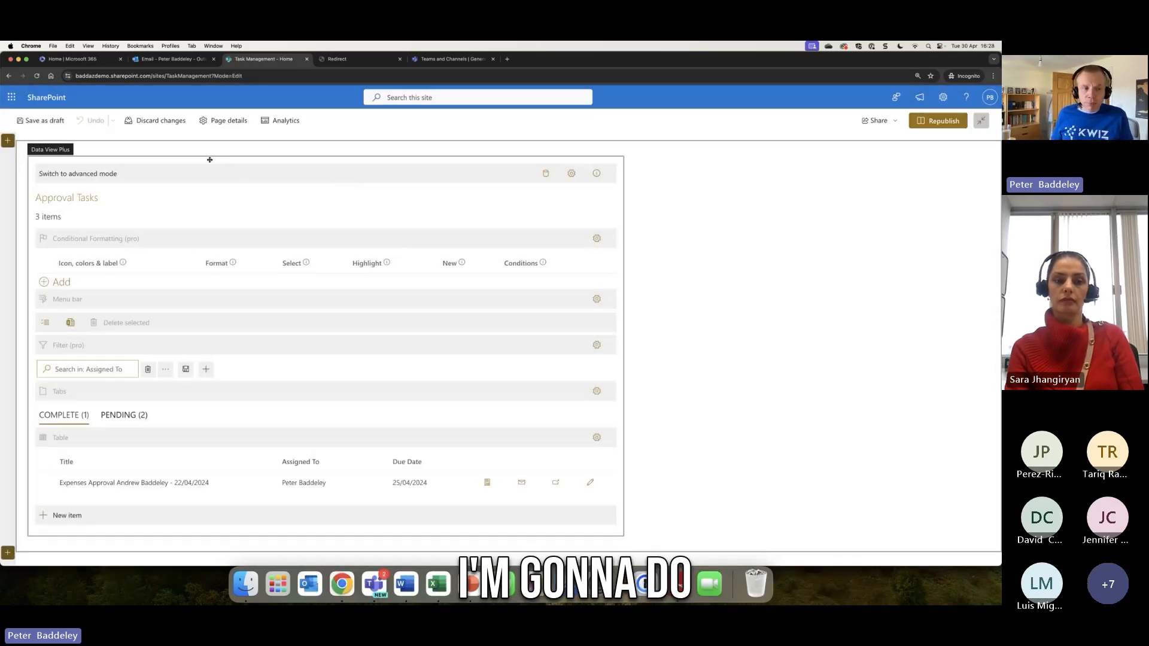
{"action": "left_click", "coordinate": [207, 160]}
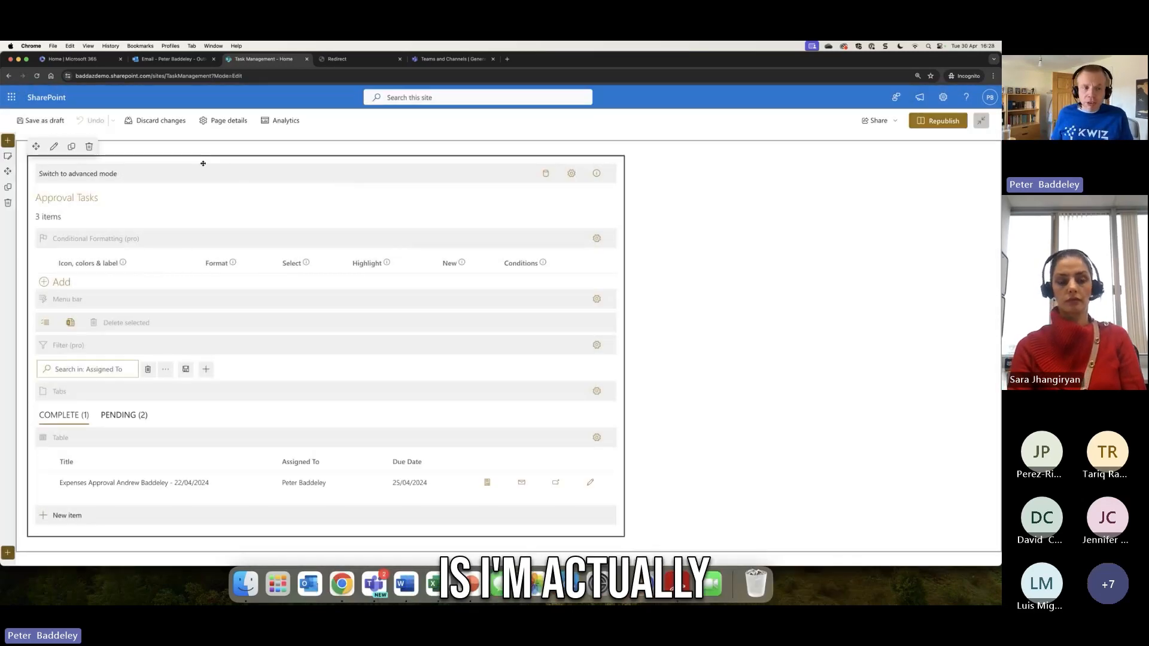
{"action": "left_click", "coordinate": [91, 146]}
- Search the web parts for "data" and add a new Data View Plus web part to the empty section
{"action": "left_click", "coordinate": [326, 148]}
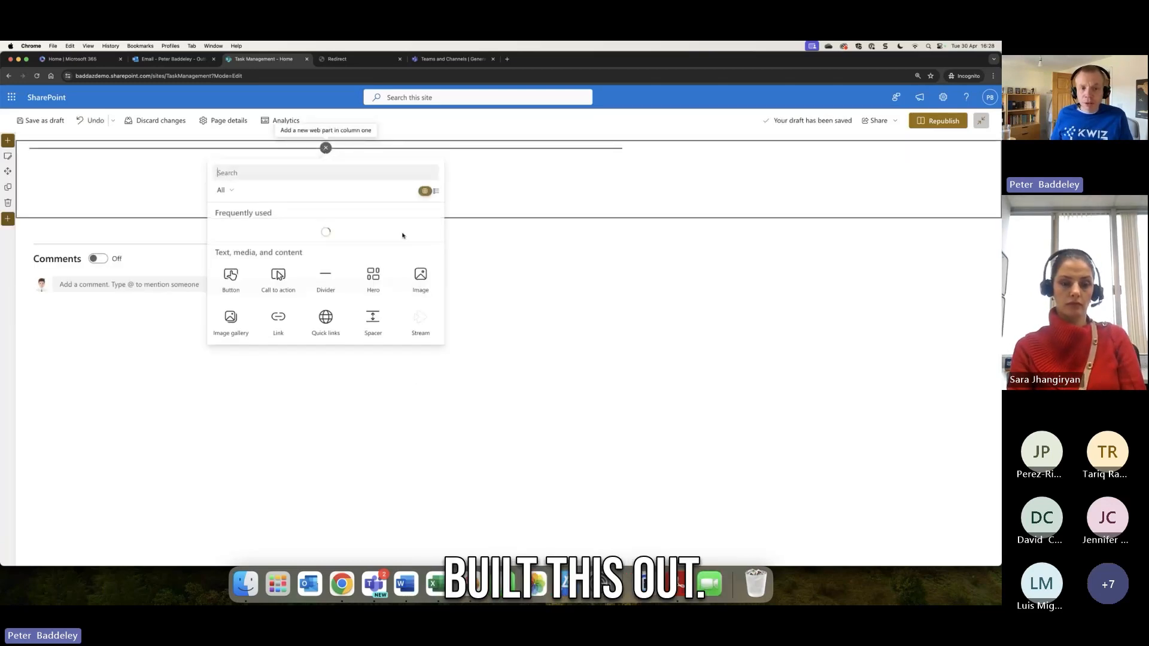
{"action": "type", "text": "dsa"}
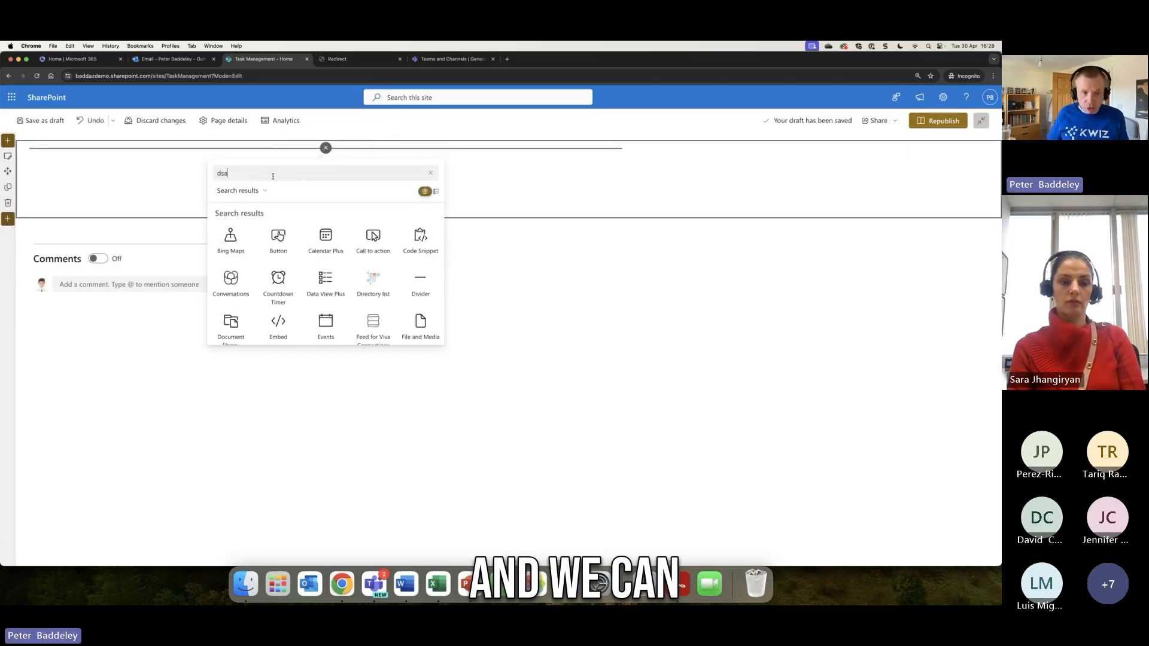
{"action": "type", "text": "tta"}
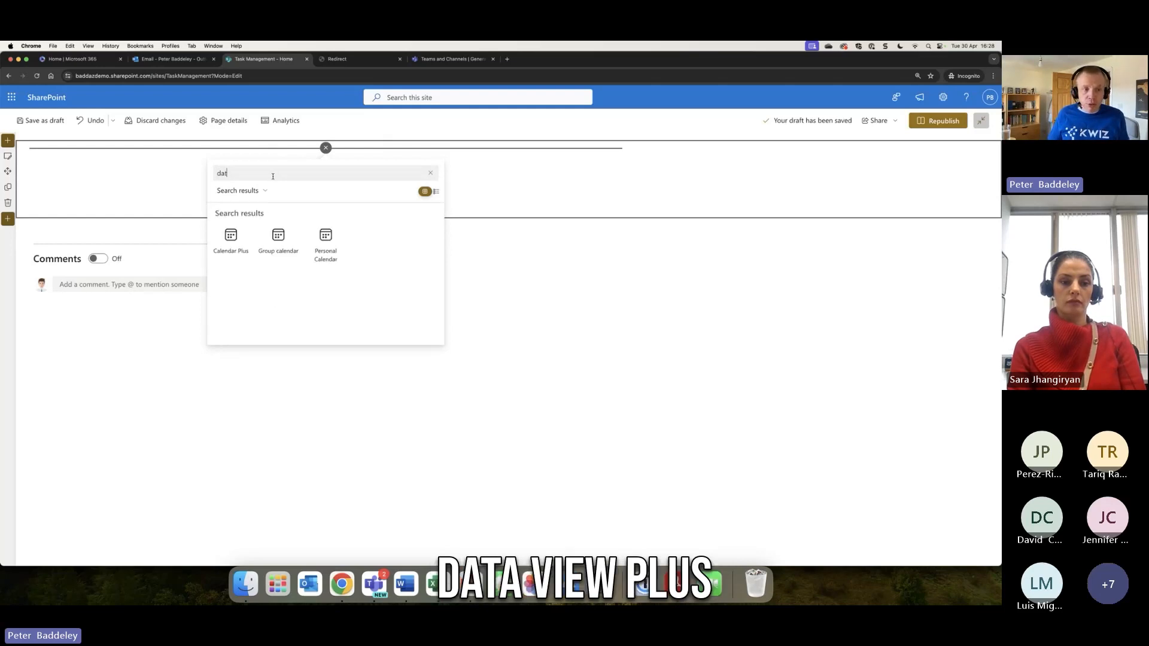
{"action": "left_click", "coordinate": [234, 258]}
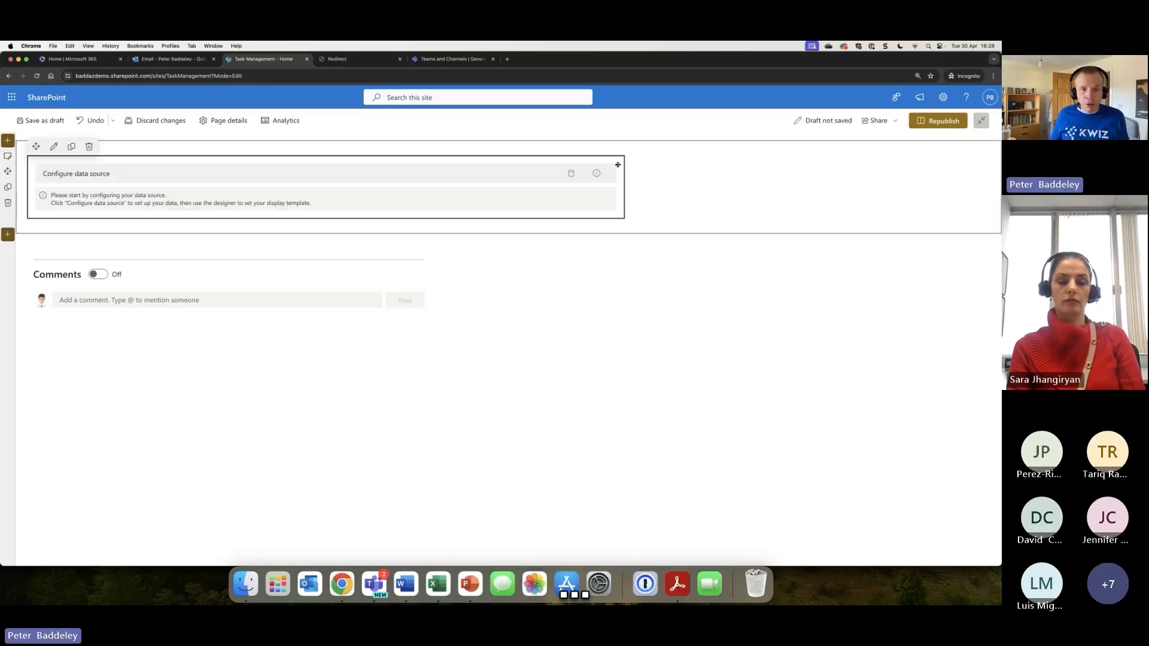
- Add a data source named Approval Tasks to the Data View Plus web part and set its type to SharePoint List
{"action": "left_click", "coordinate": [572, 173]}
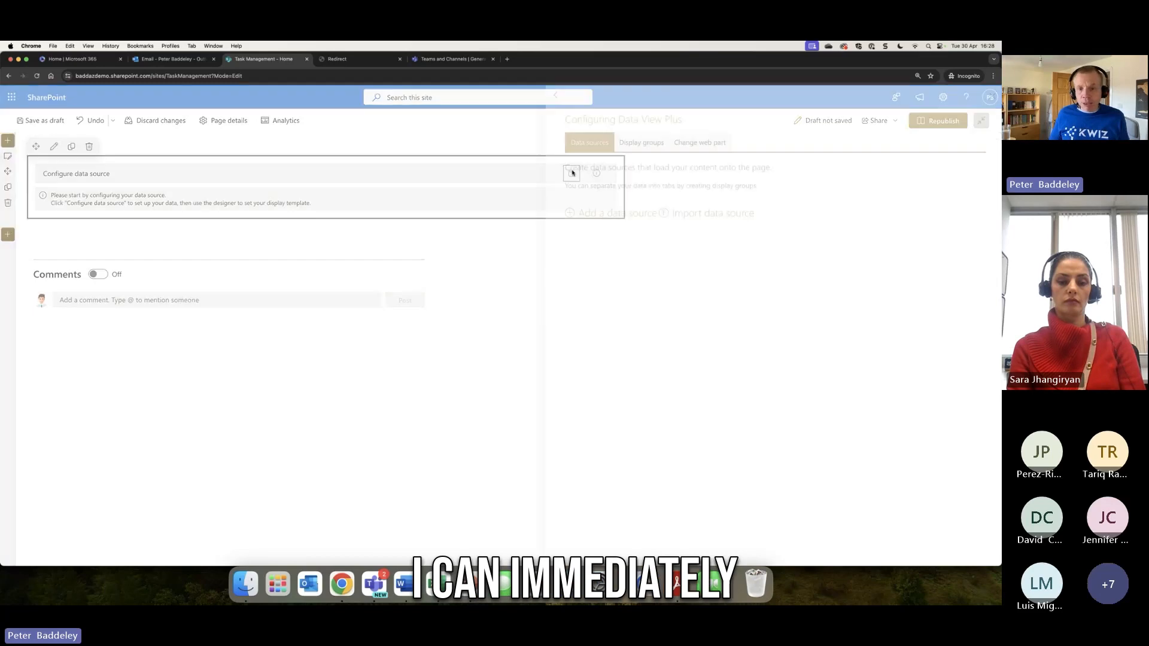
{"action": "left_click", "coordinate": [629, 212]}
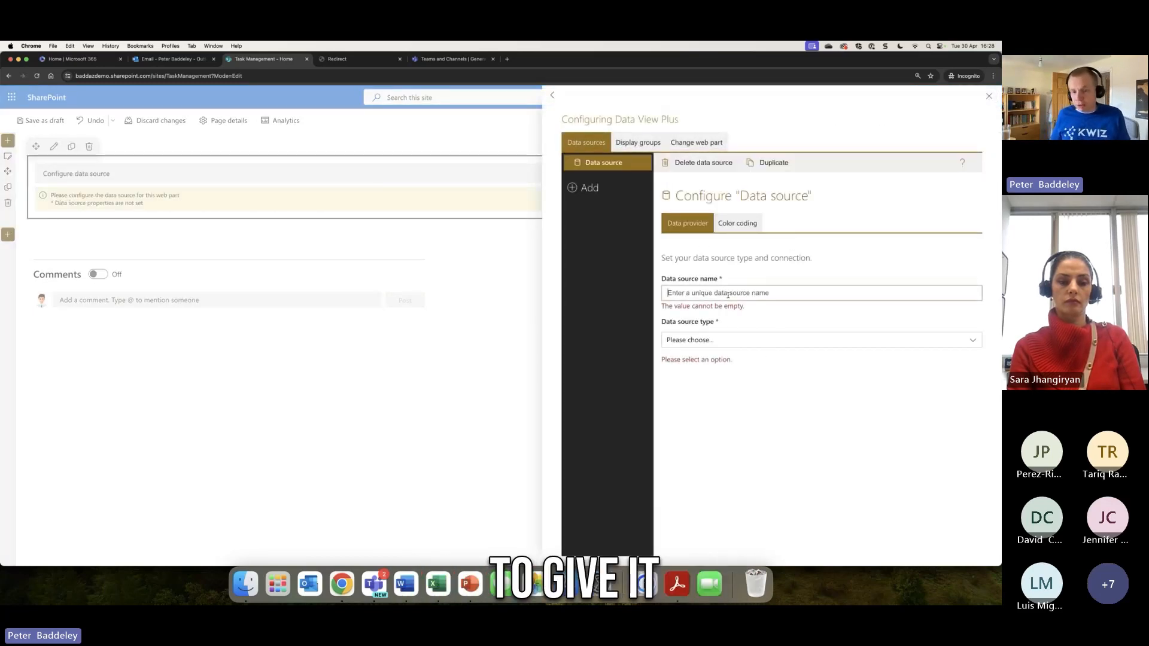
{"action": "type", "text": "Approval Tasks"}
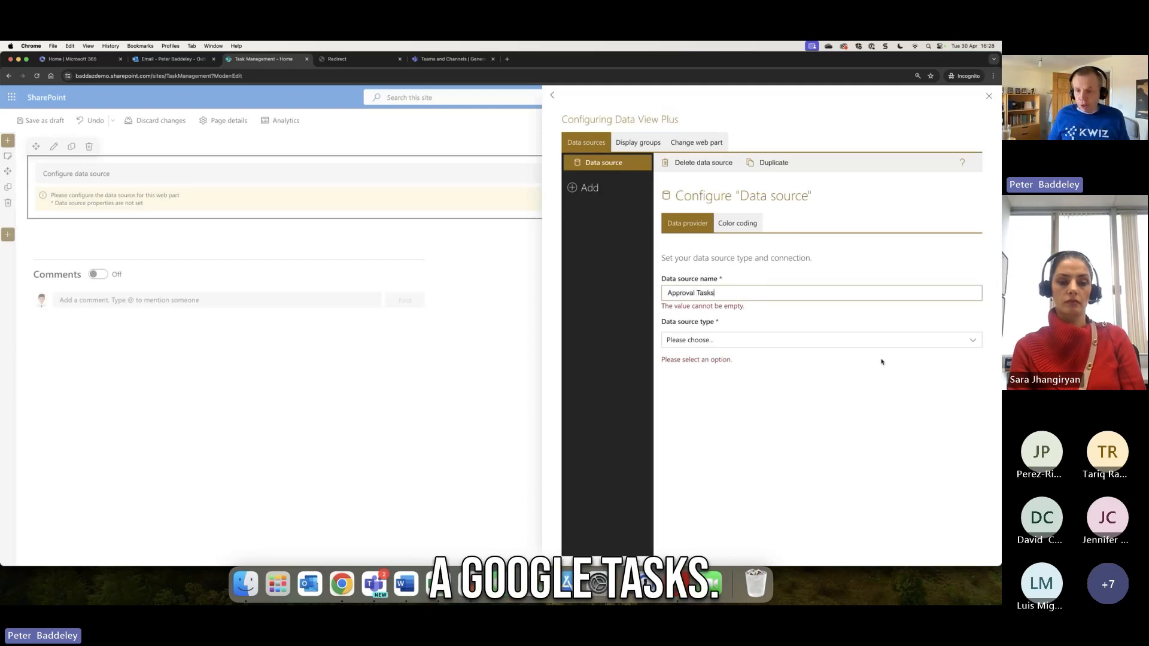
{"action": "left_click", "coordinate": [922, 342]}
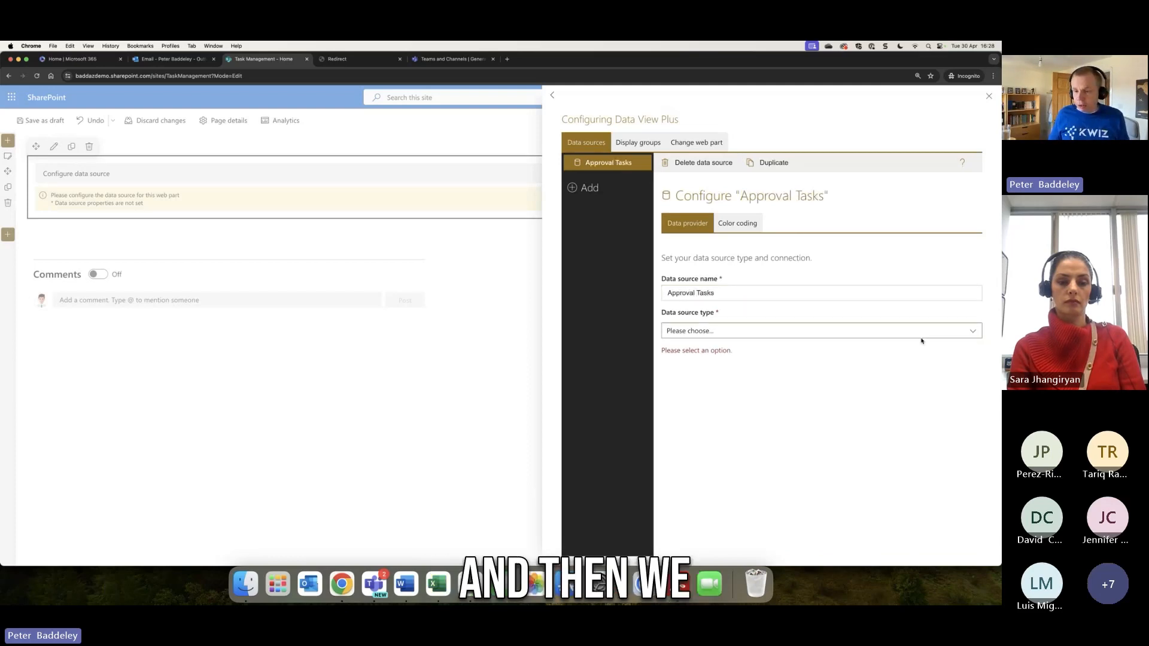
{"action": "left_click", "coordinate": [974, 337]}
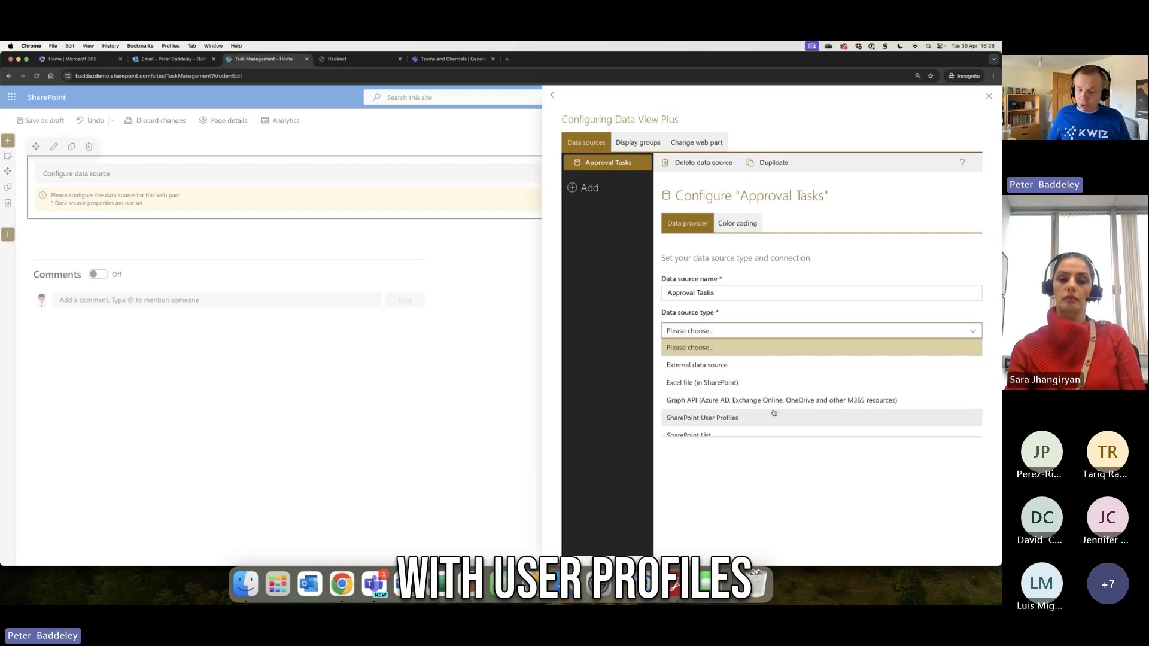
{"action": "scroll", "coordinate": [774, 413], "scroll_direction": "down", "scroll_amount": 1}
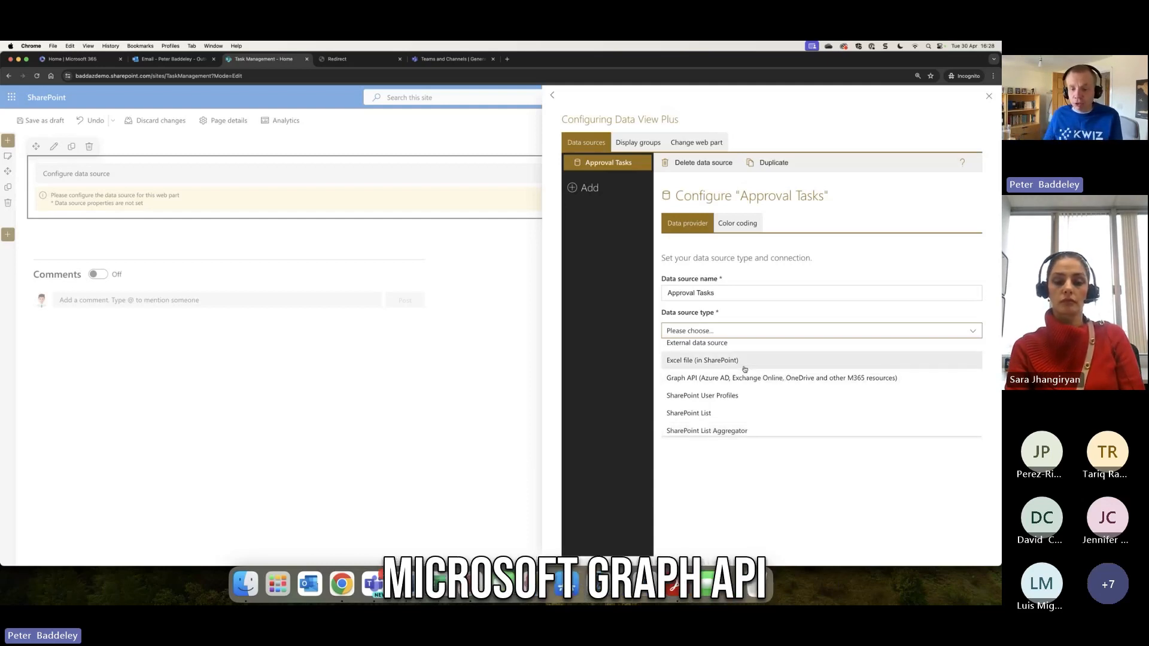
{"action": "left_click", "coordinate": [728, 412]}
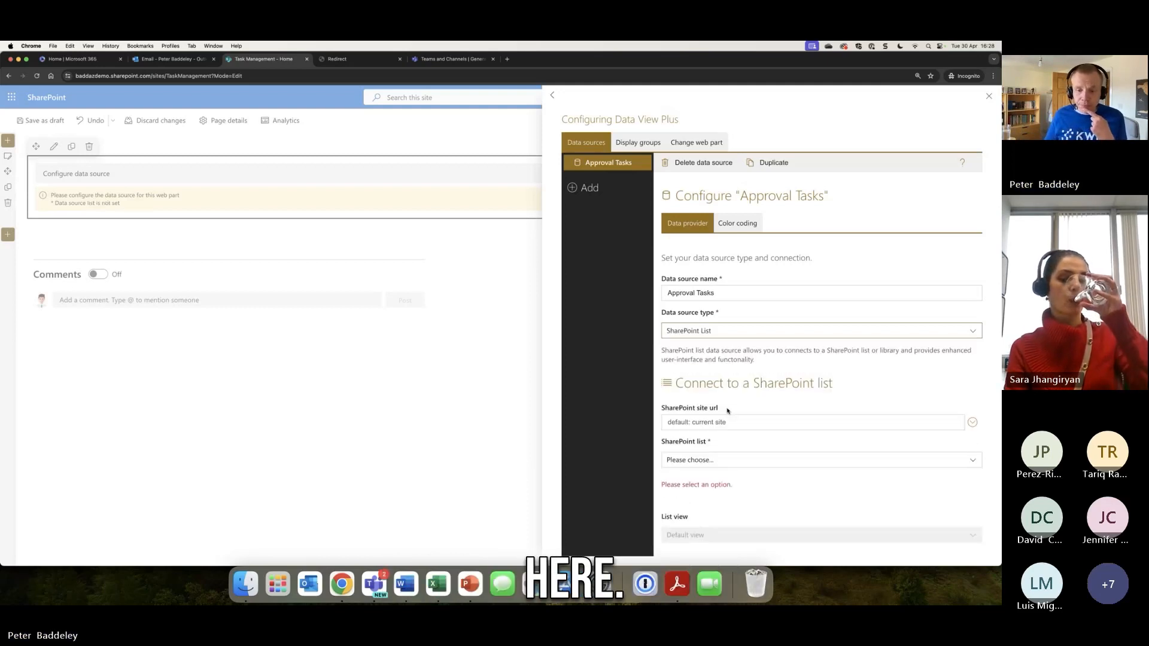
- Connect the data source to the current site's Approval Tasks list, keep the default list view, and close the configuration
{"action": "scroll", "coordinate": [754, 435], "scroll_direction": "down", "scroll_amount": 1}
{"action": "scroll", "coordinate": [754, 436], "scroll_direction": "down", "scroll_amount": 2}
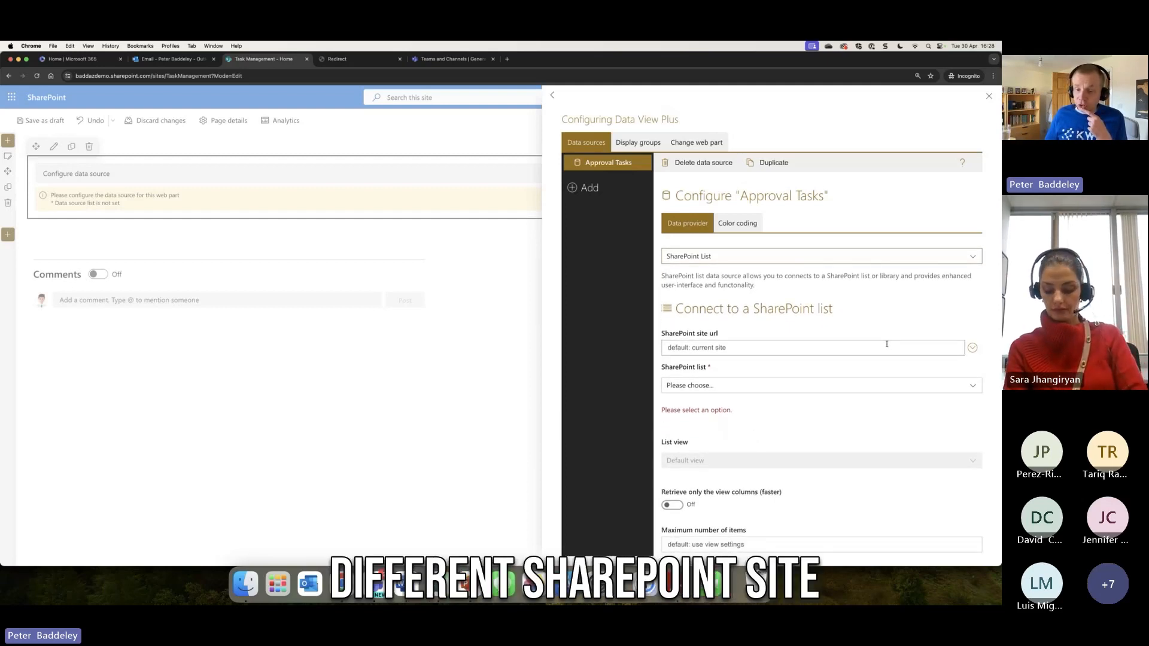
{"action": "left_click", "coordinate": [817, 387]}
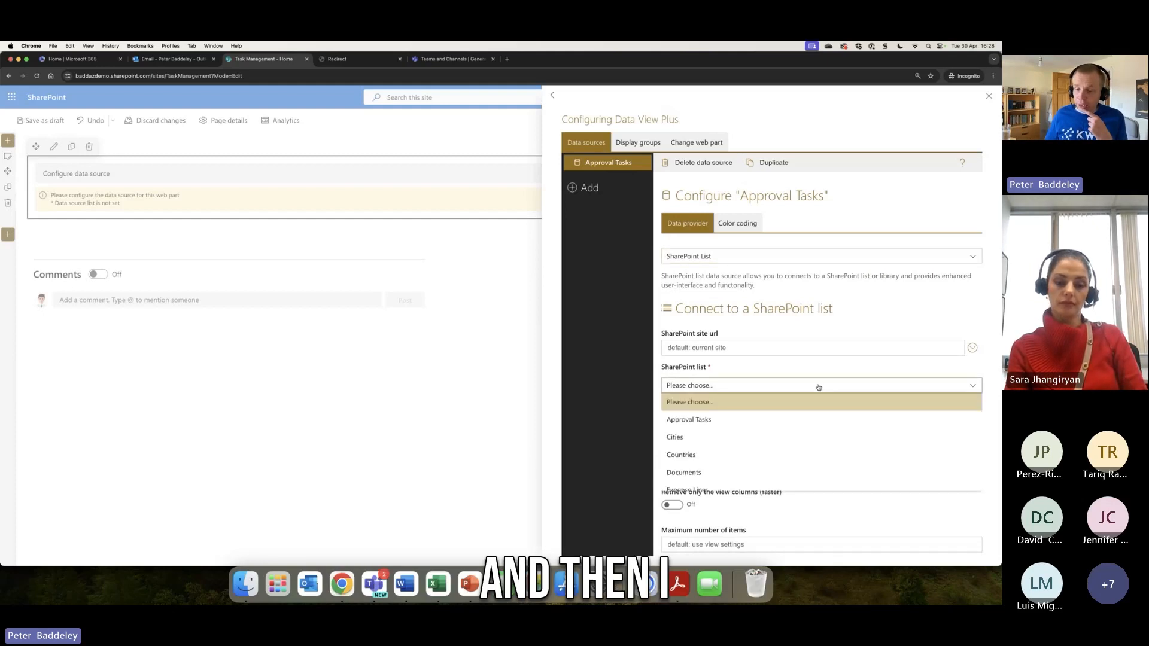
{"action": "scroll", "coordinate": [796, 412], "scroll_direction": "down", "scroll_amount": 1}
{"action": "scroll", "coordinate": [796, 412], "scroll_direction": "up", "scroll_amount": 1}
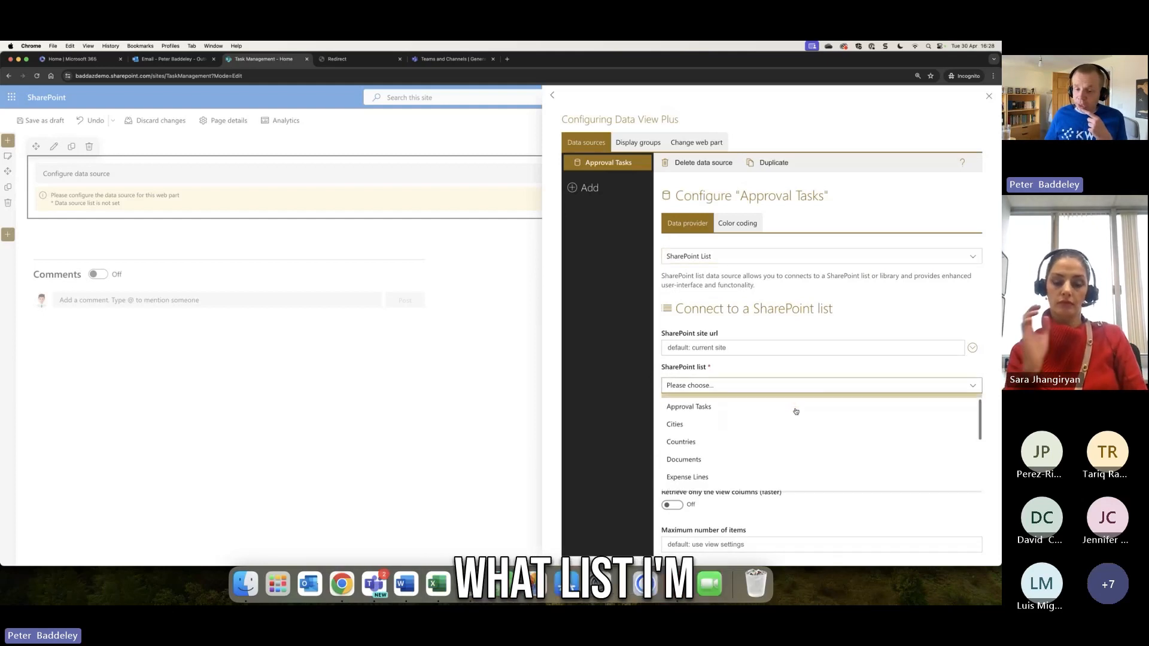
{"action": "left_click", "coordinate": [745, 416]}
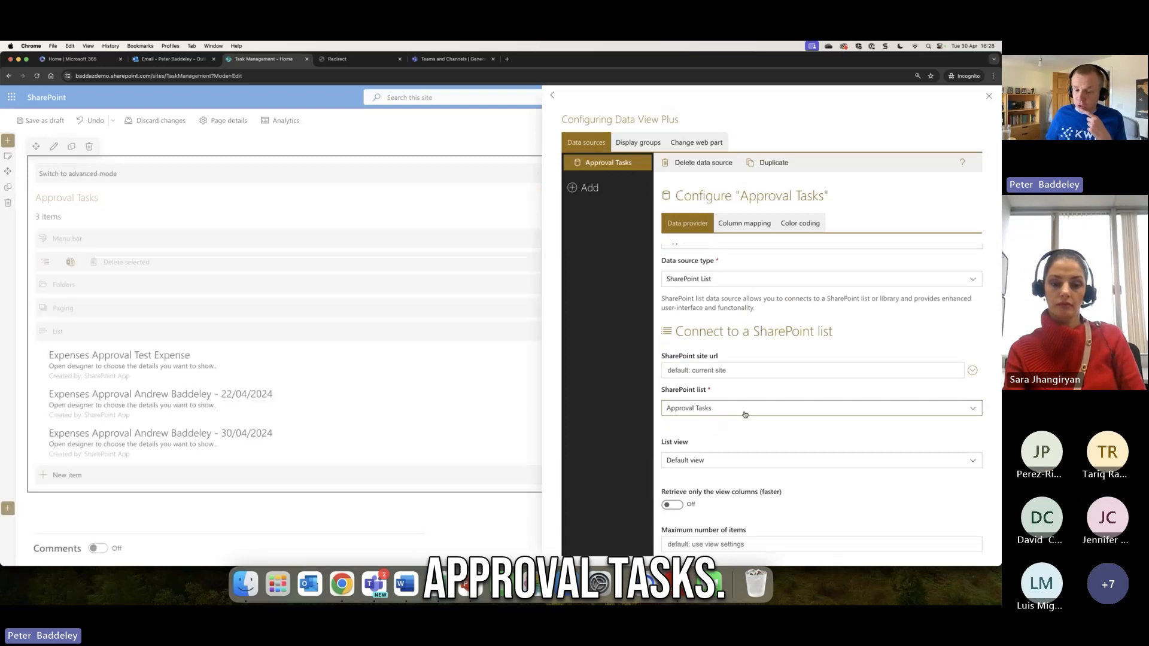
{"action": "left_click", "coordinate": [729, 463]}
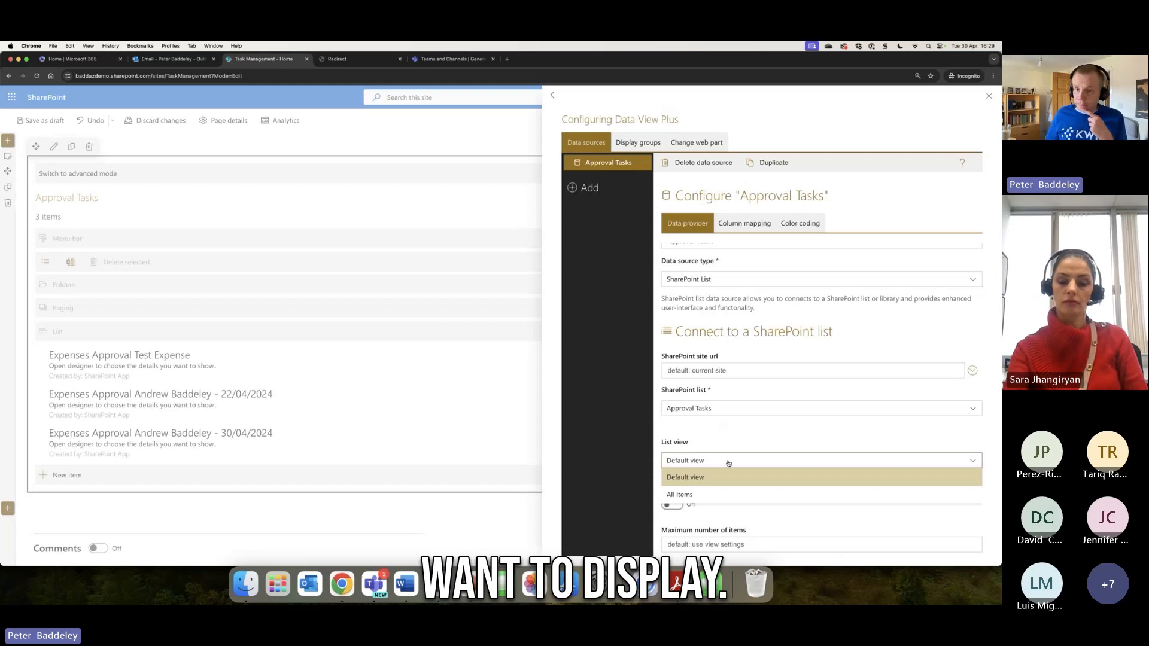
{"action": "left_click", "coordinate": [764, 430]}
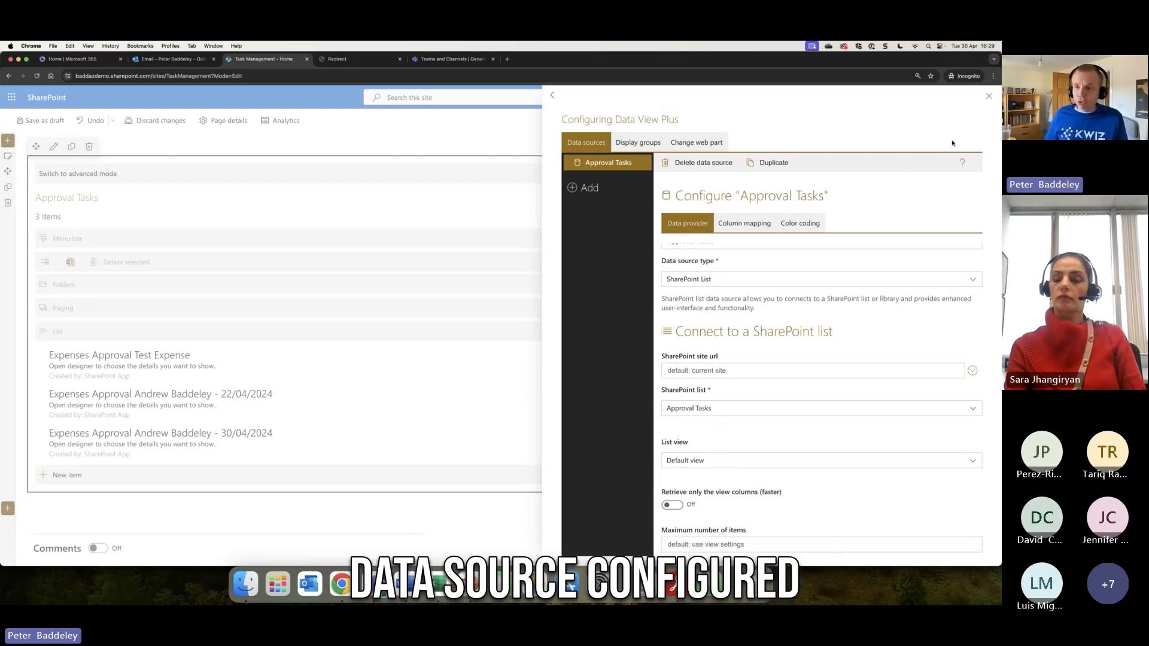
{"action": "left_click", "coordinate": [989, 96]}
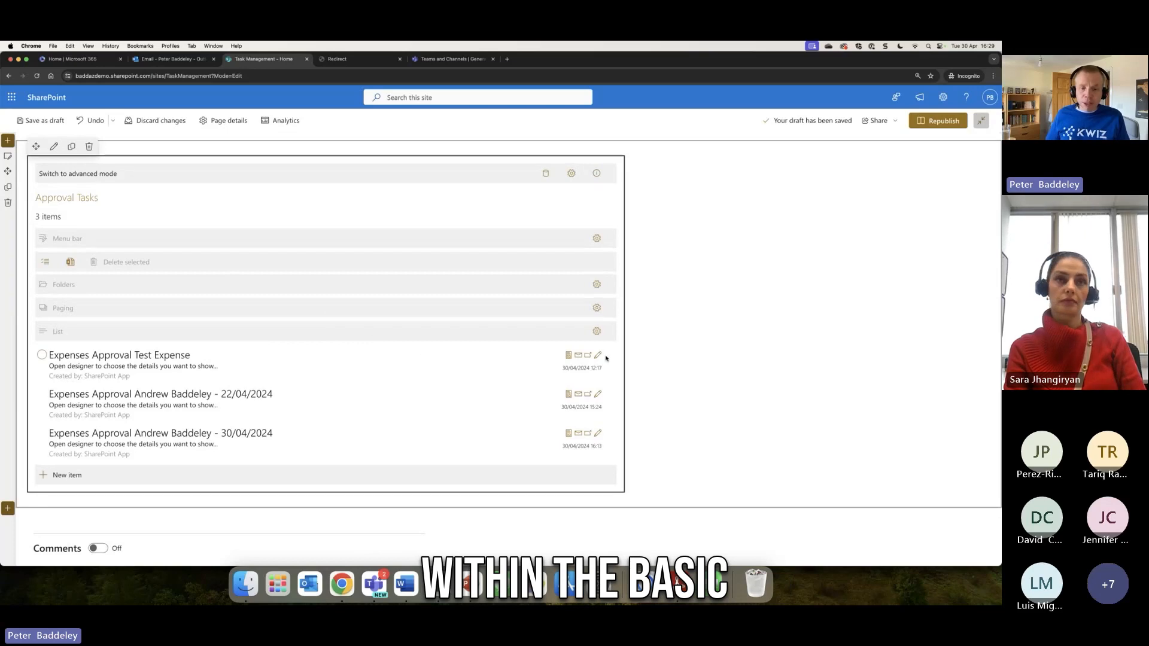
- Switch the Approval Tasks web part to advanced mode and change its List control to a Table
{"action": "left_click", "coordinate": [600, 333]}
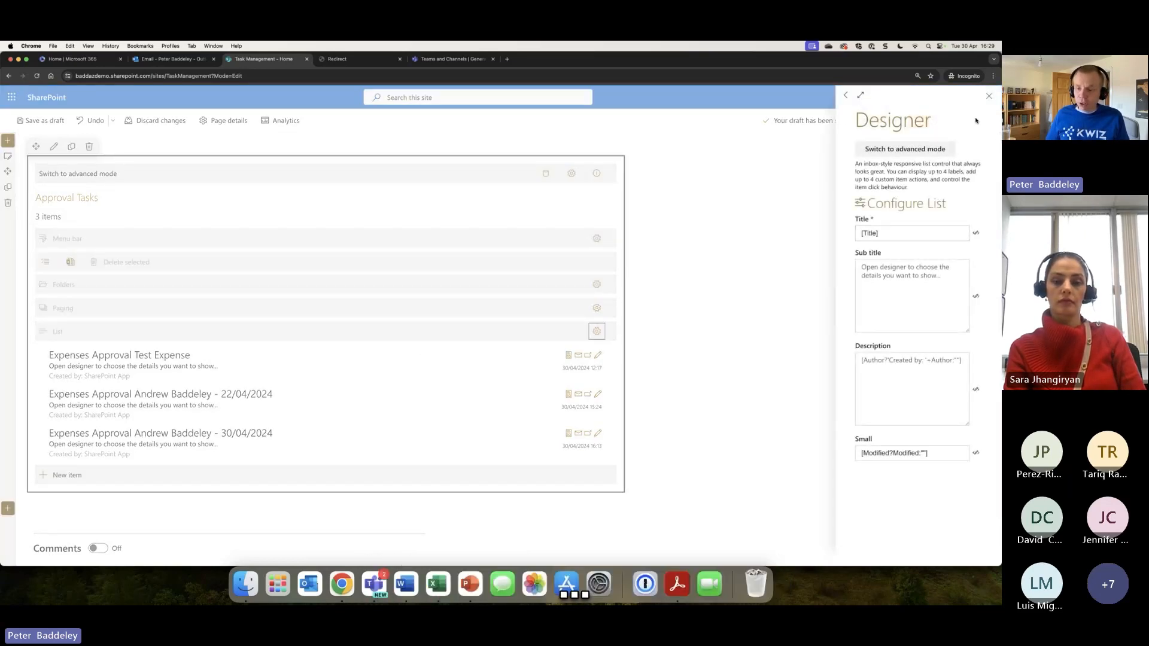
{"action": "left_click", "coordinate": [990, 97]}
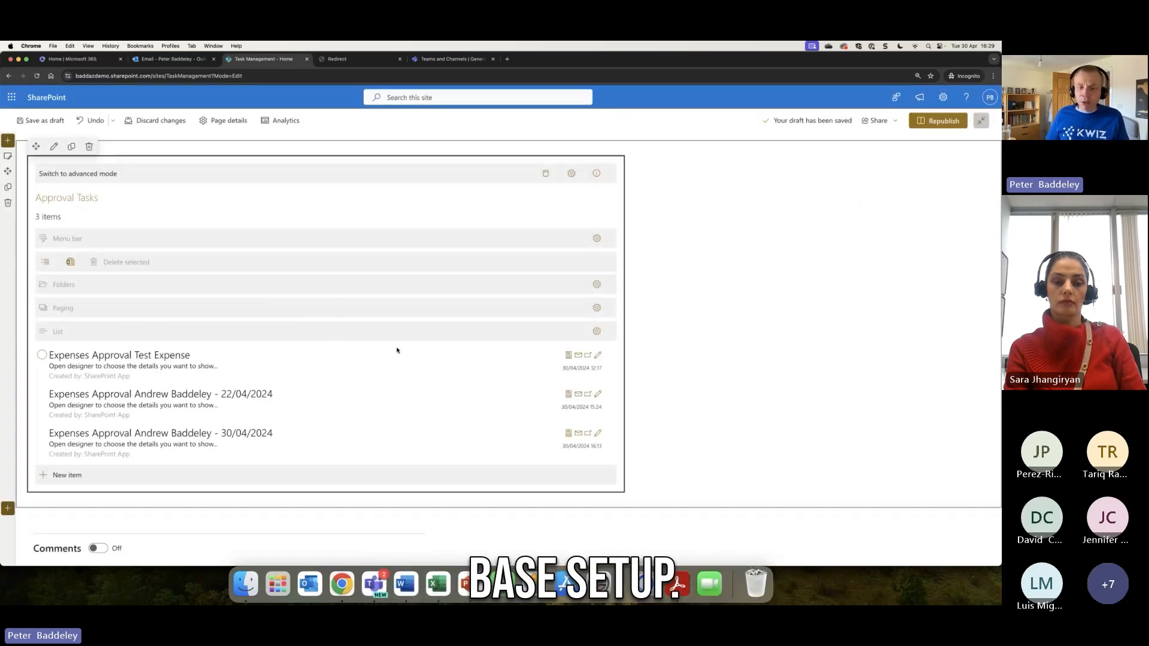
{"action": "left_click", "coordinate": [96, 174]}
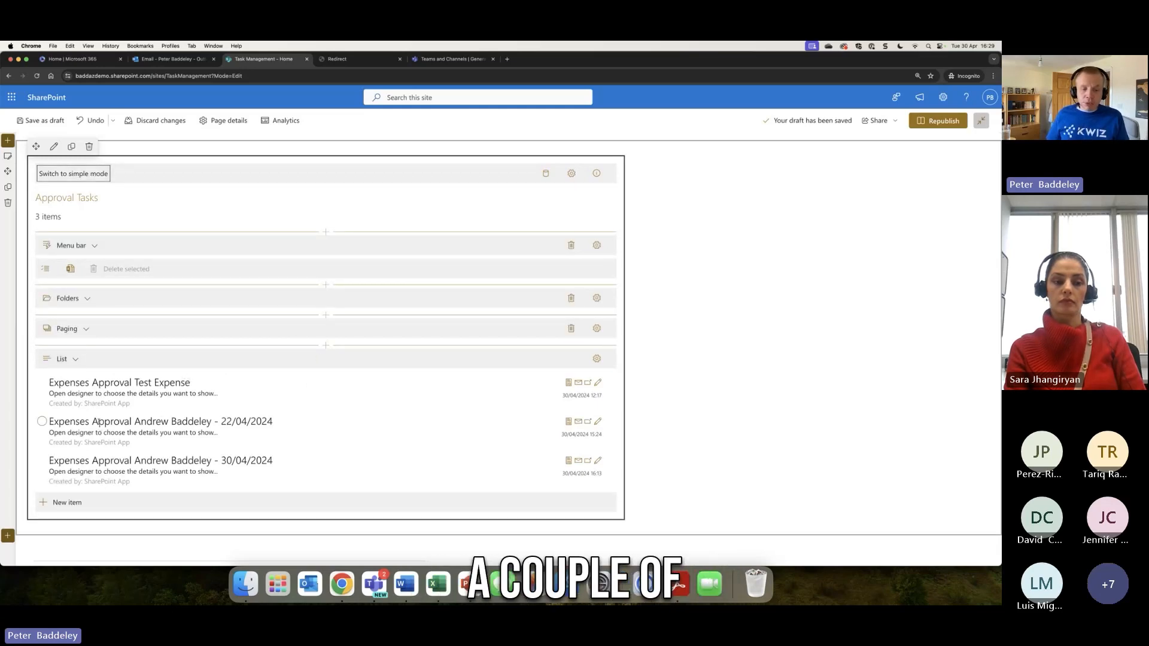
{"action": "left_click", "coordinate": [70, 363]}
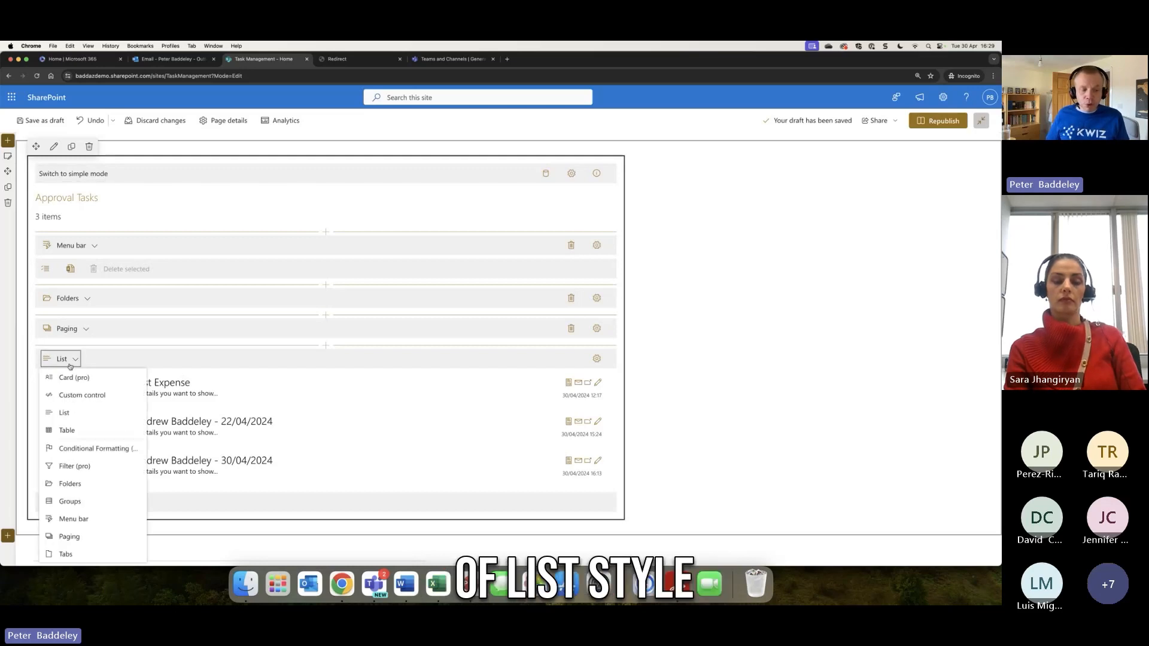
{"action": "left_click", "coordinate": [84, 429]}
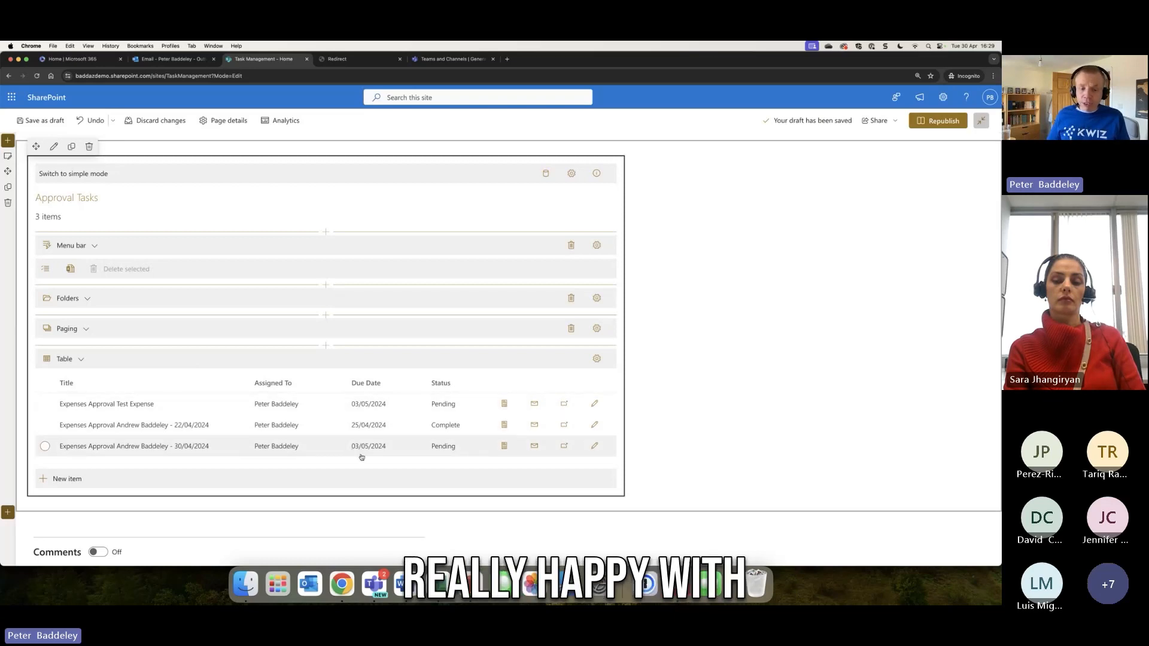
- Configure the Table control to display the Title, Assigned To and Due Date columns, in that order
{"action": "left_click", "coordinate": [597, 359]}
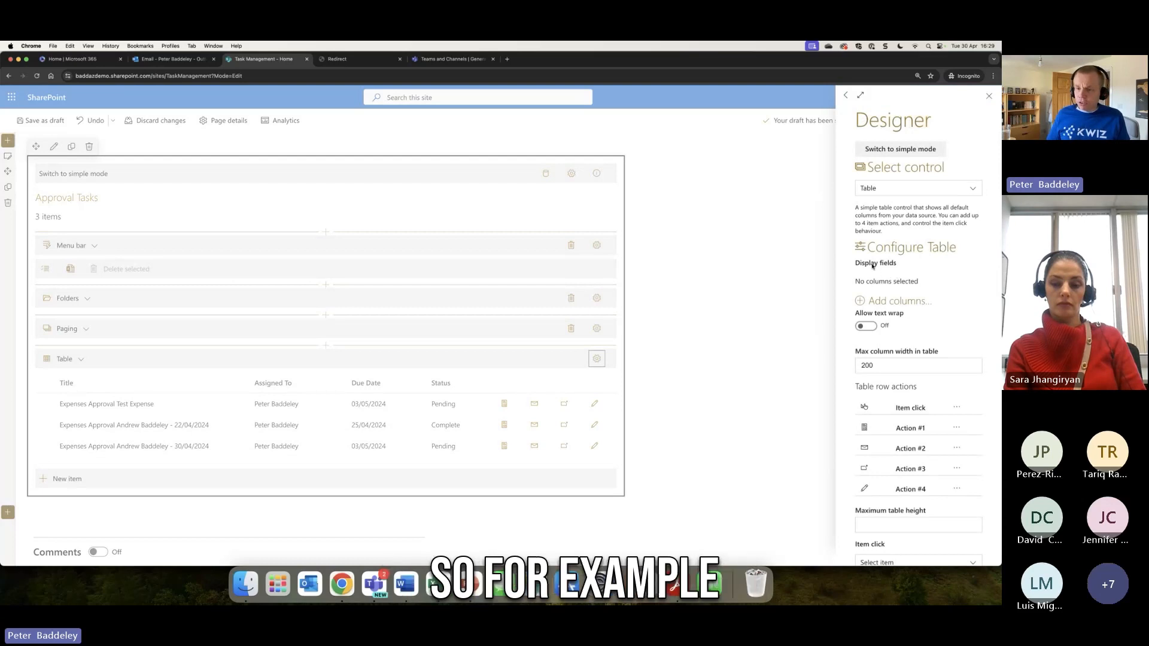
{"action": "left_click", "coordinate": [876, 302]}
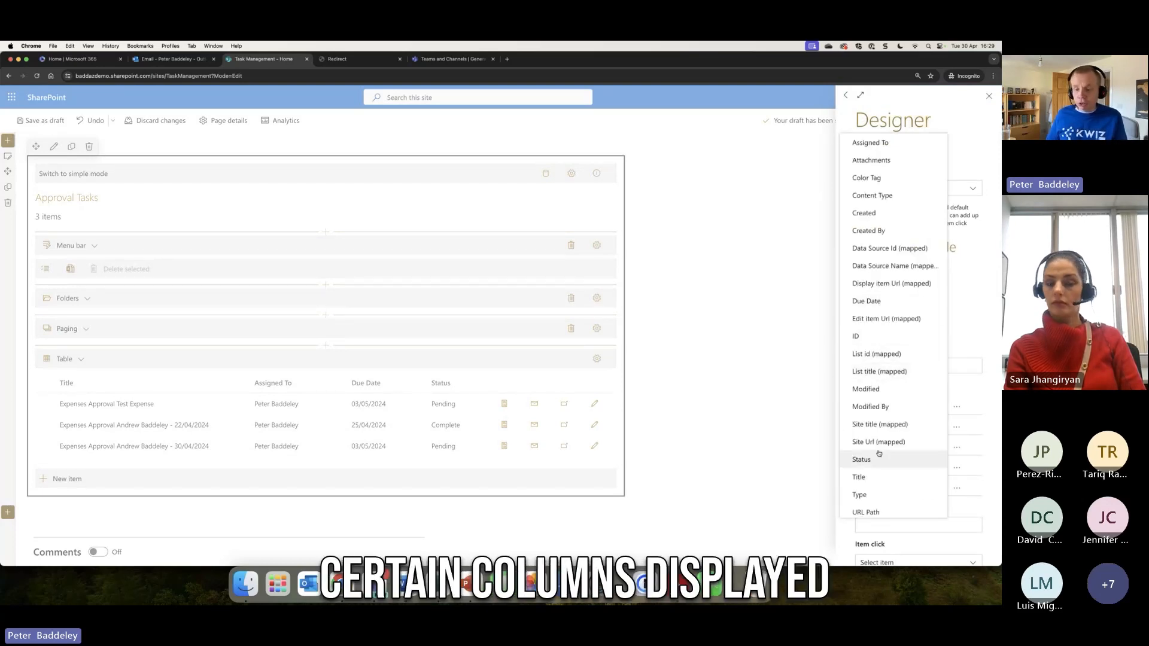
{"action": "left_click", "coordinate": [871, 474]}
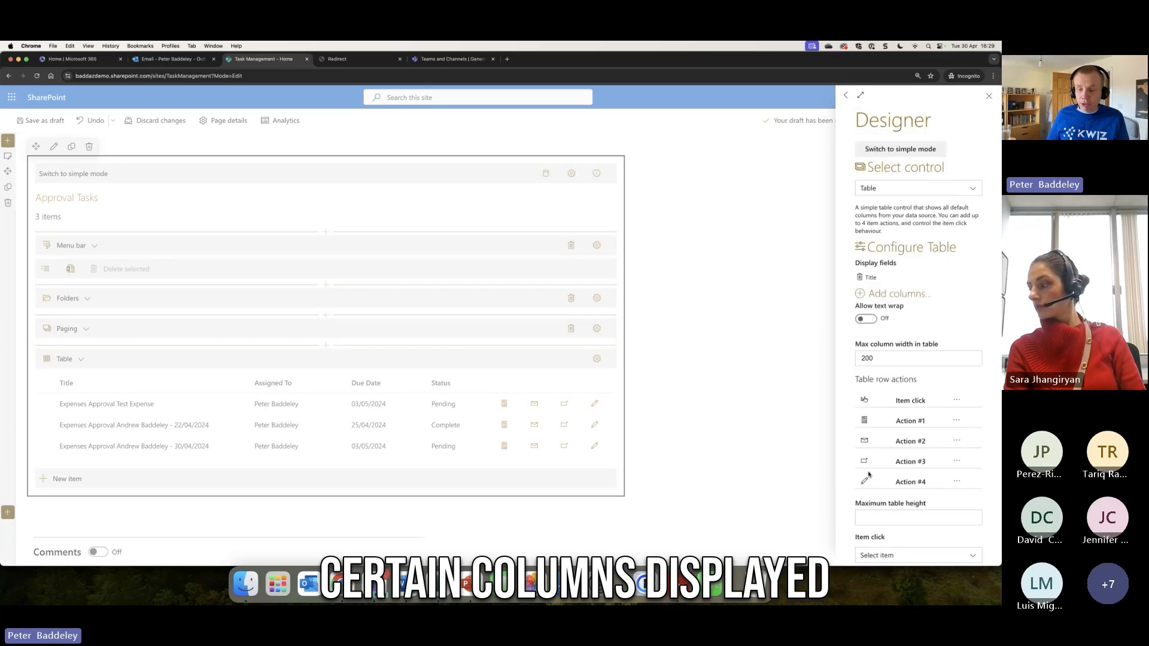
{"action": "left_click", "coordinate": [878, 296]}
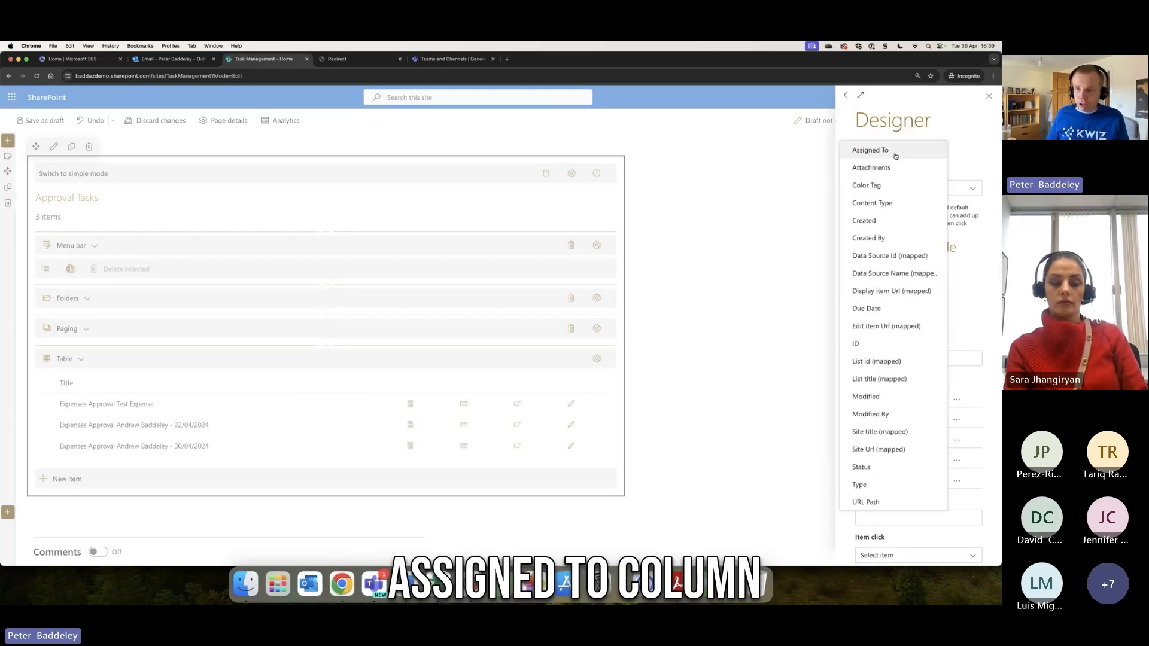
{"action": "left_click", "coordinate": [872, 150]}
{"action": "left_click", "coordinate": [883, 309]}
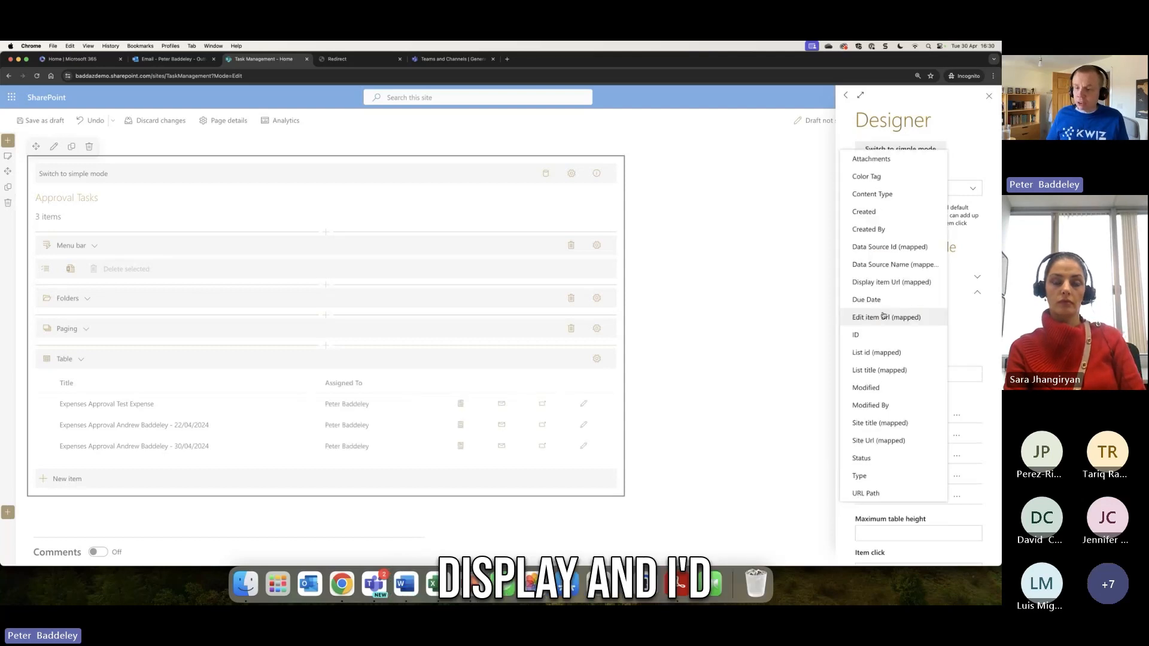
{"action": "left_click", "coordinate": [867, 299]}
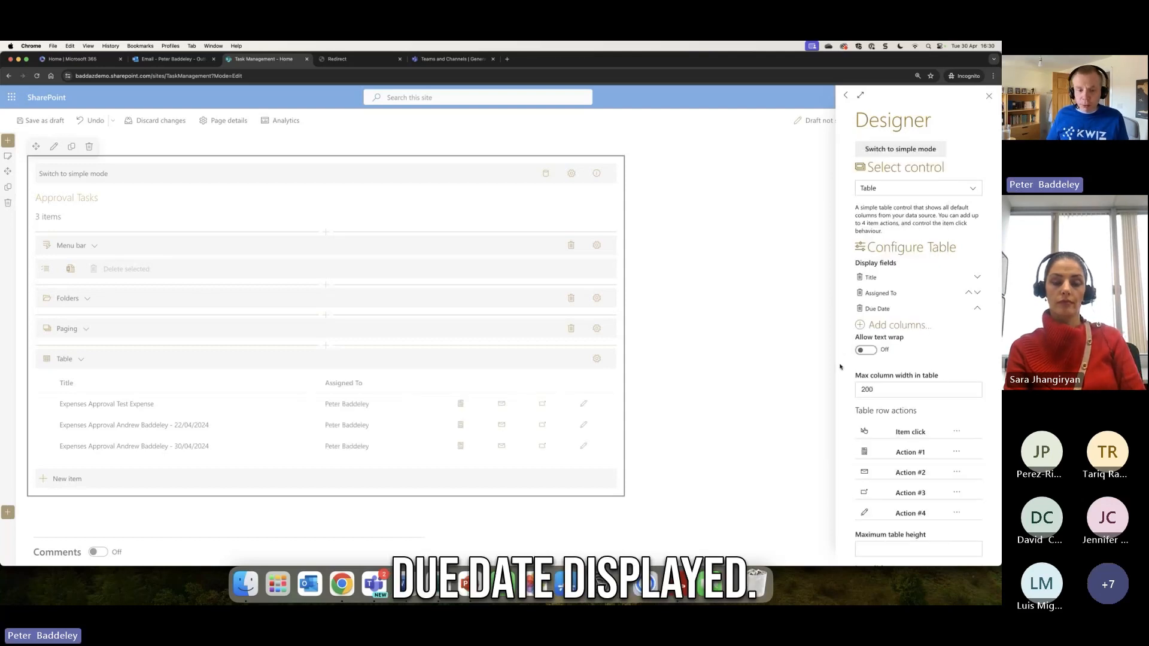
- Review the script of table row Action #4 and the available global and item actions, then close the designer
{"action": "scroll", "coordinate": [893, 454], "scroll_direction": "down", "scroll_amount": 2}
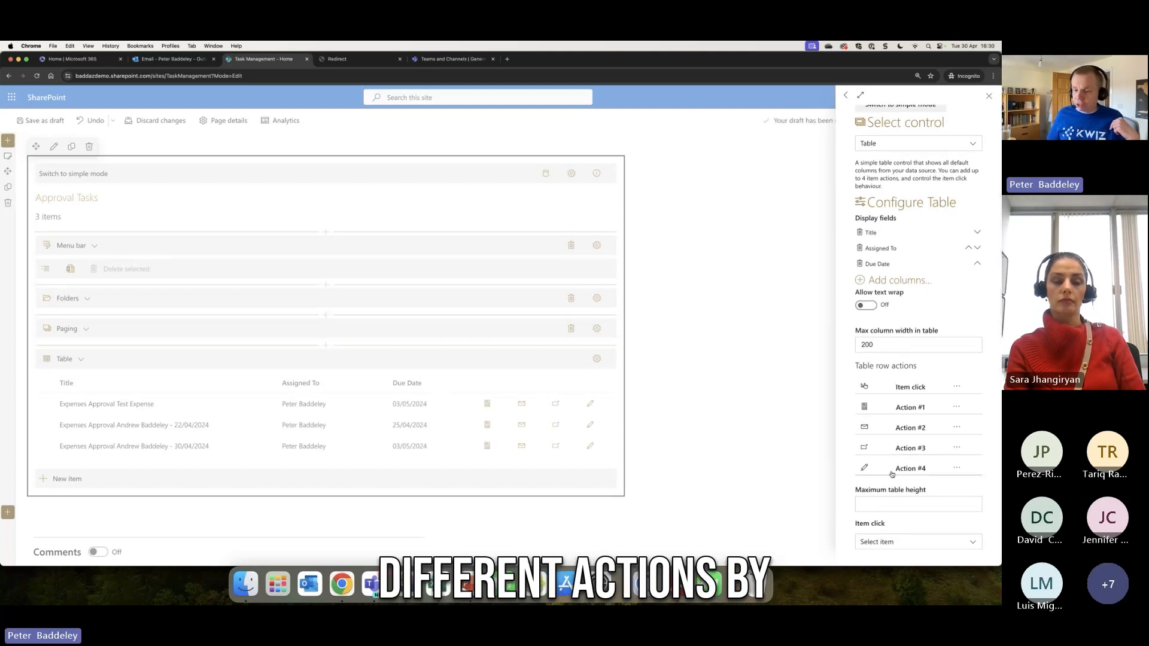
{"action": "left_click", "coordinate": [958, 468]}
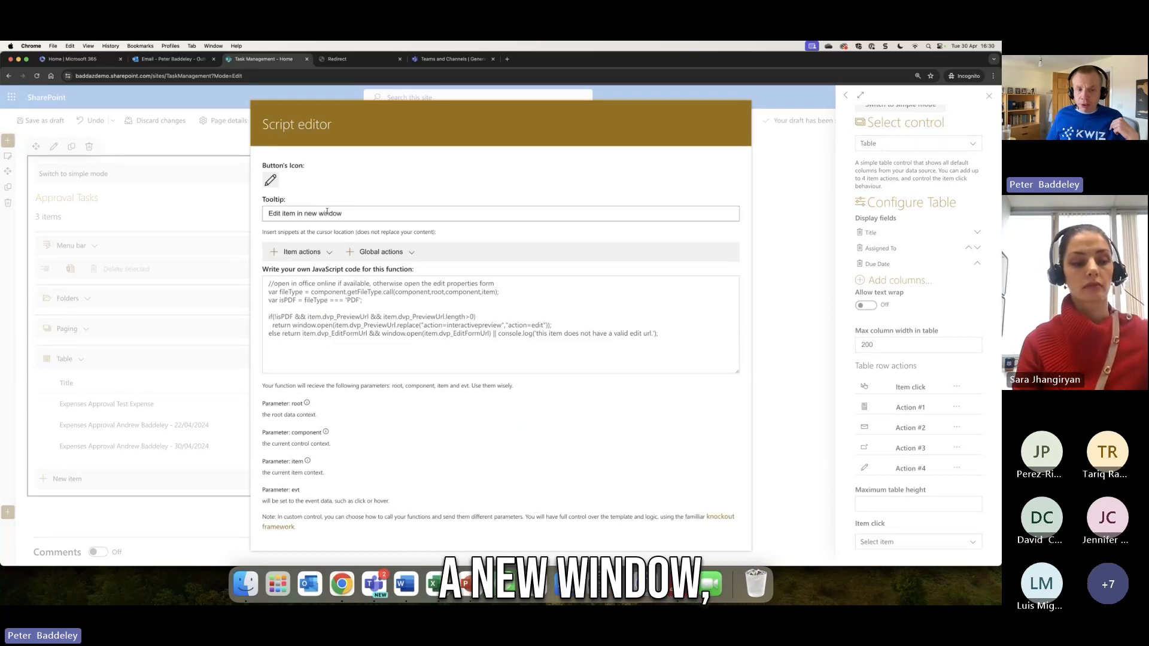
{"action": "left_click", "coordinate": [395, 253]}
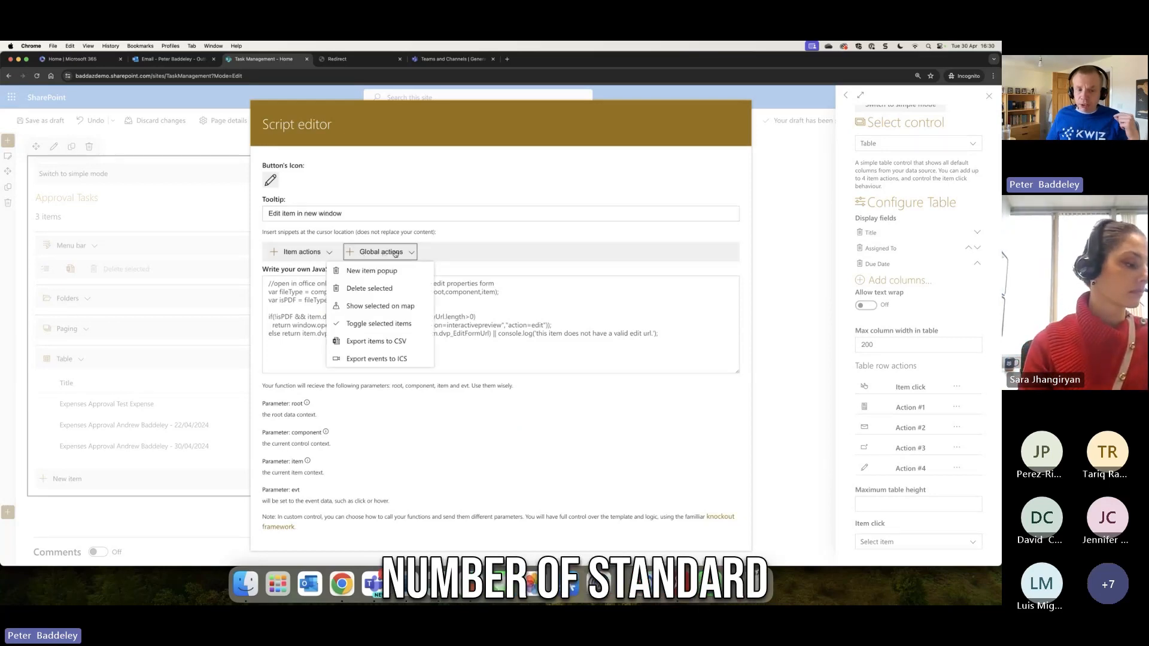
{"action": "left_click", "coordinate": [314, 254]}
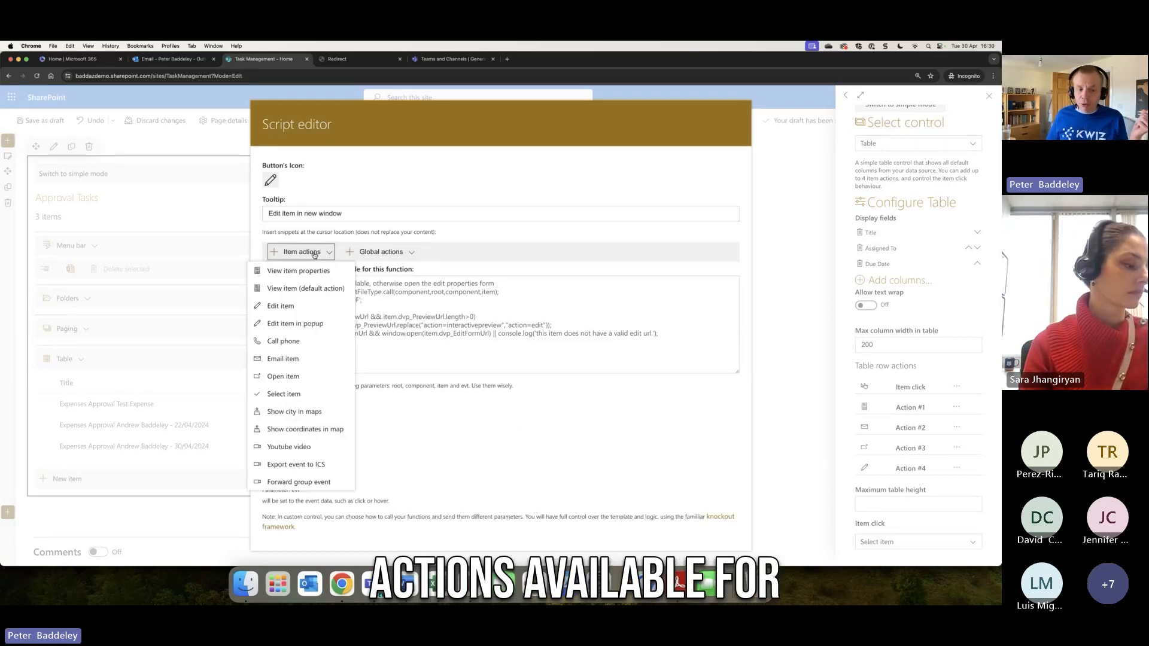
{"action": "left_click", "coordinate": [790, 142]}
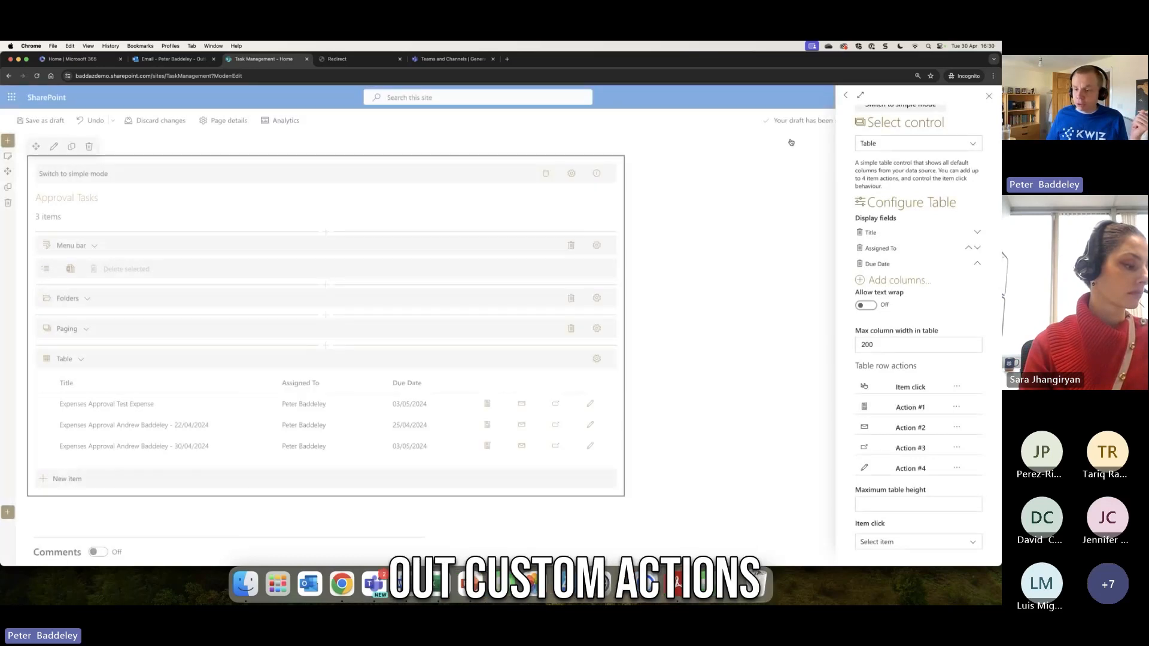
{"action": "left_click", "coordinate": [989, 97]}
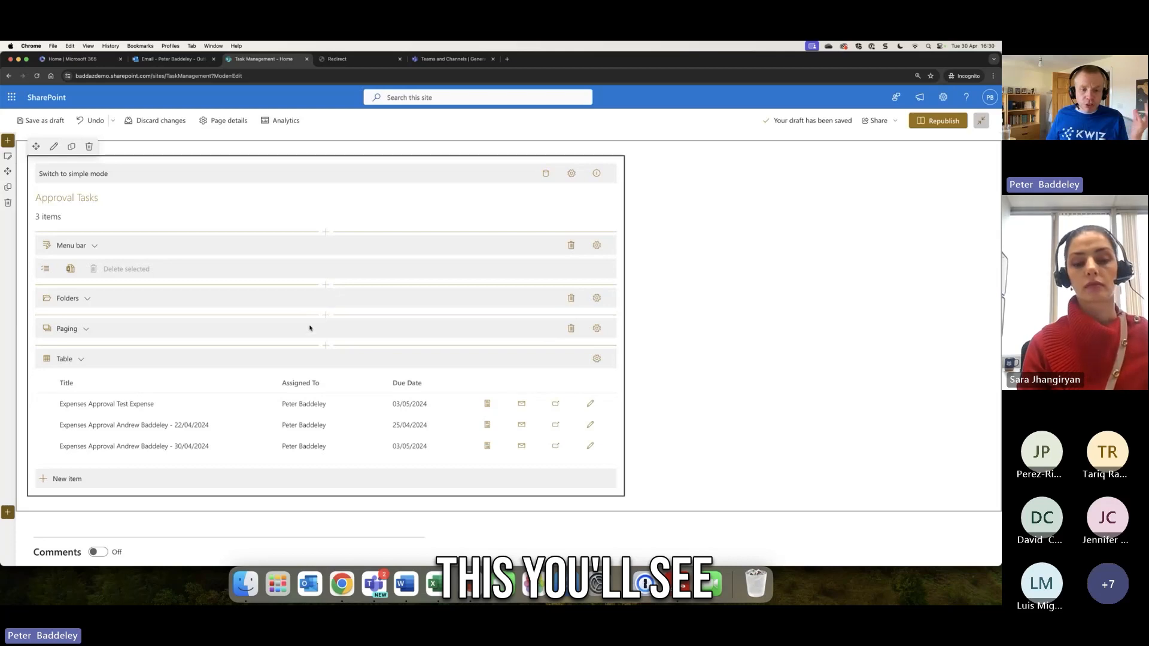
- Remove the Paging control from the web part and change the Folders control to Tabs
{"action": "left_click", "coordinate": [571, 329]}
{"action": "left_click", "coordinate": [565, 125]}
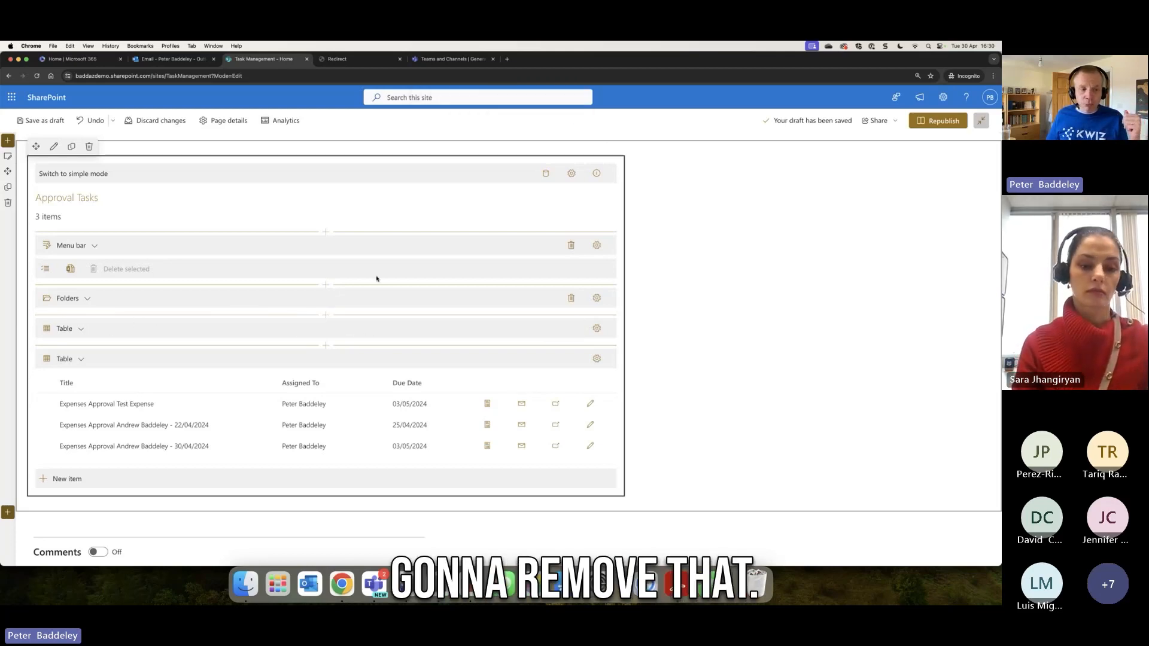
{"action": "left_click", "coordinate": [83, 299]}
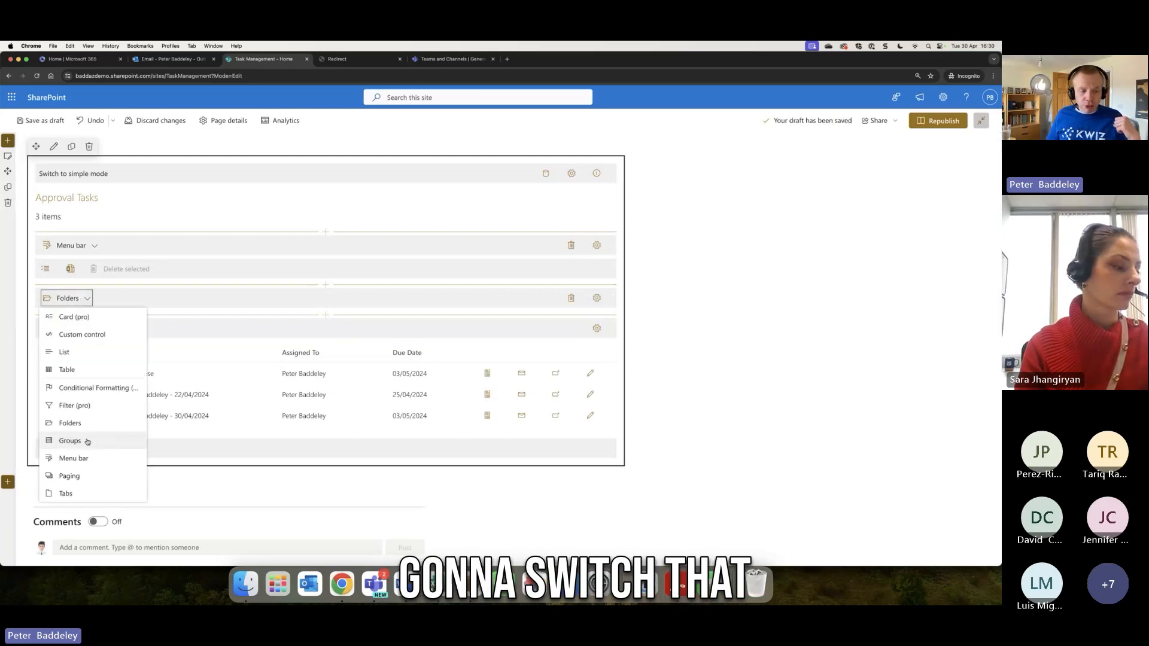
{"action": "left_click", "coordinate": [67, 494]}
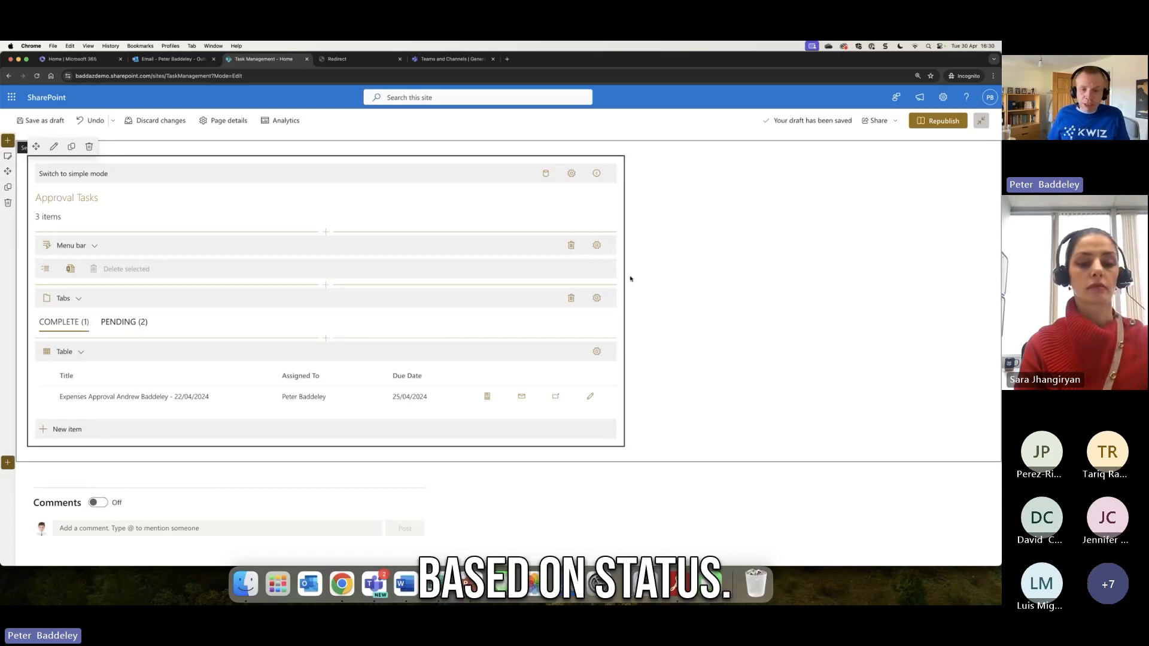
- Review the Group by column options of the Tabs control, leave Status selected, and close the designer
{"action": "left_click", "coordinate": [597, 298]}
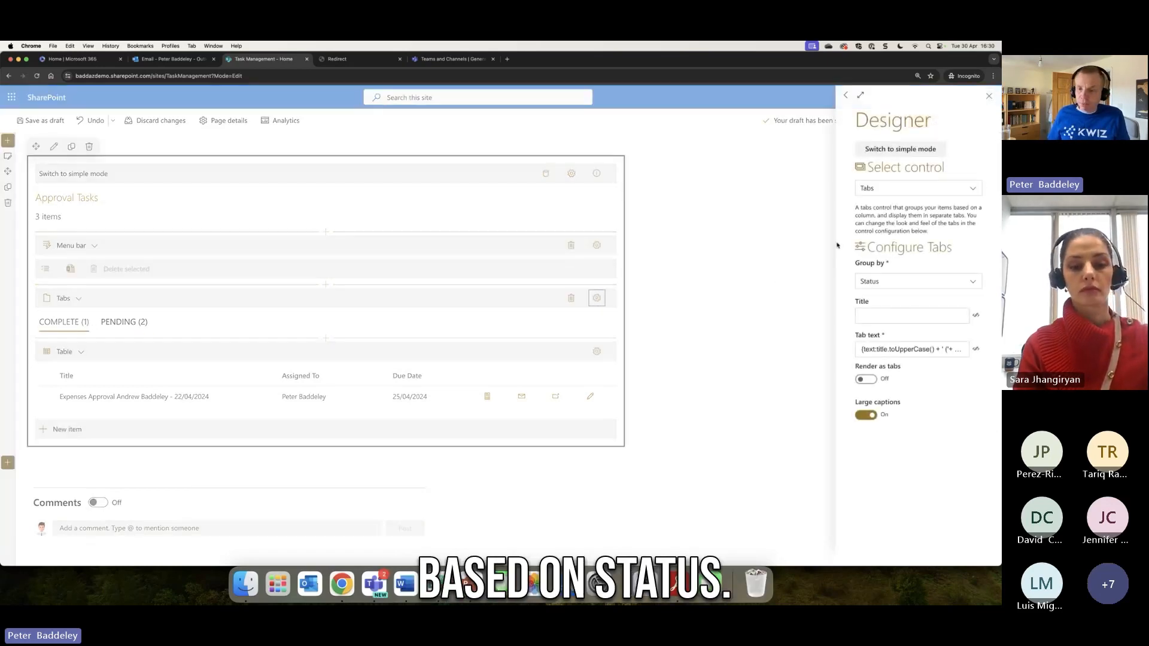
{"action": "left_click", "coordinate": [949, 280]}
{"action": "scroll", "coordinate": [937, 326], "scroll_direction": "down", "scroll_amount": 5}
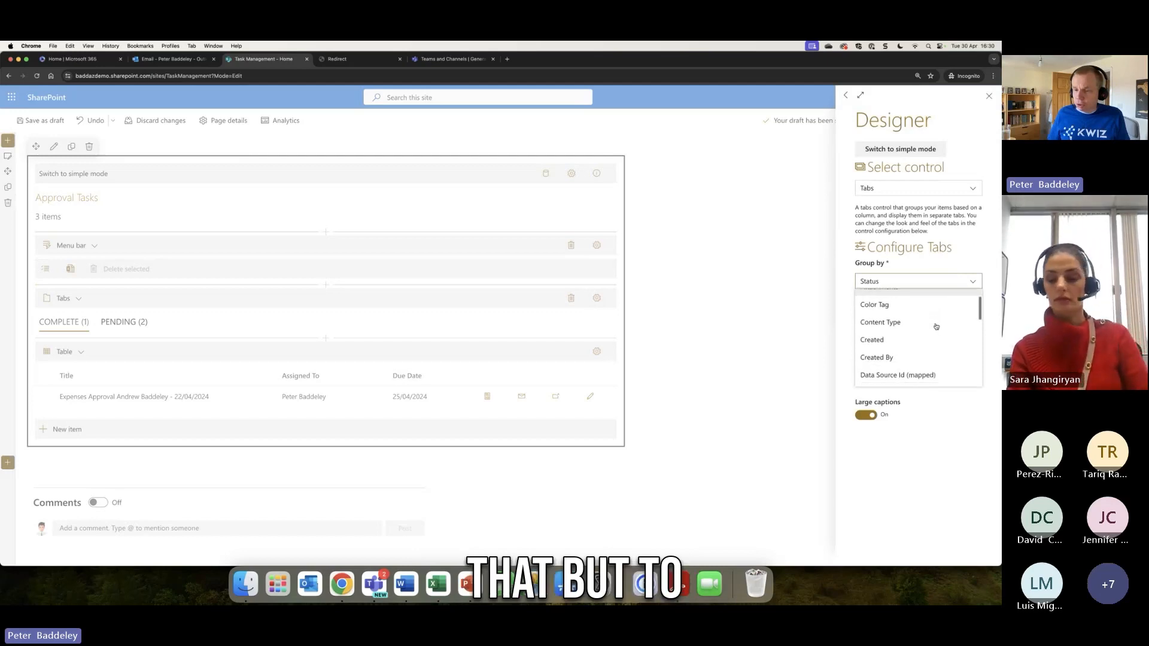
{"action": "scroll", "coordinate": [936, 326], "scroll_direction": "down", "scroll_amount": 3}
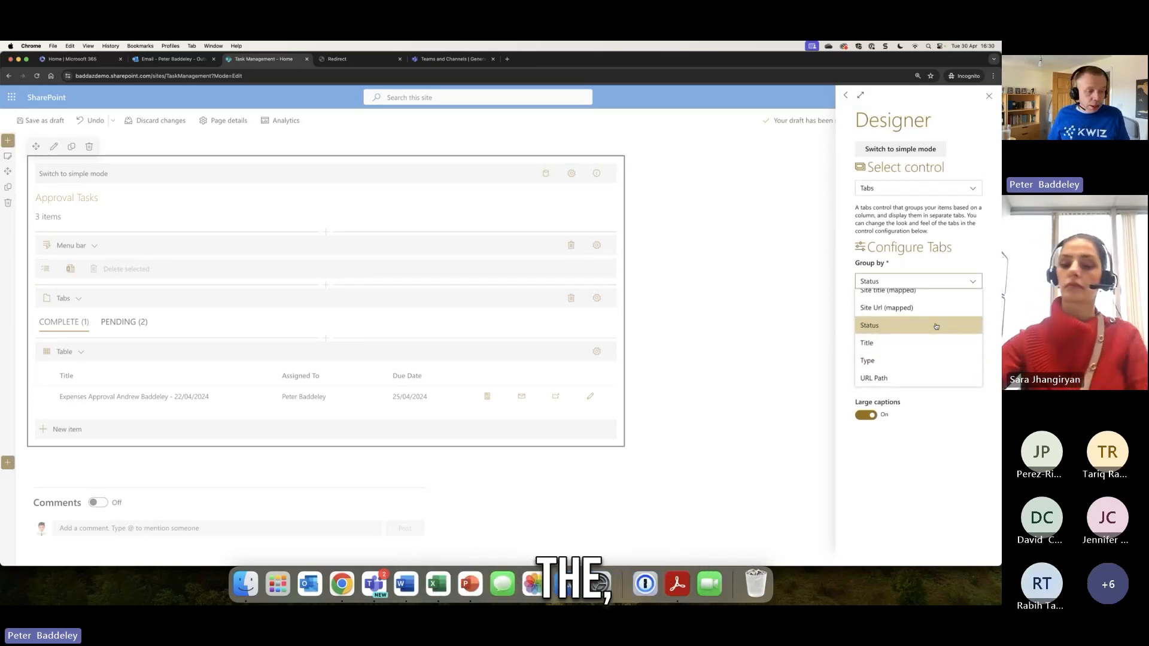
{"action": "left_click", "coordinate": [989, 96]}
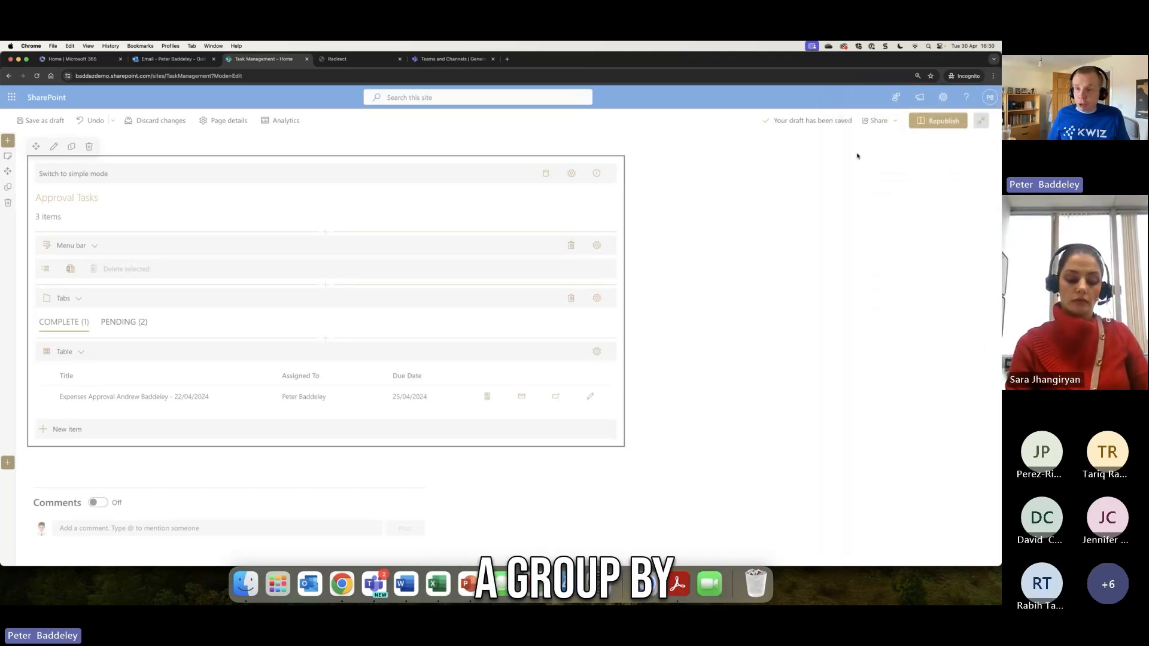
- Add a Filter (pro) control above the Menu bar and turn off its free text filter
{"action": "left_click", "coordinate": [327, 233]}
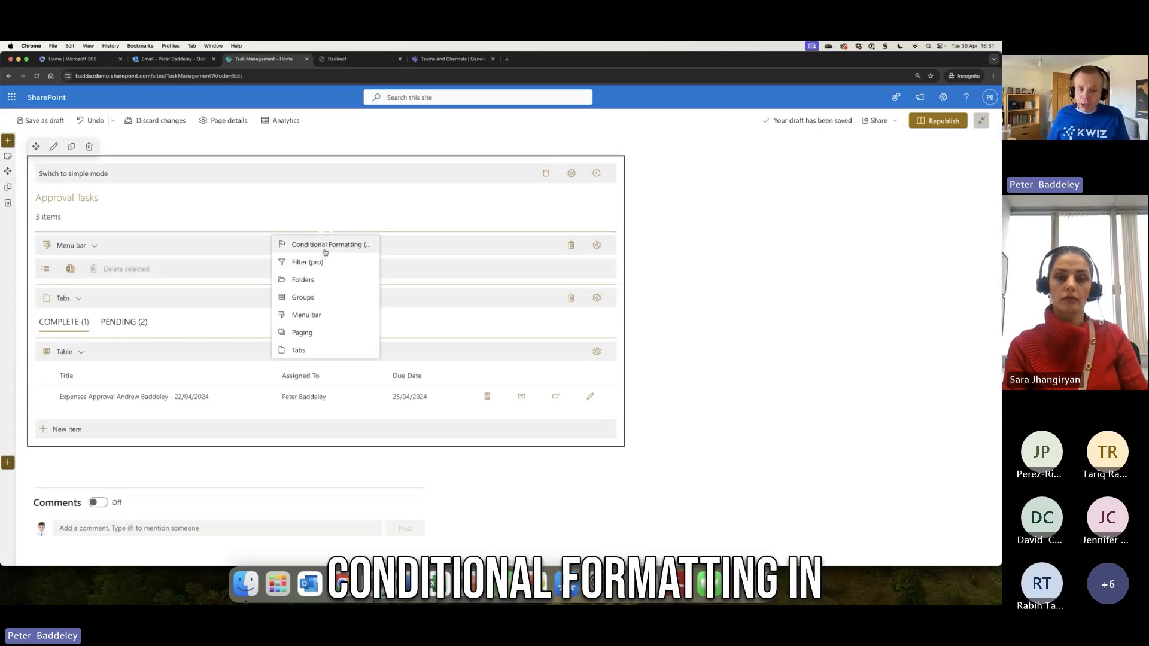
{"action": "left_click", "coordinate": [305, 262]}
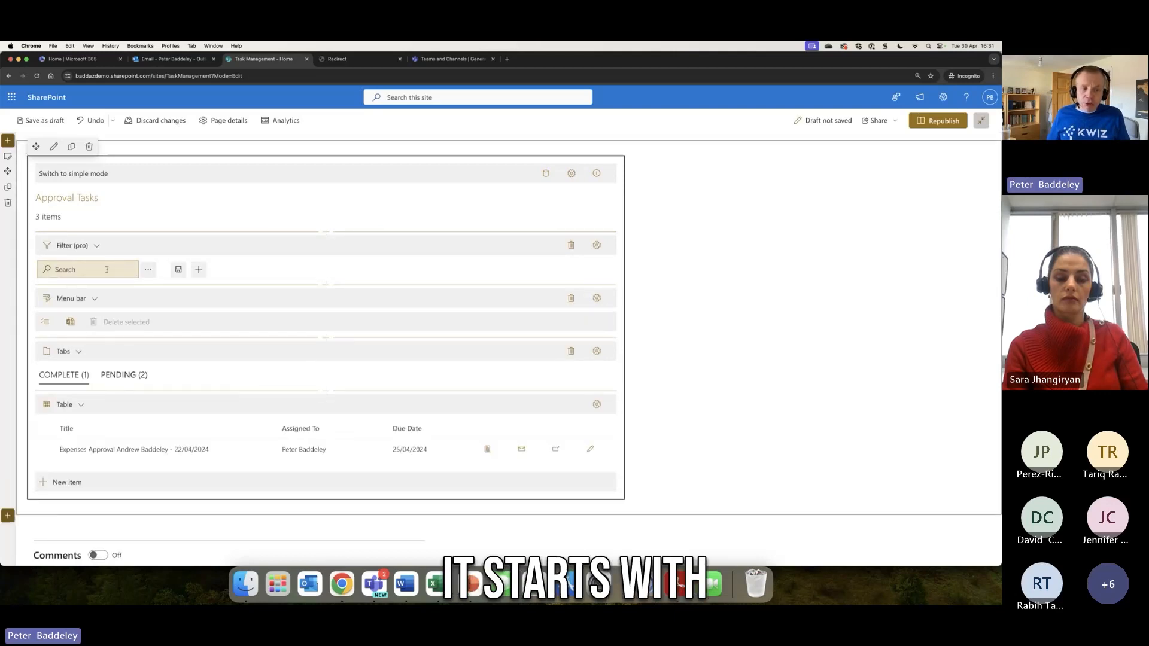
{"action": "left_click", "coordinate": [597, 246]}
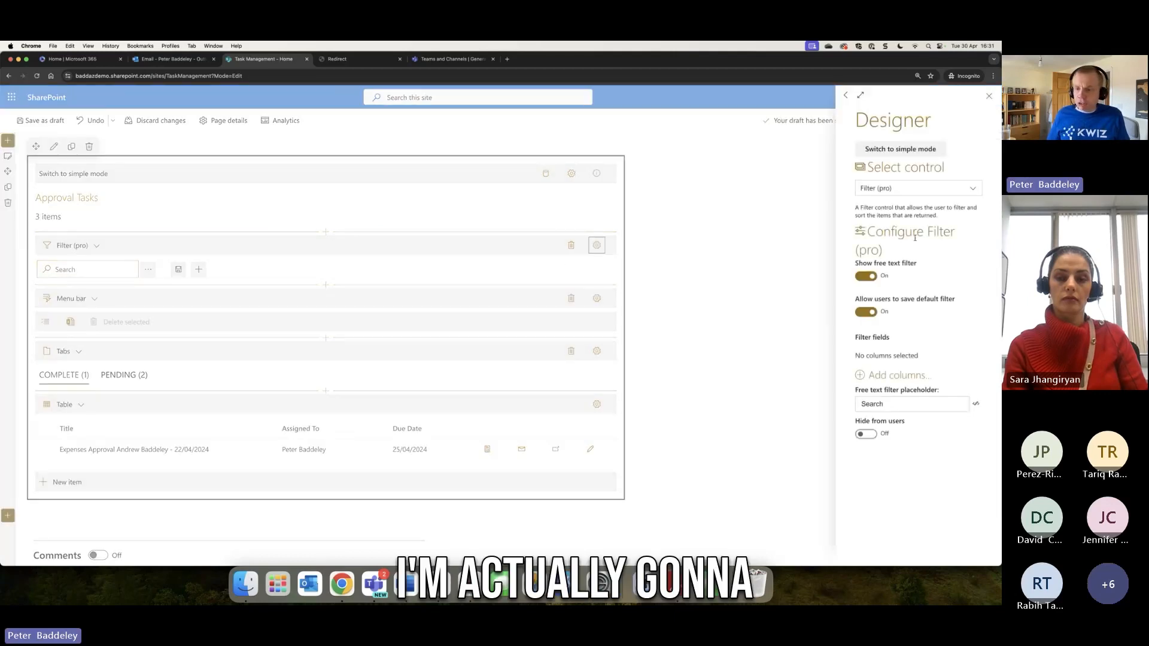
{"action": "left_click", "coordinate": [872, 277]}
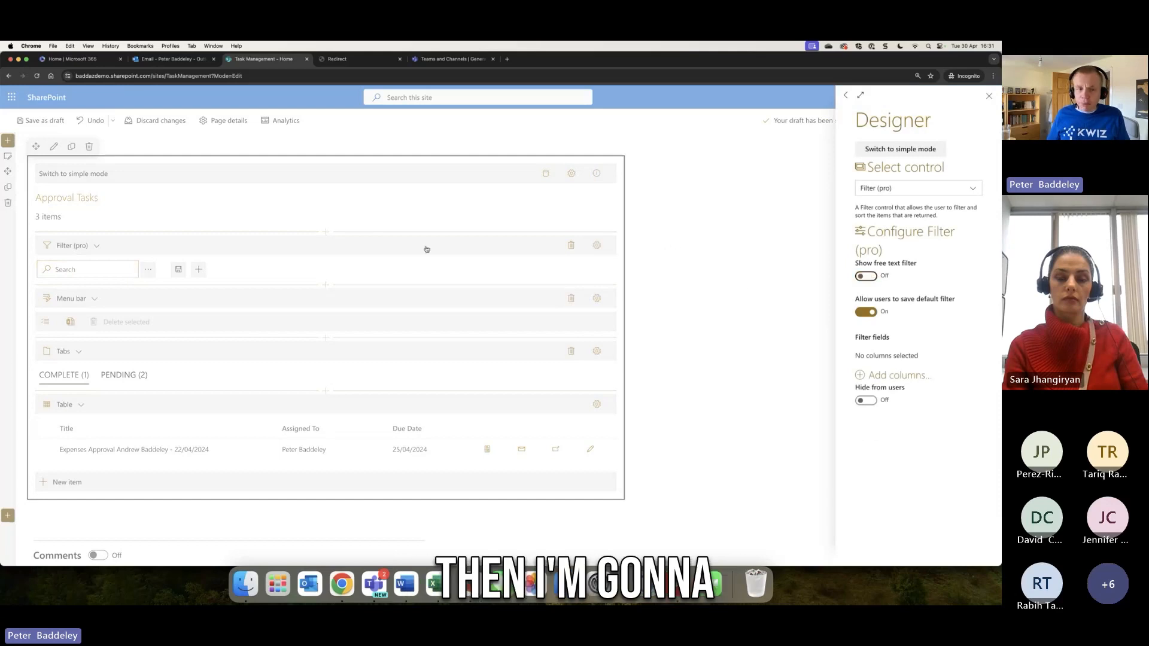
{"action": "left_click", "coordinate": [989, 97]}
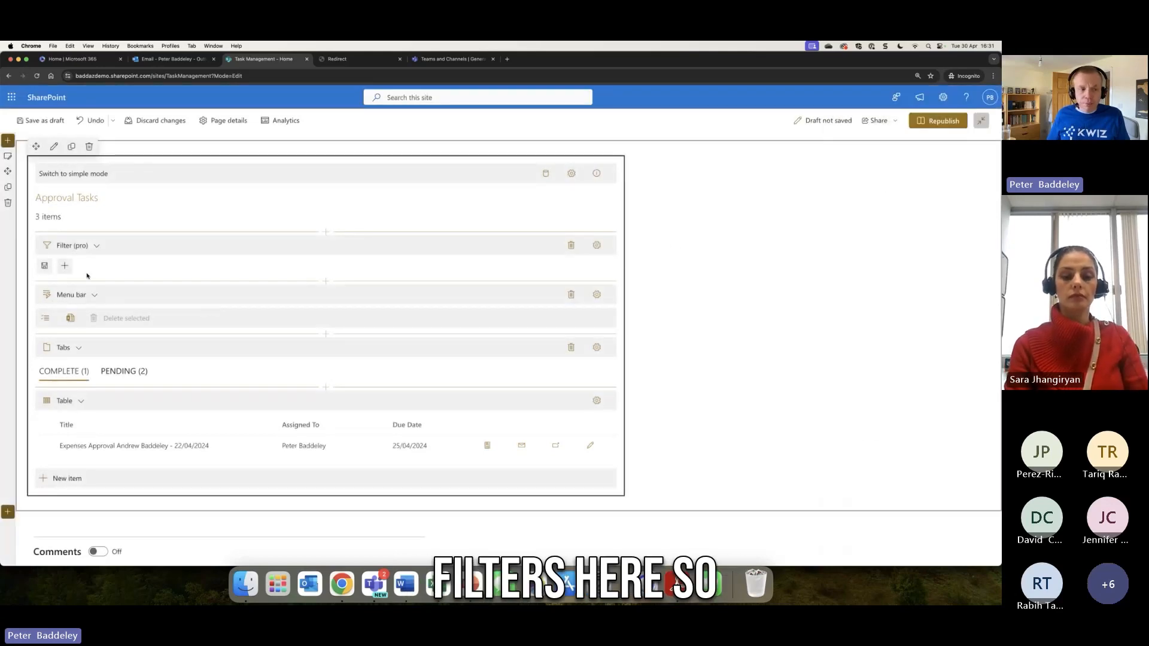
- Add an Assigned To filter field to the Filter (pro) control and republish the home page
{"action": "left_click", "coordinate": [64, 266]}
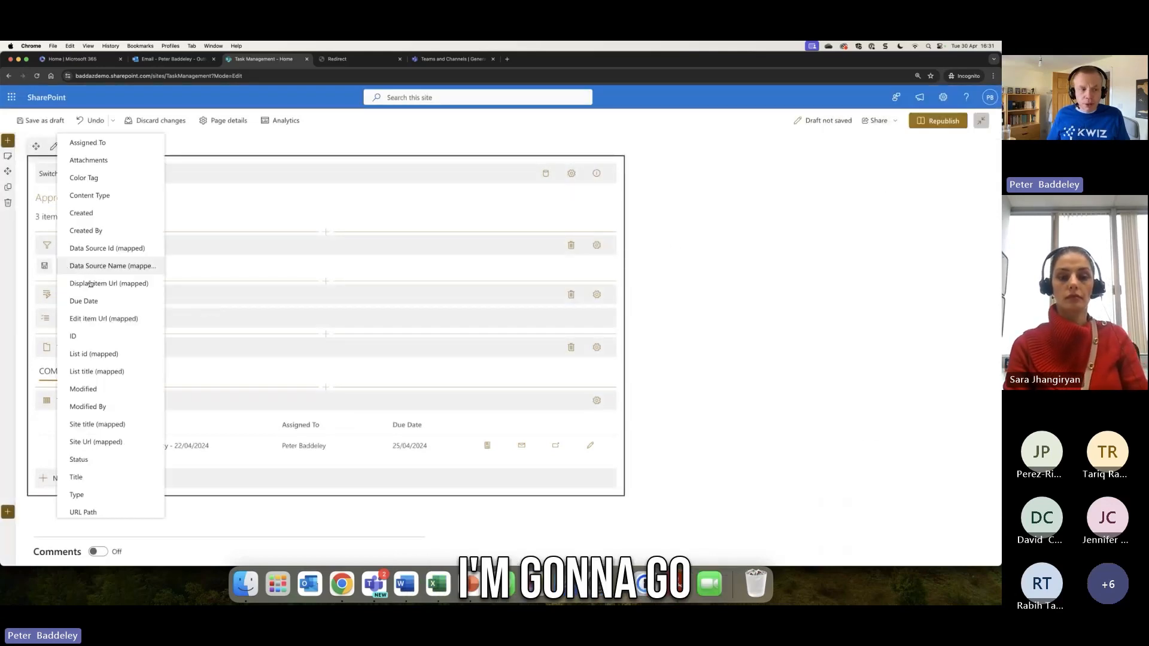
{"action": "left_click", "coordinate": [104, 144]}
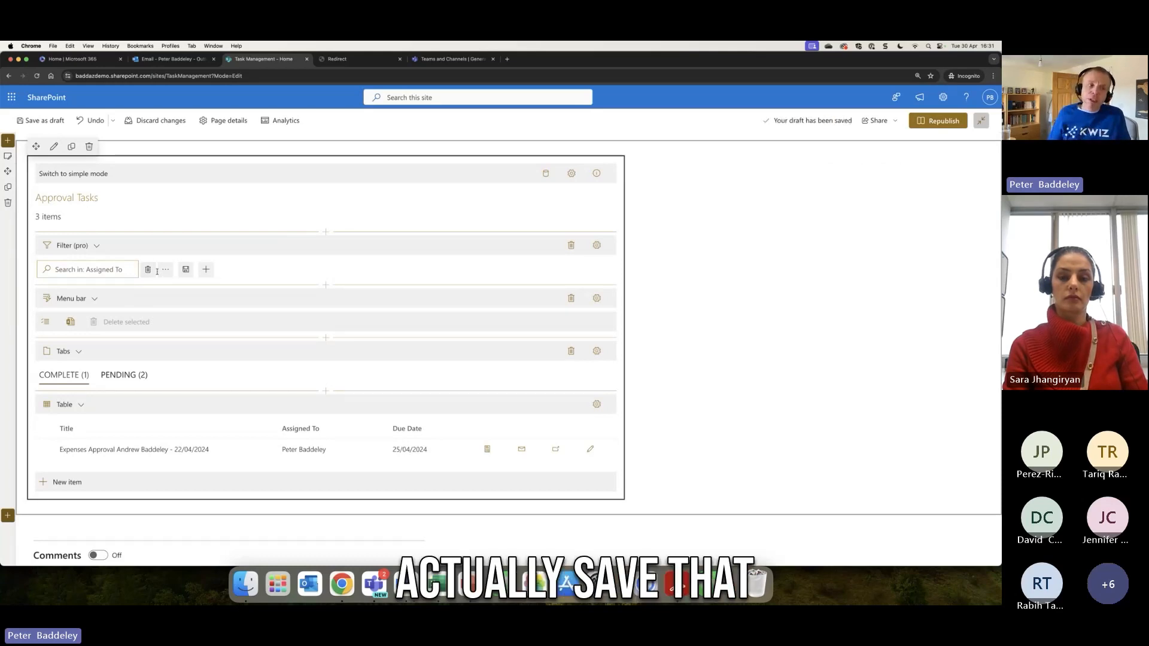
{"action": "left_click", "coordinate": [933, 121]}
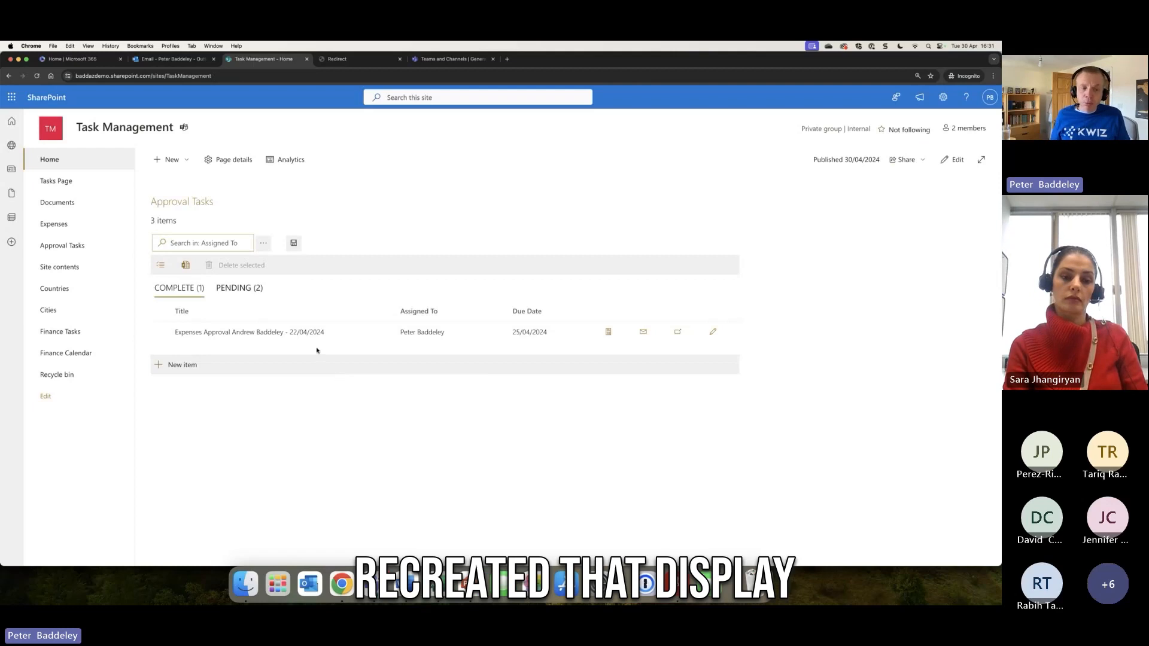
- Check the Pending and Complete tabs and the Assigned To filter options on the published page
{"action": "left_click", "coordinate": [242, 289]}
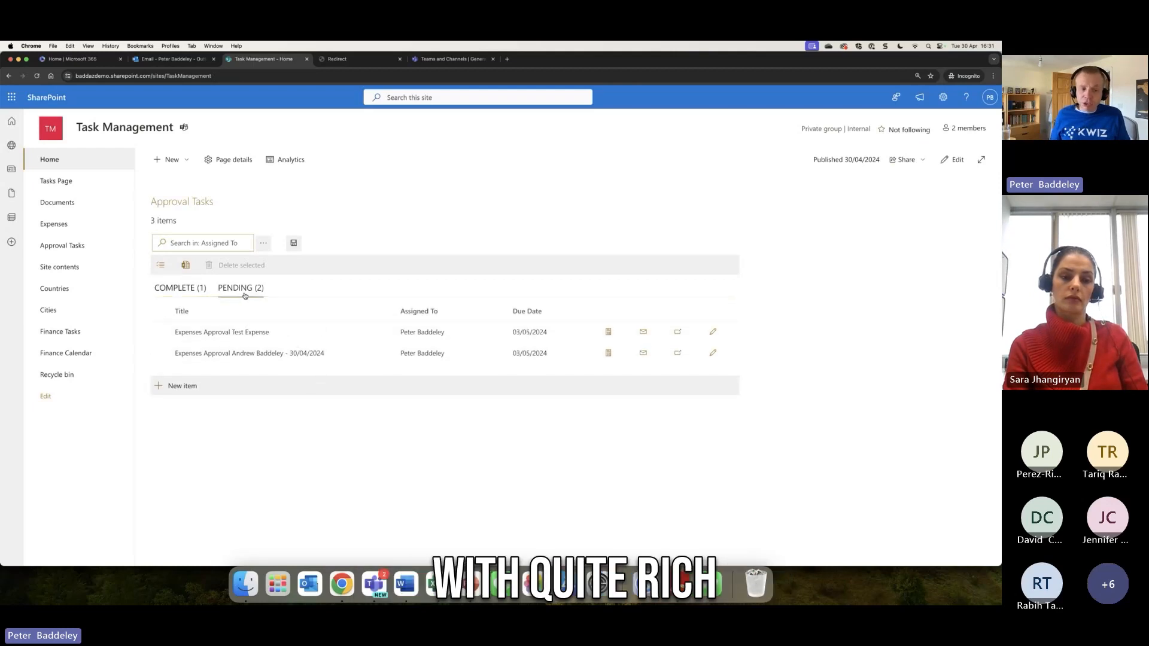
{"action": "left_click", "coordinate": [173, 290]}
{"action": "left_click", "coordinate": [264, 243]}
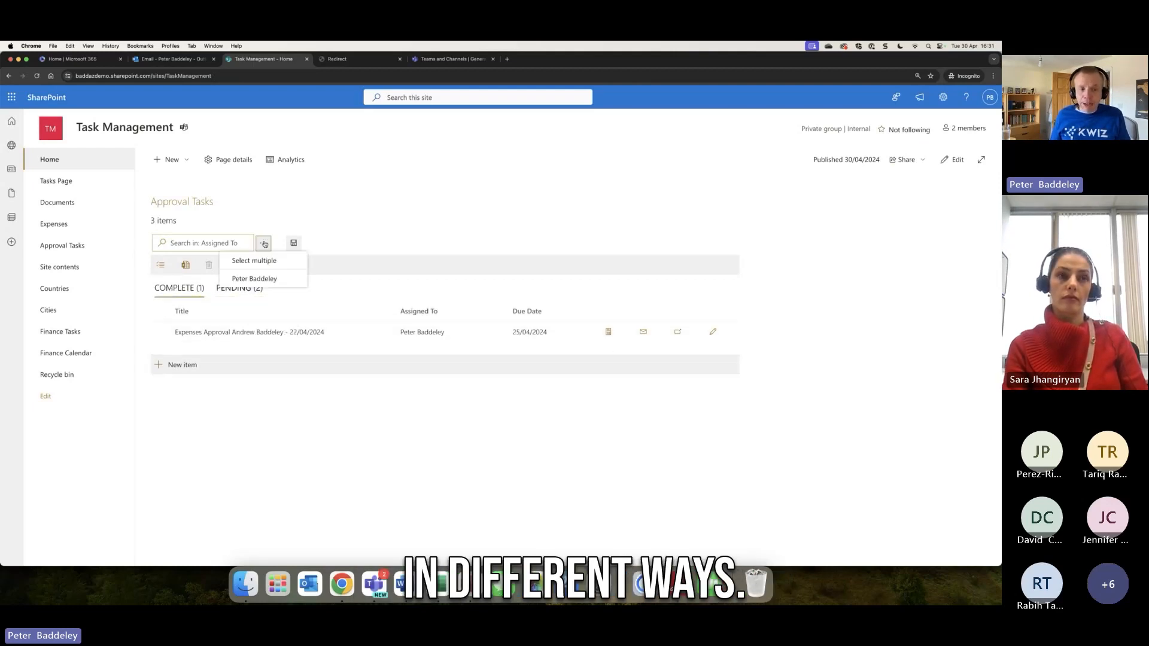
{"action": "left_click", "coordinate": [352, 188]}
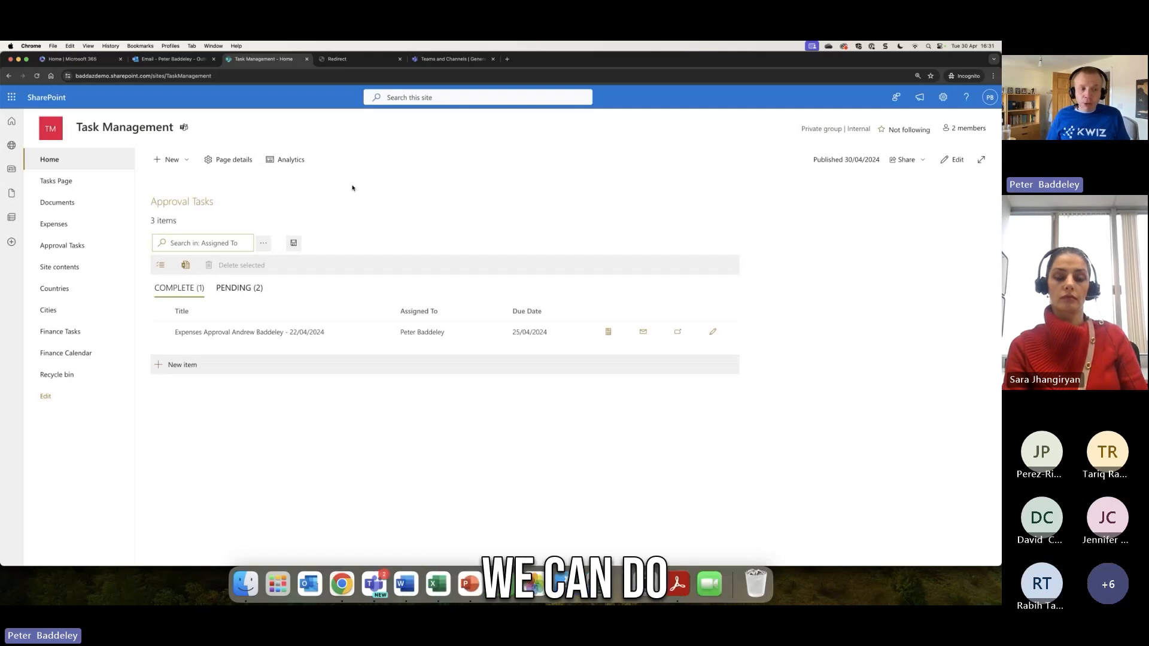
- Look over the Finance Tasks list, open the Finance Calendar page and show May 2024
{"action": "left_click", "coordinate": [77, 331]}
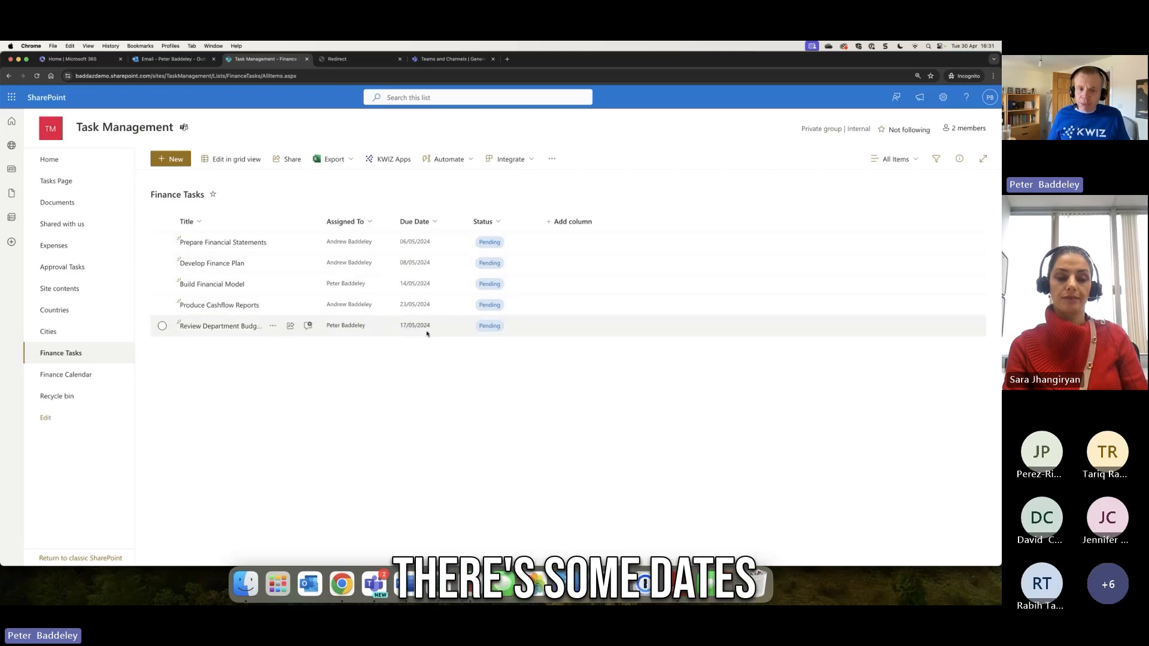
{"action": "left_click", "coordinate": [72, 375]}
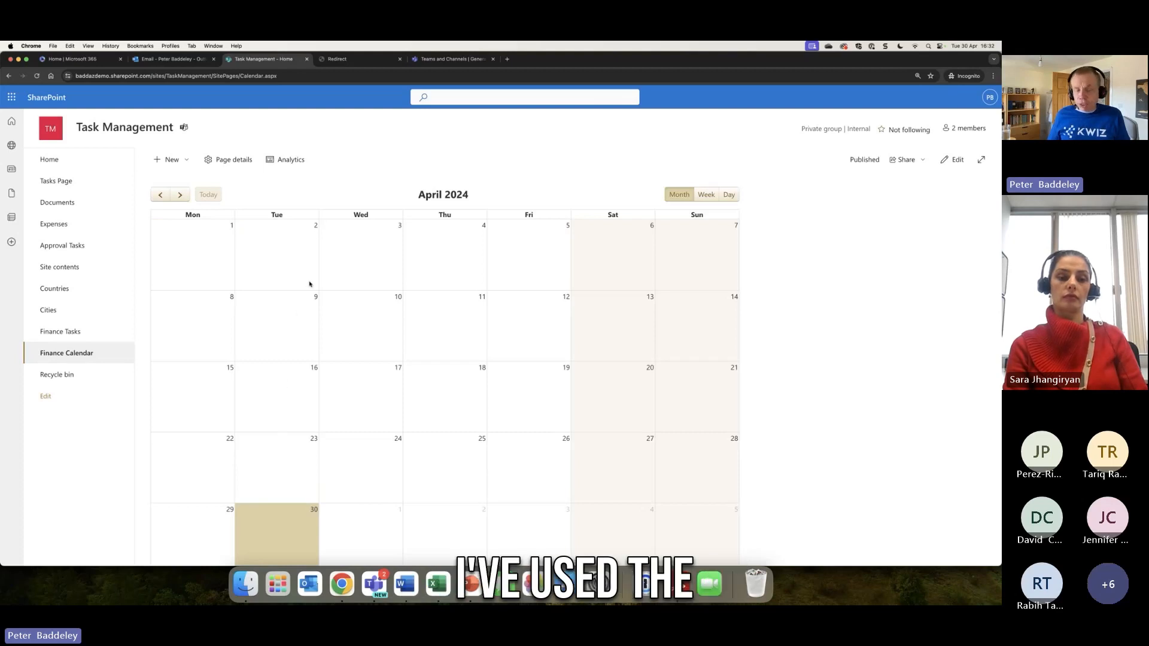
{"action": "left_click", "coordinate": [180, 195]}
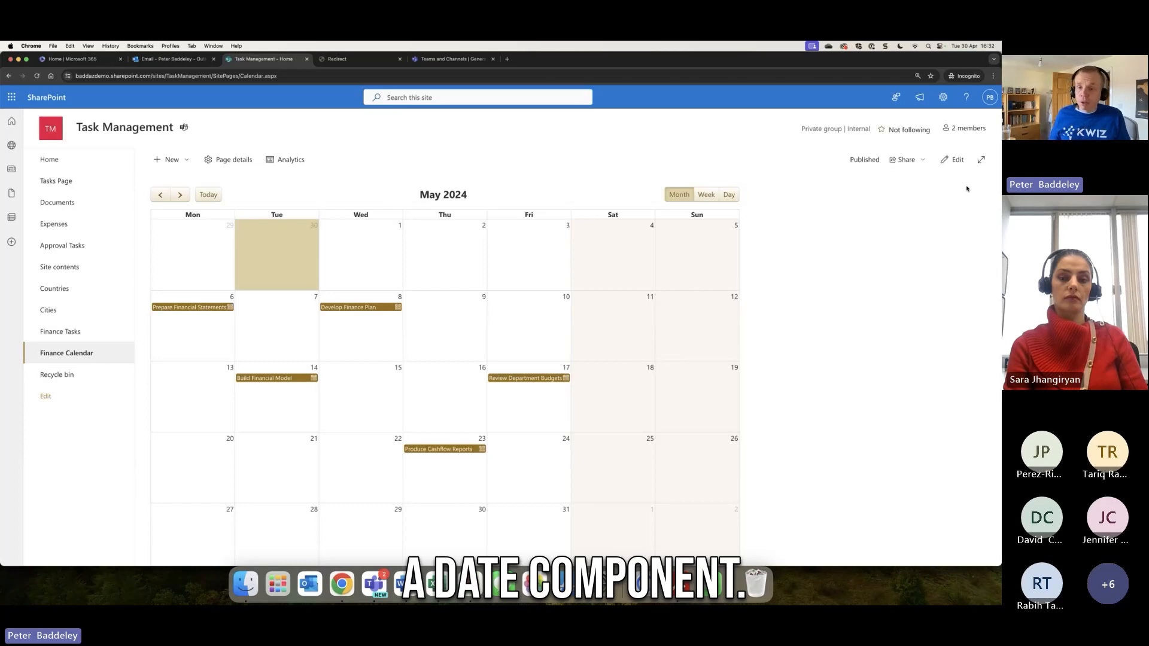
- Put the Finance Calendar page into edit mode and switch its Calendar Plus web part to advanced mode
{"action": "left_click", "coordinate": [954, 159]}
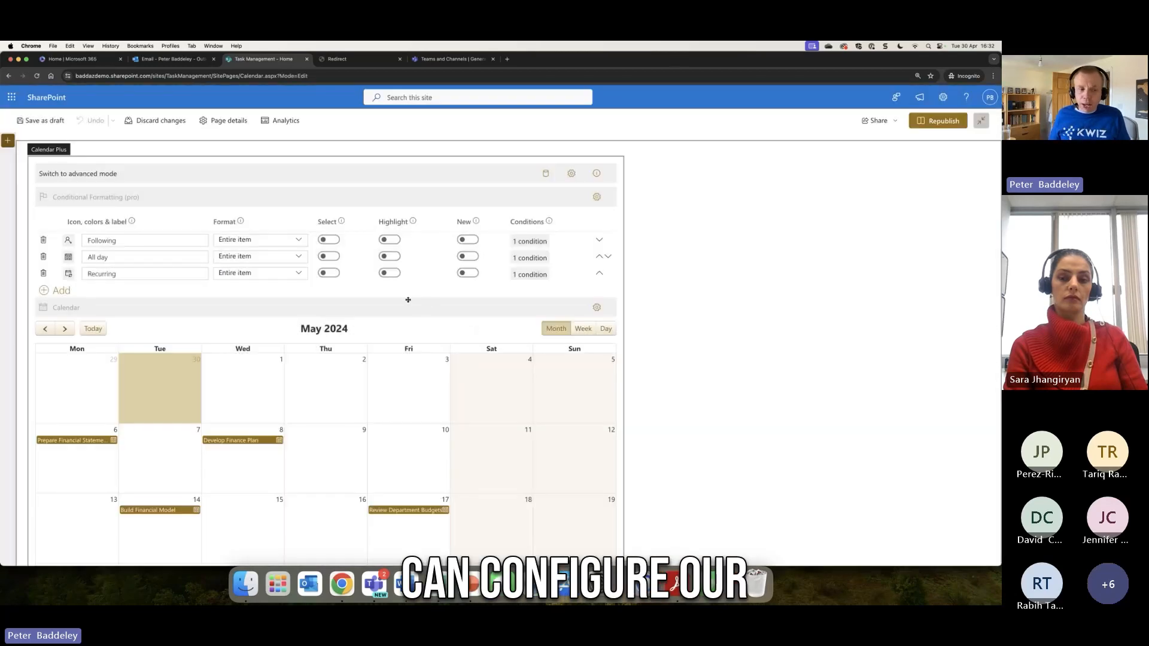
{"action": "left_click", "coordinate": [571, 173]}
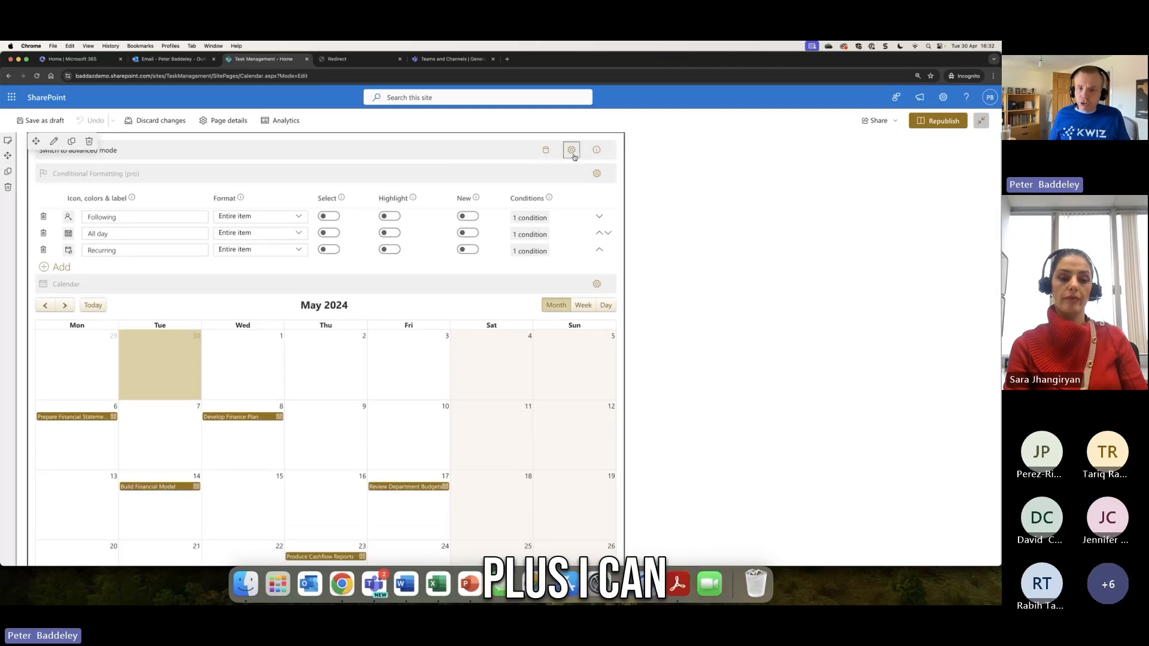
{"action": "left_click", "coordinate": [988, 95]}
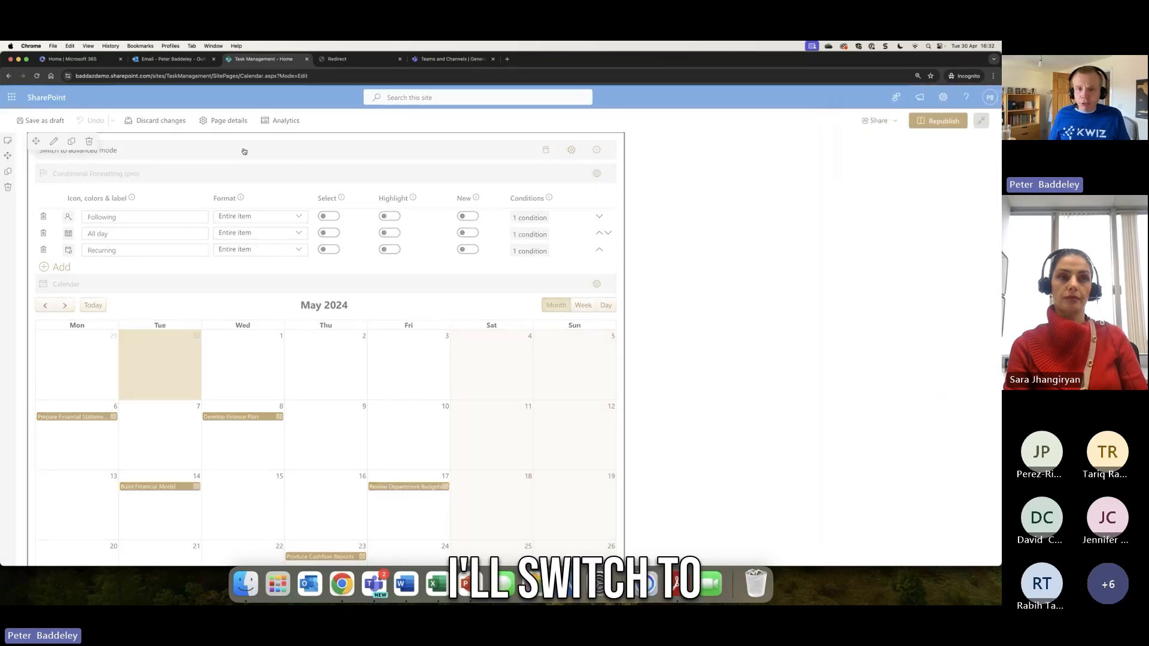
{"action": "left_click", "coordinate": [103, 151]}
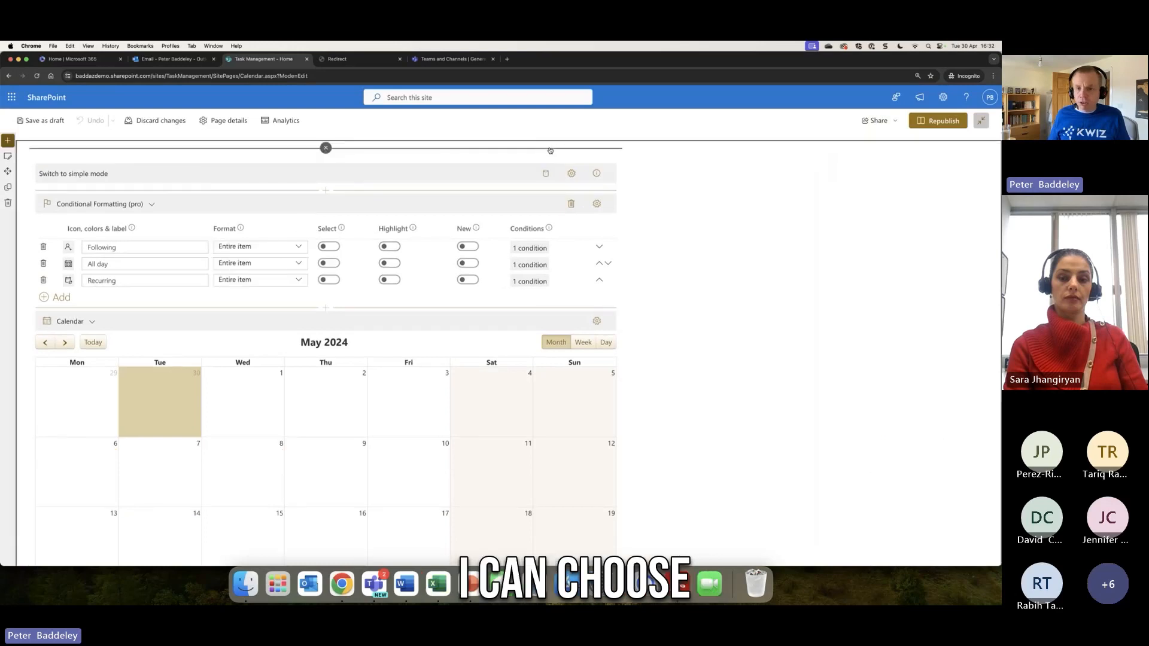
- Review the selectable web part types in the Calendar Plus configuration, close it unchanged, and republish the calendar page
{"action": "left_click", "coordinate": [547, 150]}
{"action": "left_click", "coordinate": [545, 175]}
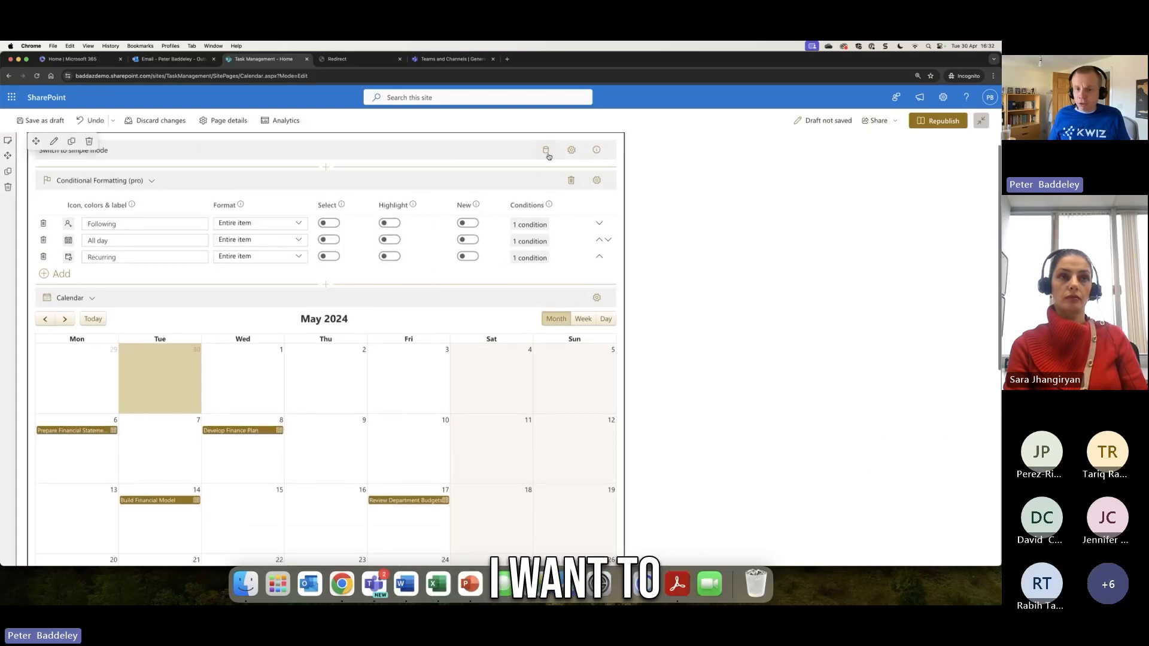
{"action": "left_click", "coordinate": [545, 150]}
{"action": "left_click", "coordinate": [696, 143]}
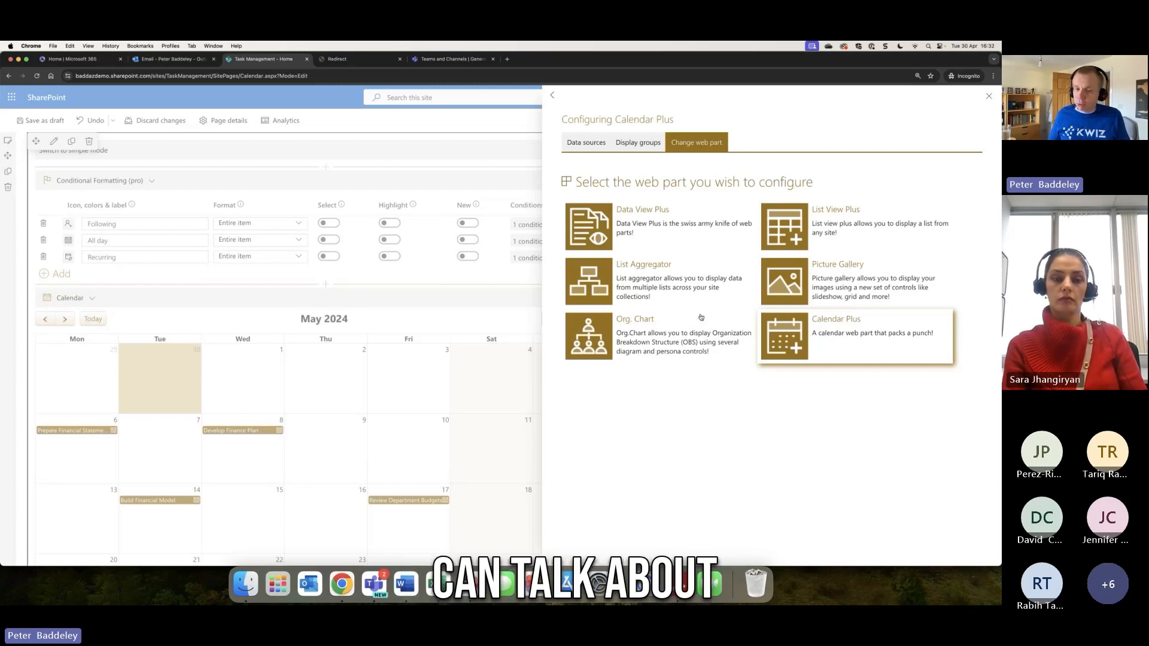
{"action": "left_click", "coordinate": [989, 98]}
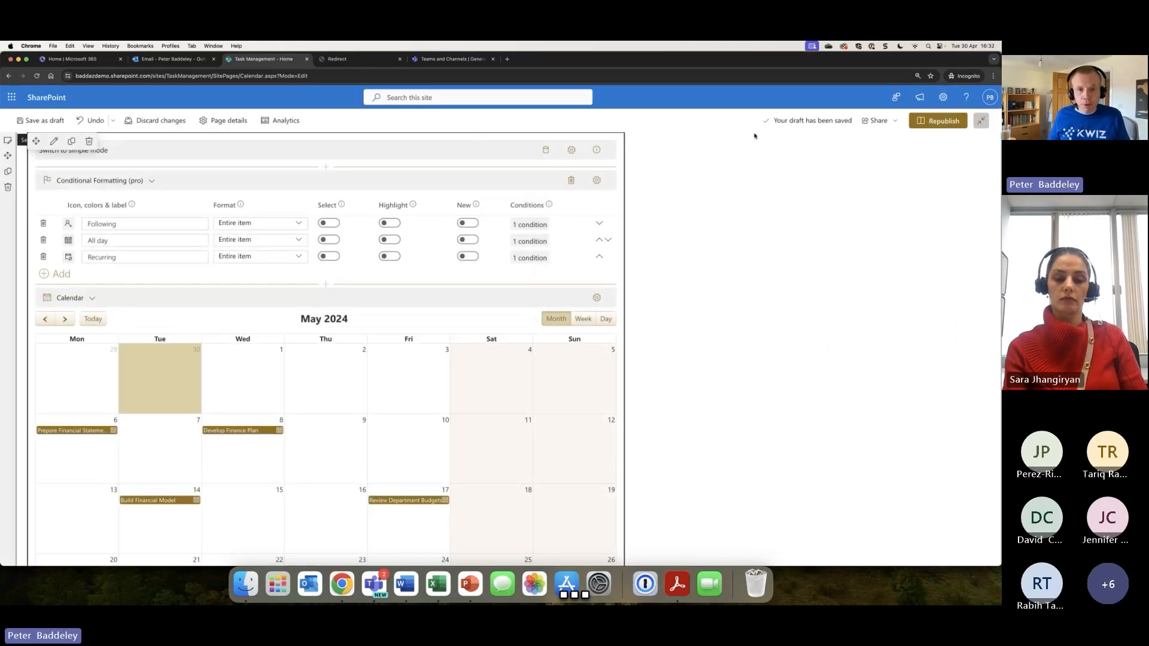
{"action": "left_click", "coordinate": [946, 119]}
- Open the Project Tasks workbook from the General folder of the Documents library, examine its columns, and close it
{"action": "left_click", "coordinate": [72, 267]}
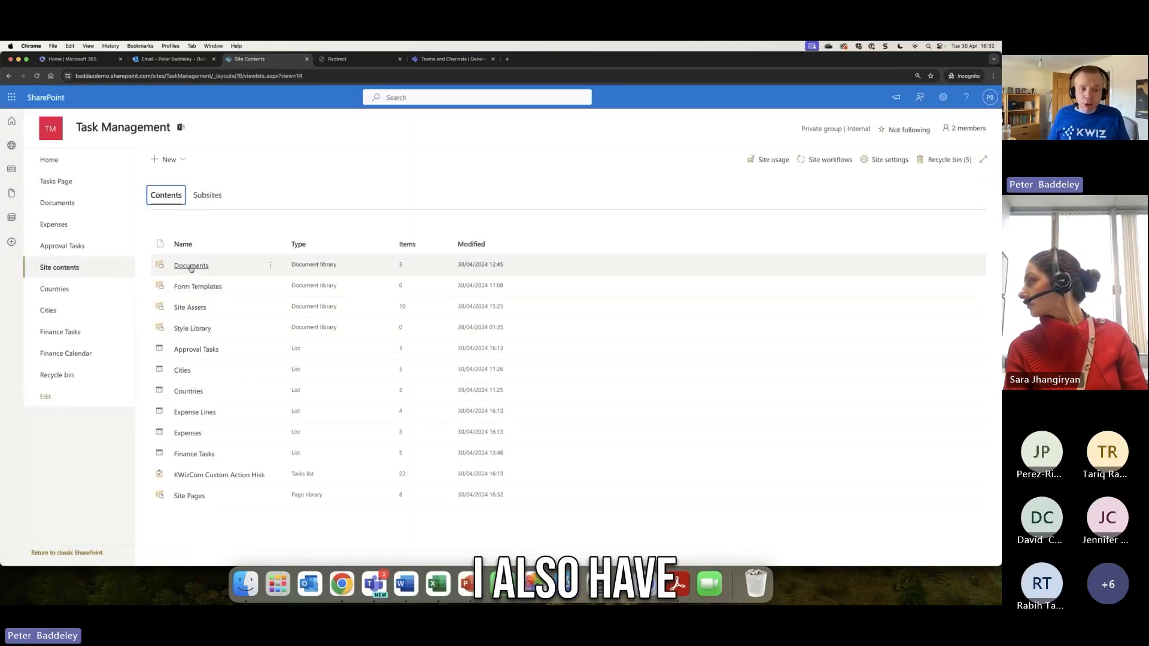
{"action": "left_click", "coordinate": [198, 264]}
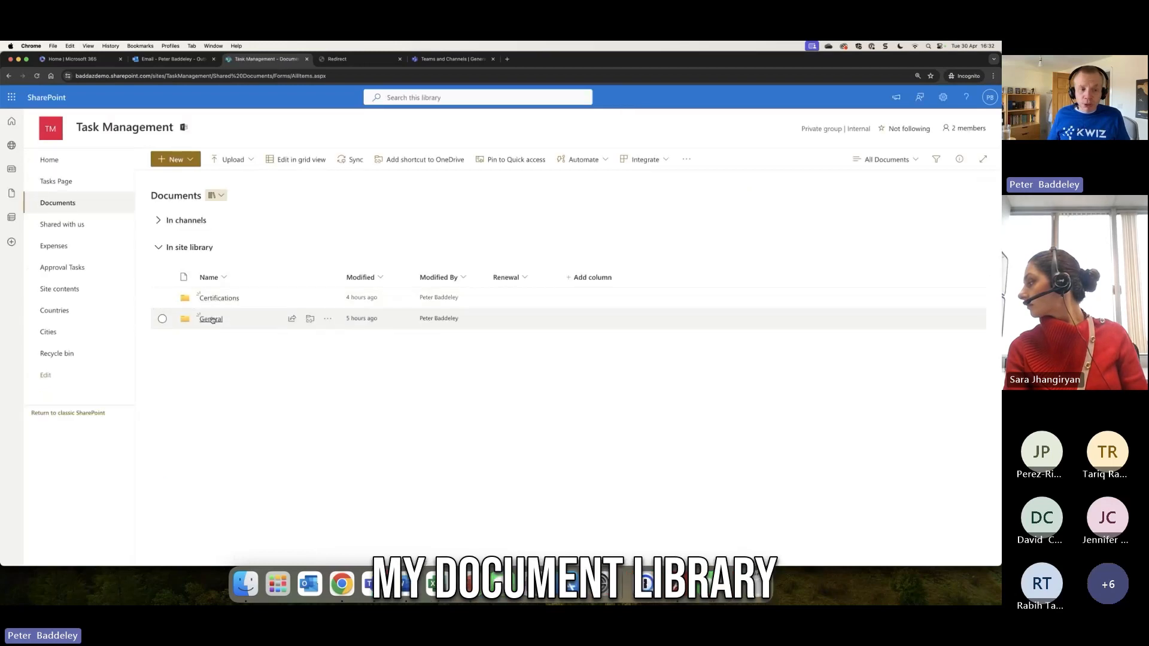
{"action": "left_click", "coordinate": [209, 319]}
{"action": "left_click", "coordinate": [226, 245]}
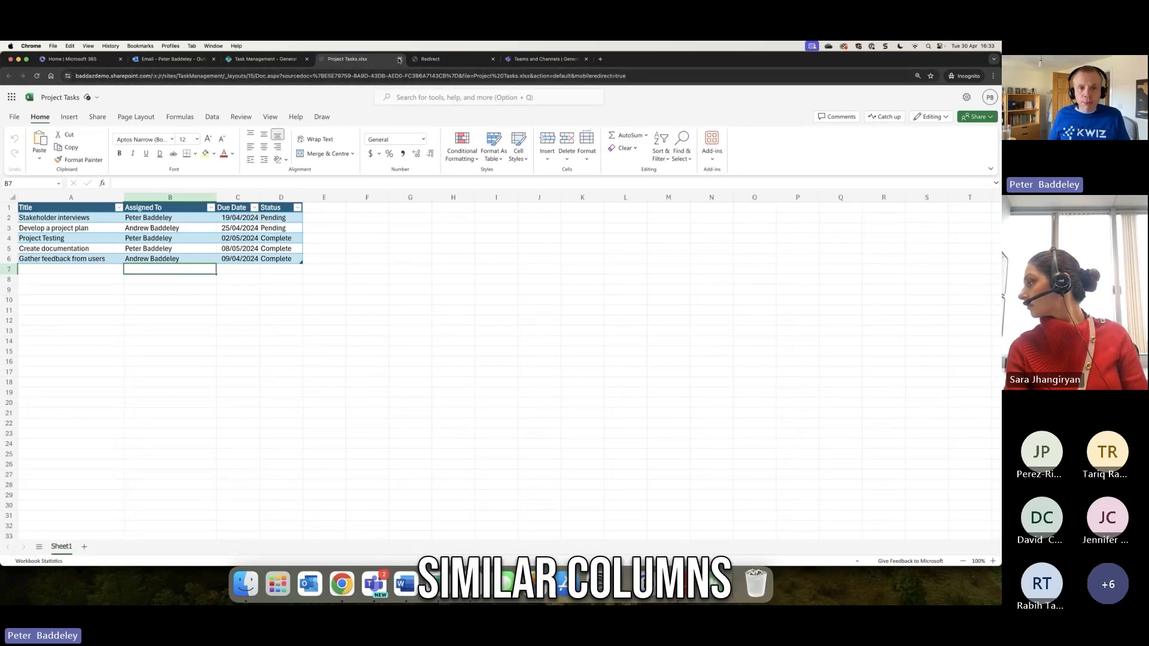
{"action": "key", "text": "super+w"}
- Open the Tasks Page and check its Finance Tasks and Project Tasks tabs
{"action": "left_click", "coordinate": [69, 180]}
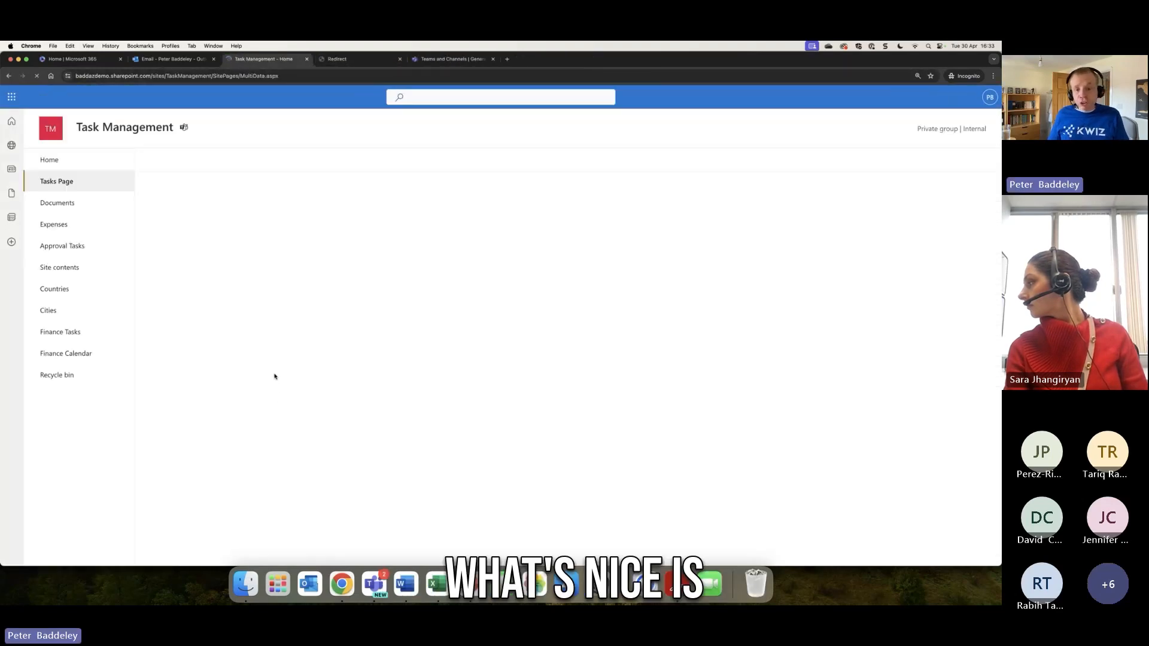
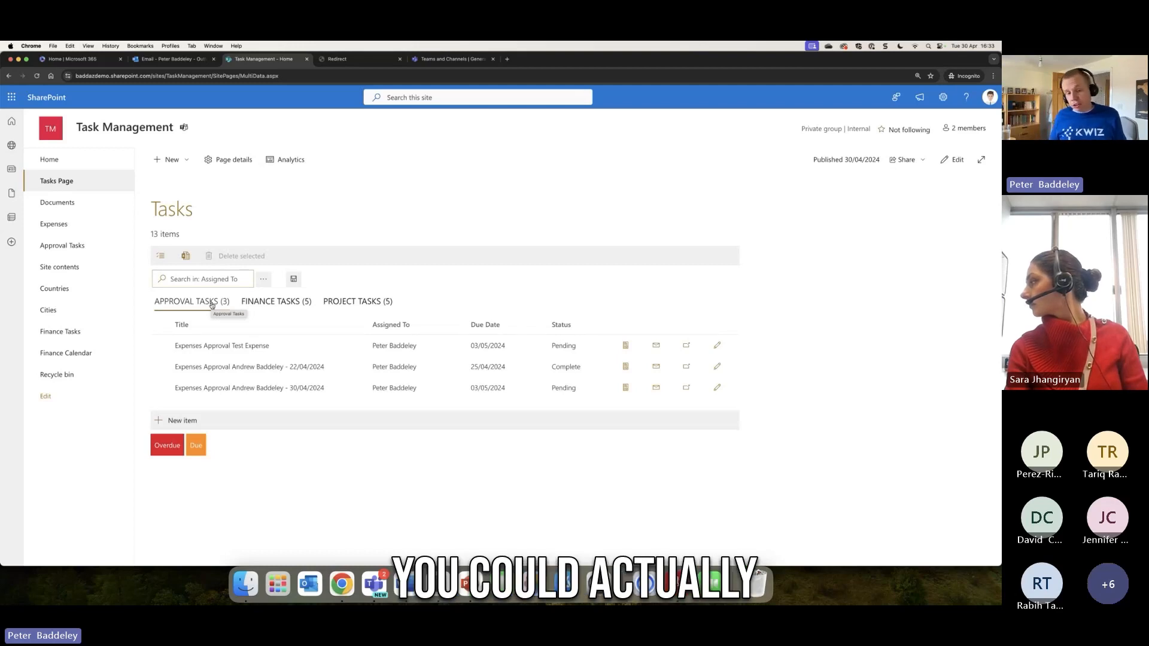
{"action": "left_click", "coordinate": [284, 302]}
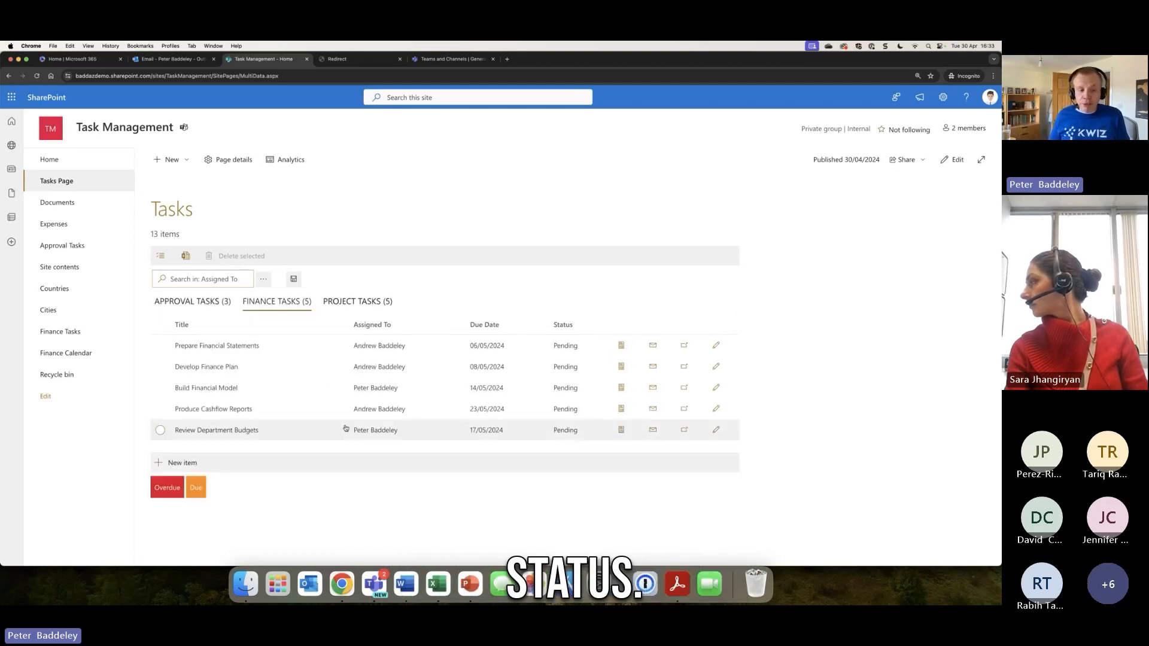
{"action": "left_click", "coordinate": [359, 302]}
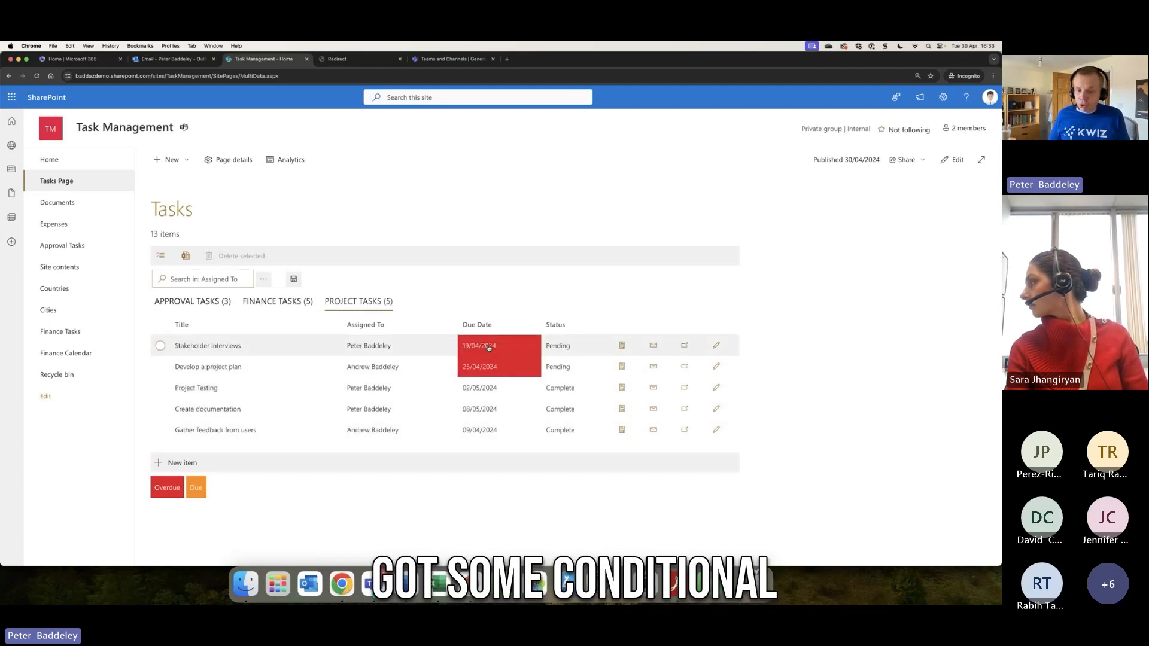
- Filter the tasks by one Assigned To person, check the Project Tasks tab, and clear the filter
{"action": "left_click", "coordinate": [263, 279]}
{"action": "left_click", "coordinate": [265, 316]}
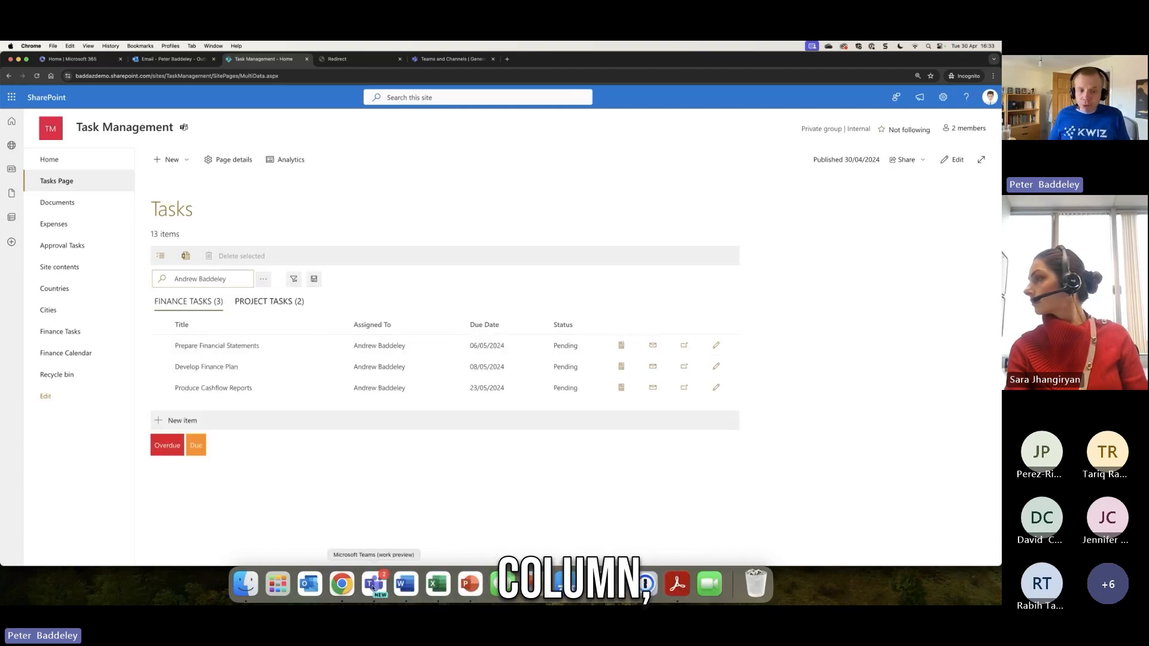
{"action": "left_click", "coordinate": [267, 302]}
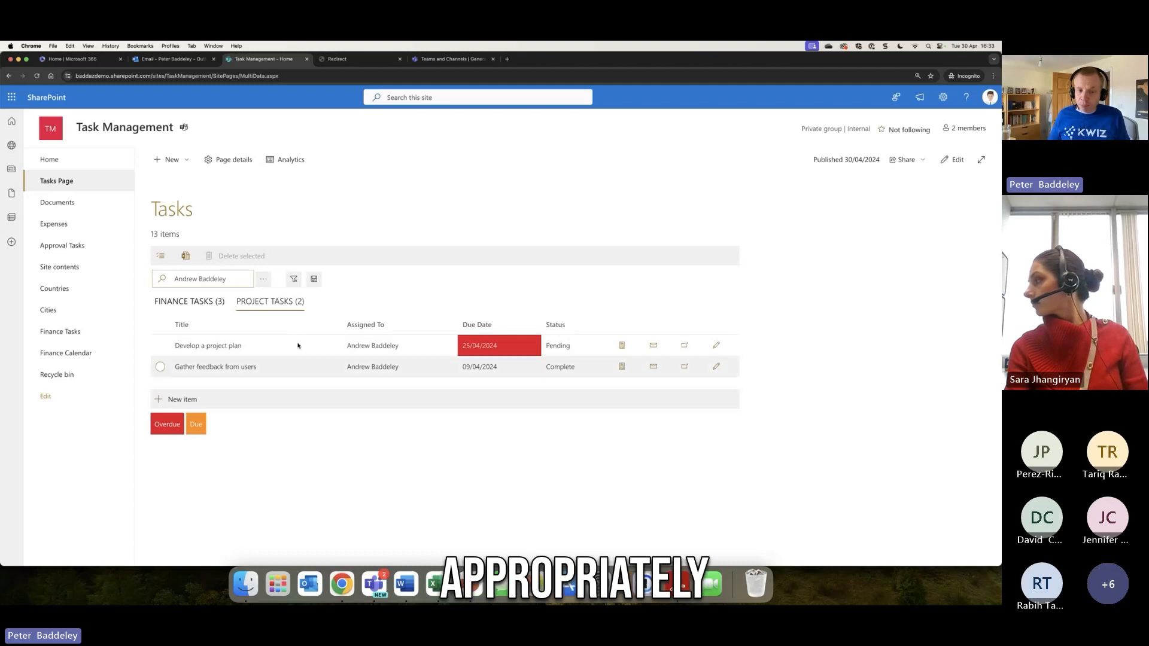
{"action": "left_click", "coordinate": [293, 278]}
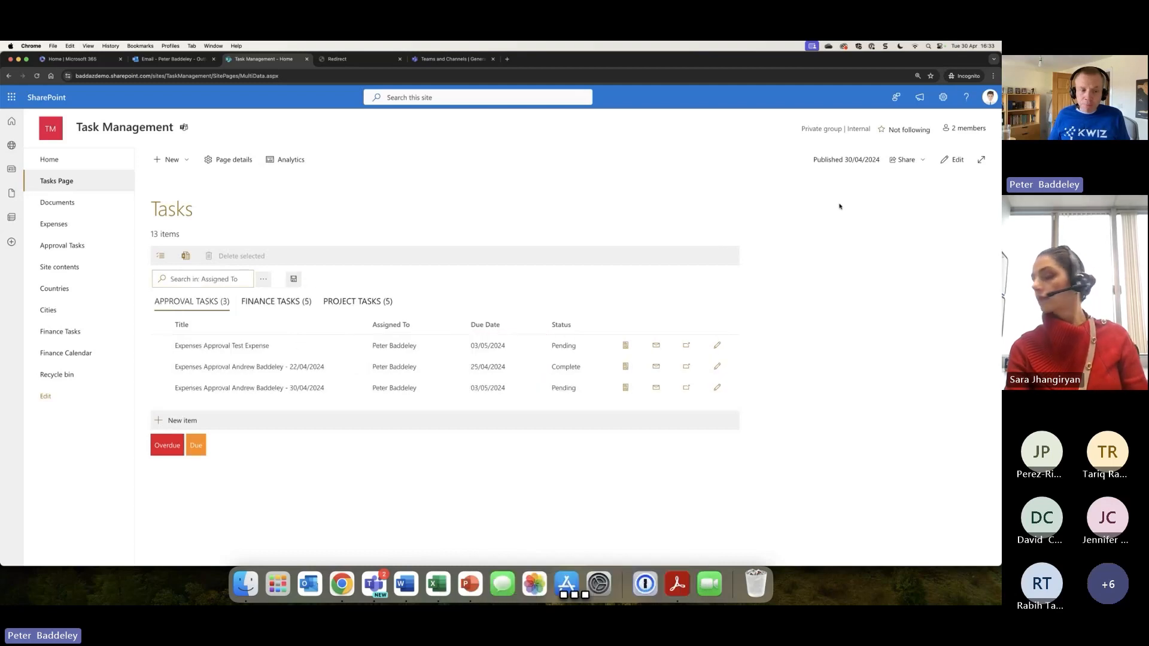
- Put the Tasks page into edit mode and switch its Data View Plus web part to advanced mode
{"action": "left_click", "coordinate": [954, 160]}
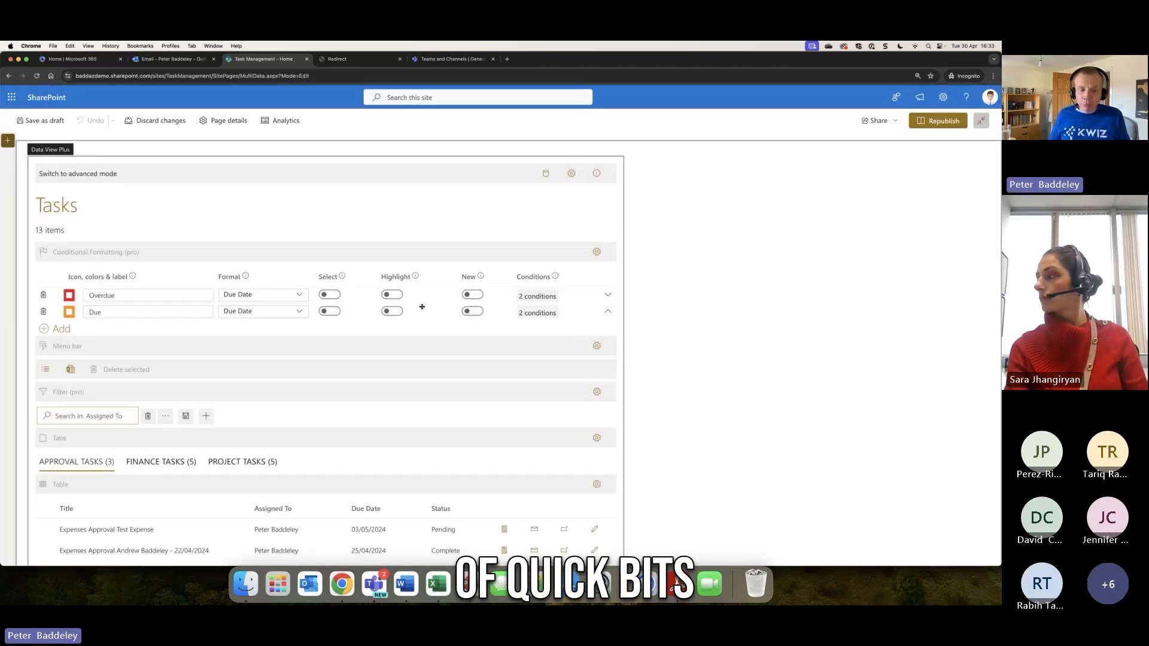
{"action": "scroll", "coordinate": [422, 307], "scroll_direction": "down", "scroll_amount": 1}
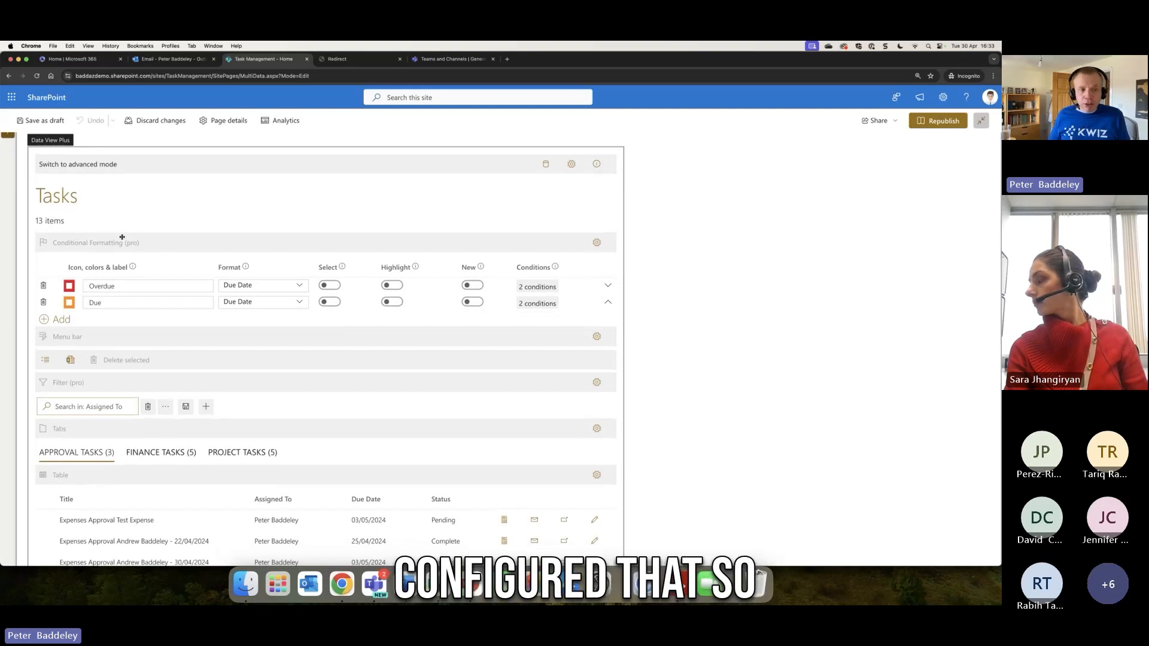
{"action": "left_click", "coordinate": [82, 163]}
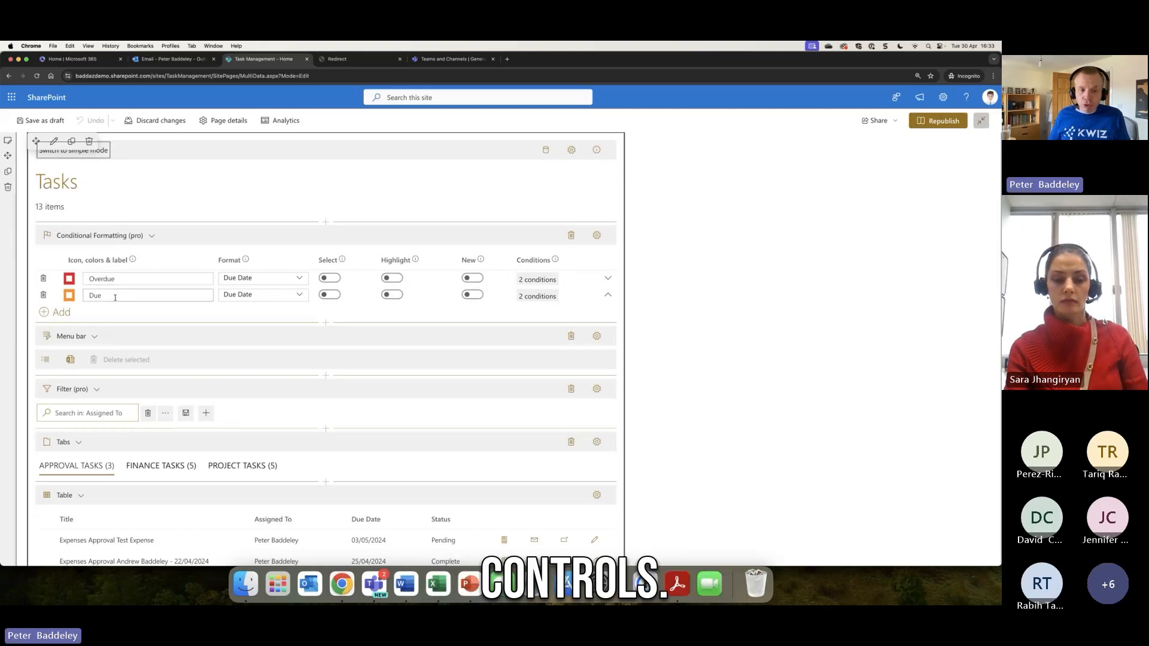
- Review the Format field choices and the icon, color and background color settings of the Overdue conditional formatting rule
{"action": "left_click", "coordinate": [300, 279]}
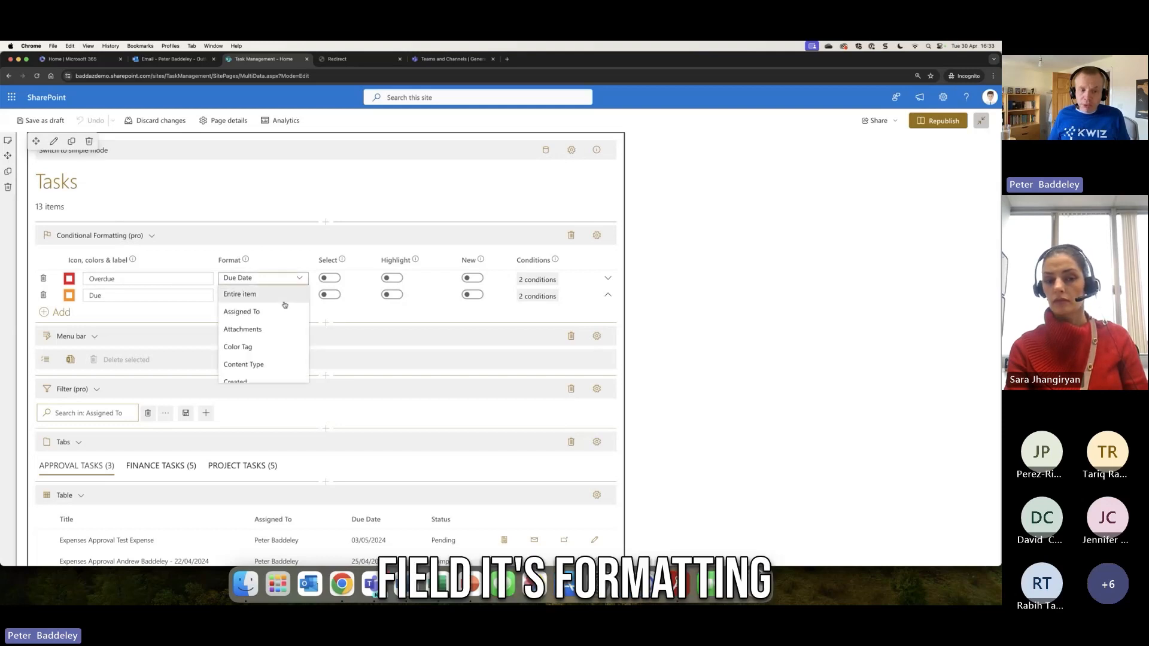
{"action": "scroll", "coordinate": [282, 302], "scroll_direction": "down", "scroll_amount": 2}
{"action": "scroll", "coordinate": [282, 302], "scroll_direction": "up", "scroll_amount": 2}
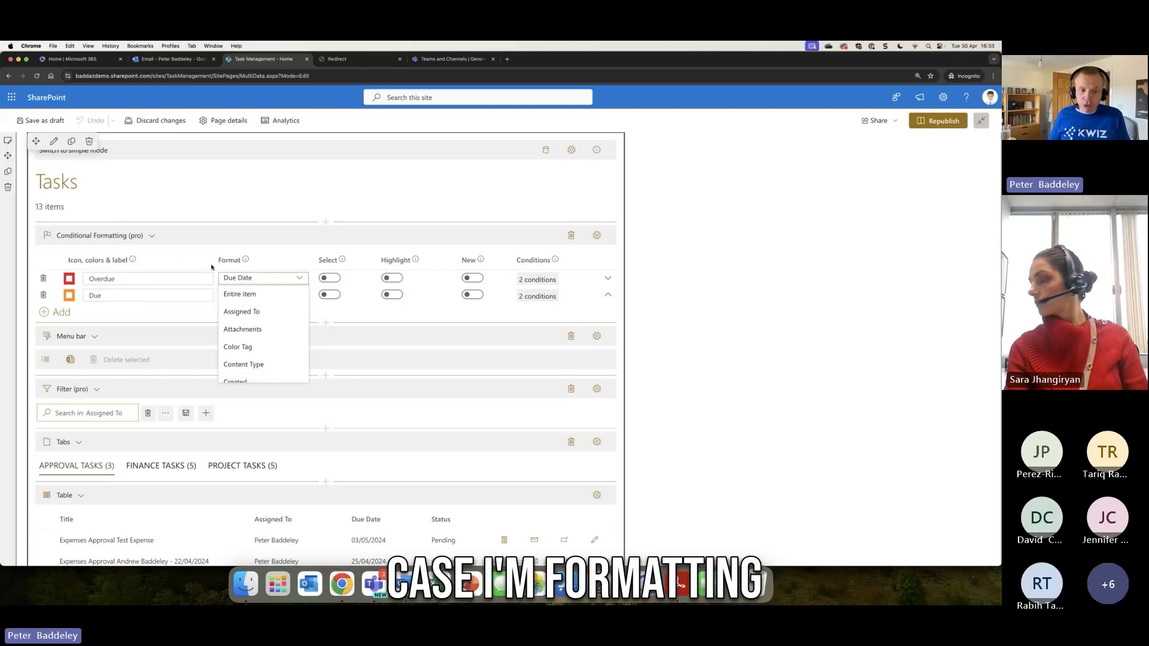
{"action": "left_click", "coordinate": [158, 261]}
{"action": "left_click", "coordinate": [69, 280]}
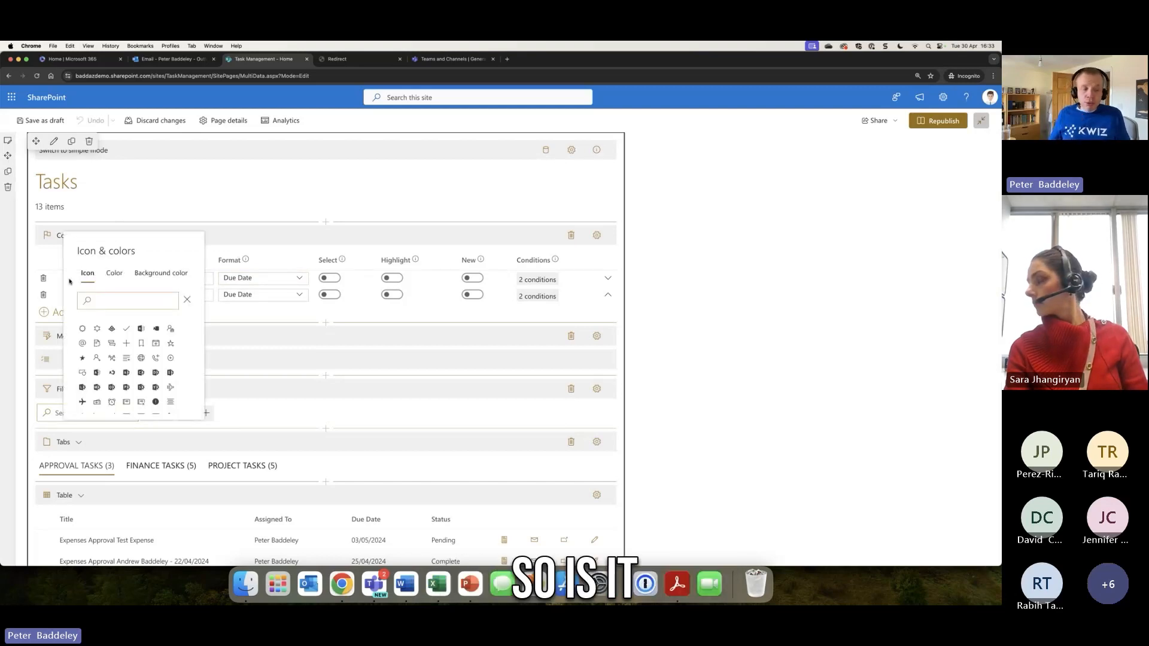
{"action": "left_click", "coordinate": [115, 274]}
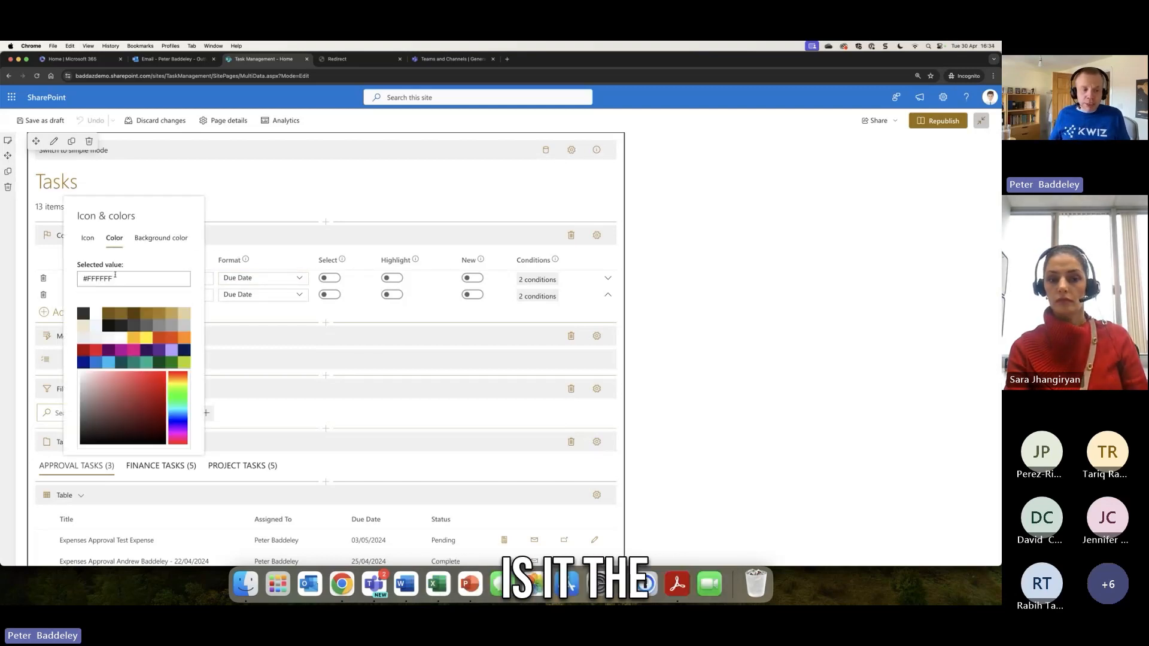
{"action": "left_click", "coordinate": [160, 244]}
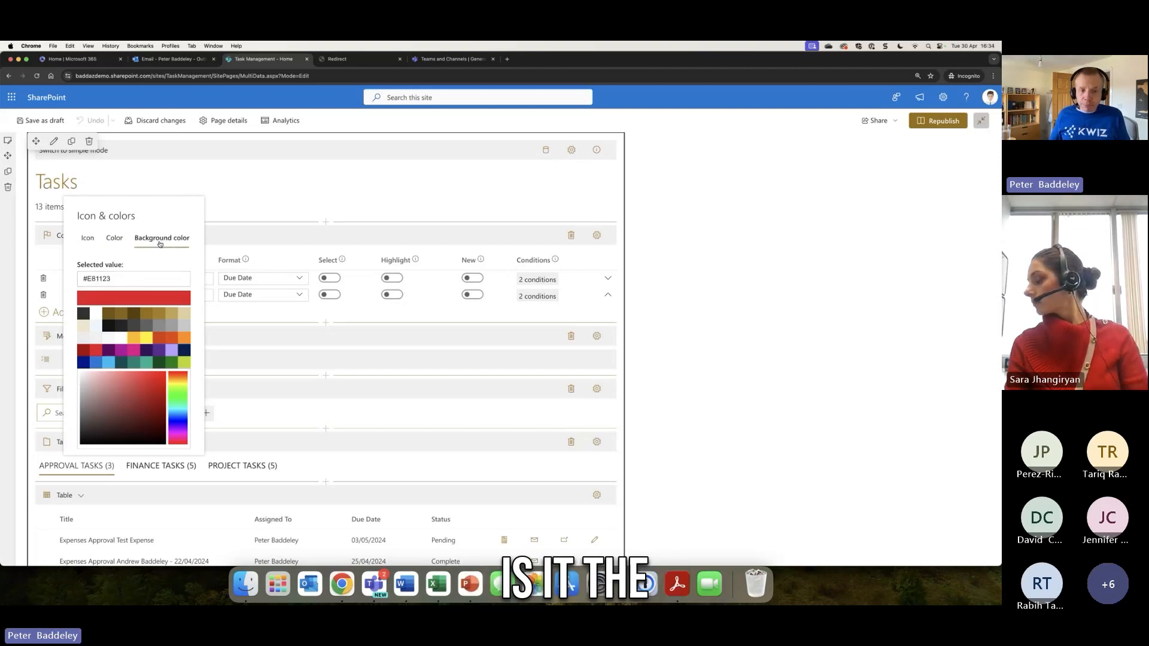
{"action": "left_click", "coordinate": [270, 258]}
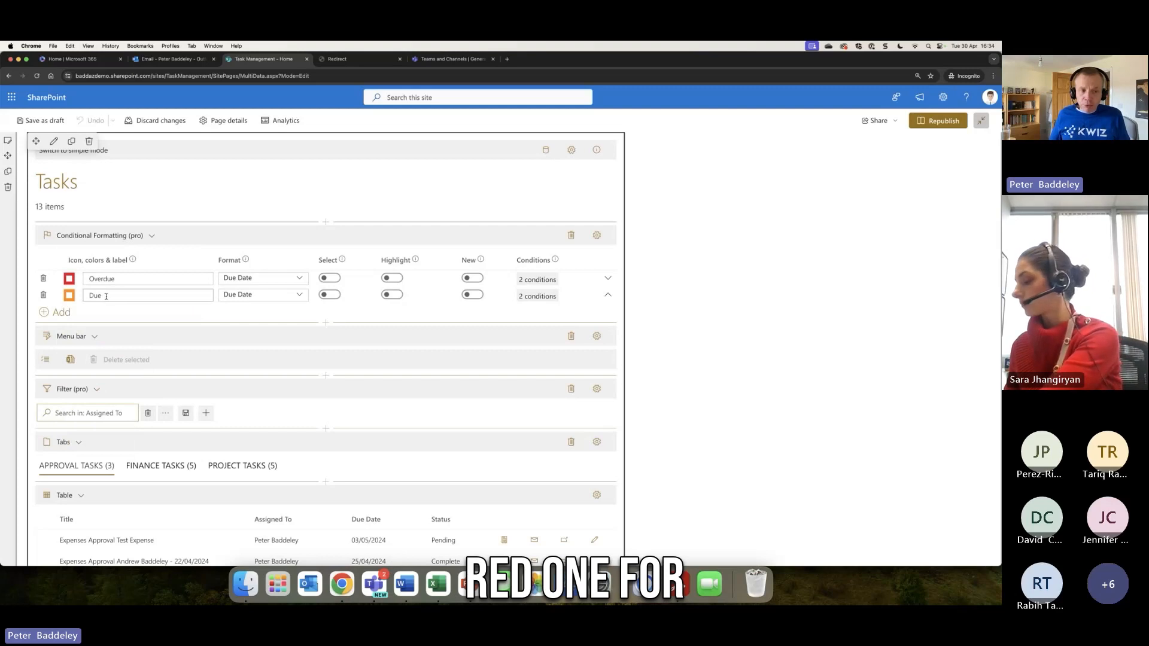
- Examine the conditions of the Overdue and Due formatting rules, closing each editor without changes
{"action": "left_click", "coordinate": [551, 281]}
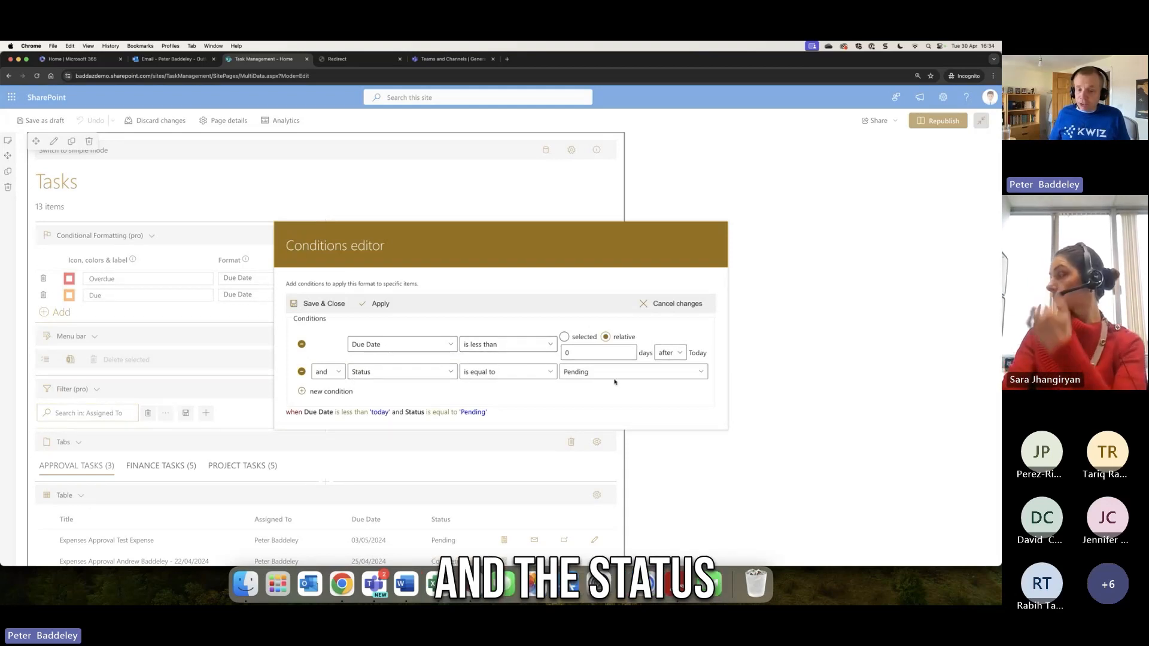
{"action": "left_click", "coordinate": [677, 301]}
{"action": "left_click", "coordinate": [546, 296]}
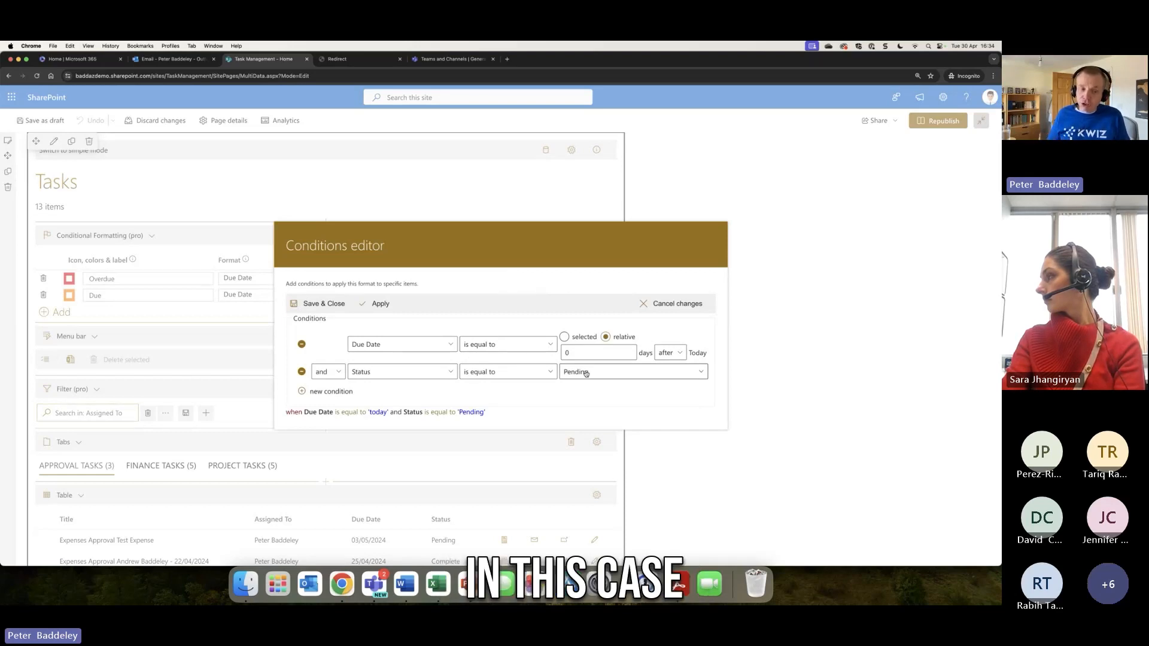
{"action": "left_click", "coordinate": [825, 349]}
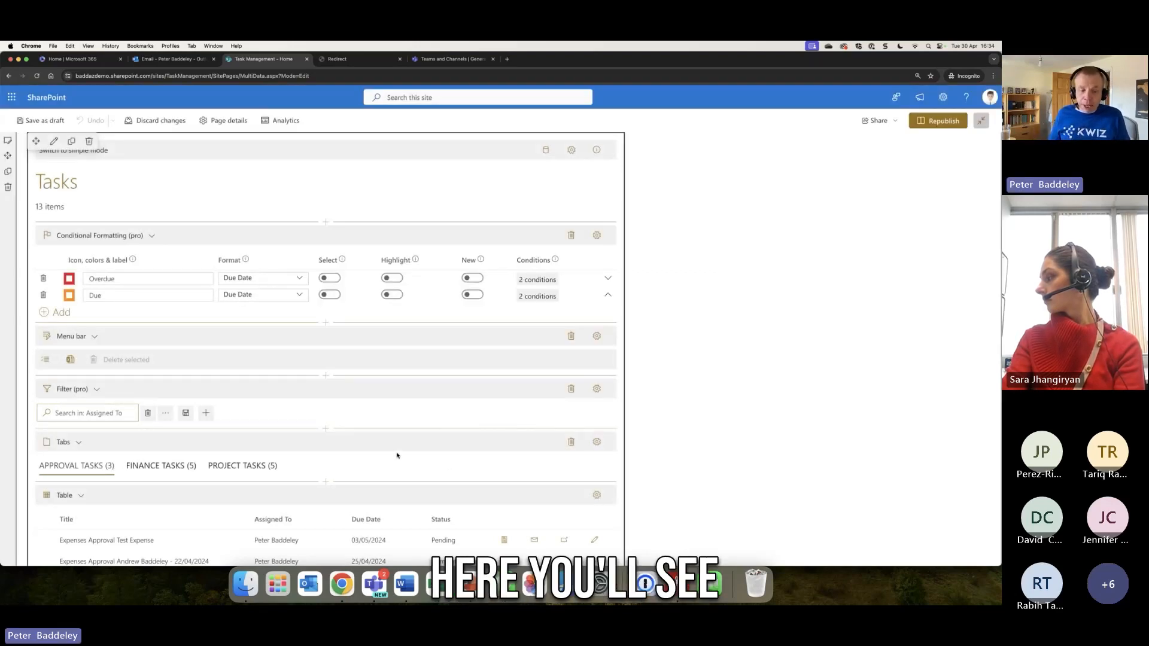
- Change the Group by column of the Tabs control to Status
{"action": "scroll", "coordinate": [396, 456], "scroll_direction": "down", "scroll_amount": 1}
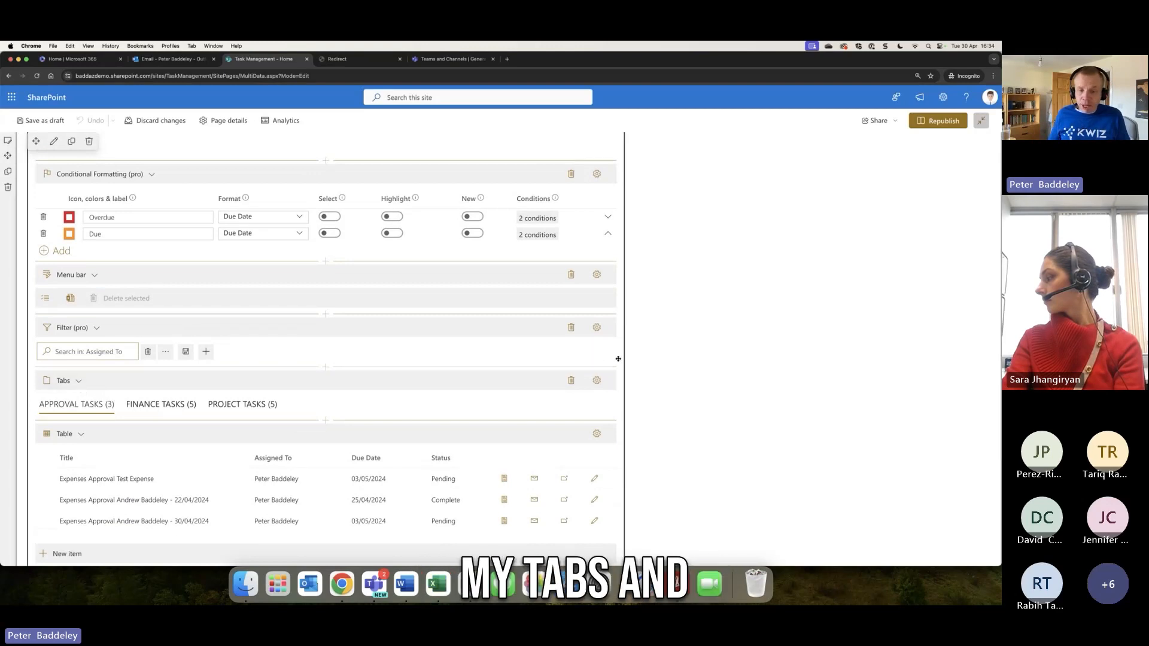
{"action": "left_click", "coordinate": [601, 380]}
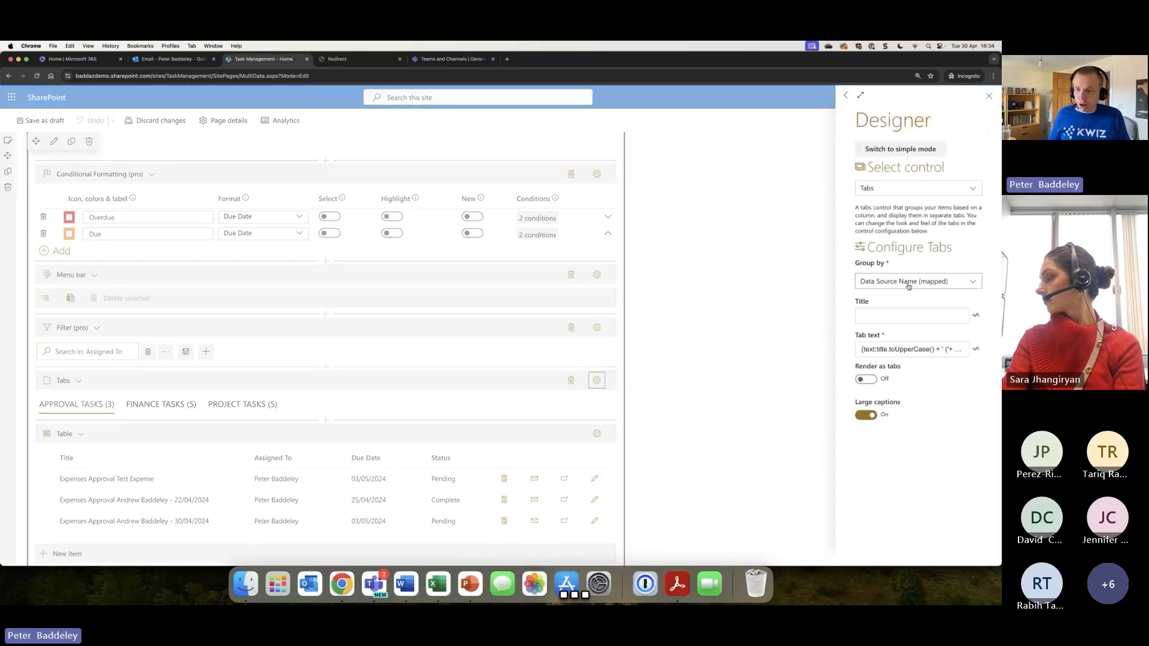
{"action": "left_click", "coordinate": [947, 283]}
{"action": "scroll", "coordinate": [915, 317], "scroll_direction": "down", "scroll_amount": 5}
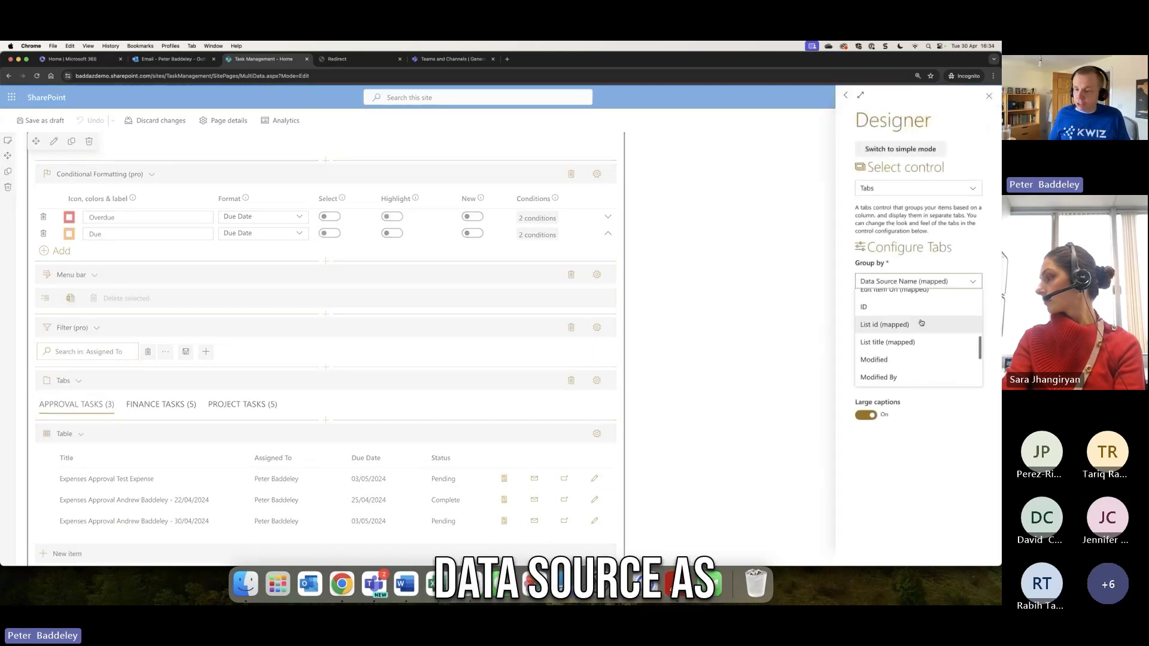
{"action": "scroll", "coordinate": [905, 317], "scroll_direction": "down", "scroll_amount": 6}
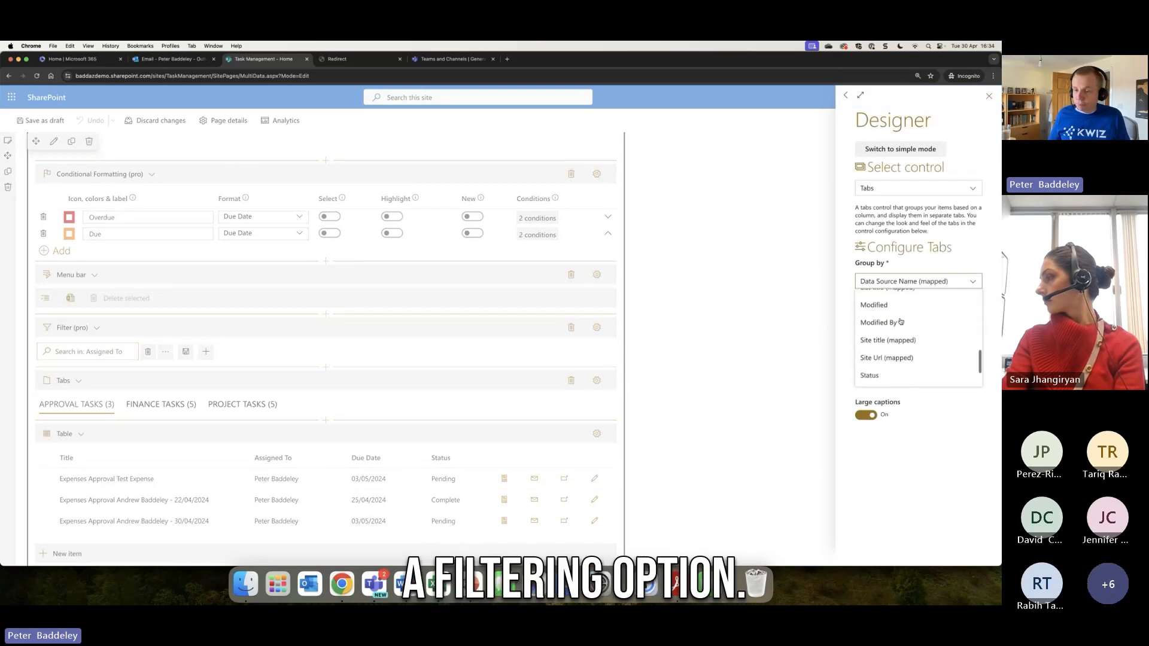
{"action": "left_click", "coordinate": [889, 336]}
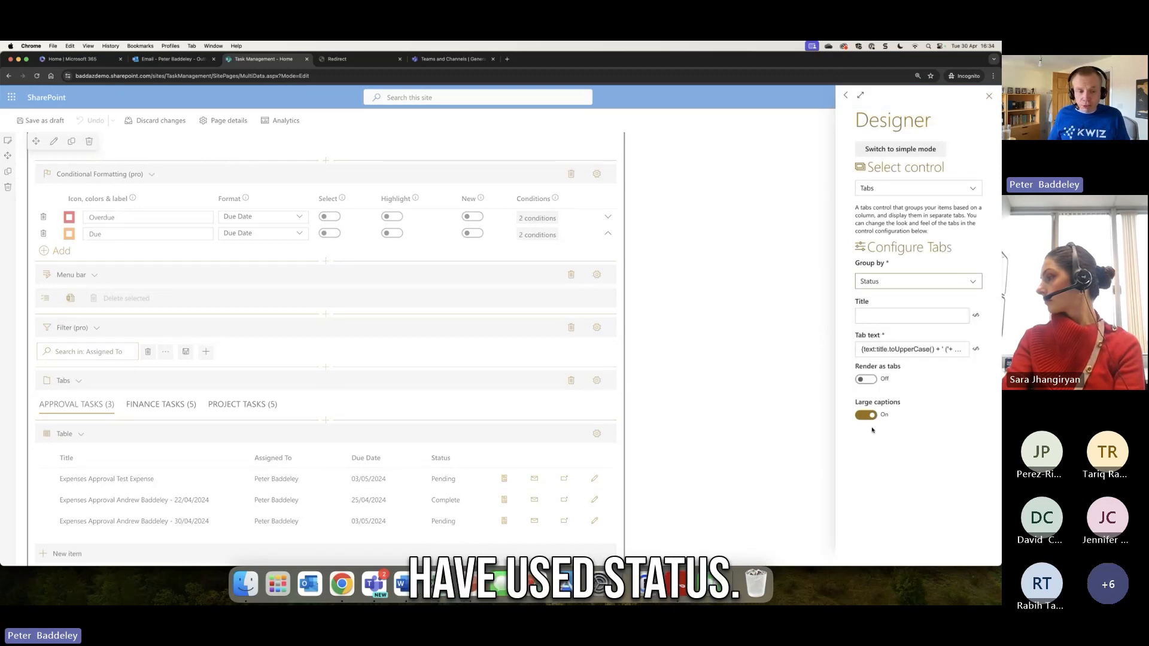
- Set the Tabs control's grouping back to Data Source Name (mapped) and close the designer
{"action": "left_click", "coordinate": [947, 281]}
{"action": "scroll", "coordinate": [898, 328], "scroll_direction": "up", "scroll_amount": 2}
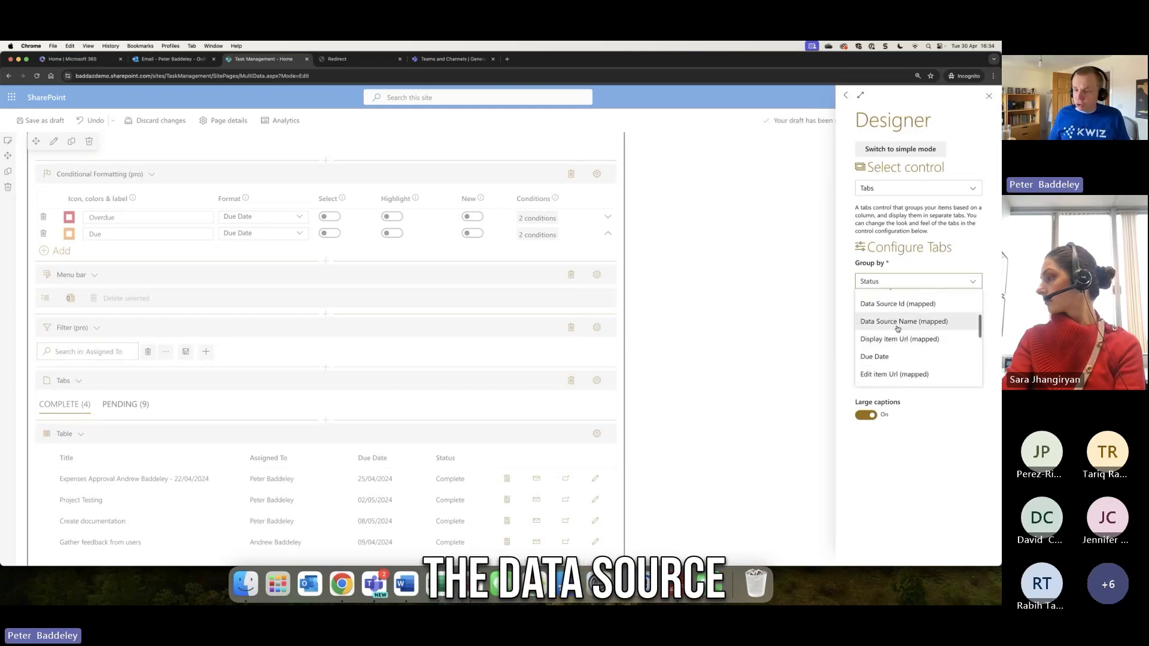
{"action": "left_click", "coordinate": [898, 328]}
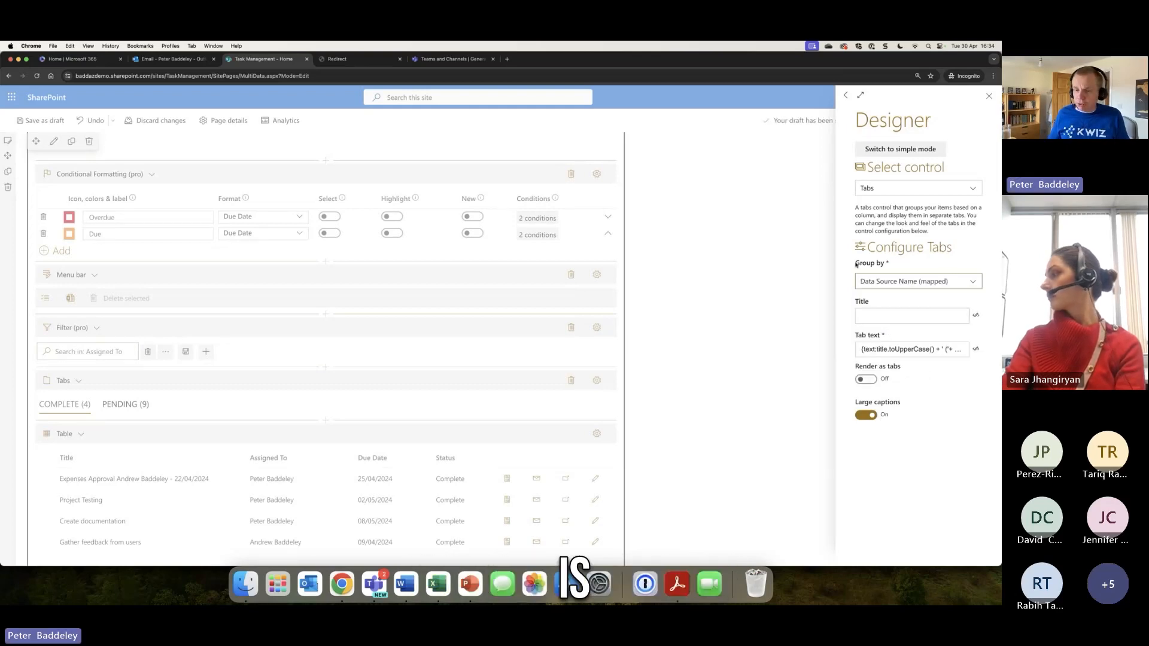
{"action": "left_click", "coordinate": [989, 97]}
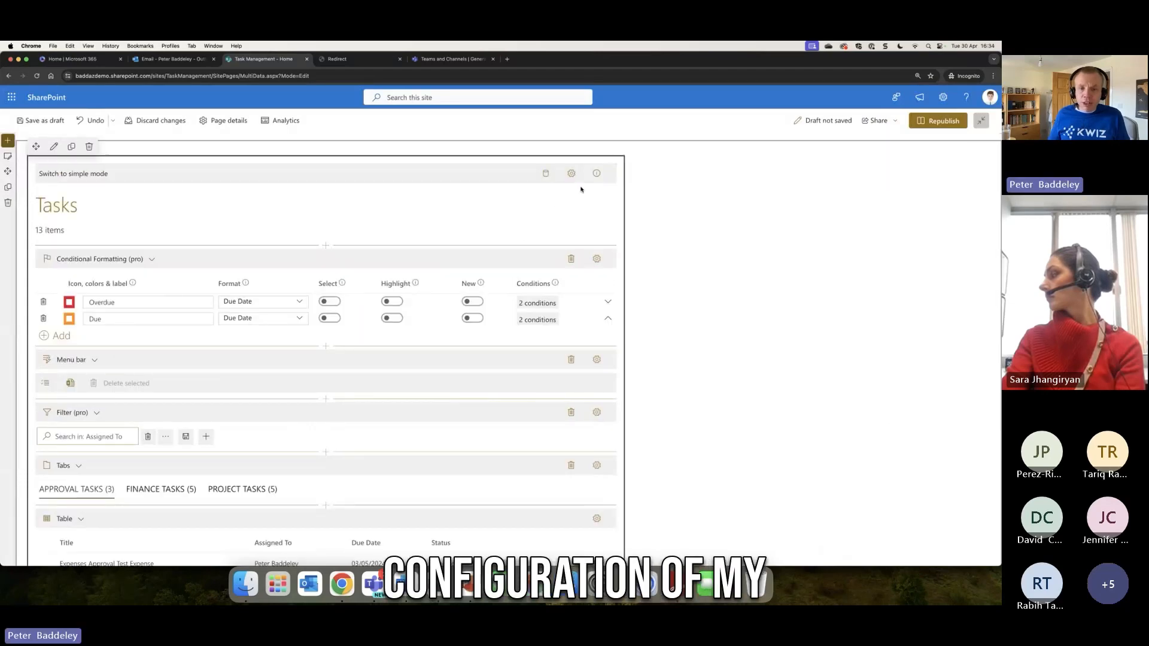
- Review the data provider settings of the Approval Tasks, Finance Tasks and Project Tasks data sources
{"action": "left_click", "coordinate": [545, 174]}
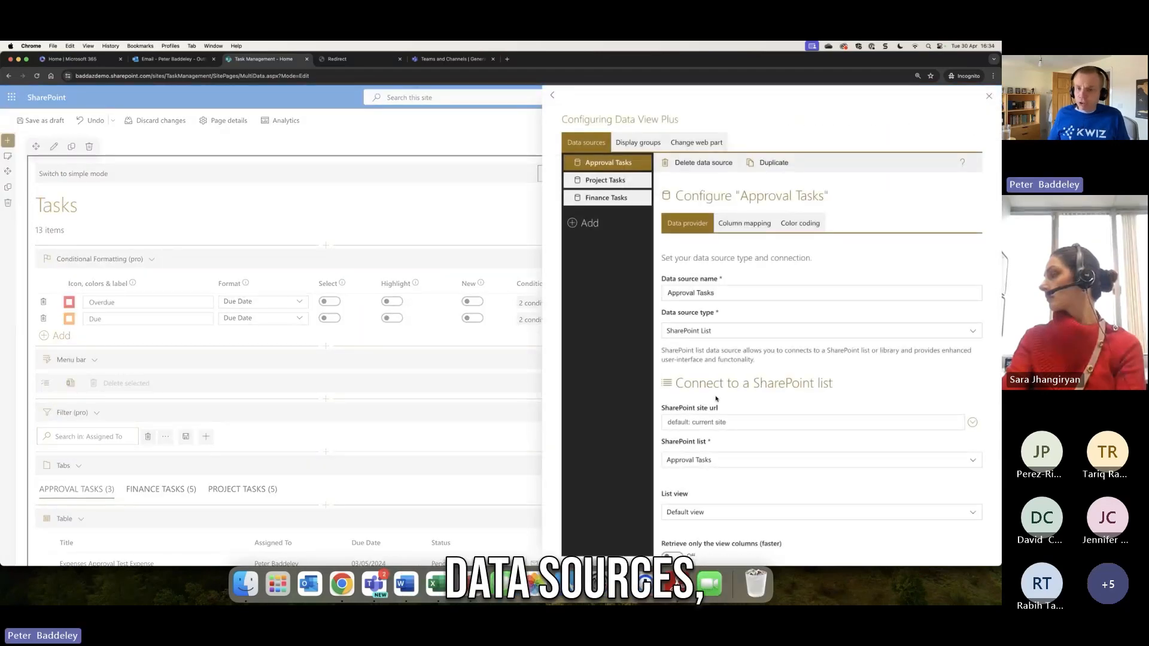
{"action": "left_click", "coordinate": [593, 185]}
{"action": "left_click", "coordinate": [594, 200]}
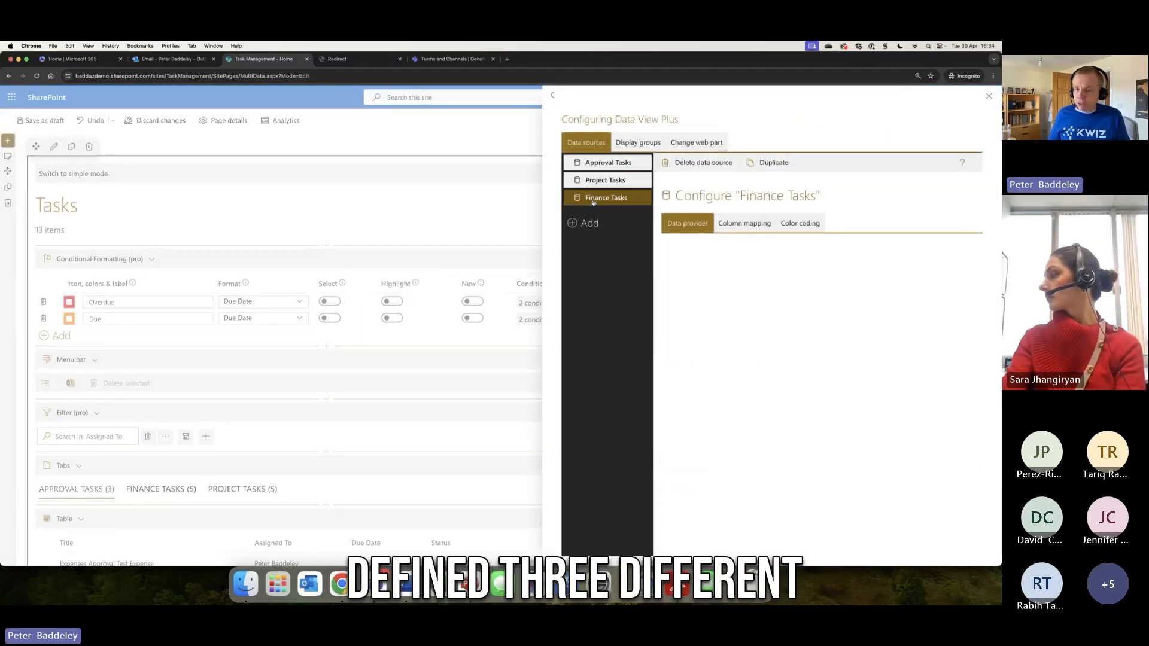
{"action": "left_click", "coordinate": [601, 163]}
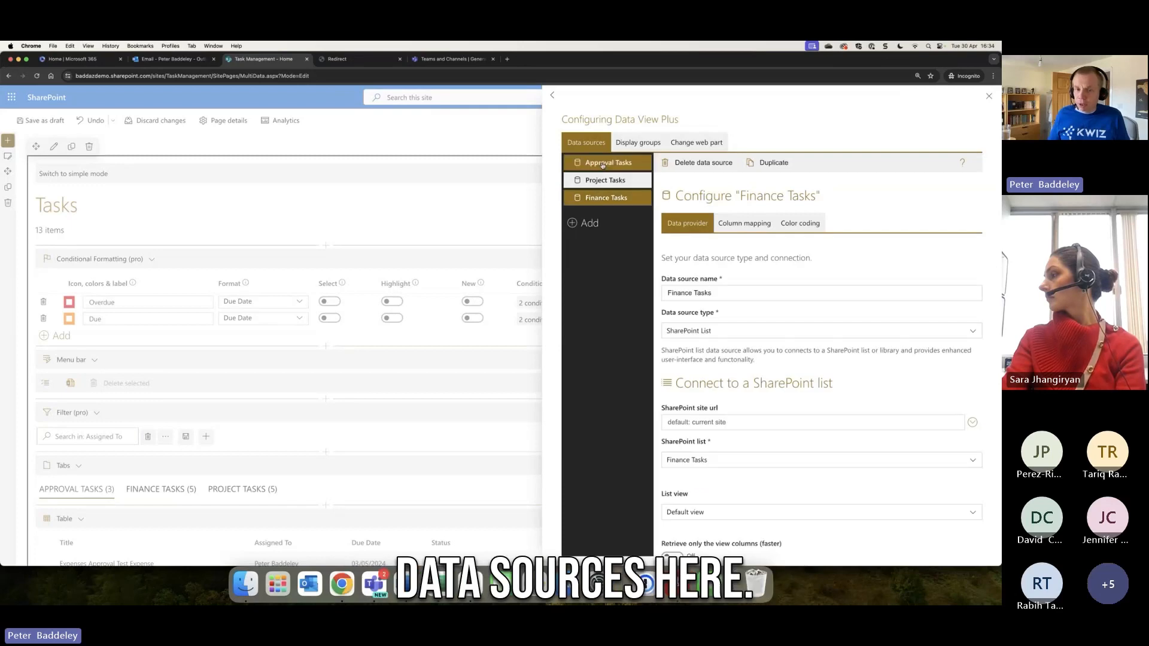
{"action": "left_click", "coordinate": [610, 197]}
{"action": "left_click", "coordinate": [621, 182]}
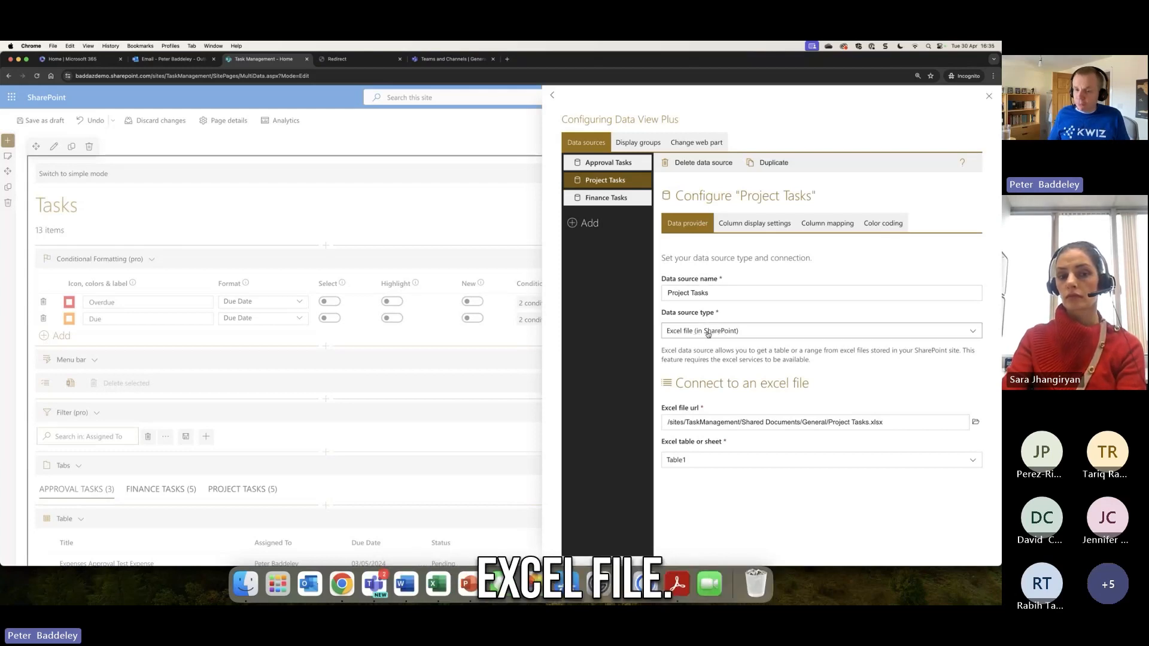
- Inspect the Due Date column info in the Project Tasks column display settings and dismiss it without changes
{"action": "left_click", "coordinate": [770, 226]}
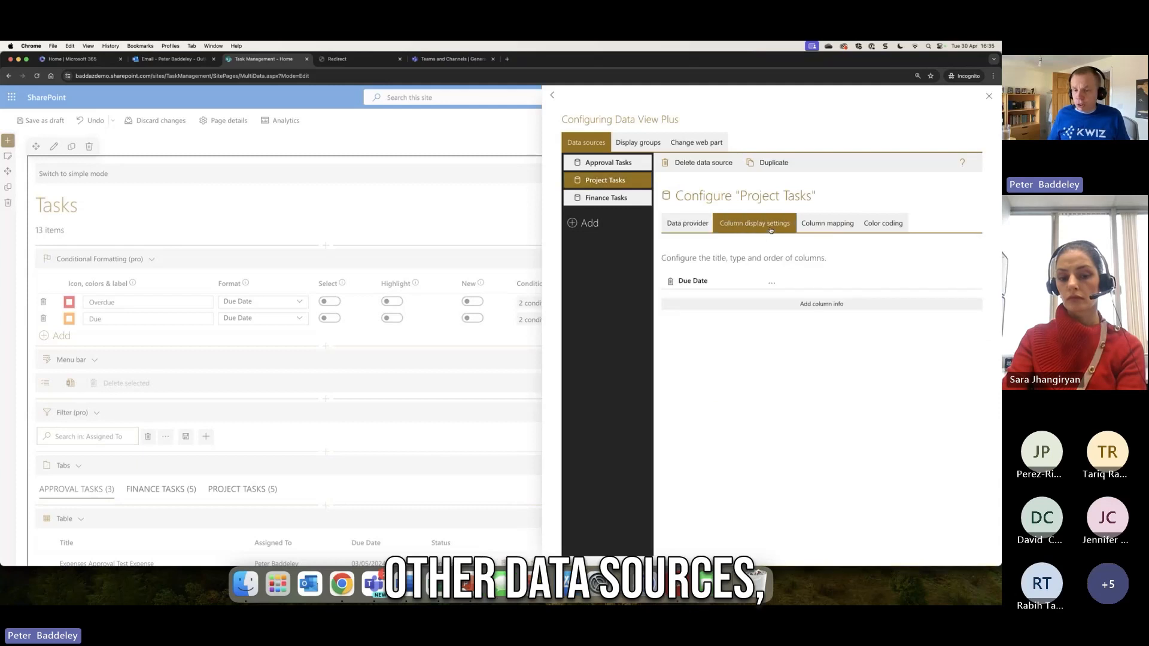
{"action": "left_click", "coordinate": [694, 281]}
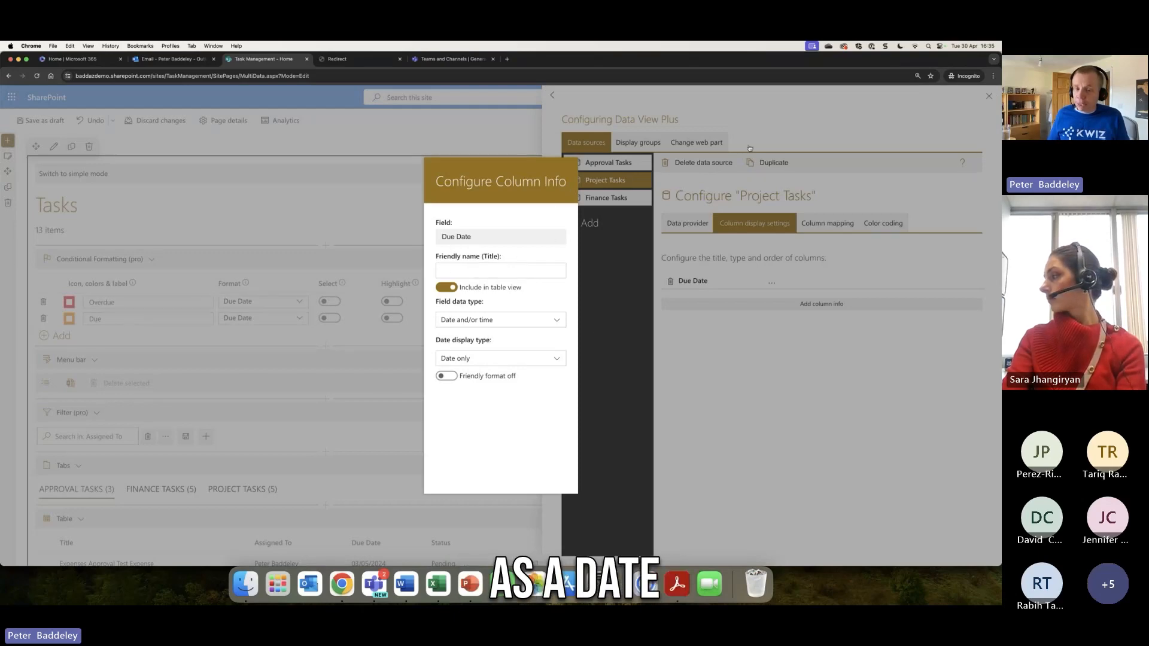
{"action": "left_click", "coordinate": [793, 131]}
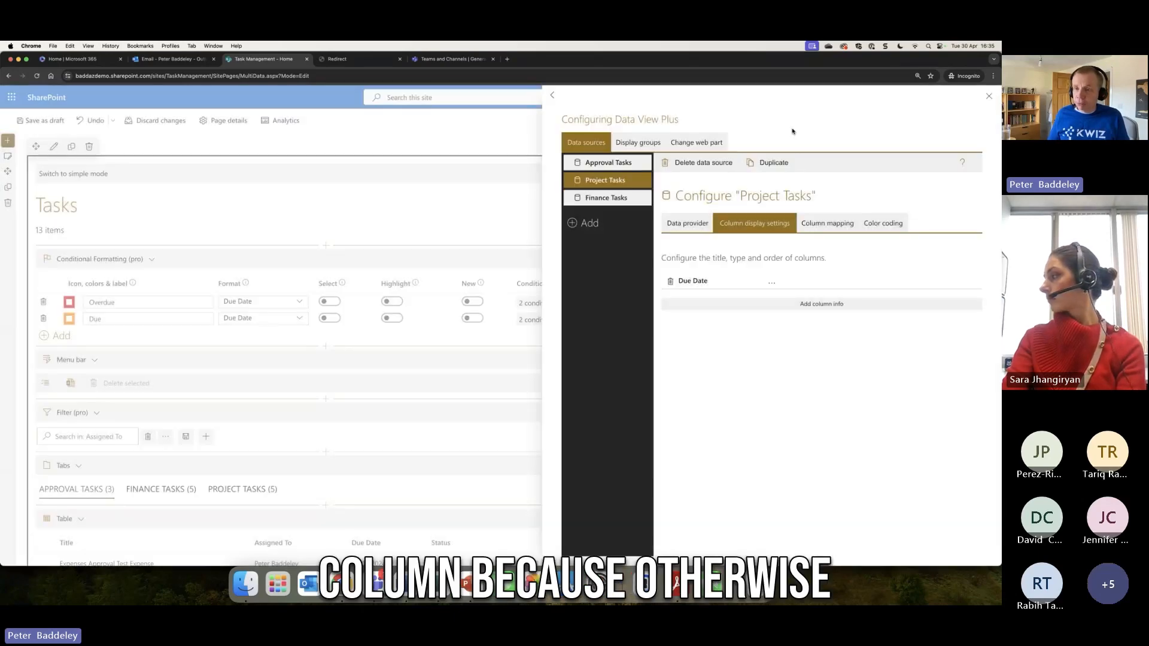
- Close the Data View Plus configuration and republish the Tasks page
{"action": "left_click", "coordinate": [989, 97]}
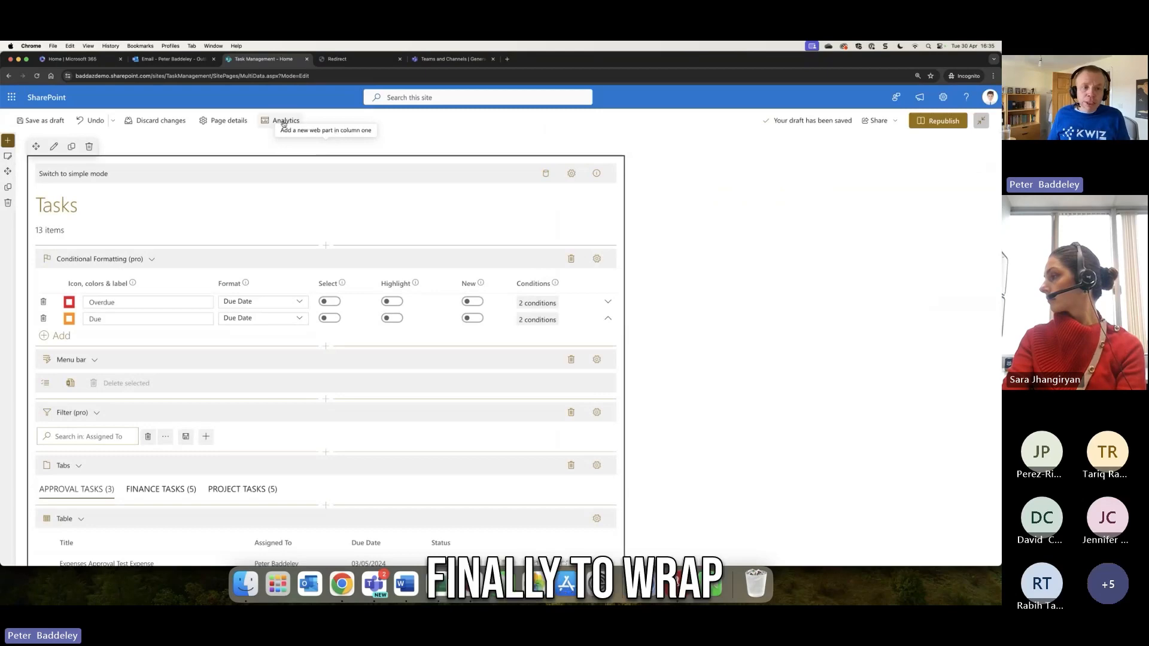
{"action": "left_click", "coordinate": [935, 125]}
- Switch to the Task Management team's General channel in Microsoft Teams and open a new item form in its Expenses list
{"action": "left_click", "coordinate": [437, 60]}
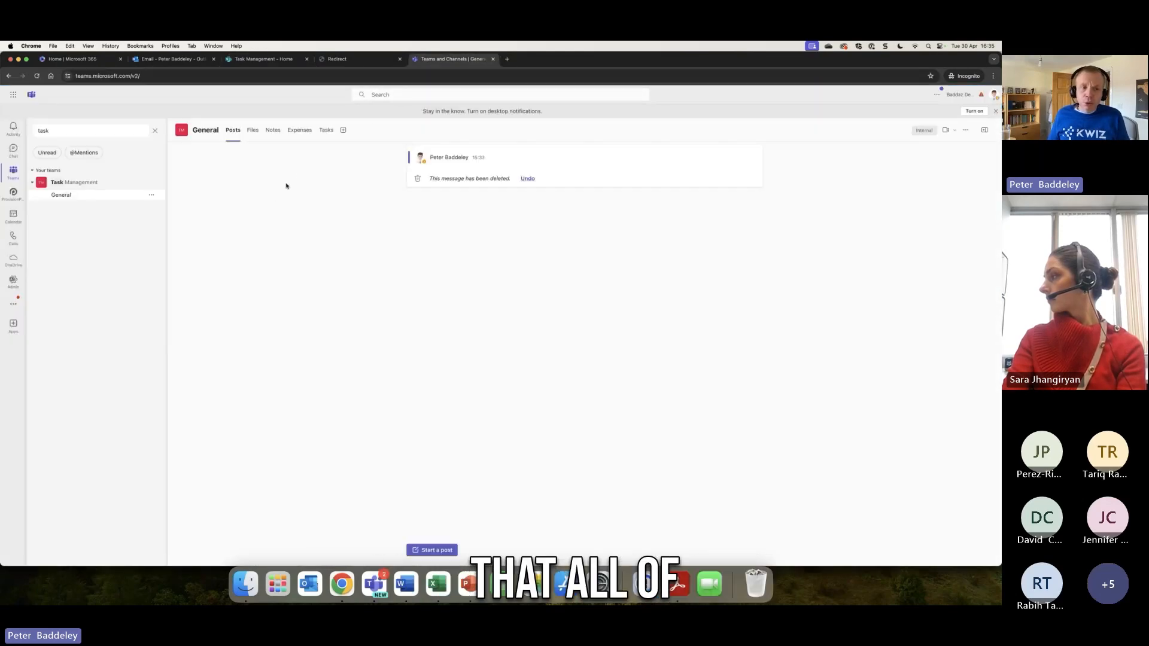
{"action": "left_click", "coordinate": [994, 76]}
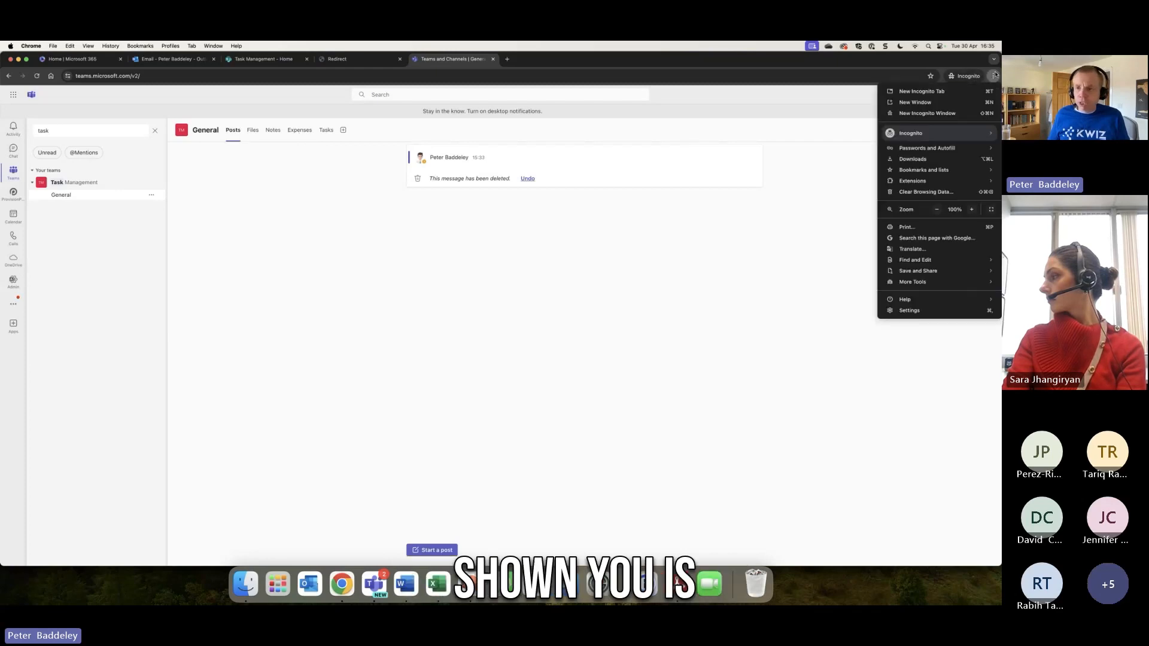
{"action": "left_click", "coordinate": [972, 210]}
{"action": "left_click", "coordinate": [972, 211]}
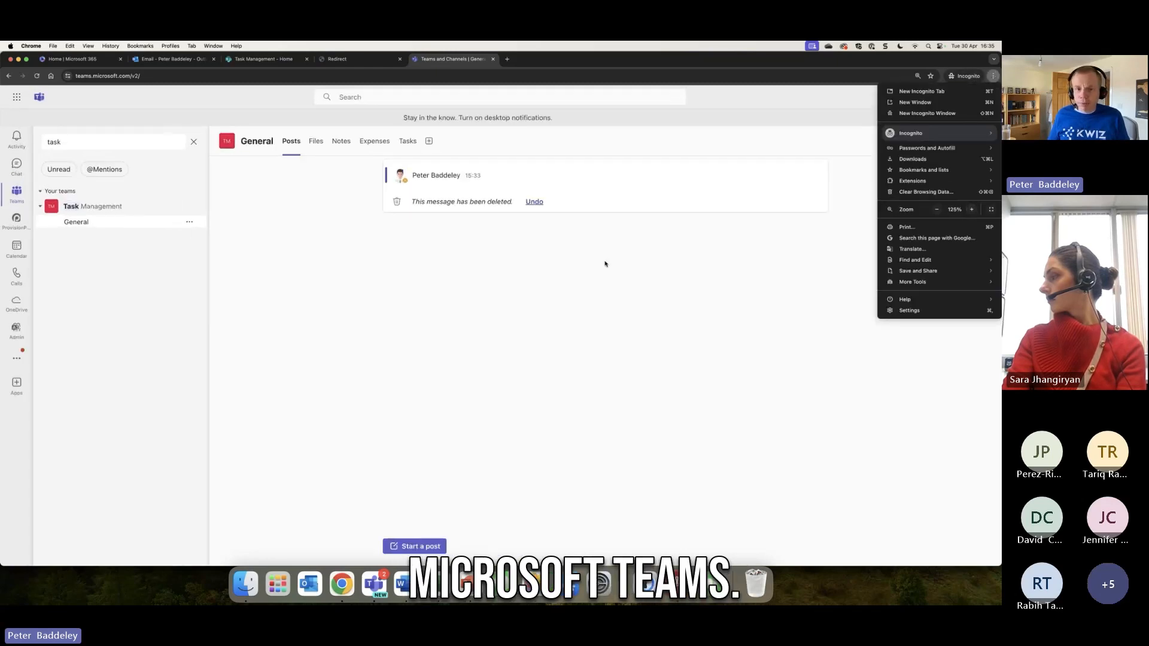
{"action": "left_click", "coordinate": [605, 262]}
{"action": "left_click", "coordinate": [364, 143]}
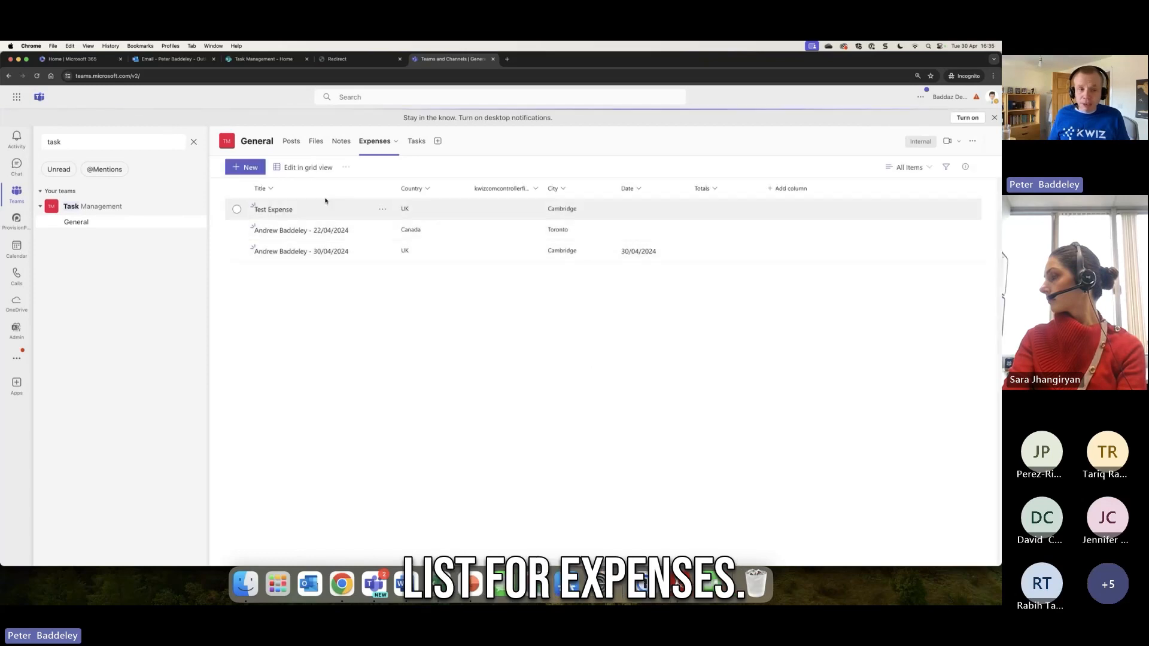
{"action": "left_click", "coordinate": [248, 169]}
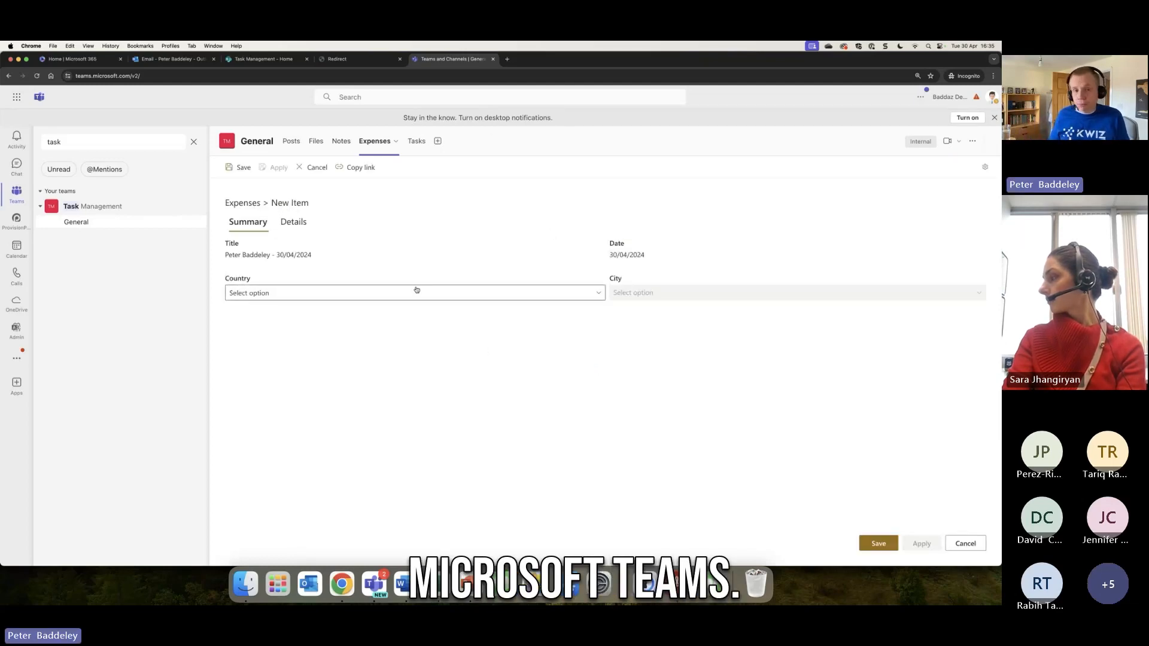
- Add a SharePoint List data source to the channel's Tasks Data View Plus and connect it to the Approval Tasks list
{"action": "left_click", "coordinate": [416, 142]}
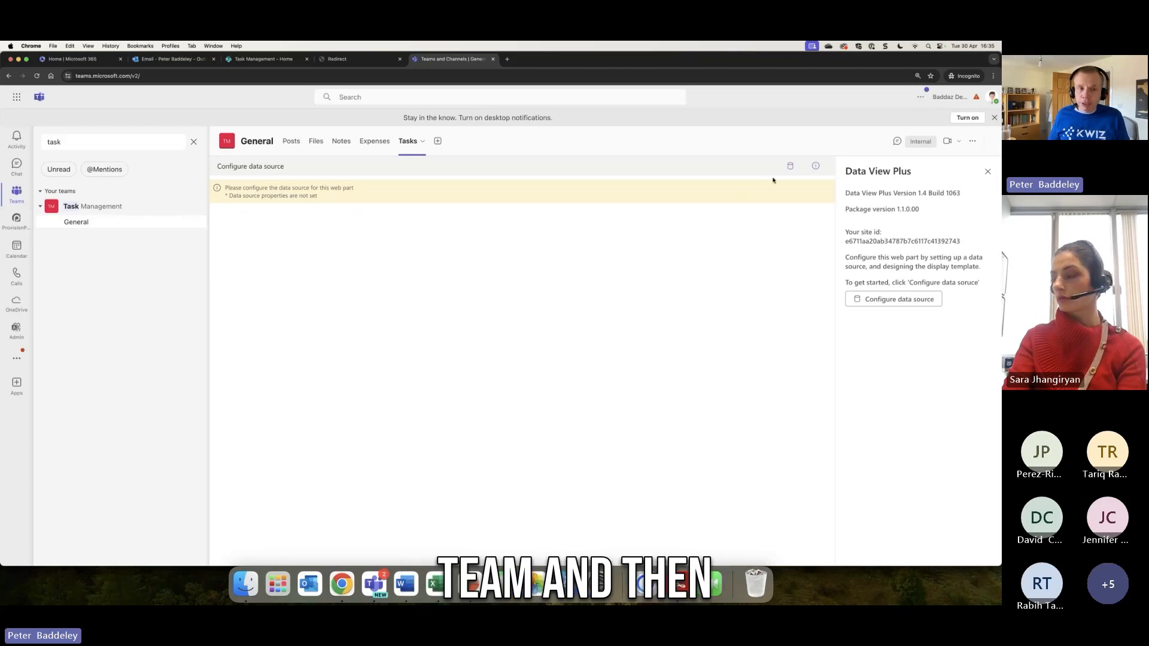
{"action": "left_click", "coordinate": [790, 166]}
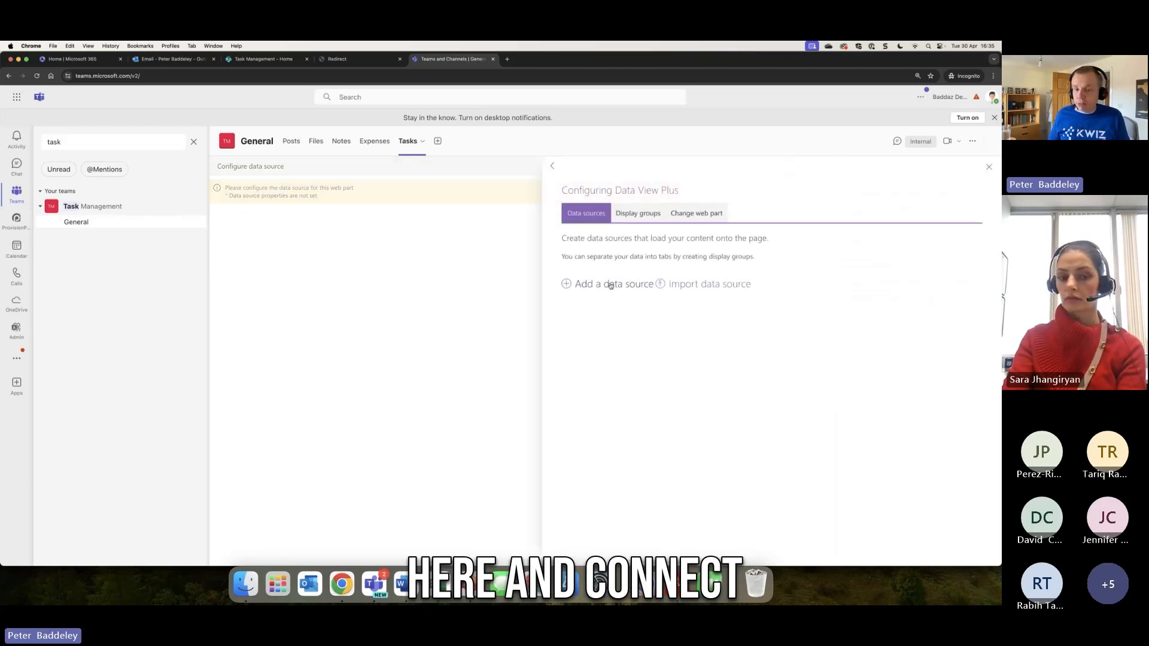
{"action": "left_click", "coordinate": [611, 285]}
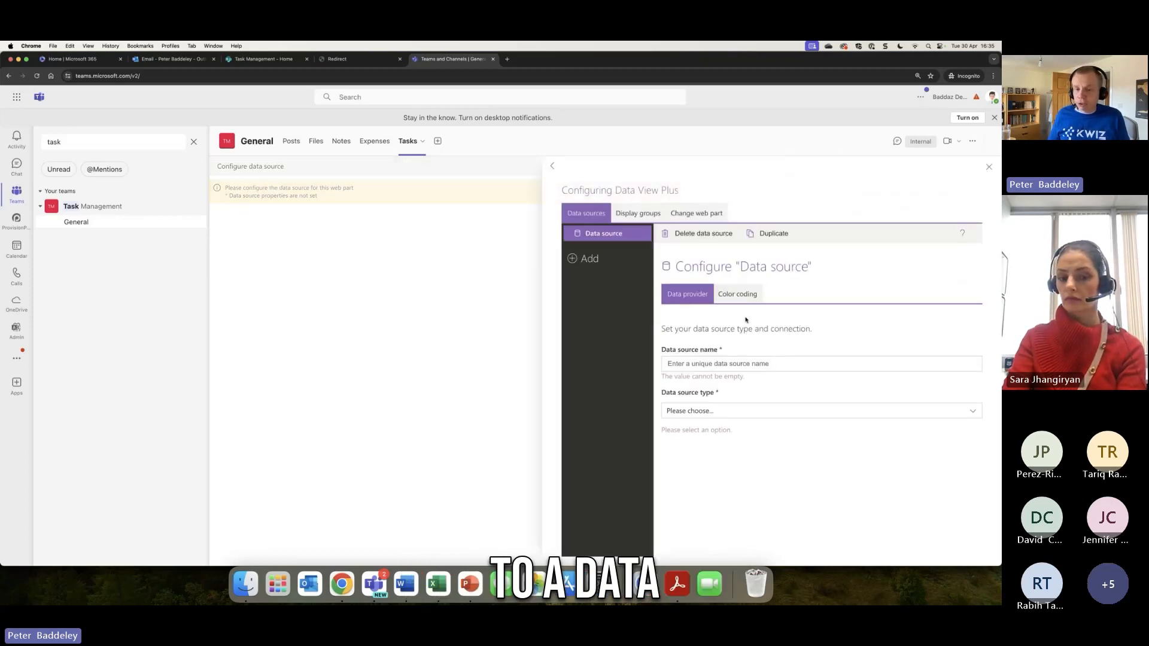
{"action": "left_click", "coordinate": [742, 412]}
{"action": "scroll", "coordinate": [728, 461], "scroll_direction": "down", "scroll_amount": 2}
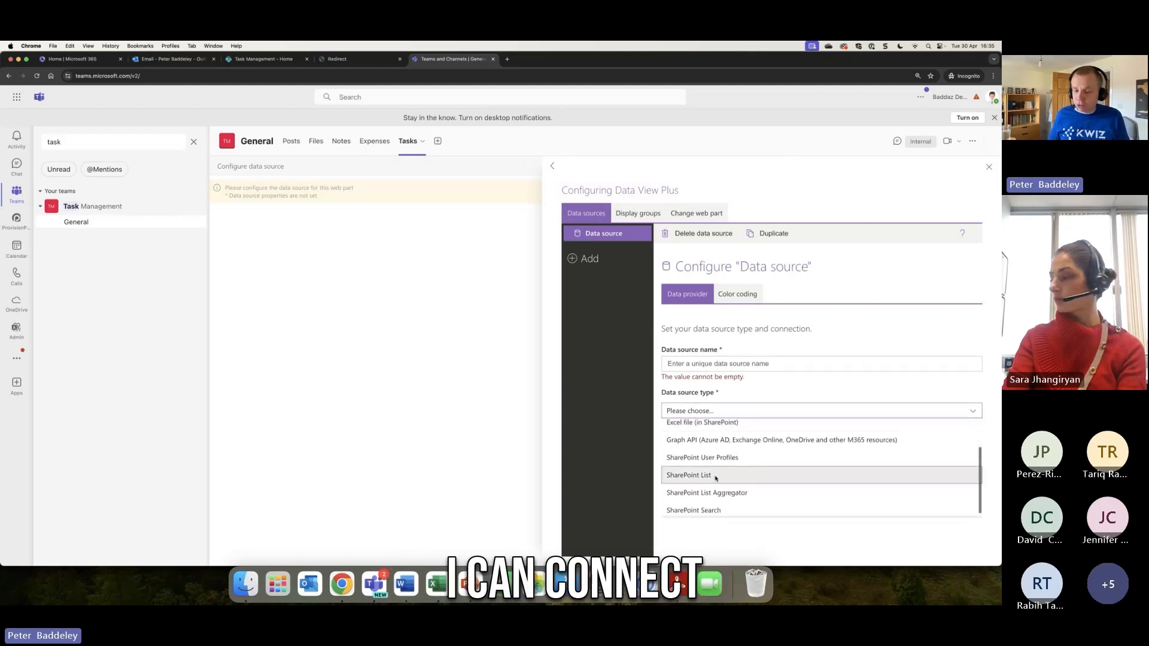
{"action": "left_click", "coordinate": [737, 478]}
{"action": "scroll", "coordinate": [740, 489], "scroll_direction": "down", "scroll_amount": 2}
{"action": "left_click", "coordinate": [728, 482]}
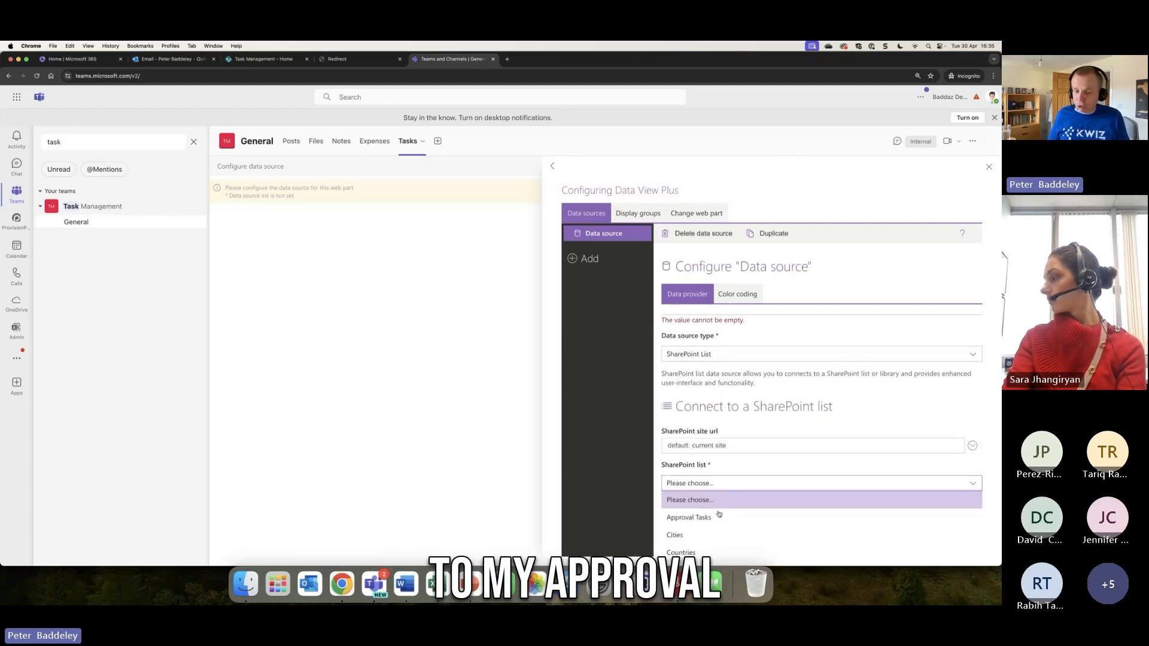
{"action": "left_click", "coordinate": [717, 516]}
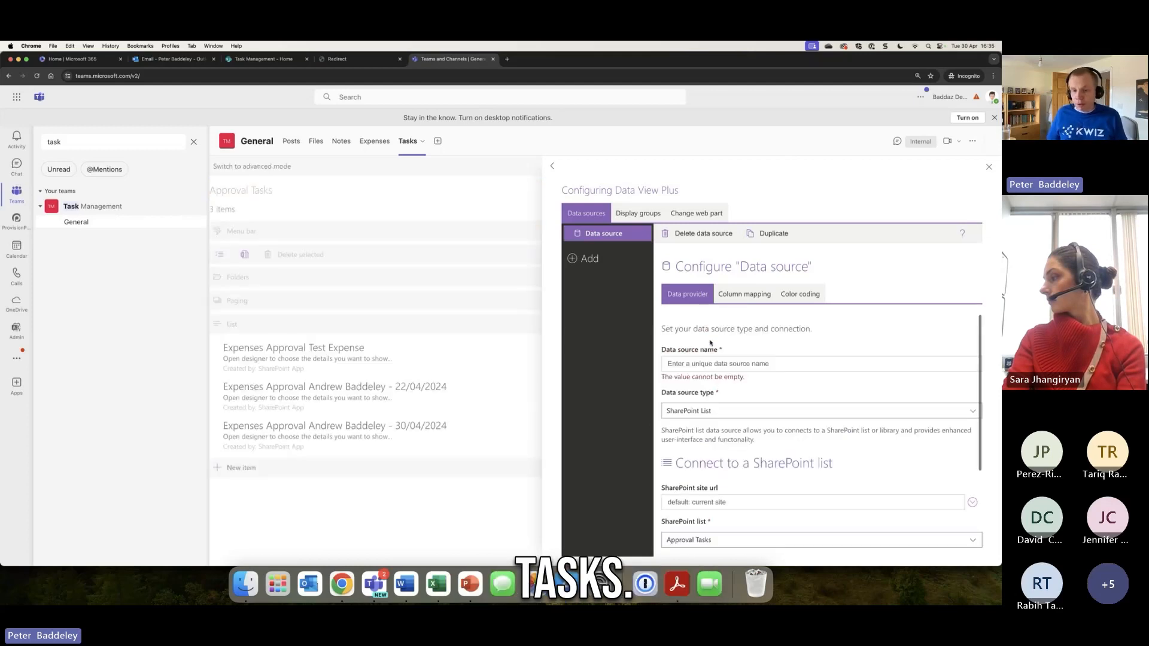
- Name the data source Approval Tasks and close the Data View Plus configuration
{"action": "left_click", "coordinate": [692, 364]}
{"action": "type", "text": "Appr"}
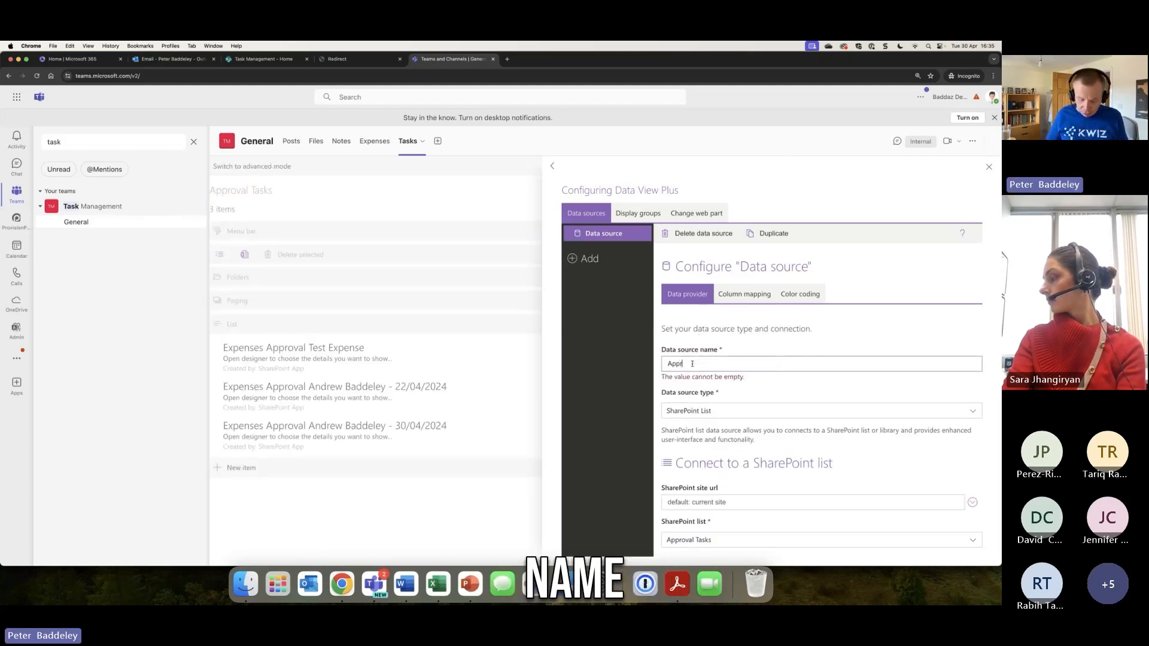
{"action": "type", "text": "oval Tasks"}
{"action": "left_click", "coordinate": [989, 167]}
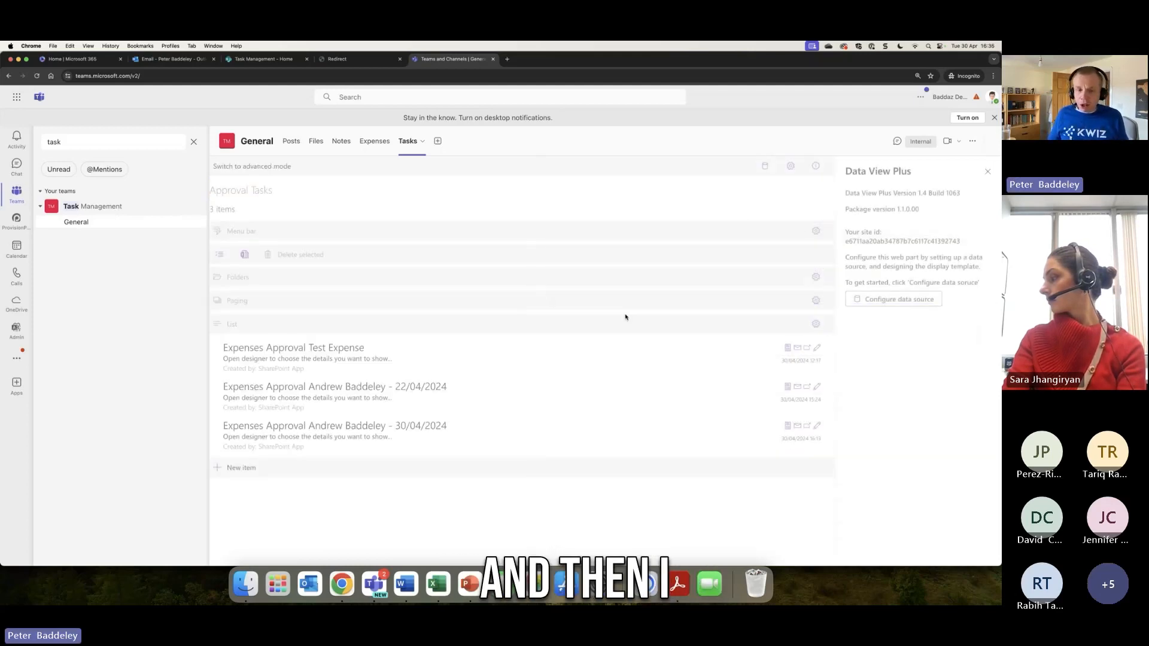
{"action": "left_click", "coordinate": [990, 173]}
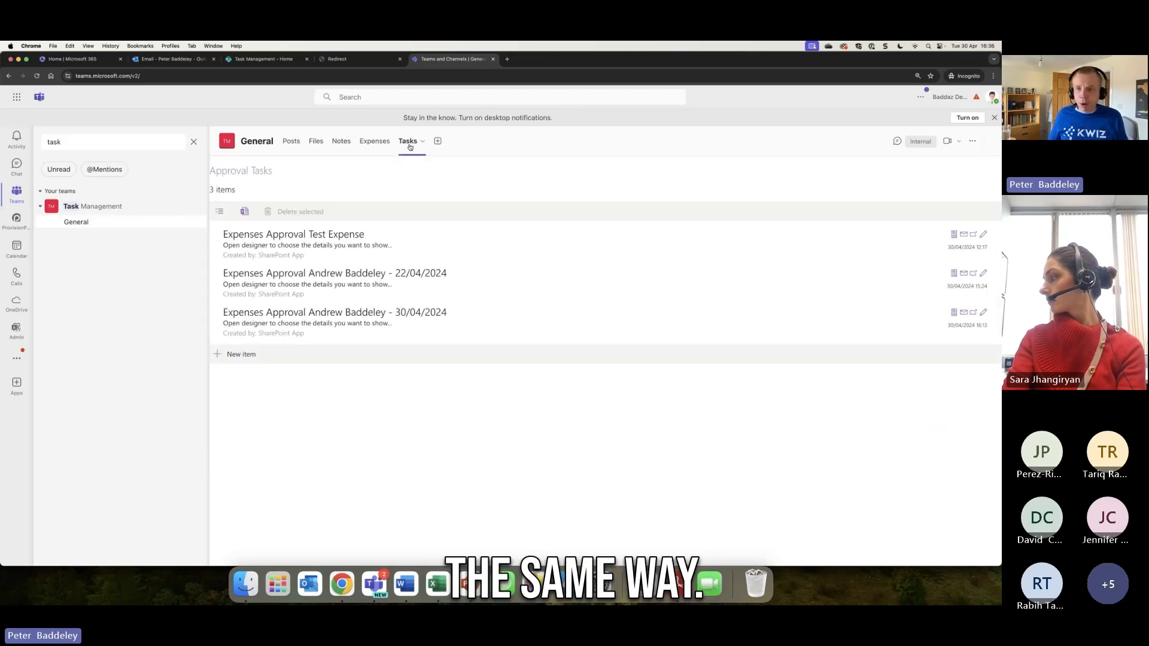
- Look at the Tasks tab's settings and its available tab options, leaving both without changes
{"action": "left_click", "coordinate": [407, 145]}
{"action": "left_click", "coordinate": [417, 238]}
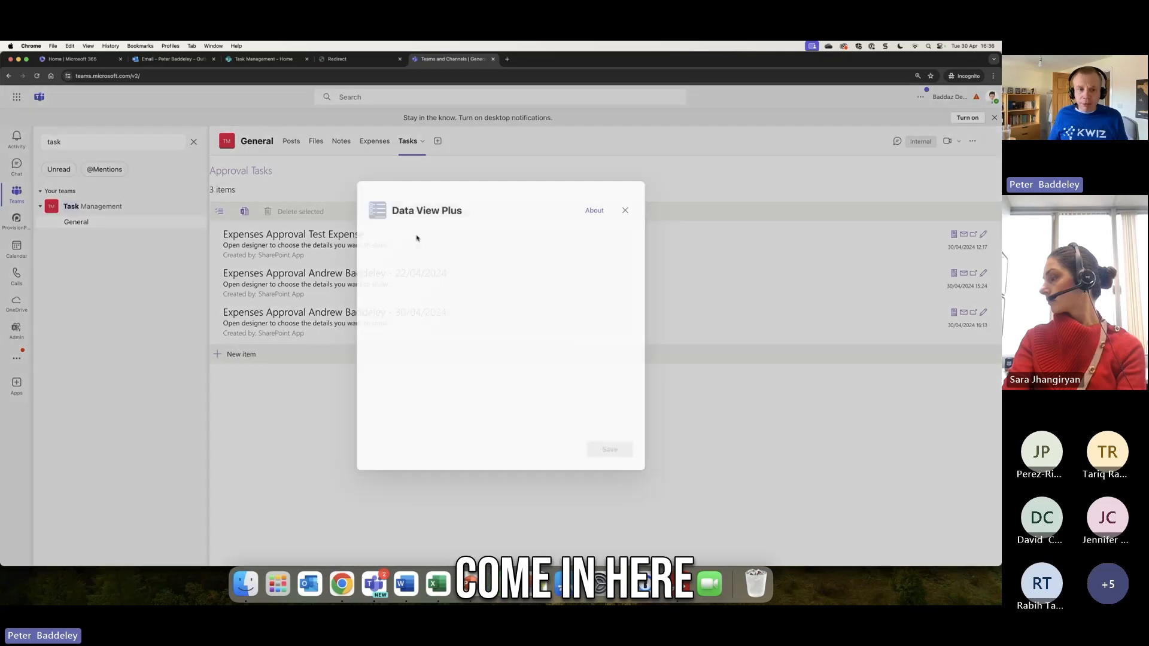
{"action": "left_click", "coordinate": [627, 208]}
{"action": "left_click", "coordinate": [417, 145]}
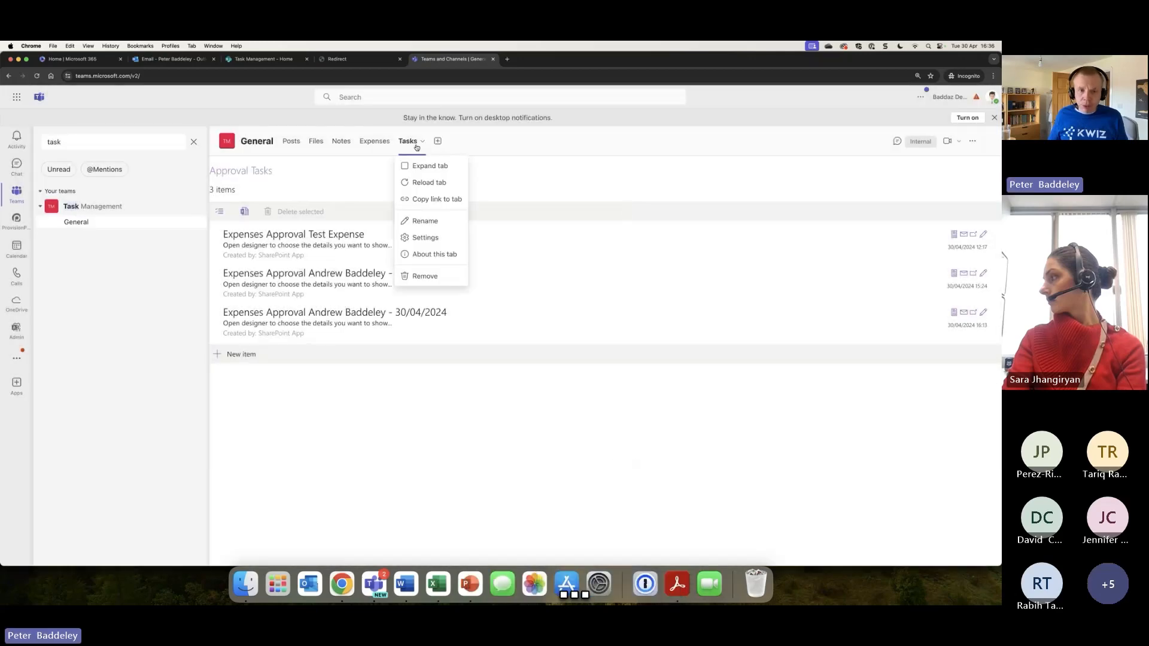
{"action": "left_click", "coordinate": [378, 173]}
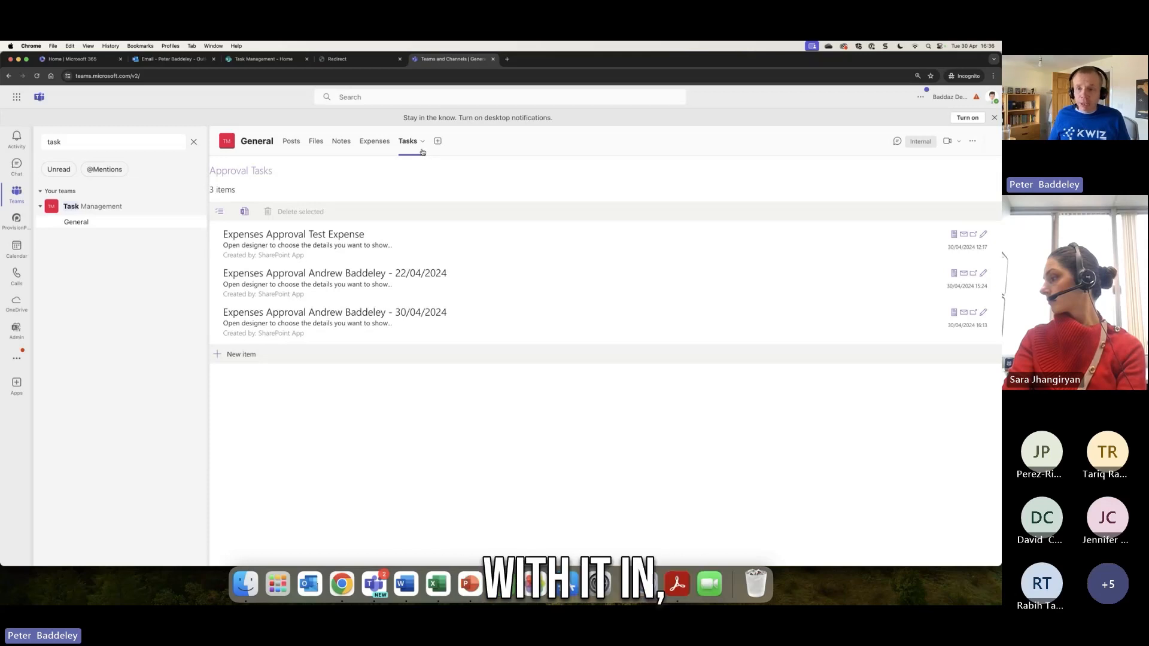
- Add Data View Plus as a new tab in the General channel and save it
{"action": "left_click", "coordinate": [438, 140]}
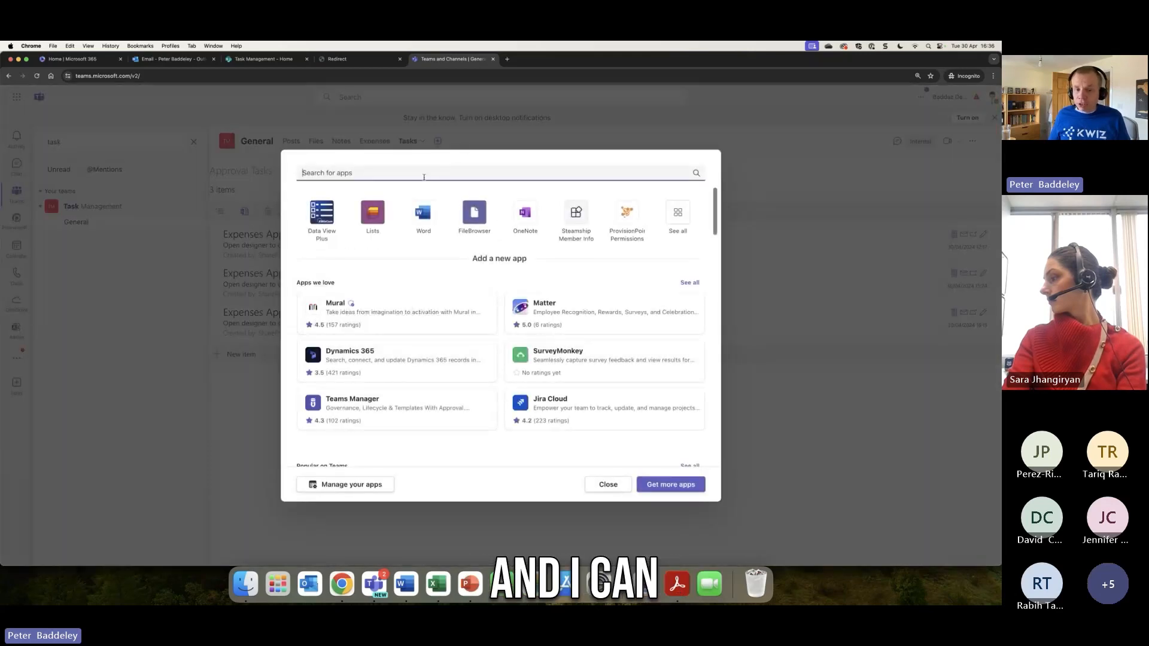
{"action": "left_click", "coordinate": [322, 218]}
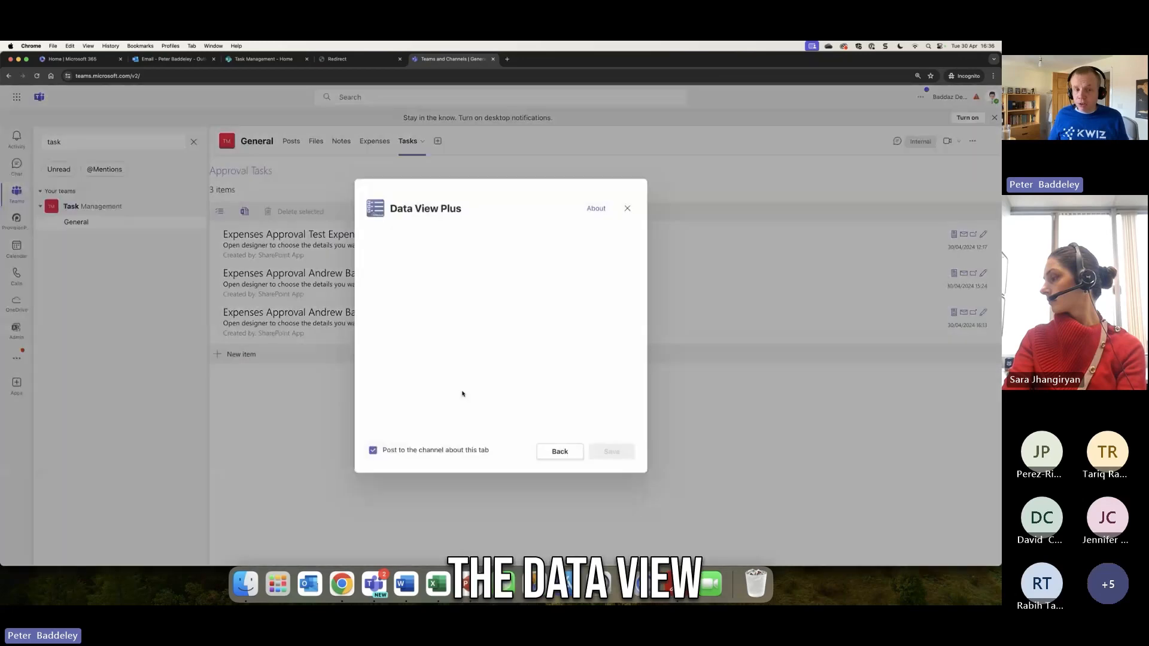
{"action": "left_click", "coordinate": [611, 452]}
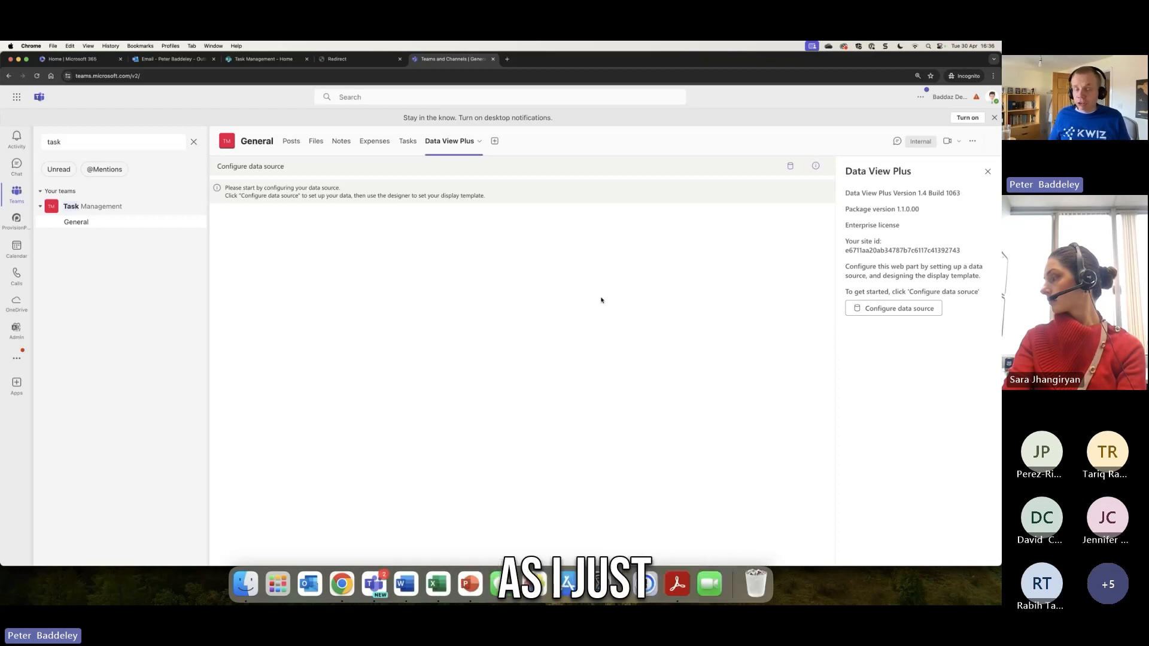
- Switch to the PowerPoint webinar deck and start the slide show from the current Live Demo slide
{"action": "left_click", "coordinate": [471, 584]}
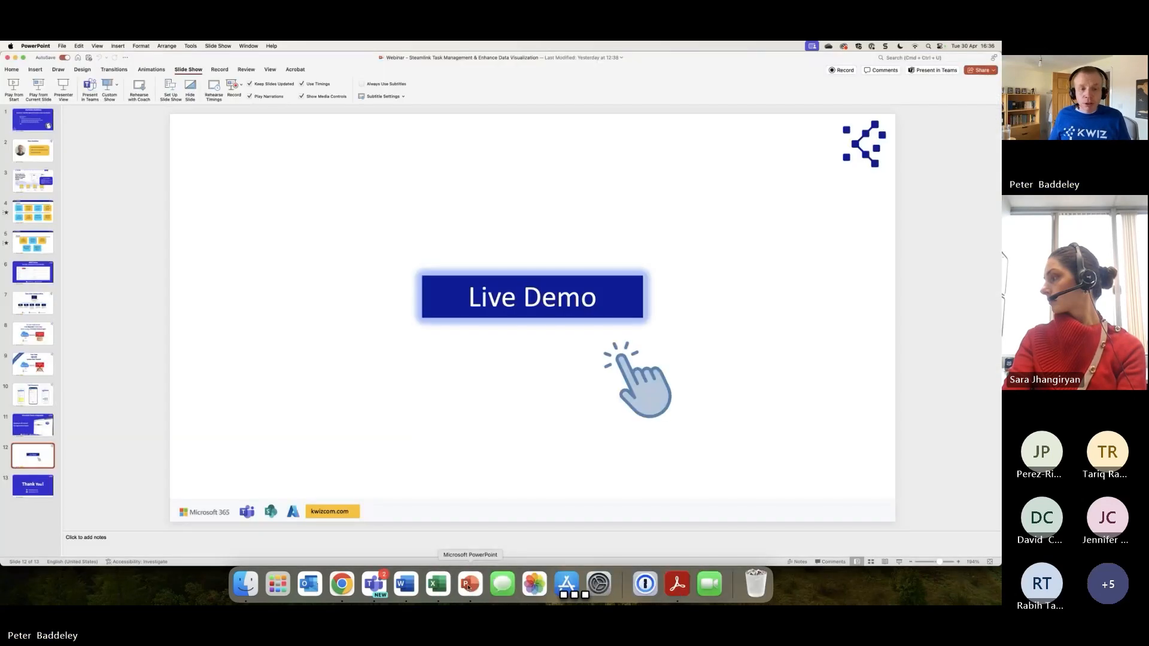
{"action": "left_click", "coordinate": [39, 91]}
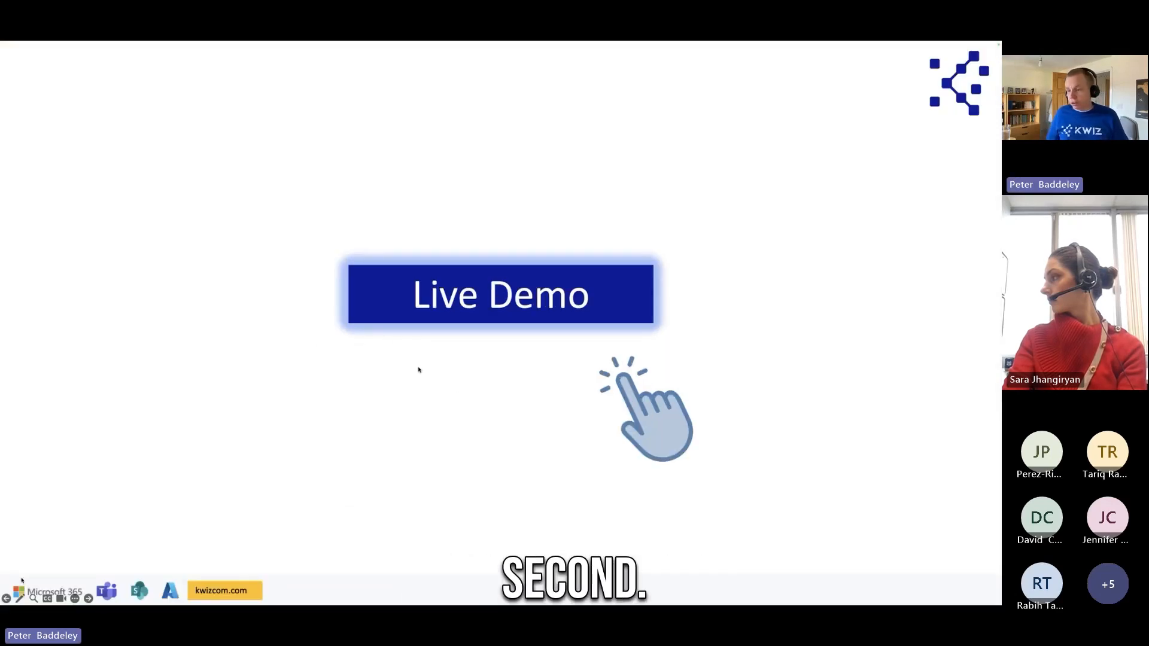